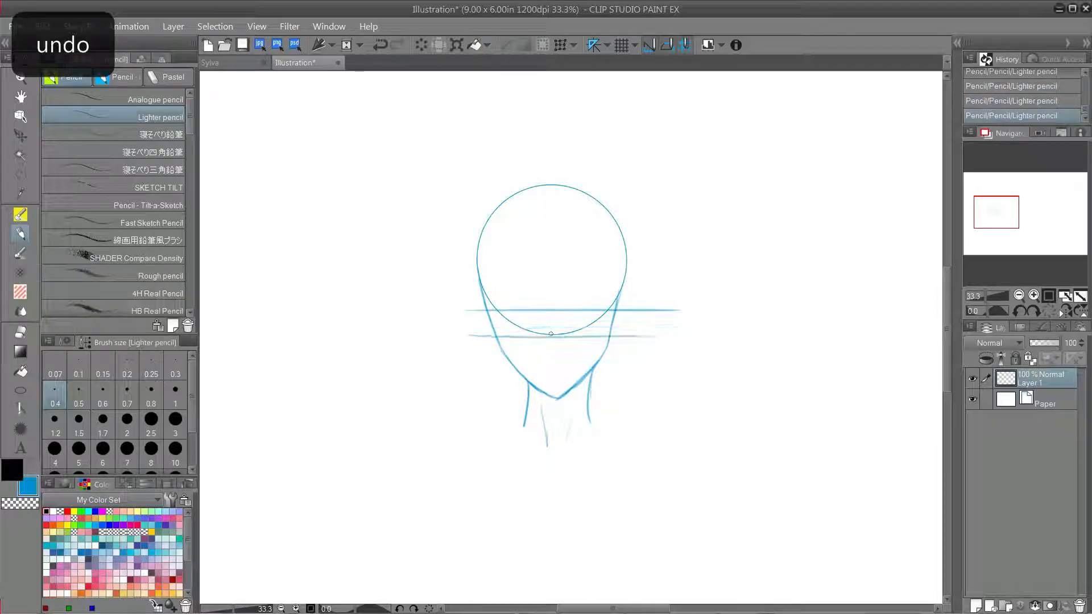
Sketch eyebrows, eyes, nose and a small closed mouth on the bald head, using the horizontal guidelines
{"action": "left_click_drag", "start_coordinate": [498, 298], "coordinate": [530, 301]}
{"action": "mouse_move", "coordinate": [558, 300]}
{"action": "left_mouse_down"}
{"action": "mouse_move", "coordinate": [598, 295]}
{"action": "mouse_move", "coordinate": [593, 317]}
{"action": "left_mouse_up"}
{"action": "key", "text": "ctrl+z"}
{"action": "mouse_move", "coordinate": [589, 328]}
{"action": "left_mouse_down"}
{"action": "mouse_move", "coordinate": [562, 320]}
{"action": "mouse_move", "coordinate": [590, 318]}
{"action": "mouse_move", "coordinate": [508, 317]}
{"action": "mouse_move", "coordinate": [530, 318]}
{"action": "left_mouse_up"}
{"action": "left_click_drag", "start_coordinate": [510, 332], "coordinate": [533, 348]}
{"action": "key", "text": "ctrl+z"}
{"action": "left_click_drag", "start_coordinate": [533, 357], "coordinate": [551, 360]}
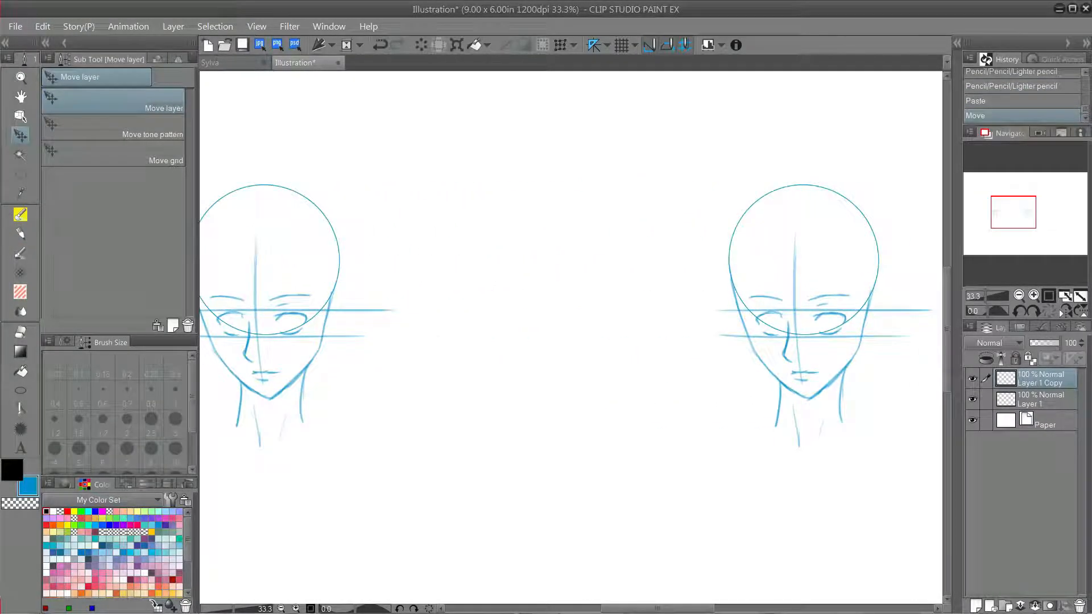
Paste copies of the head sketch, space them into a row of three heads and merge them into one layer
{"action": "key", "text": "ctrl+v"}
{"action": "left_click_drag", "start_coordinate": [742, 327], "coordinate": [791, 327]}
{"action": "left_click", "coordinate": [1041, 399]}
{"action": "mouse_move", "coordinate": [650, 327]}
{"action": "left_mouse_down"}
{"action": "mouse_move", "coordinate": [594, 324]}
{"action": "mouse_move", "coordinate": [629, 334]}
{"action": "left_mouse_up"}
{"action": "left_click", "coordinate": [1041, 379]}
{"action": "key", "text": "ctrl+e"}
{"action": "key", "text": "ctrl+v"}
{"action": "key", "text": "ctrl+z"}
{"action": "key", "text": "ctrl+z"}
Select the row of three heads, enlarge it slightly with Scale/Rotate and shift the layer across the page
{"action": "key", "text": "ctrl+minus"}
{"action": "key", "text": "ctrl+minus"}
{"action": "key", "text": "m"}
{"action": "key", "text": "ctrl+z"}
{"action": "left_click_drag", "start_coordinate": [389, 256], "coordinate": [742, 400]}
{"action": "key", "text": "ctrl+t"}
{"action": "left_click_drag", "start_coordinate": [389, 401], "coordinate": [377, 405]}
{"action": "key", "text": "Return"}
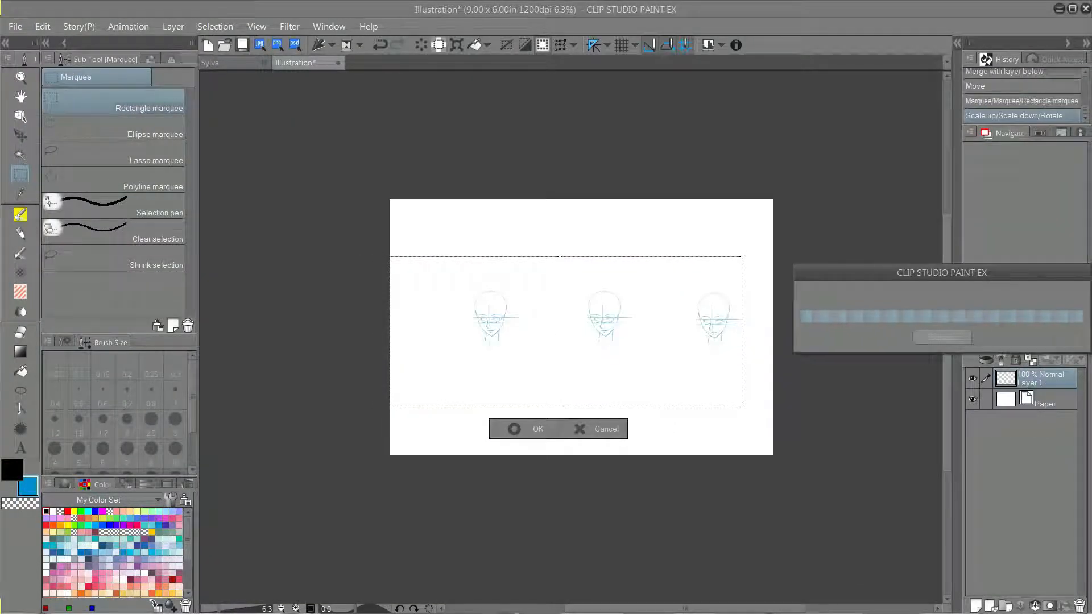
{"action": "key", "text": "ctrl+d"}
{"action": "key", "text": "k"}
{"action": "left_click_drag", "start_coordinate": [605, 318], "coordinate": [592, 319]}
Redraw the third head with a longer, more angular jaw, a pointed chin and a thicker neck
{"action": "scroll", "coordinate": [711, 329], "scroll_direction": "up", "scroll_amount": 5}
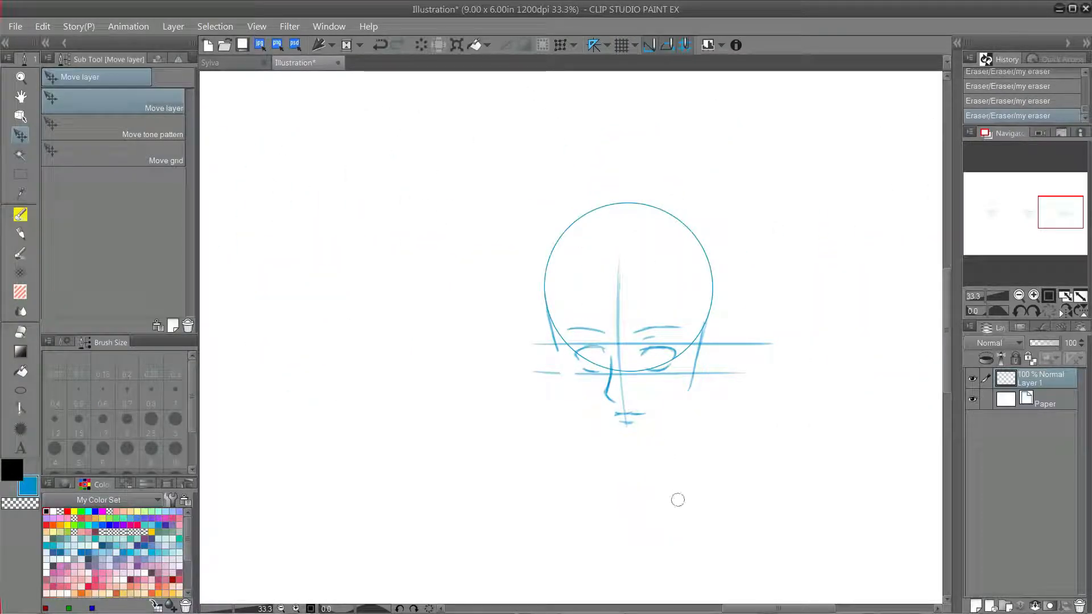
{"action": "key", "text": "p"}
{"action": "key", "text": "ctrl+z"}
{"action": "key", "text": "ctrl+z"}
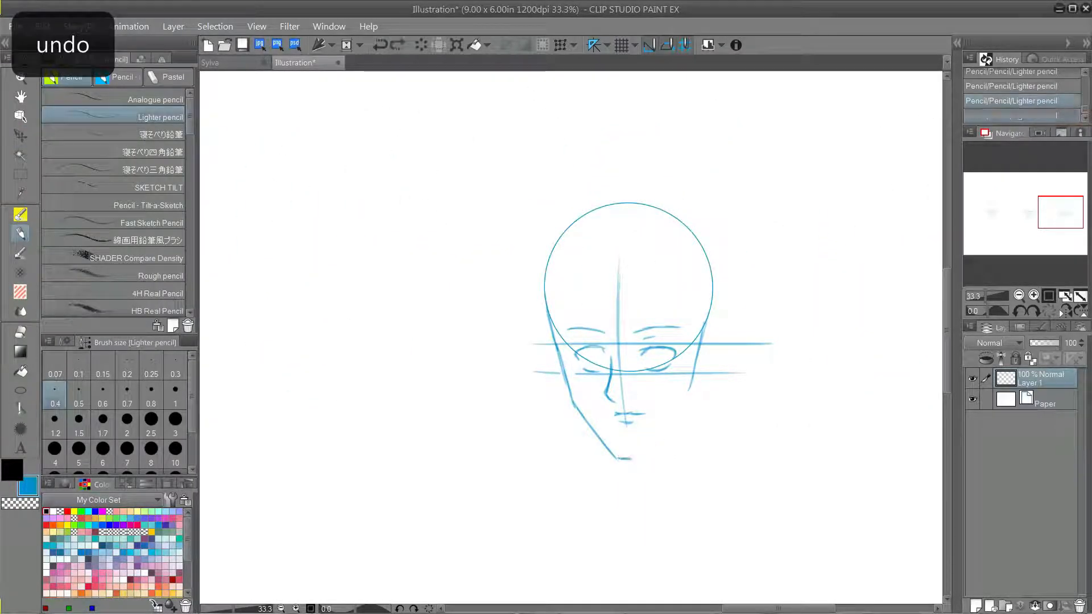
{"action": "mouse_move", "coordinate": [687, 398]}
{"action": "left_mouse_down"}
{"action": "mouse_move", "coordinate": [632, 458]}
{"action": "mouse_move", "coordinate": [686, 475]}
{"action": "left_mouse_up"}
{"action": "key", "text": "ctrl+z"}
{"action": "left_click_drag", "start_coordinate": [668, 432], "coordinate": [653, 492]}
{"action": "left_click_drag", "start_coordinate": [598, 437], "coordinate": [597, 483]}
Rework the third head's mouth and nose and redraw its eyes narrower and smaller
{"action": "mouse_move", "coordinate": [626, 410]}
{"action": "left_mouse_down"}
{"action": "mouse_move", "coordinate": [643, 418]}
{"action": "mouse_move", "coordinate": [617, 424]}
{"action": "left_mouse_up"}
{"action": "mouse_move", "coordinate": [609, 400]}
{"action": "left_mouse_down"}
{"action": "mouse_move", "coordinate": [610, 357]}
{"action": "mouse_move", "coordinate": [675, 353]}
{"action": "left_mouse_up"}
{"action": "key", "text": "ctrl+z"}
{"action": "left_click_drag", "start_coordinate": [590, 356], "coordinate": [606, 354]}
{"action": "left_click_drag", "start_coordinate": [576, 357], "coordinate": [603, 372]}
{"action": "left_click_drag", "start_coordinate": [644, 372], "coordinate": [674, 355]}
{"action": "key", "text": "ctrl+z"}
{"action": "left_click_drag", "start_coordinate": [674, 355], "coordinate": [666, 361]}
{"action": "mouse_move", "coordinate": [647, 367]}
{"action": "left_mouse_down"}
{"action": "mouse_move", "coordinate": [661, 368]}
{"action": "mouse_move", "coordinate": [608, 400]}
{"action": "left_mouse_up"}
{"action": "mouse_move", "coordinate": [611, 420]}
{"action": "left_mouse_down"}
{"action": "mouse_move", "coordinate": [642, 420]}
{"action": "mouse_move", "coordinate": [623, 430]}
{"action": "left_mouse_up"}
{"action": "key", "text": "ctrl+z"}
{"action": "key", "text": "ctrl+minus"}
{"action": "key", "text": "ctrl+minus"}
{"action": "key", "text": "ctrl+minus"}
{"action": "left_click_drag", "start_coordinate": [726, 378], "coordinate": [920, 389]}
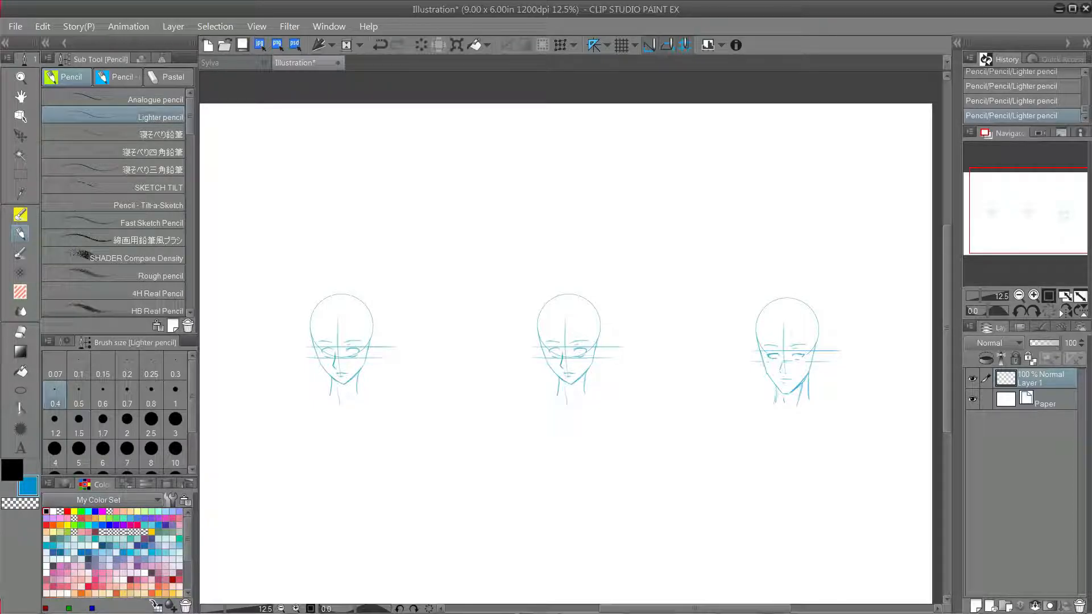
{"action": "key", "text": "ctrl+plus"}
{"action": "key", "text": "ctrl+plus"}
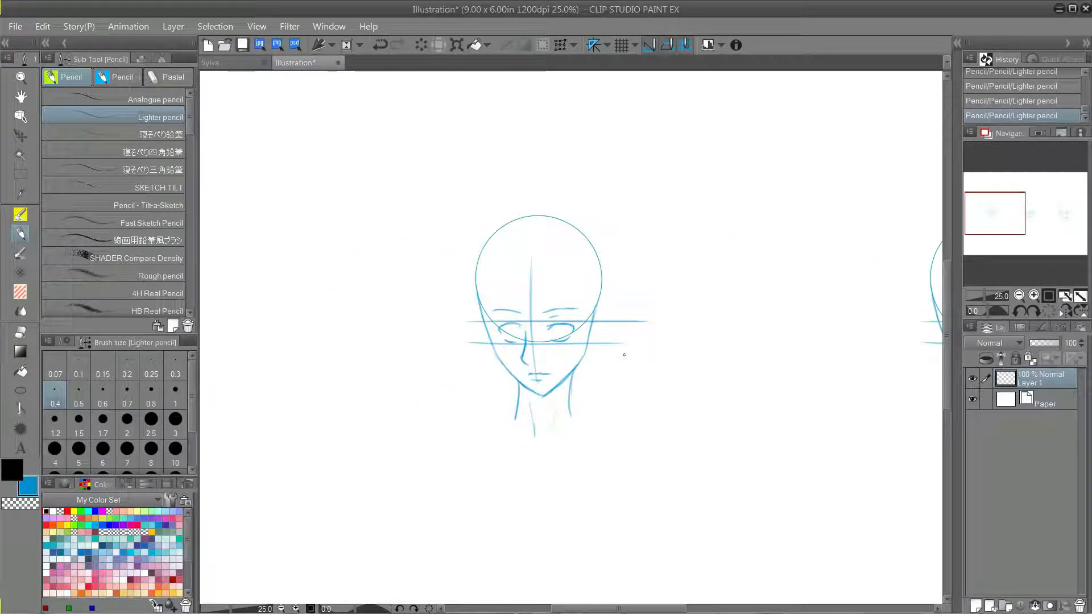
{"action": "left_click_drag", "start_coordinate": [310, 157], "coordinate": [526, 164]}
{"action": "key", "text": "ctrl+z"}
{"action": "left_click_drag", "start_coordinate": [669, 211], "coordinate": [762, 304]}
{"action": "key", "text": "ctrl+z"}
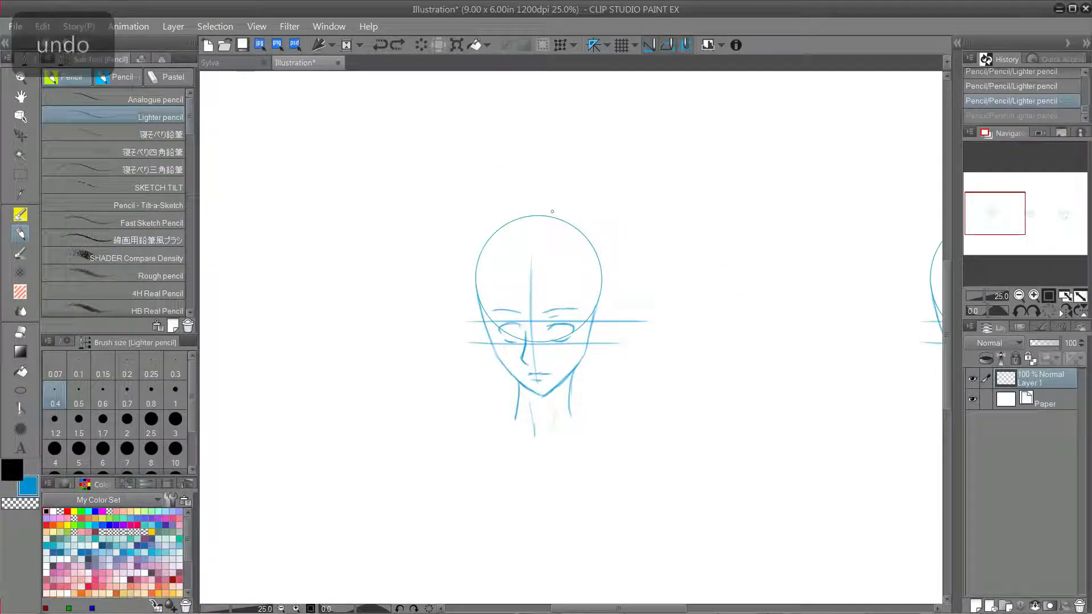
{"action": "left_click_drag", "start_coordinate": [552, 178], "coordinate": [726, 185]}
{"action": "left_click", "coordinate": [161, 134]}
{"action": "mouse_move", "coordinate": [382, 125]}
{"action": "left_mouse_down"}
{"action": "mouse_move", "coordinate": [366, 153]}
{"action": "mouse_move", "coordinate": [527, 149]}
{"action": "left_mouse_up"}
{"action": "left_click", "coordinate": [161, 118]}
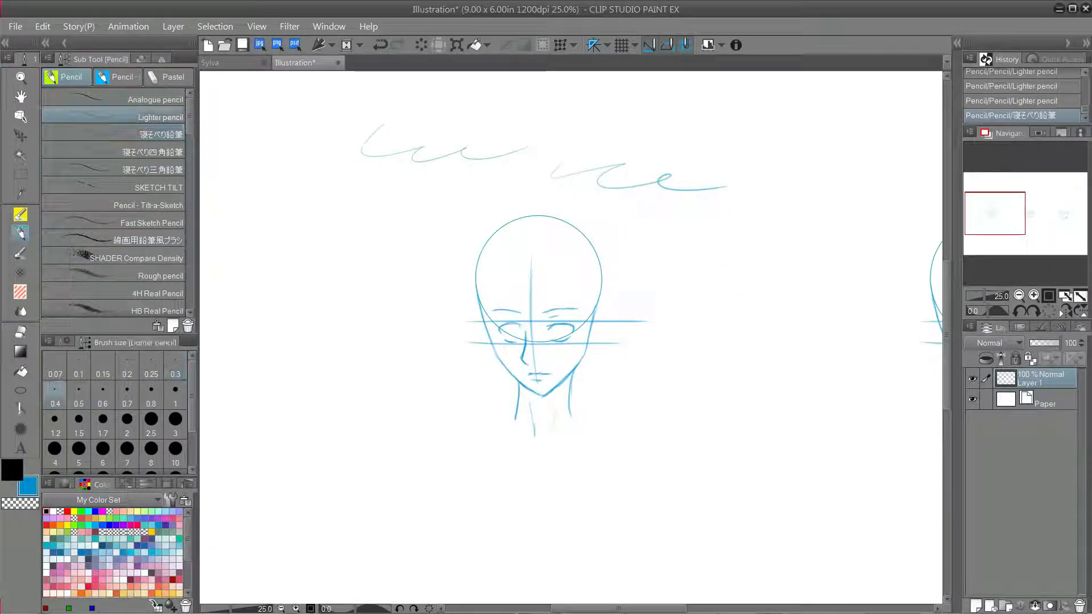
{"action": "key", "text": "ctrl+z"}
{"action": "key", "text": "ctrl+z"}
Sketch a peaked, centre-parted hairline on the first head with long curves sweeping down both sides and small tufts on top
{"action": "mouse_move", "coordinate": [520, 280]}
{"action": "left_mouse_down"}
{"action": "mouse_move", "coordinate": [531, 292]}
{"action": "mouse_move", "coordinate": [329, 545]}
{"action": "left_mouse_up"}
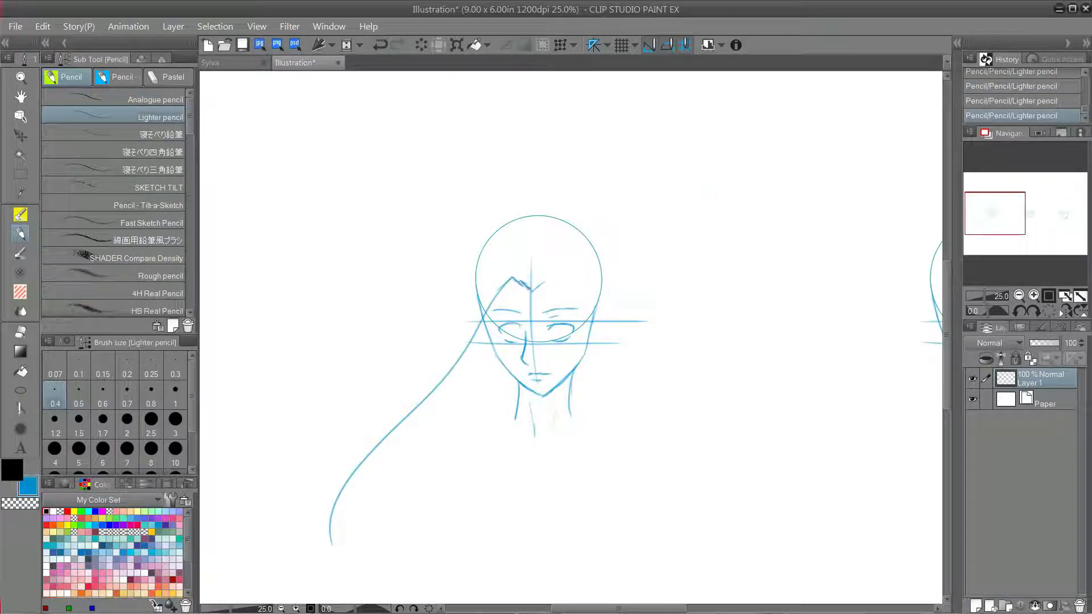
{"action": "key", "text": "ctrl+z"}
{"action": "mouse_move", "coordinate": [557, 278]}
{"action": "left_mouse_down"}
{"action": "mouse_move", "coordinate": [586, 310]}
{"action": "mouse_move", "coordinate": [653, 500]}
{"action": "mouse_move", "coordinate": [721, 478]}
{"action": "left_mouse_up"}
{"action": "key", "text": "ctrl+z"}
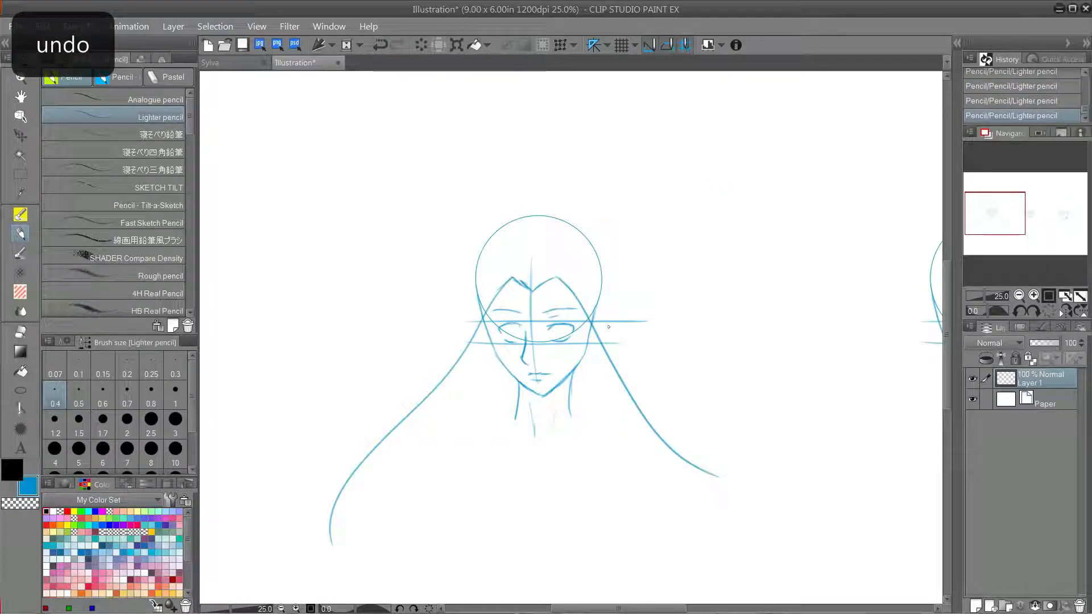
{"action": "mouse_move", "coordinate": [540, 214]}
{"action": "left_mouse_down"}
{"action": "mouse_move", "coordinate": [473, 249]}
{"action": "mouse_move", "coordinate": [564, 218]}
{"action": "left_mouse_up"}
{"action": "key", "text": "ctrl+z"}
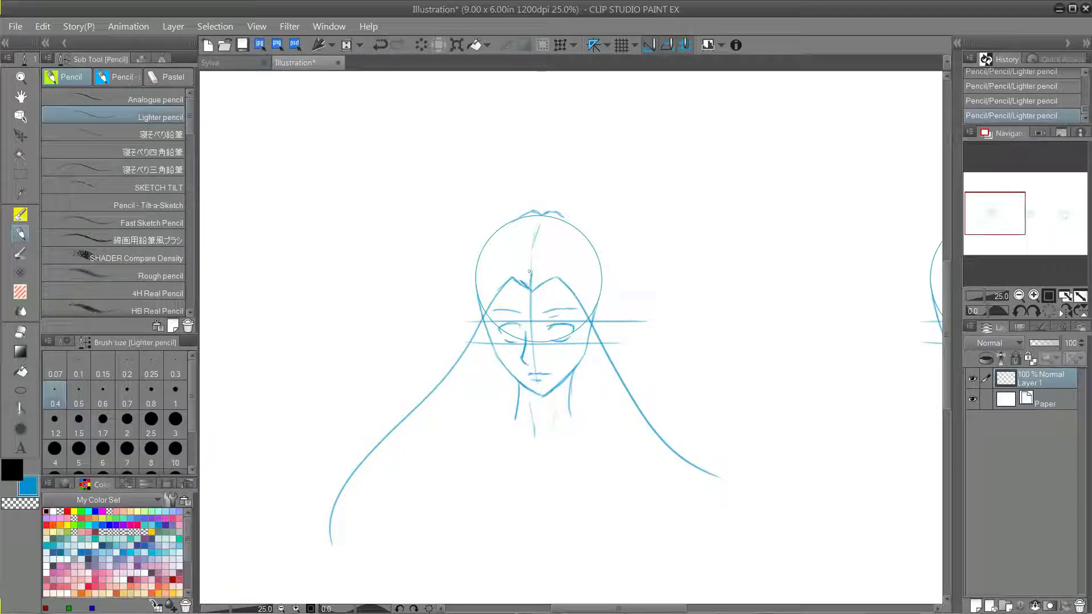
Add an ear and hairline strokes across the first head's forehead, and erase the construction circle's lower sides
{"action": "left_click_drag", "start_coordinate": [585, 337], "coordinate": [586, 341]}
{"action": "left_click_drag", "start_coordinate": [590, 270], "coordinate": [584, 285]}
{"action": "left_click_drag", "start_coordinate": [596, 272], "coordinate": [585, 303]}
{"action": "left_click_drag", "start_coordinate": [594, 296], "coordinate": [586, 314]}
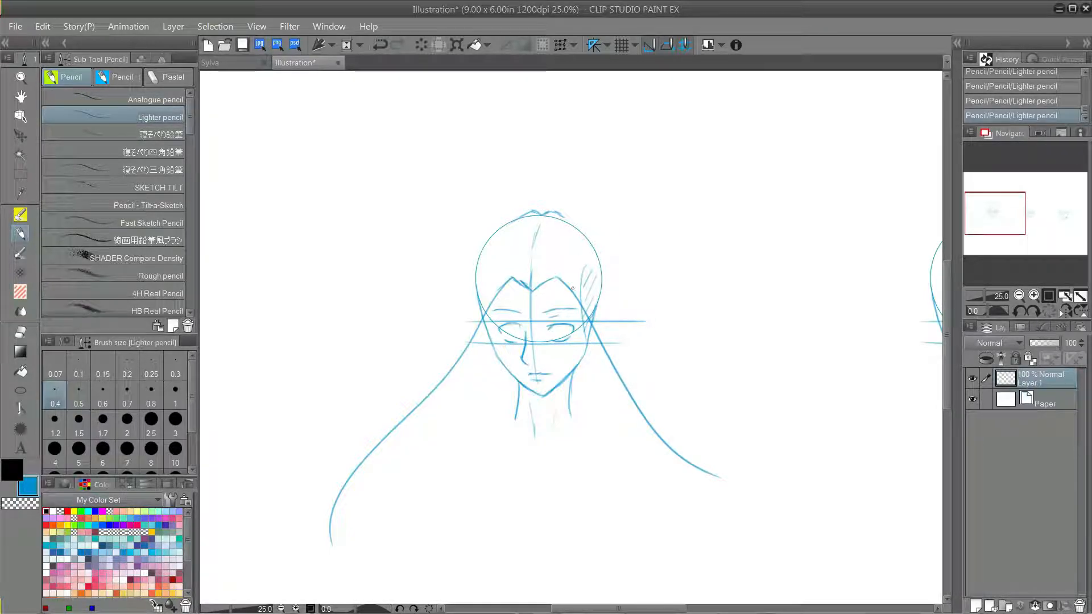
{"action": "mouse_move", "coordinate": [525, 291]}
{"action": "left_mouse_down"}
{"action": "mouse_move", "coordinate": [514, 290]}
{"action": "mouse_move", "coordinate": [587, 291]}
{"action": "mouse_move", "coordinate": [594, 340]}
{"action": "left_mouse_up"}
{"action": "left_click_drag", "start_coordinate": [478, 283], "coordinate": [473, 317]}
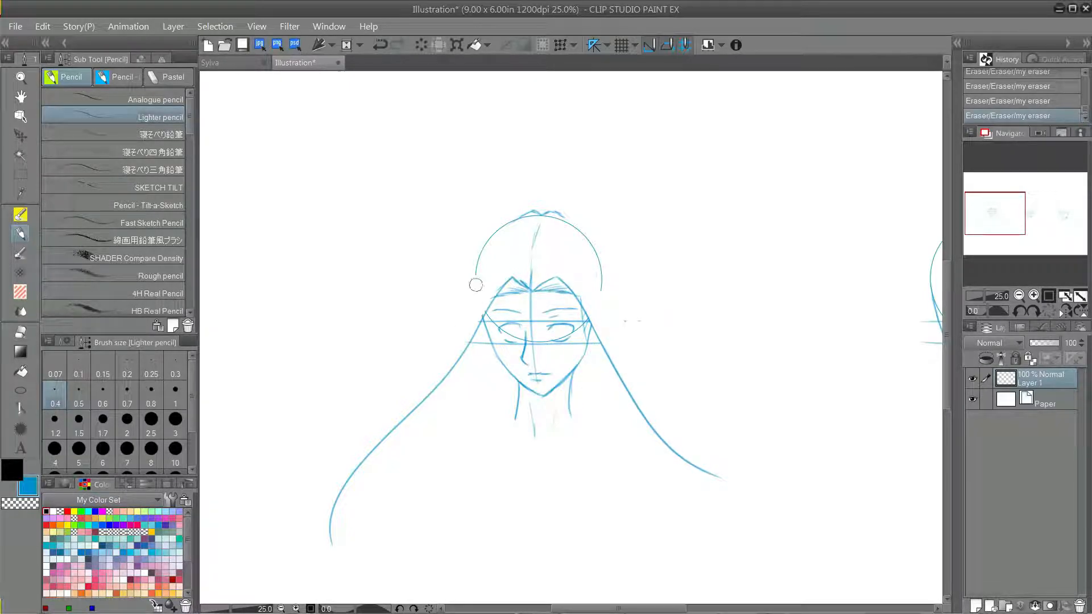
{"action": "key", "text": "ctrl+z"}
{"action": "key", "text": "ctrl+z"}
{"action": "key", "text": "ctrl+z"}
{"action": "key", "text": "ctrl+z"}
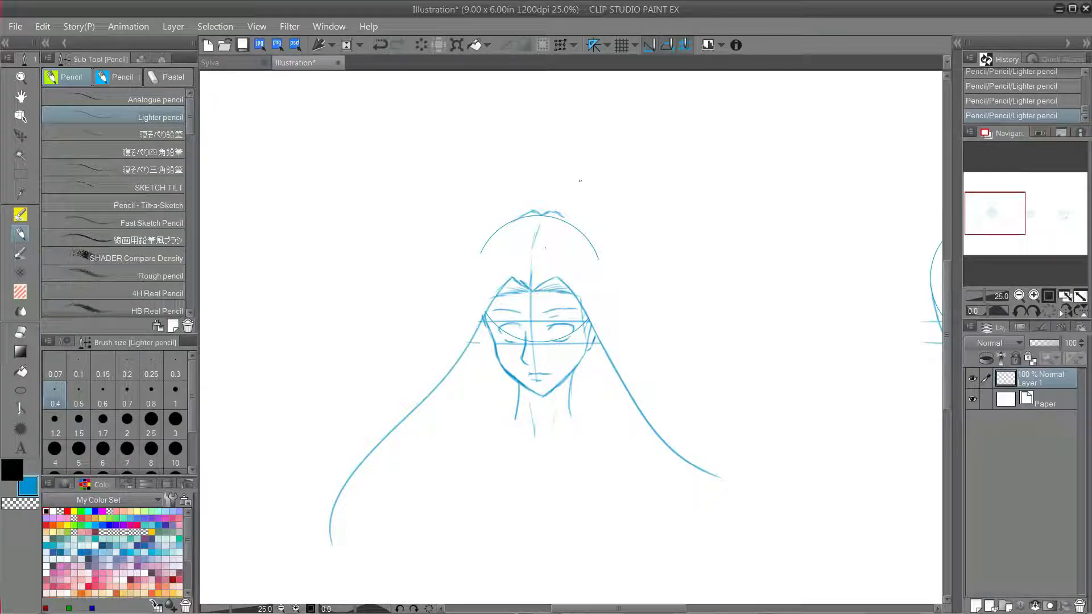
Draw the outer contour of the first head's long left lock, splitting its end into two curved tips
{"action": "left_click_drag", "start_coordinate": [491, 277], "coordinate": [370, 430]}
{"action": "key", "text": "ctrl+z"}
{"action": "left_click_drag", "start_coordinate": [490, 277], "coordinate": [329, 493]}
{"action": "key", "text": "ctrl+z"}
{"action": "left_click_drag", "start_coordinate": [581, 279], "coordinate": [721, 468]}
{"action": "key", "text": "ctrl+z"}
{"action": "left_click_drag", "start_coordinate": [487, 284], "coordinate": [257, 589]}
{"action": "mouse_move", "coordinate": [322, 481]}
{"action": "left_mouse_down"}
{"action": "mouse_move", "coordinate": [258, 590]}
{"action": "mouse_move", "coordinate": [310, 580]}
{"action": "left_mouse_up"}
{"action": "key", "text": "ctrl+z"}
{"action": "left_click_drag", "start_coordinate": [316, 491], "coordinate": [355, 584]}
{"action": "left_click_drag", "start_coordinate": [330, 531], "coordinate": [362, 580]}
{"action": "key", "text": "ctrl+z"}
Sketch the first head's long right lock flowing outward, with separate strands curling up at the ends
{"action": "left_click_drag", "start_coordinate": [618, 352], "coordinate": [671, 405]}
{"action": "key", "text": "ctrl+z"}
{"action": "left_click_drag", "start_coordinate": [634, 366], "coordinate": [781, 361]}
{"action": "mouse_move", "coordinate": [618, 352]}
{"action": "left_mouse_down"}
{"action": "mouse_move", "coordinate": [782, 394]}
{"action": "mouse_move", "coordinate": [719, 411]}
{"action": "mouse_move", "coordinate": [728, 438]}
{"action": "left_mouse_up"}
{"action": "key", "text": "ctrl+z"}
{"action": "mouse_move", "coordinate": [620, 358]}
{"action": "left_mouse_down"}
{"action": "mouse_move", "coordinate": [649, 402]}
{"action": "mouse_move", "coordinate": [781, 453]}
{"action": "left_mouse_up"}
{"action": "key", "text": "ctrl+z"}
{"action": "left_click_drag", "start_coordinate": [691, 459], "coordinate": [823, 458]}
{"action": "key", "text": "ctrl+z"}
{"action": "left_click_drag", "start_coordinate": [664, 393], "coordinate": [704, 445]}
{"action": "mouse_move", "coordinate": [676, 414]}
{"action": "left_mouse_down"}
{"action": "mouse_move", "coordinate": [782, 401]}
{"action": "mouse_move", "coordinate": [656, 417]}
{"action": "left_mouse_up"}
{"action": "key", "text": "ctrl+z"}
Fill the right lock with more flowing strands and add long wisps sweeping beyond its ends
{"action": "left_click_drag", "start_coordinate": [612, 345], "coordinate": [751, 472]}
{"action": "left_click_drag", "start_coordinate": [642, 379], "coordinate": [689, 409]}
{"action": "left_click_drag", "start_coordinate": [594, 322], "coordinate": [707, 458]}
{"action": "left_click_drag", "start_coordinate": [654, 416], "coordinate": [843, 462]}
{"action": "mouse_move", "coordinate": [588, 288]}
{"action": "left_mouse_down"}
{"action": "mouse_move", "coordinate": [654, 382]}
{"action": "mouse_move", "coordinate": [768, 287]}
{"action": "left_mouse_up"}
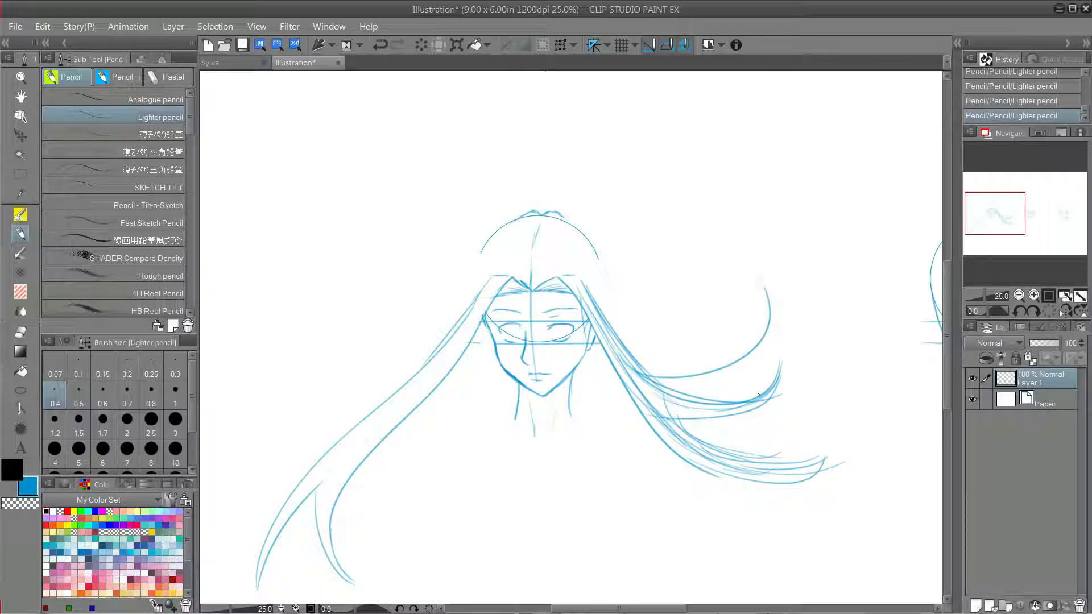
{"action": "key", "text": "ctrl+z"}
{"action": "left_click_drag", "start_coordinate": [664, 387], "coordinate": [842, 321]}
{"action": "left_click_drag", "start_coordinate": [654, 416], "coordinate": [854, 382]}
Add inner strands to the left lock and draw one long thin strand falling over the face and past the neck
{"action": "left_click_drag", "start_coordinate": [490, 288], "coordinate": [449, 363]}
{"action": "left_click_drag", "start_coordinate": [478, 310], "coordinate": [368, 435]}
{"action": "left_click_drag", "start_coordinate": [374, 415], "coordinate": [284, 523]}
{"action": "left_click_drag", "start_coordinate": [412, 394], "coordinate": [327, 505]}
{"action": "left_click_drag", "start_coordinate": [477, 298], "coordinate": [271, 494]}
{"action": "key", "text": "ctrl+z"}
{"action": "mouse_move", "coordinate": [502, 282]}
{"action": "left_mouse_down"}
{"action": "mouse_move", "coordinate": [534, 438]}
{"action": "mouse_move", "coordinate": [499, 536]}
{"action": "left_mouse_up"}
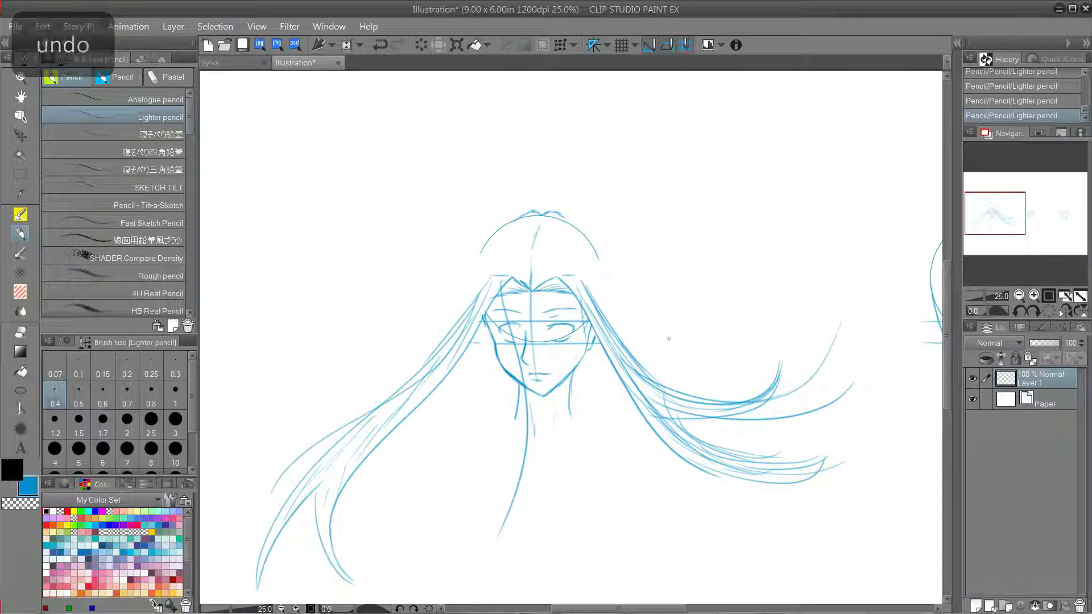
Outline the hair around the first head's crown with a curl on top and pointed tufts down both sides
{"action": "left_click_drag", "start_coordinate": [526, 216], "coordinate": [509, 194]}
{"action": "mouse_move", "coordinate": [513, 222]}
{"action": "left_mouse_down"}
{"action": "mouse_move", "coordinate": [496, 197]}
{"action": "mouse_move", "coordinate": [501, 225]}
{"action": "left_mouse_up"}
{"action": "key", "text": "ctrl+z"}
{"action": "mouse_move", "coordinate": [502, 225]}
{"action": "left_mouse_down"}
{"action": "mouse_move", "coordinate": [438, 301]}
{"action": "mouse_move", "coordinate": [452, 318]}
{"action": "left_mouse_up"}
{"action": "key", "text": "ctrl+z"}
{"action": "key", "text": "ctrl+z"}
{"action": "mouse_move", "coordinate": [555, 212]}
{"action": "left_mouse_down"}
{"action": "mouse_move", "coordinate": [616, 223]}
{"action": "mouse_move", "coordinate": [605, 234]}
{"action": "mouse_move", "coordinate": [615, 300]}
{"action": "mouse_move", "coordinate": [595, 279]}
{"action": "mouse_move", "coordinate": [616, 298]}
{"action": "mouse_move", "coordinate": [611, 323]}
{"action": "left_mouse_up"}
{"action": "key", "text": "ctrl+z"}
{"action": "key", "text": "ctrl+z"}
{"action": "key", "text": "ctrl+z"}
{"action": "left_click_drag", "start_coordinate": [460, 311], "coordinate": [450, 330]}
Draw short, jagged hair tufts on both sides of the first head's jaw and neck
{"action": "mouse_move", "coordinate": [466, 351]}
{"action": "left_mouse_down"}
{"action": "mouse_move", "coordinate": [459, 393]}
{"action": "mouse_move", "coordinate": [481, 420]}
{"action": "left_mouse_up"}
{"action": "key", "text": "ctrl+z"}
{"action": "left_click_drag", "start_coordinate": [476, 401], "coordinate": [517, 392]}
{"action": "left_click_drag", "start_coordinate": [610, 362], "coordinate": [612, 386]}
{"action": "key", "text": "ctrl+z"}
{"action": "mouse_move", "coordinate": [607, 364]}
{"action": "left_mouse_down"}
{"action": "mouse_move", "coordinate": [615, 401]}
{"action": "mouse_move", "coordinate": [577, 393]}
{"action": "left_mouse_up"}
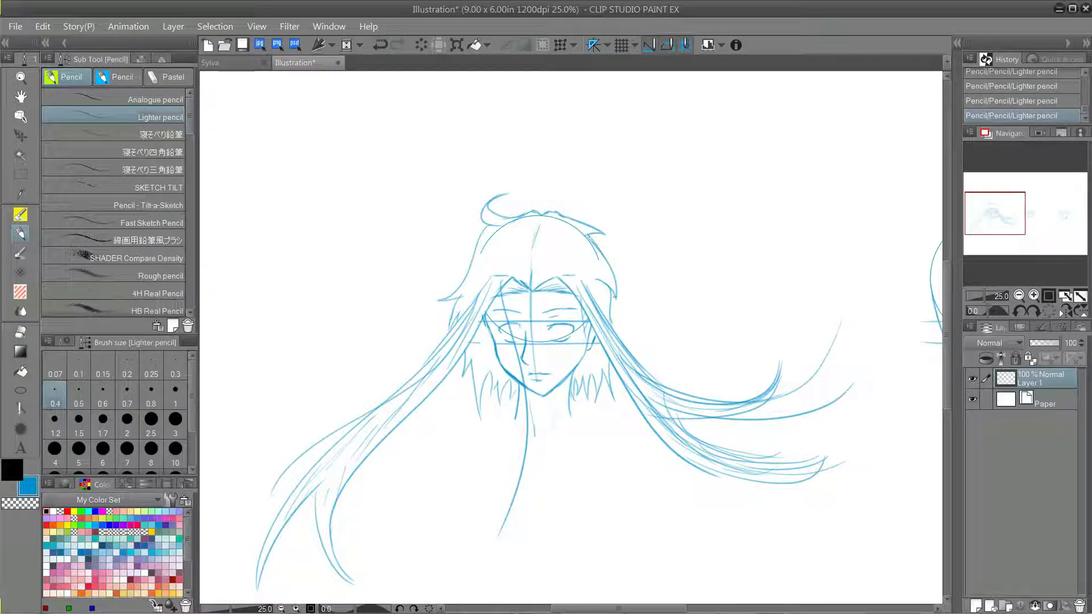
Add strand lines and flyaway wisps around the crown, and extend the right lock with two more upward-curving strands
{"action": "key", "text": "ctrl+z"}
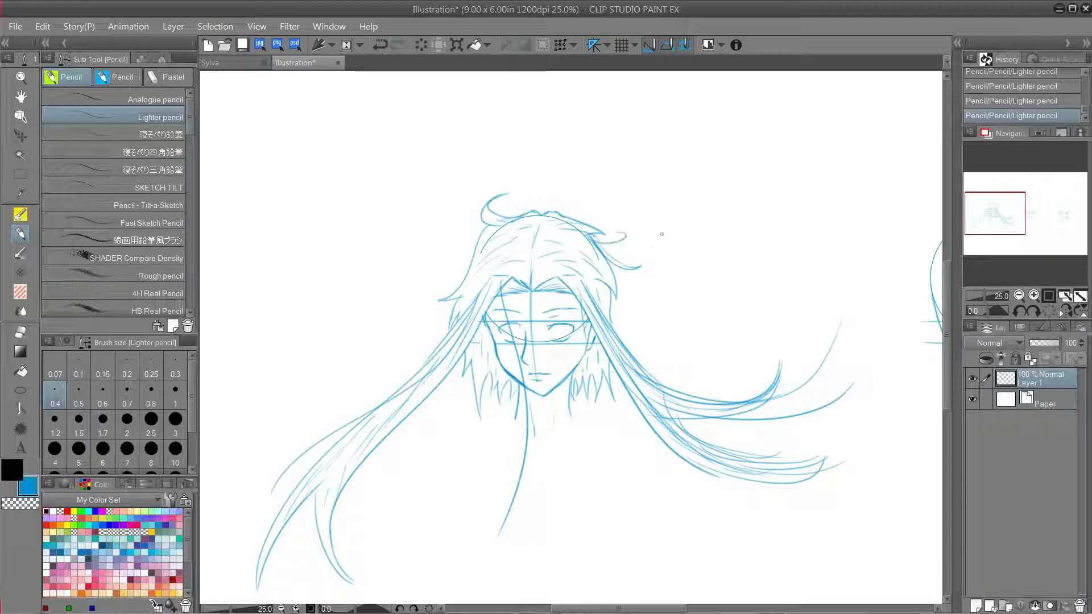
{"action": "key", "text": "ctrl+z"}
{"action": "left_click_drag", "start_coordinate": [765, 480], "coordinate": [891, 440]}
{"action": "left_click_drag", "start_coordinate": [717, 452], "coordinate": [863, 396]}
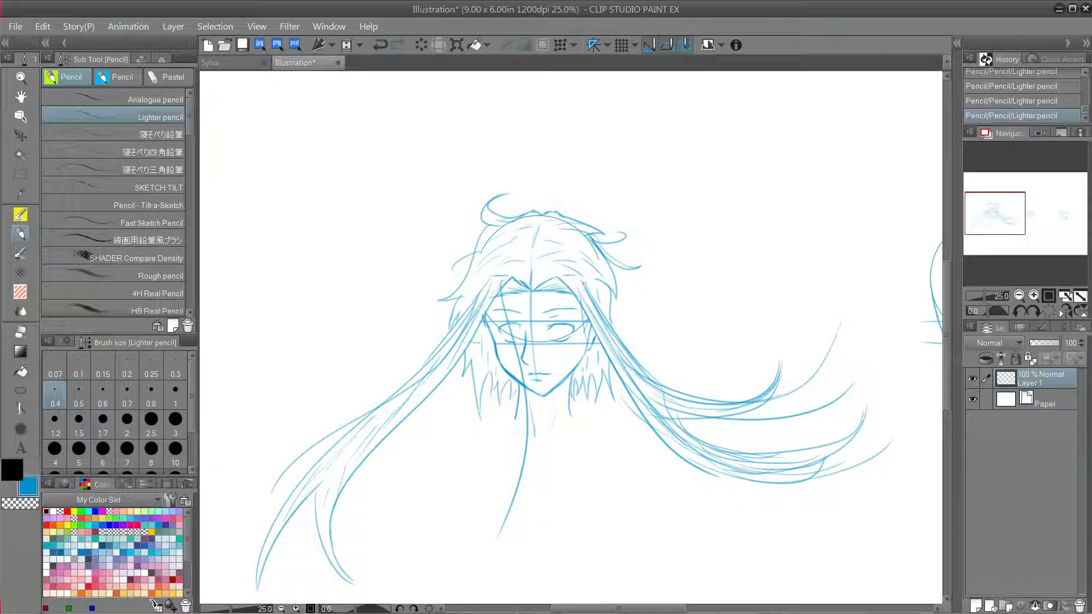
Select the long-haired head with a rectangular marquee and move it closer to the page's left edge
{"action": "left_click_drag", "start_coordinate": [583, 261], "coordinate": [549, 135]}
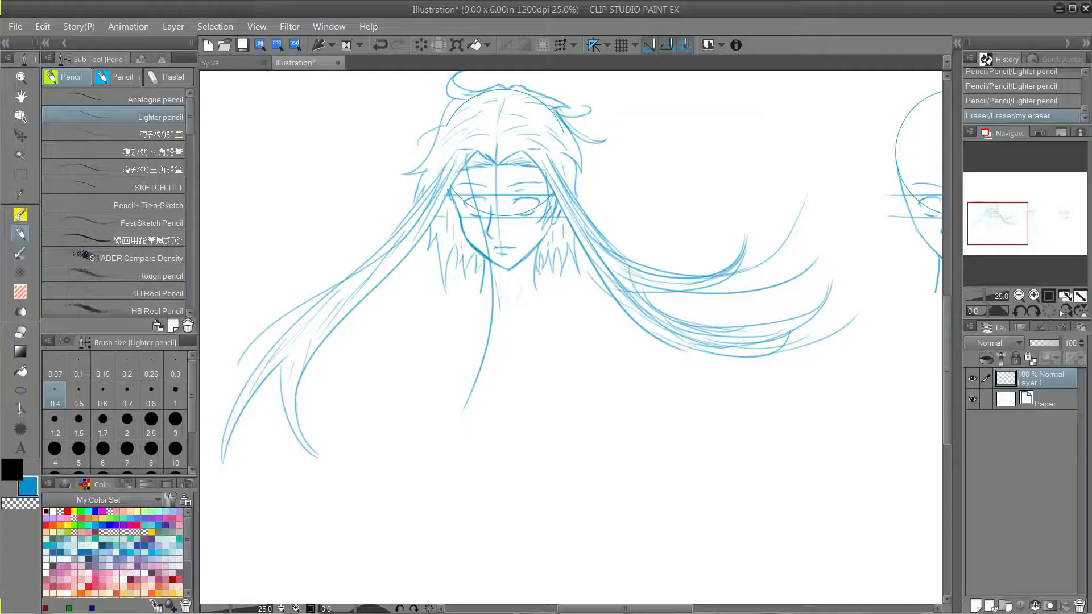
{"action": "scroll", "coordinate": [512, 352], "scroll_direction": "down", "scroll_amount": 2}
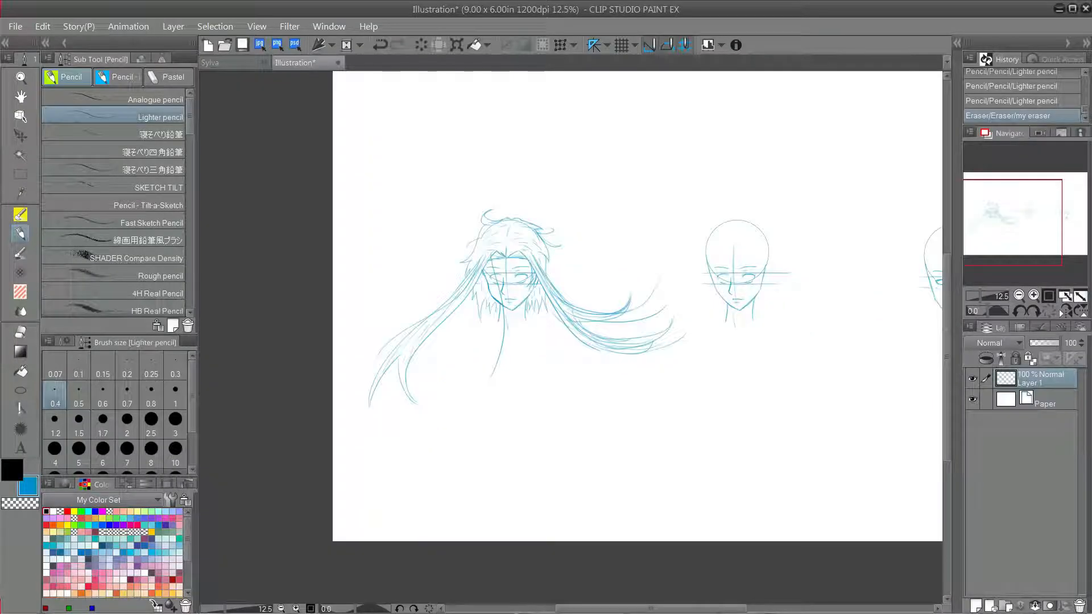
{"action": "key", "text": "m"}
{"action": "left_click_drag", "start_coordinate": [318, 146], "coordinate": [688, 484]}
{"action": "key", "text": "ctrl+t"}
{"action": "left_click_drag", "start_coordinate": [625, 393], "coordinate": [610, 392]}
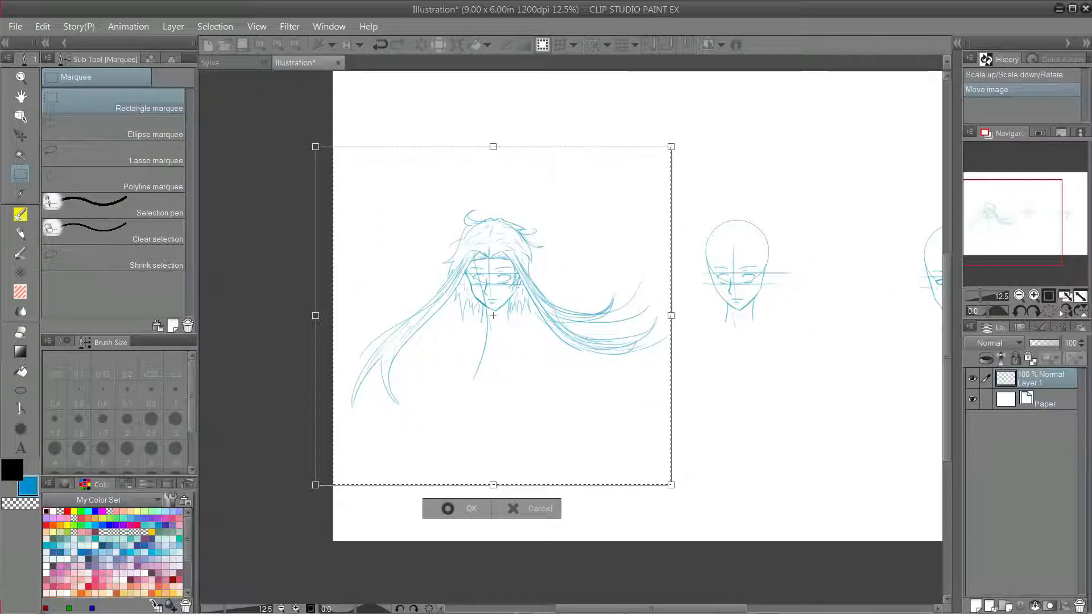
{"action": "key", "text": "Return"}
{"action": "key", "text": "ctrl+d"}
Confirm the long-haired head's new position, deselect it, and ready the Lighter pencil at the second head
{"action": "left_click_drag", "start_coordinate": [737, 383], "coordinate": [739, 386]}
{"action": "left_click", "coordinate": [739, 385]}
{"action": "key", "text": "ctrl+plus"}
{"action": "key", "text": "ctrl+plus"}
{"action": "left_click_drag", "start_coordinate": [796, 318], "coordinate": [316, 434]}
{"action": "key", "text": "p"}
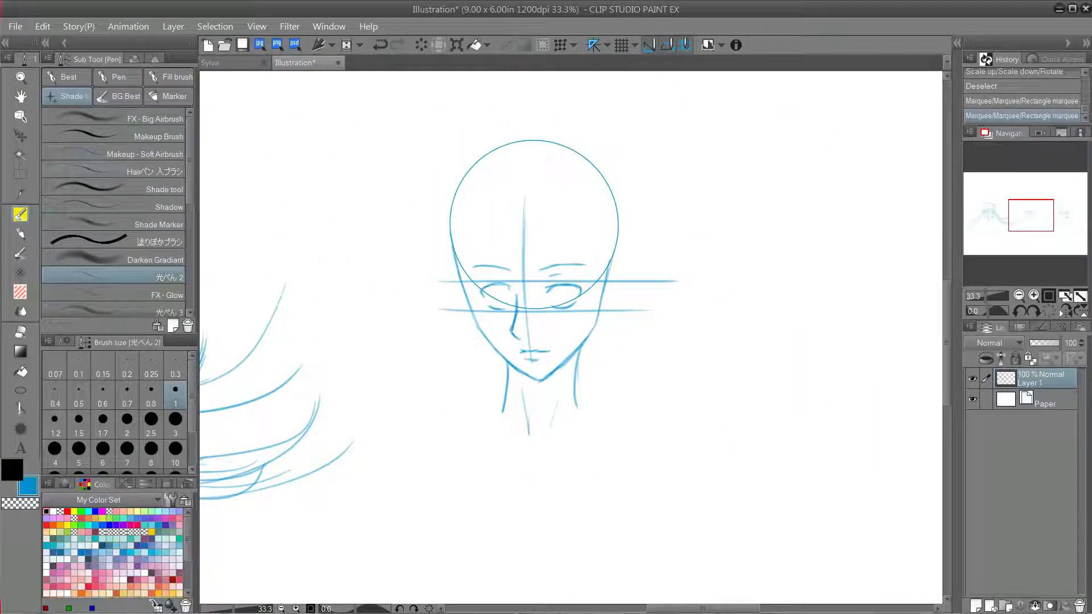
{"action": "key", "text": "p"}
{"action": "left_click_drag", "start_coordinate": [609, 262], "coordinate": [619, 281]}
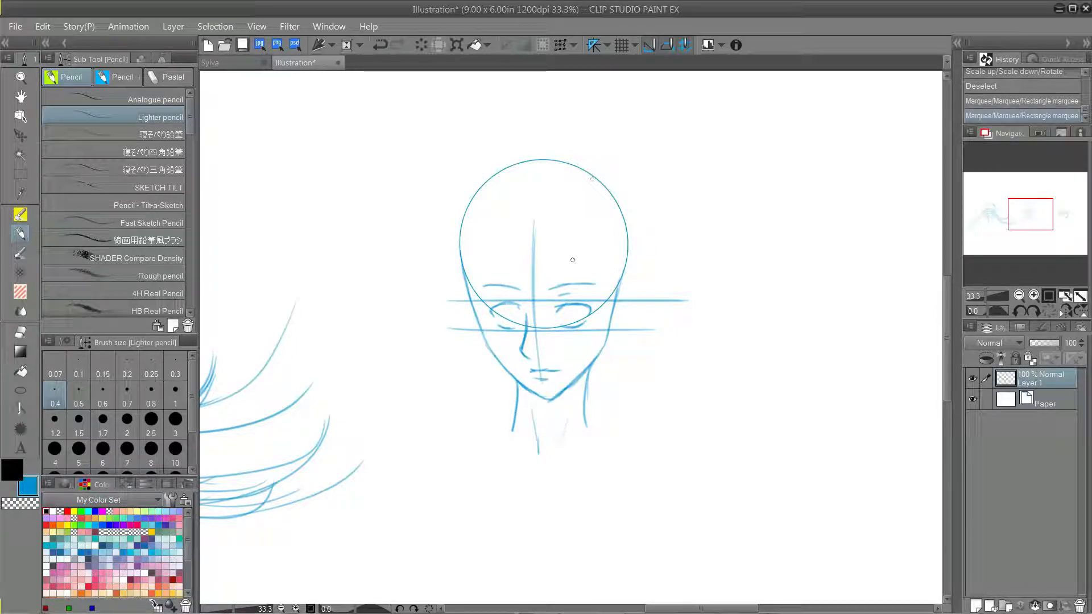
{"action": "mouse_move", "coordinate": [514, 202]}
{"action": "left_mouse_down"}
{"action": "mouse_move", "coordinate": [565, 210]}
{"action": "mouse_move", "coordinate": [508, 290]}
{"action": "mouse_move", "coordinate": [537, 301]}
{"action": "left_mouse_up"}
{"action": "key", "text": "ctrl+z"}
{"action": "key", "text": "ctrl+z"}
{"action": "key", "text": "ctrl+z"}
{"action": "left_click_drag", "start_coordinate": [514, 236], "coordinate": [565, 229]}
{"action": "left_click_drag", "start_coordinate": [481, 252], "coordinate": [489, 218]}
{"action": "left_click_drag", "start_coordinate": [492, 237], "coordinate": [502, 210]}
{"action": "left_click_drag", "start_coordinate": [504, 234], "coordinate": [531, 198]}
{"action": "key", "text": "ctrl+z"}
{"action": "key", "text": "ctrl+z"}
{"action": "key", "text": "ctrl+z"}
{"action": "key", "text": "ctrl+z"}
{"action": "key", "text": "ctrl+z"}
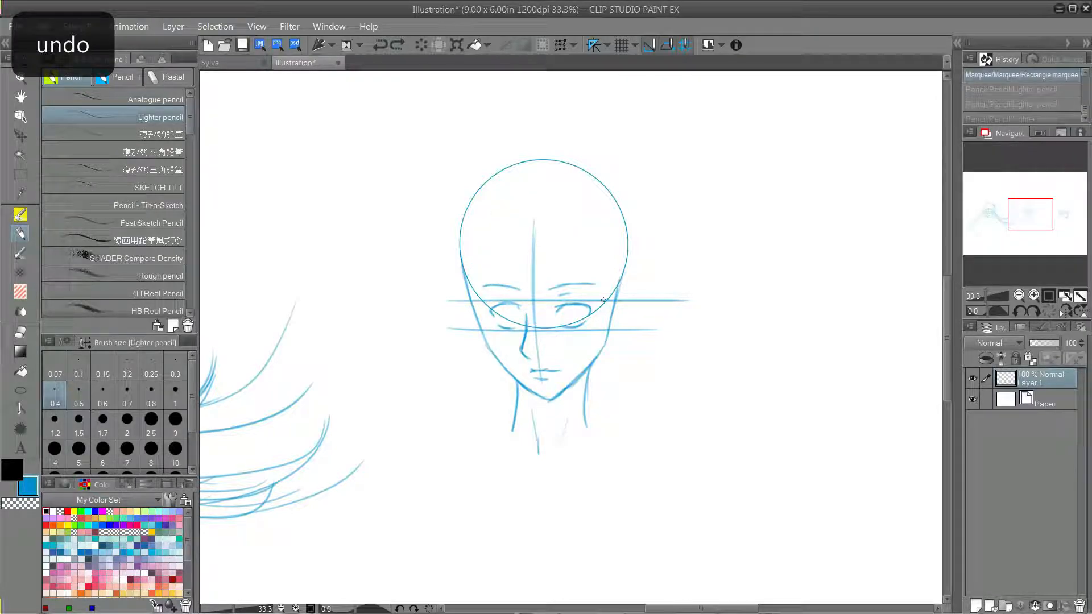
Draw a small curved hair tie on top of the second head's crown
{"action": "left_click_drag", "start_coordinate": [522, 148], "coordinate": [577, 165]}
{"action": "key", "text": "ctrl+z"}
{"action": "mouse_move", "coordinate": [535, 149]}
{"action": "left_mouse_down"}
{"action": "mouse_move", "coordinate": [576, 160]}
{"action": "mouse_move", "coordinate": [579, 235]}
{"action": "mouse_move", "coordinate": [601, 290]}
{"action": "left_mouse_up"}
{"action": "key", "text": "ctrl+z"}
Draw the jagged right hairline down from the forehead, with pointed tufts beside the right eye
{"action": "left_click_drag", "start_coordinate": [595, 240], "coordinate": [596, 323]}
{"action": "mouse_move", "coordinate": [597, 322]}
{"action": "left_mouse_down"}
{"action": "mouse_move", "coordinate": [609, 253]}
{"action": "mouse_move", "coordinate": [623, 334]}
{"action": "left_mouse_up"}
{"action": "key", "text": "ctrl+z"}
{"action": "key", "text": "ctrl+z"}
{"action": "key", "text": "ctrl+y"}
{"action": "left_click_drag", "start_coordinate": [622, 334], "coordinate": [625, 304]}
{"action": "left_click_drag", "start_coordinate": [625, 305], "coordinate": [628, 335]}
{"action": "left_click_drag", "start_coordinate": [628, 334], "coordinate": [647, 274]}
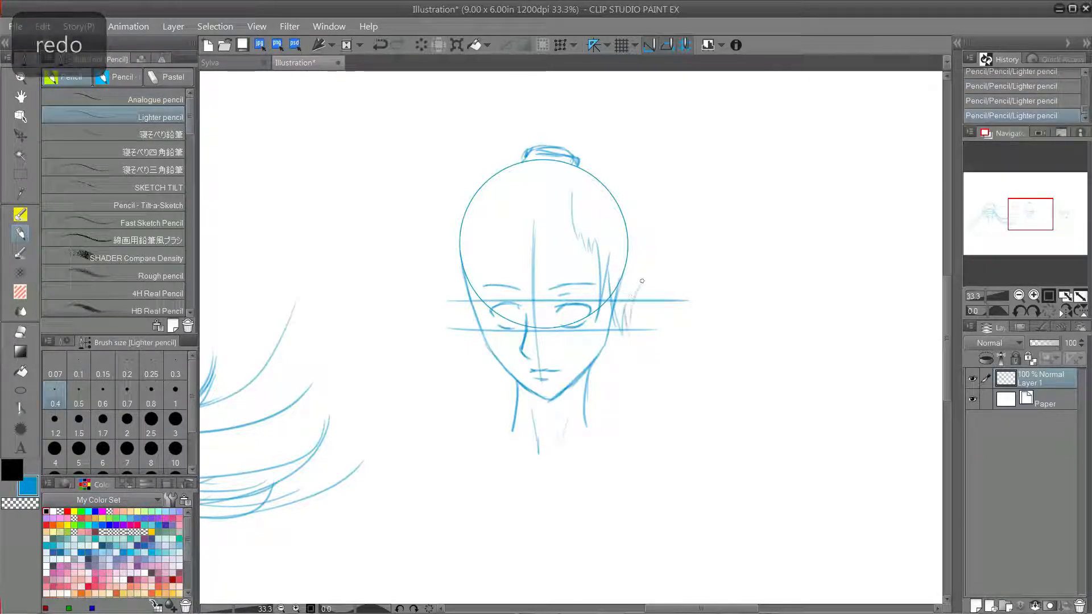
Redraw the outer tuft by the right ear and outline the hair's right contour from the hair tie downward
{"action": "key", "text": "ctrl+z"}
{"action": "key", "text": "ctrl+z"}
{"action": "left_click_drag", "start_coordinate": [622, 333], "coordinate": [632, 272]}
{"action": "mouse_move", "coordinate": [578, 162]}
{"action": "left_mouse_down"}
{"action": "mouse_move", "coordinate": [616, 199]}
{"action": "mouse_move", "coordinate": [636, 249]}
{"action": "left_mouse_up"}
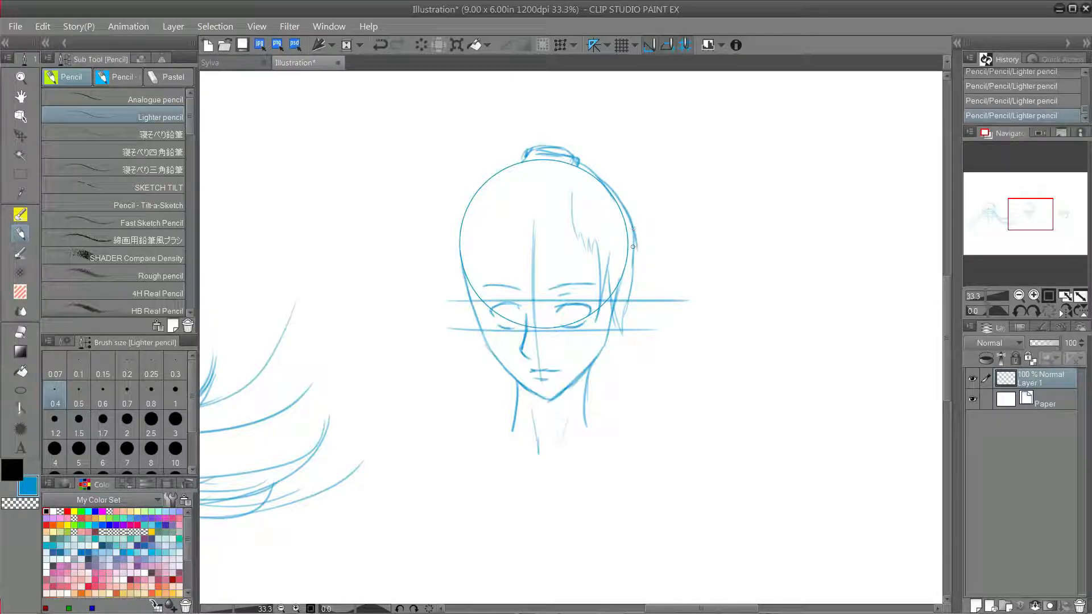
{"action": "left_click_drag", "start_coordinate": [577, 97], "coordinate": [262, 202]}
{"action": "left_click_drag", "start_coordinate": [561, 119], "coordinate": [289, 133]}
{"action": "key", "text": "ctrl+z"}
{"action": "key", "text": "ctrl+z"}
{"action": "left_click_drag", "start_coordinate": [614, 131], "coordinate": [754, 532]}
{"action": "left_click_drag", "start_coordinate": [604, 121], "coordinate": [874, 366]}
{"action": "key", "text": "ctrl+z"}
{"action": "key", "text": "ctrl+z"}
{"action": "key", "text": "ctrl+z"}
{"action": "key", "text": "ctrl+y"}
Add the right ear and short jagged tufts behind the right jaw, with fine strand lines in the right-hand hair
{"action": "mouse_move", "coordinate": [617, 323]}
{"action": "left_mouse_down"}
{"action": "mouse_move", "coordinate": [611, 387]}
{"action": "mouse_move", "coordinate": [588, 398]}
{"action": "left_mouse_up"}
{"action": "key", "text": "ctrl+z"}
{"action": "key", "text": "ctrl+z"}
{"action": "left_click_drag", "start_coordinate": [616, 322], "coordinate": [609, 336]}
{"action": "left_click_drag", "start_coordinate": [610, 290], "coordinate": [616, 345]}
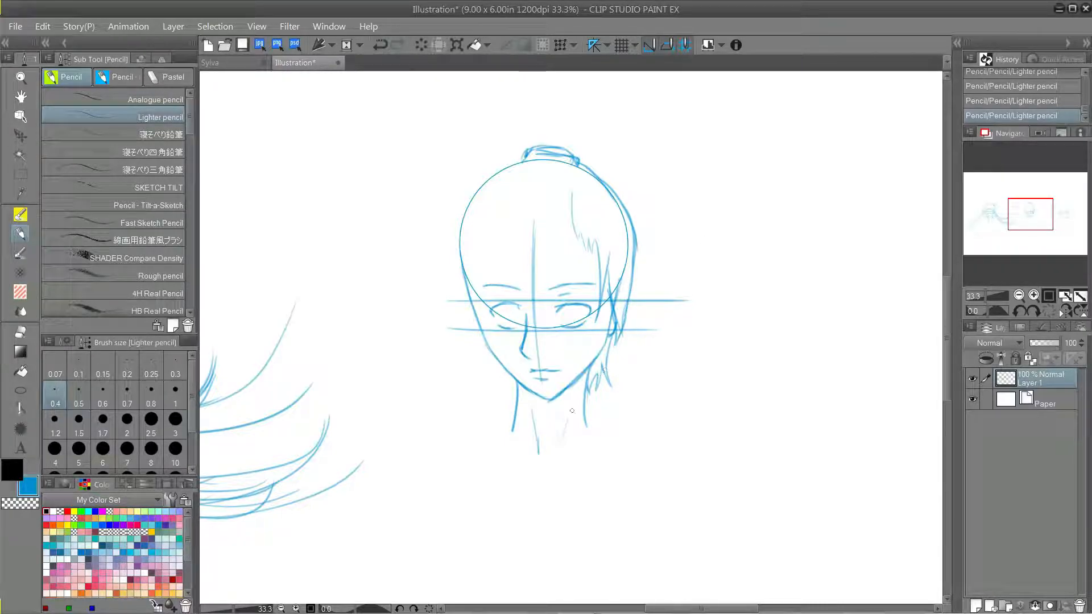
{"action": "key", "text": "ctrl+z"}
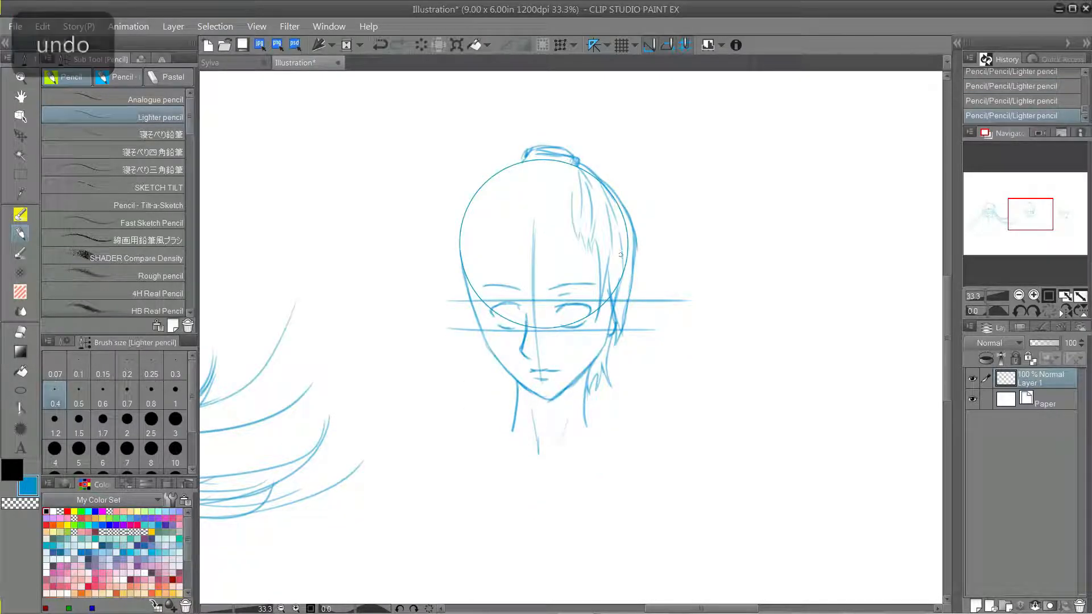
{"action": "key", "text": "ctrl+z"}
Draw a long, pointed forelock arching from the forehead down between the eyes, with strand lines inside it
{"action": "mouse_move", "coordinate": [551, 222]}
{"action": "left_mouse_down"}
{"action": "mouse_move", "coordinate": [532, 301]}
{"action": "mouse_move", "coordinate": [548, 328]}
{"action": "left_mouse_up"}
{"action": "left_click_drag", "start_coordinate": [525, 186], "coordinate": [540, 312]}
{"action": "left_click_drag", "start_coordinate": [528, 200], "coordinate": [527, 262]}
{"action": "left_click_drag", "start_coordinate": [537, 205], "coordinate": [526, 277]}
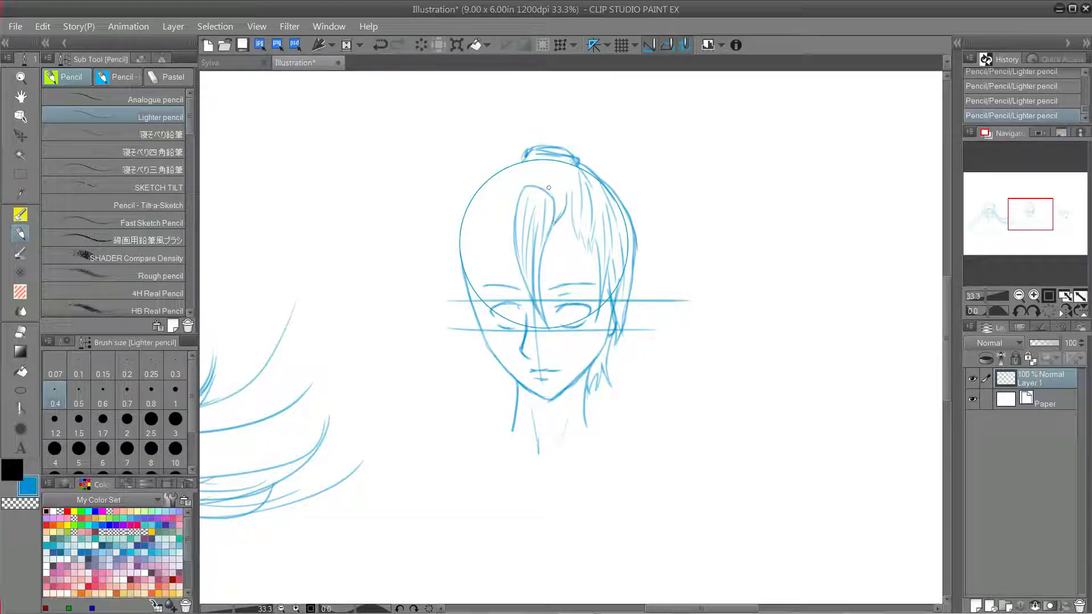
Sketch the left hairline from the forelock down to the left ear, with short strands below the hair tie
{"action": "key", "text": "ctrl+z"}
{"action": "key", "text": "ctrl+z"}
{"action": "key", "text": "ctrl+z"}
{"action": "mouse_move", "coordinate": [512, 230]}
{"action": "left_mouse_down"}
{"action": "mouse_move", "coordinate": [474, 324]}
{"action": "mouse_move", "coordinate": [493, 337]}
{"action": "left_mouse_up"}
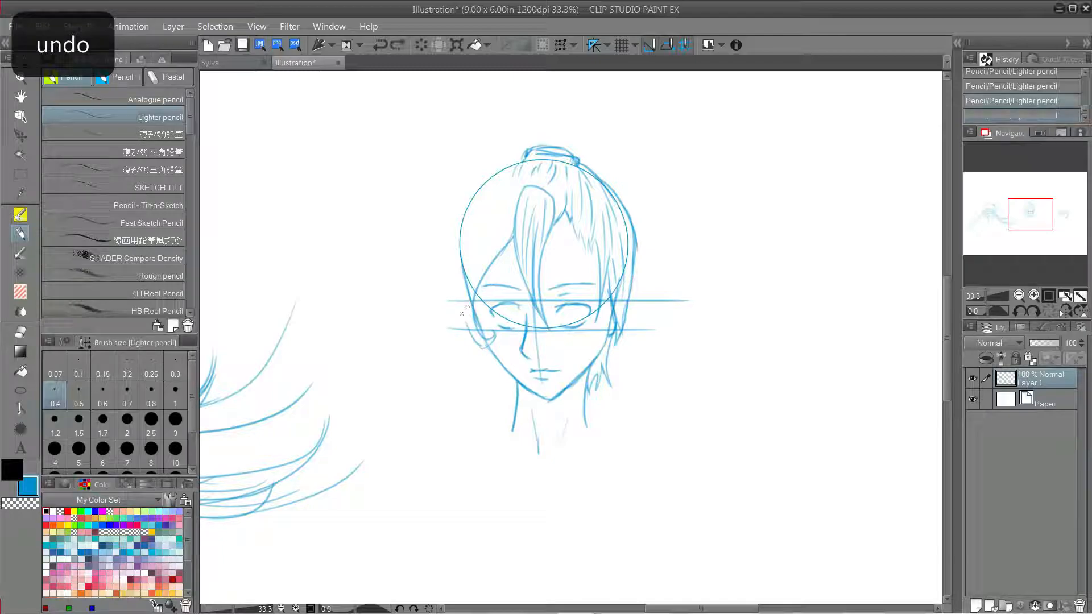
{"action": "left_click_drag", "start_coordinate": [752, 162], "coordinate": [799, 227]}
{"action": "left_click_drag", "start_coordinate": [840, 166], "coordinate": [841, 360]}
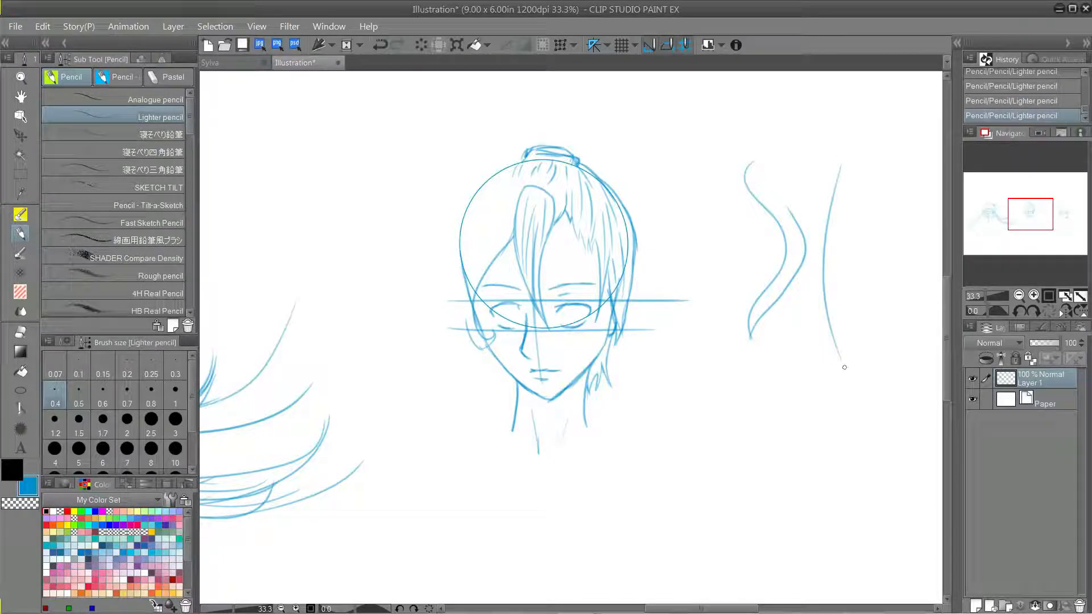
{"action": "left_click_drag", "start_coordinate": [698, 401], "coordinate": [763, 429]}
{"action": "left_click_drag", "start_coordinate": [718, 345], "coordinate": [717, 394]}
{"action": "mouse_move", "coordinate": [730, 367]}
{"action": "left_mouse_down"}
{"action": "mouse_move", "coordinate": [726, 398]}
{"action": "mouse_move", "coordinate": [741, 401]}
{"action": "left_mouse_up"}
{"action": "key", "text": "ctrl+z"}
{"action": "key", "text": "ctrl+z"}
{"action": "key", "text": "ctrl+z"}
{"action": "key", "text": "ctrl+z"}
{"action": "key", "text": "ctrl+z"}
{"action": "key", "text": "ctrl+z"}
{"action": "key", "text": "ctrl+z"}
{"action": "key", "text": "ctrl+z"}
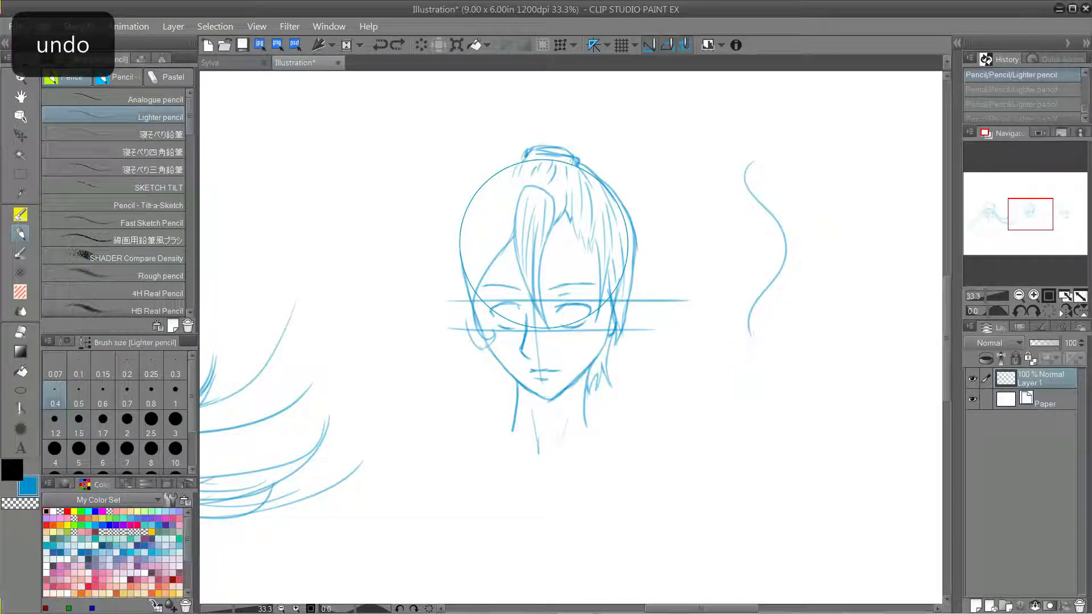
{"action": "mouse_move", "coordinate": [759, 176]}
{"action": "left_mouse_down"}
{"action": "mouse_move", "coordinate": [769, 290]}
{"action": "mouse_move", "coordinate": [741, 363]}
{"action": "left_mouse_up"}
{"action": "key", "text": "ctrl+z"}
{"action": "left_click_drag", "start_coordinate": [824, 168], "coordinate": [821, 317]}
{"action": "key", "text": "ctrl+z"}
Outline the left side of the hair with strand lines, a small curl, and jagged tufts beside the jaw
{"action": "left_click_drag", "start_coordinate": [519, 164], "coordinate": [489, 218]}
{"action": "left_click_drag", "start_coordinate": [505, 196], "coordinate": [480, 268]}
{"action": "key", "text": "ctrl+z"}
{"action": "mouse_move", "coordinate": [522, 161]}
{"action": "left_mouse_down"}
{"action": "mouse_move", "coordinate": [458, 299]}
{"action": "mouse_move", "coordinate": [470, 387]}
{"action": "mouse_move", "coordinate": [496, 390]}
{"action": "left_mouse_up"}
{"action": "key", "text": "ctrl+z"}
{"action": "left_click_drag", "start_coordinate": [504, 376], "coordinate": [508, 397]}
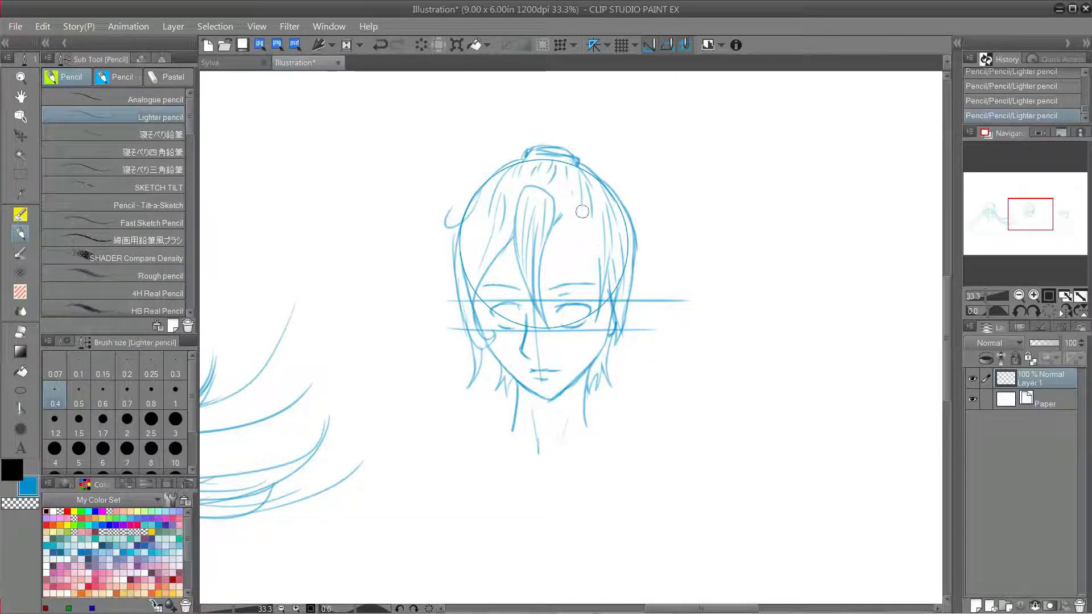
Redraw the right hairline as a smooth curve from the forelock to the ear, and rework the right side lock
{"action": "left_click_drag", "start_coordinate": [598, 255], "coordinate": [613, 319]}
{"action": "left_click_drag", "start_coordinate": [623, 298], "coordinate": [623, 345]}
{"action": "key", "text": "ctrl+z"}
{"action": "left_click_drag", "start_coordinate": [556, 222], "coordinate": [601, 299]}
{"action": "left_click_drag", "start_coordinate": [597, 277], "coordinate": [582, 338]}
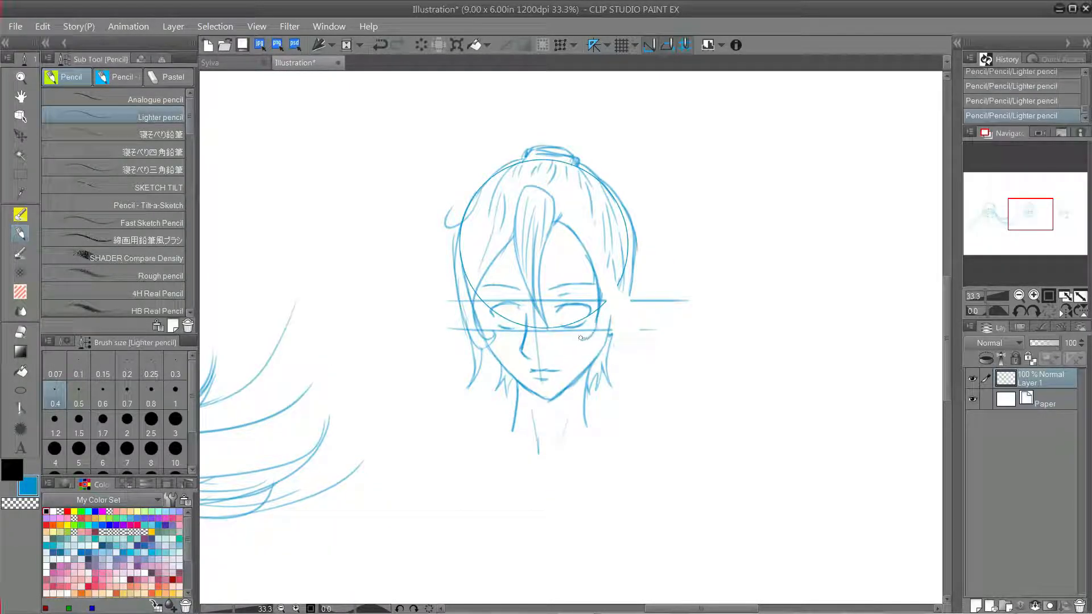
{"action": "key", "text": "ctrl+z"}
{"action": "left_click_drag", "start_coordinate": [584, 219], "coordinate": [601, 299]}
{"action": "left_click_drag", "start_coordinate": [630, 272], "coordinate": [620, 366]}
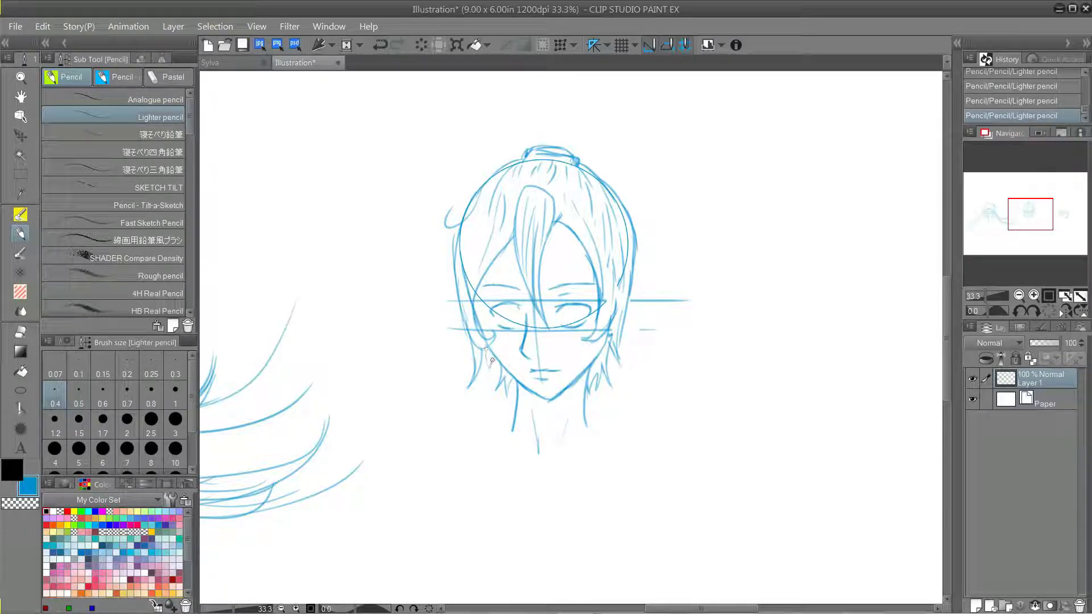
{"action": "mouse_move", "coordinate": [561, 137]}
{"action": "left_mouse_down"}
{"action": "mouse_move", "coordinate": [542, 242]}
{"action": "mouse_move", "coordinate": [543, 164]}
{"action": "mouse_move", "coordinate": [601, 170]}
{"action": "mouse_move", "coordinate": [581, 272]}
{"action": "left_mouse_up"}
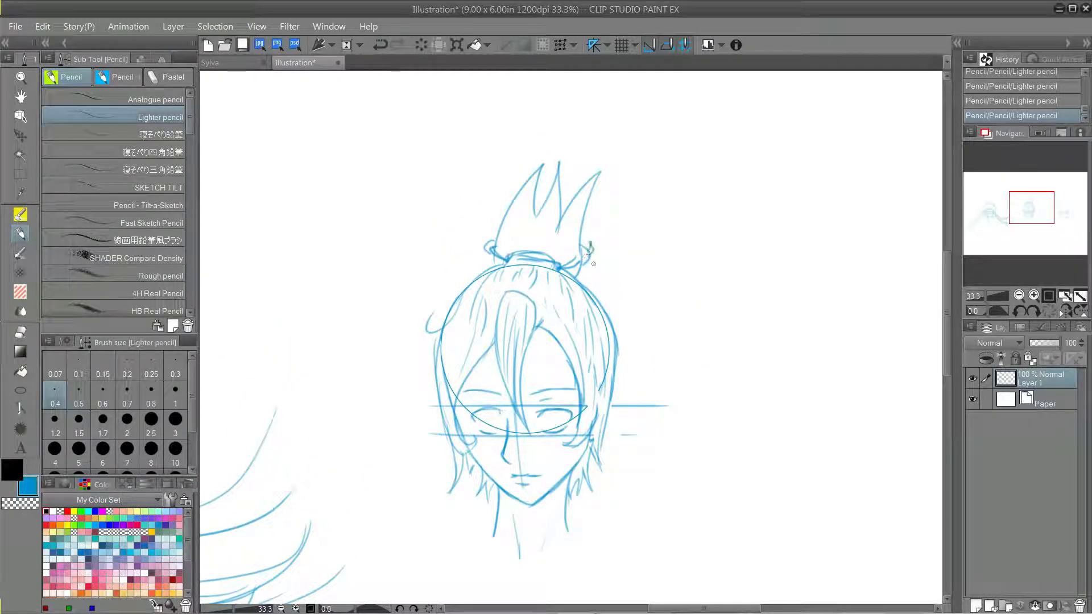
{"action": "key", "text": "ctrl+z"}
{"action": "key", "text": "ctrl+z"}
{"action": "key", "text": "ctrl+z"}
{"action": "mouse_move", "coordinate": [560, 263]}
{"action": "left_mouse_down"}
{"action": "mouse_move", "coordinate": [593, 186]}
{"action": "mouse_move", "coordinate": [480, 287]}
{"action": "left_mouse_up"}
{"action": "key", "text": "ctrl+z"}
{"action": "mouse_move", "coordinate": [519, 253]}
{"action": "left_mouse_down"}
{"action": "mouse_move", "coordinate": [544, 217]}
{"action": "mouse_move", "coordinate": [522, 249]}
{"action": "mouse_move", "coordinate": [567, 209]}
{"action": "left_mouse_up"}
{"action": "mouse_move", "coordinate": [563, 249]}
{"action": "left_mouse_down"}
{"action": "mouse_move", "coordinate": [576, 223]}
{"action": "mouse_move", "coordinate": [275, 424]}
{"action": "left_mouse_up"}
{"action": "left_click_drag", "start_coordinate": [531, 222], "coordinate": [287, 569]}
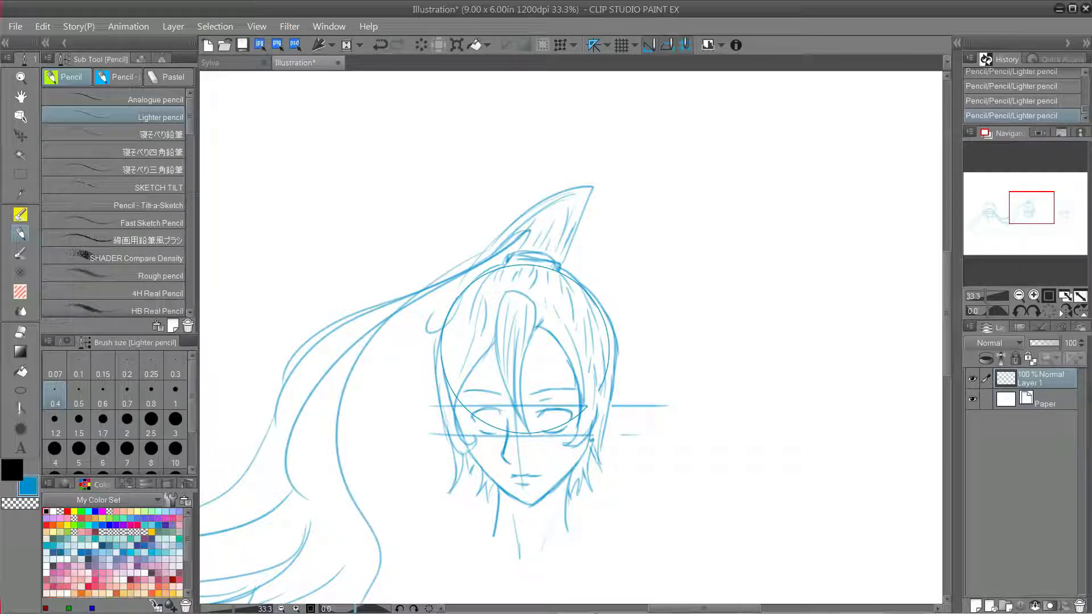
{"action": "key", "text": "ctrl+z"}
{"action": "key", "text": "ctrl+z"}
{"action": "key", "text": "ctrl+z"}
{"action": "key", "text": "ctrl+z"}
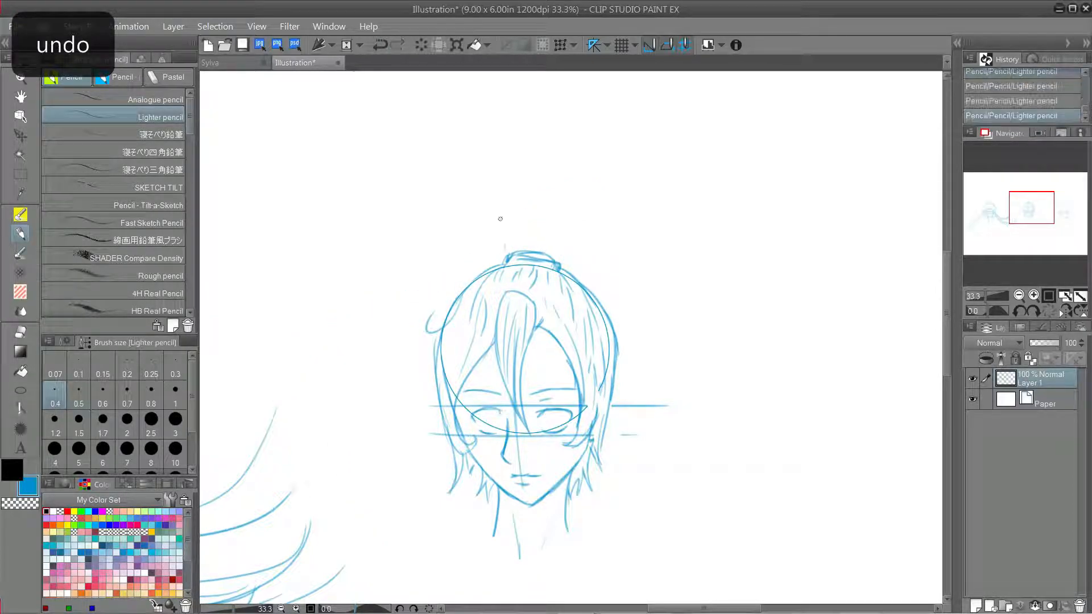
Draw the base of a ponytail rising from the hair tie, with a rounded top sweeping to a point on the right
{"action": "left_click_drag", "start_coordinate": [502, 250], "coordinate": [524, 191]}
{"action": "left_click_drag", "start_coordinate": [532, 248], "coordinate": [575, 205]}
{"action": "mouse_move", "coordinate": [572, 207]}
{"action": "left_mouse_down"}
{"action": "mouse_move", "coordinate": [557, 258]}
{"action": "mouse_move", "coordinate": [498, 249]}
{"action": "mouse_move", "coordinate": [513, 188]}
{"action": "left_mouse_up"}
{"action": "key", "text": "ctrl+z"}
{"action": "mouse_move", "coordinate": [517, 180]}
{"action": "left_mouse_down"}
{"action": "mouse_move", "coordinate": [543, 179]}
{"action": "mouse_move", "coordinate": [596, 189]}
{"action": "left_mouse_up"}
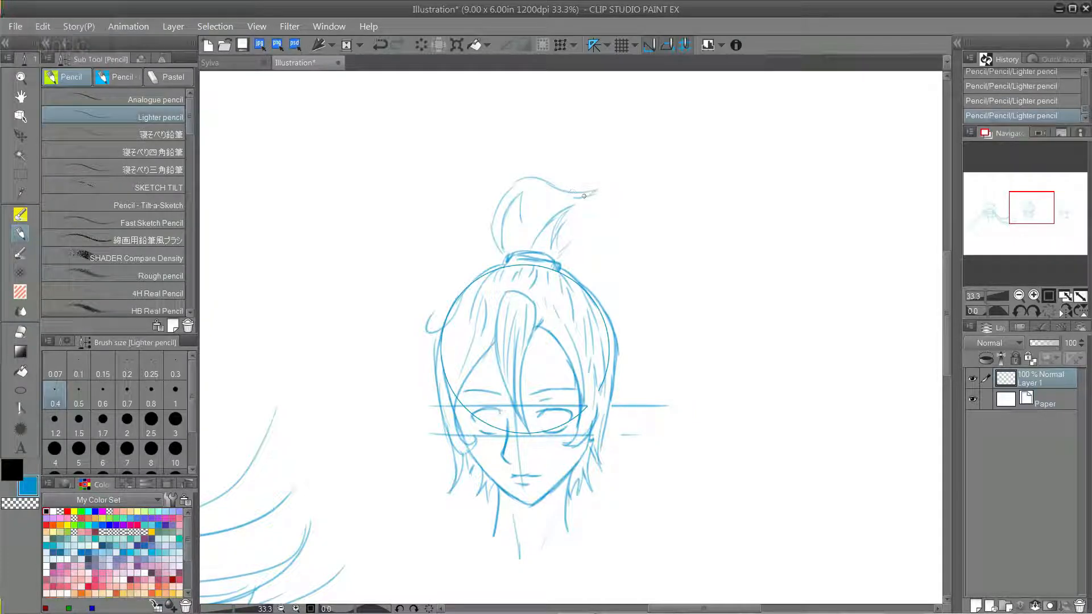
Extend the ponytail down the head's right side in flicked, pointed locks and add strand lines near the tie
{"action": "left_click_drag", "start_coordinate": [605, 271], "coordinate": [642, 358]}
{"action": "left_click_drag", "start_coordinate": [618, 400], "coordinate": [620, 429]}
{"action": "key", "text": "ctrl+z"}
{"action": "left_click_drag", "start_coordinate": [627, 386], "coordinate": [623, 418]}
{"action": "key", "text": "ctrl+z"}
{"action": "mouse_move", "coordinate": [520, 248]}
{"action": "left_mouse_down"}
{"action": "mouse_move", "coordinate": [533, 216]}
{"action": "mouse_move", "coordinate": [580, 218]}
{"action": "left_mouse_up"}
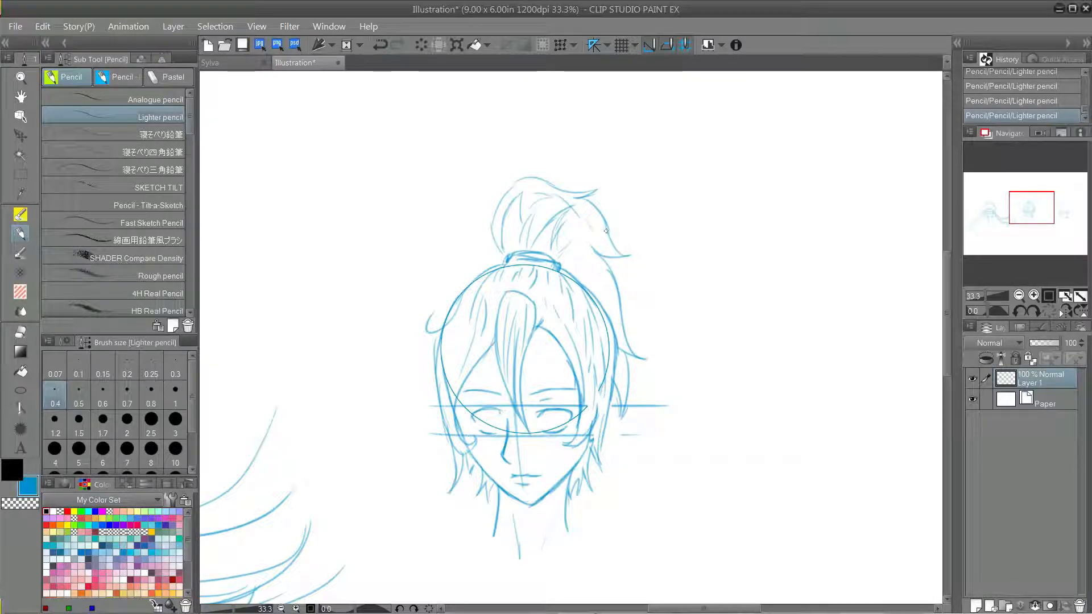
{"action": "key", "text": "ctrl+z"}
{"action": "left_click_drag", "start_coordinate": [603, 274], "coordinate": [622, 384]}
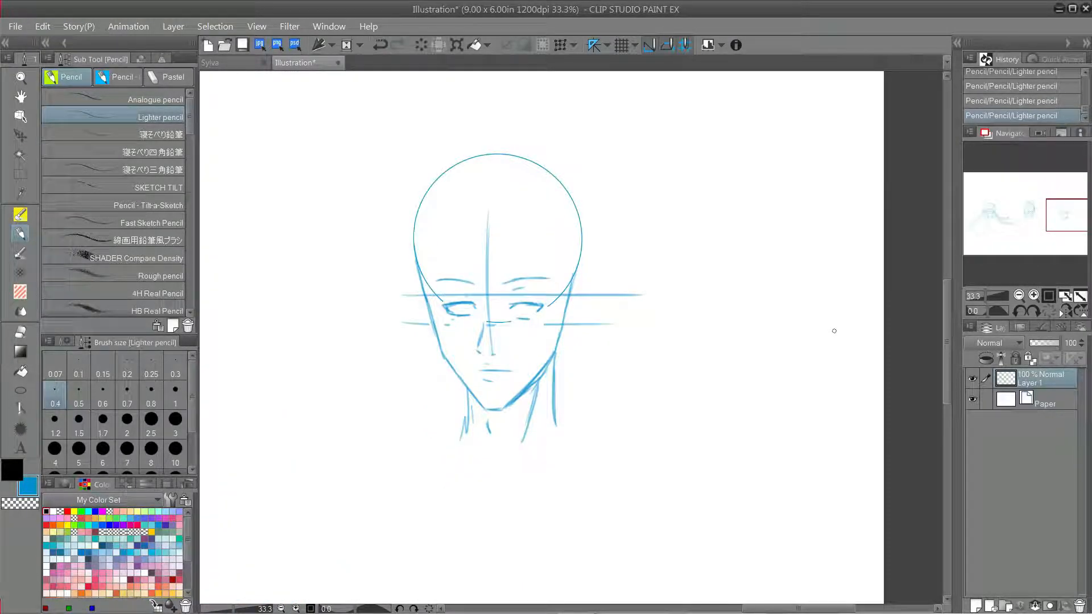
{"action": "left_click_drag", "start_coordinate": [410, 236], "coordinate": [394, 482]}
{"action": "mouse_move", "coordinate": [414, 259]}
{"action": "left_mouse_down"}
{"action": "mouse_move", "coordinate": [409, 524]}
{"action": "mouse_move", "coordinate": [442, 589]}
{"action": "left_mouse_up"}
{"action": "left_click_drag", "start_coordinate": [424, 333], "coordinate": [420, 488]}
{"action": "left_click_drag", "start_coordinate": [487, 219], "coordinate": [412, 422]}
{"action": "mouse_move", "coordinate": [430, 312]}
{"action": "left_mouse_down"}
{"action": "mouse_move", "coordinate": [453, 456]}
{"action": "mouse_move", "coordinate": [485, 556]}
{"action": "left_mouse_up"}
{"action": "left_click_drag", "start_coordinate": [487, 225], "coordinate": [545, 539]}
{"action": "left_click_drag", "start_coordinate": [505, 193], "coordinate": [580, 540]}
{"action": "left_click_drag", "start_coordinate": [520, 255], "coordinate": [600, 455]}
{"action": "left_click_drag", "start_coordinate": [582, 259], "coordinate": [592, 501]}
{"action": "mouse_move", "coordinate": [469, 183]}
{"action": "left_mouse_down"}
{"action": "mouse_move", "coordinate": [398, 378]}
{"action": "mouse_move", "coordinate": [402, 415]}
{"action": "left_mouse_up"}
{"action": "mouse_move", "coordinate": [534, 179]}
{"action": "left_mouse_down"}
{"action": "mouse_move", "coordinate": [568, 297]}
{"action": "mouse_move", "coordinate": [616, 344]}
{"action": "mouse_move", "coordinate": [638, 434]}
{"action": "left_mouse_up"}
{"action": "key", "text": "ctrl+z"}
{"action": "key", "text": "ctrl+z"}
{"action": "key", "text": "ctrl+z"}
{"action": "left_click_drag", "start_coordinate": [548, 172], "coordinate": [623, 454]}
{"action": "left_click_drag", "start_coordinate": [580, 224], "coordinate": [597, 582]}
{"action": "left_click_drag", "start_coordinate": [428, 301], "coordinate": [448, 444]}
{"action": "left_click_drag", "start_coordinate": [477, 173], "coordinate": [406, 360]}
{"action": "left_click_drag", "start_coordinate": [505, 193], "coordinate": [560, 456]}
{"action": "left_click_drag", "start_coordinate": [488, 257], "coordinate": [527, 353]}
{"action": "left_click_drag", "start_coordinate": [575, 287], "coordinate": [511, 582]}
{"action": "left_click_drag", "start_coordinate": [406, 333], "coordinate": [489, 564]}
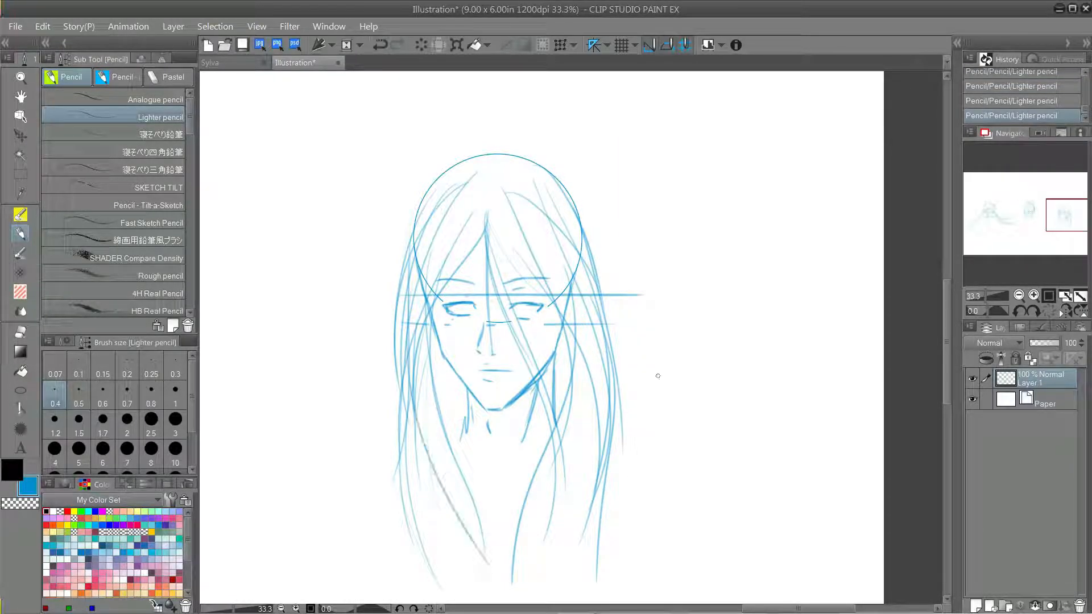
{"action": "mouse_move", "coordinate": [574, 379]}
{"action": "left_mouse_down"}
{"action": "mouse_move", "coordinate": [584, 332]}
{"action": "mouse_move", "coordinate": [613, 350]}
{"action": "left_mouse_up"}
{"action": "left_click_drag", "start_coordinate": [447, 143], "coordinate": [458, 173]}
{"action": "key", "text": "ctrl+z"}
{"action": "key", "text": "ctrl+z"}
{"action": "key", "text": "ctrl+z"}
{"action": "key", "text": "ctrl+z"}
{"action": "key", "text": "ctrl+z"}
{"action": "key", "text": "ctrl+z"}
{"action": "key", "text": "ctrl+z"}
{"action": "key", "text": "ctrl+z"}
{"action": "key", "text": "ctrl+z"}
{"action": "key", "text": "ctrl+z"}
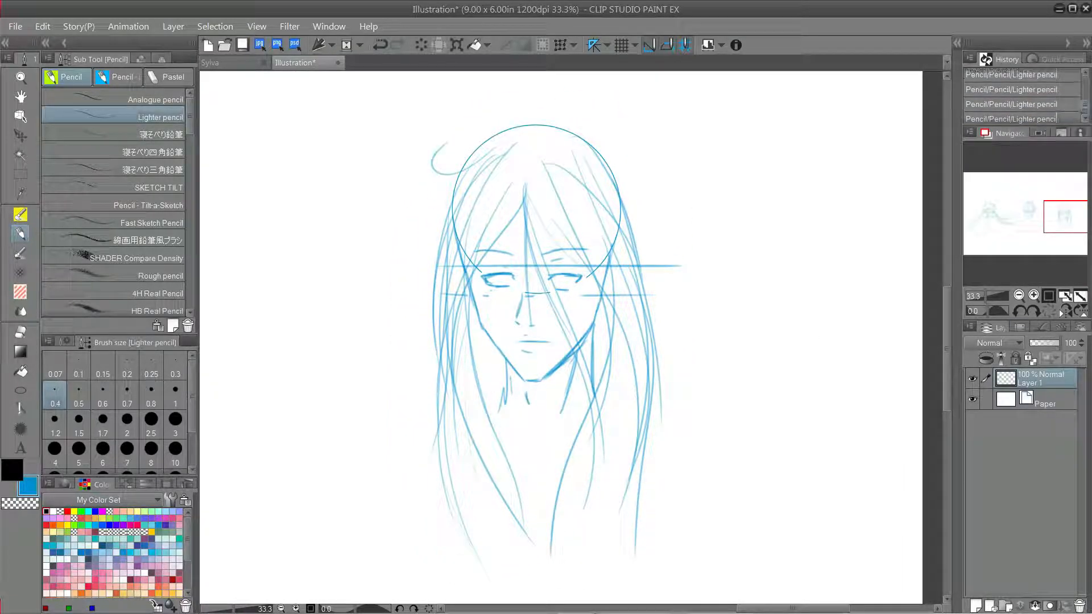
{"action": "key", "text": "ctrl+c"}
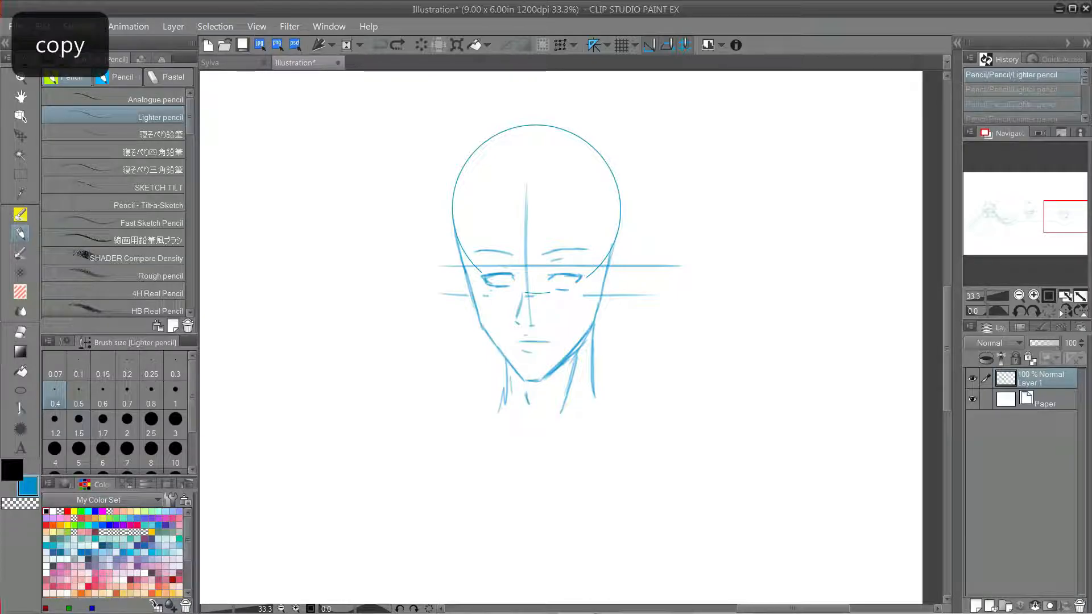
Restore the long hair on the third head and paste the copied bald head as a new layer
{"action": "key", "text": "ctrl+y"}
{"action": "key", "text": "ctrl+y"}
{"action": "key", "text": "ctrl+y"}
{"action": "key", "text": "ctrl+y"}
{"action": "key", "text": "ctrl+y"}
{"action": "key", "text": "ctrl+y"}
{"action": "key", "text": "ctrl+y"}
{"action": "key", "text": "ctrl+y"}
{"action": "key", "text": "ctrl+y"}
{"action": "key", "text": "ctrl+y"}
{"action": "key", "text": "ctrl+v"}
Select the pasted bald head with a rectangle marquee and move it to the right of the long-haired head
{"action": "key", "text": "m"}
{"action": "left_click_drag", "start_coordinate": [392, 105], "coordinate": [464, 268]}
{"action": "left_click_drag", "start_coordinate": [427, 185], "coordinate": [749, 560]}
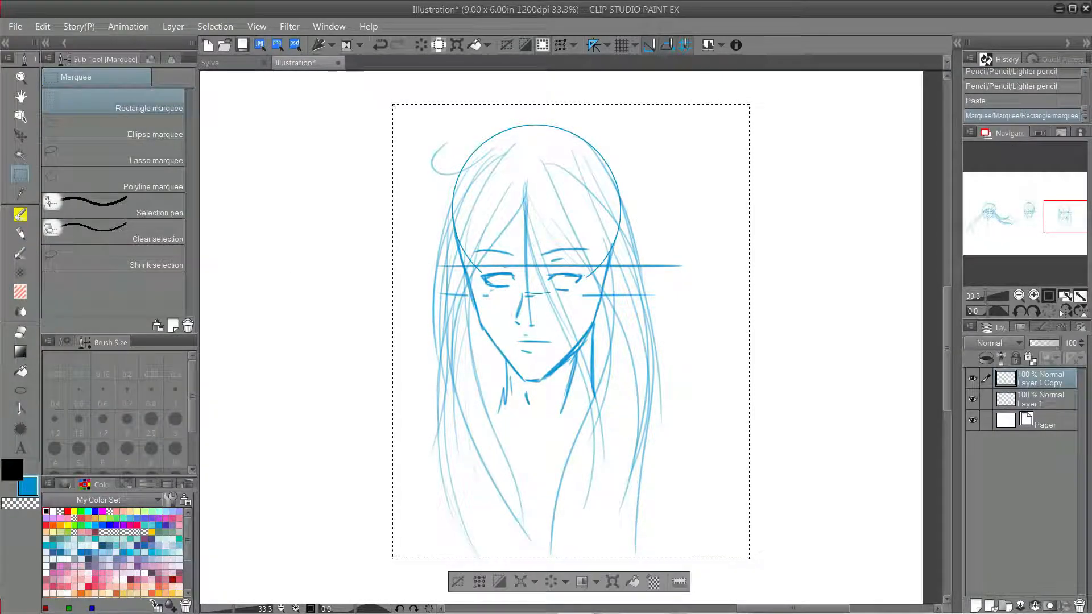
{"action": "key", "text": "ctrl+t"}
{"action": "left_click_drag", "start_coordinate": [571, 332], "coordinate": [815, 334]}
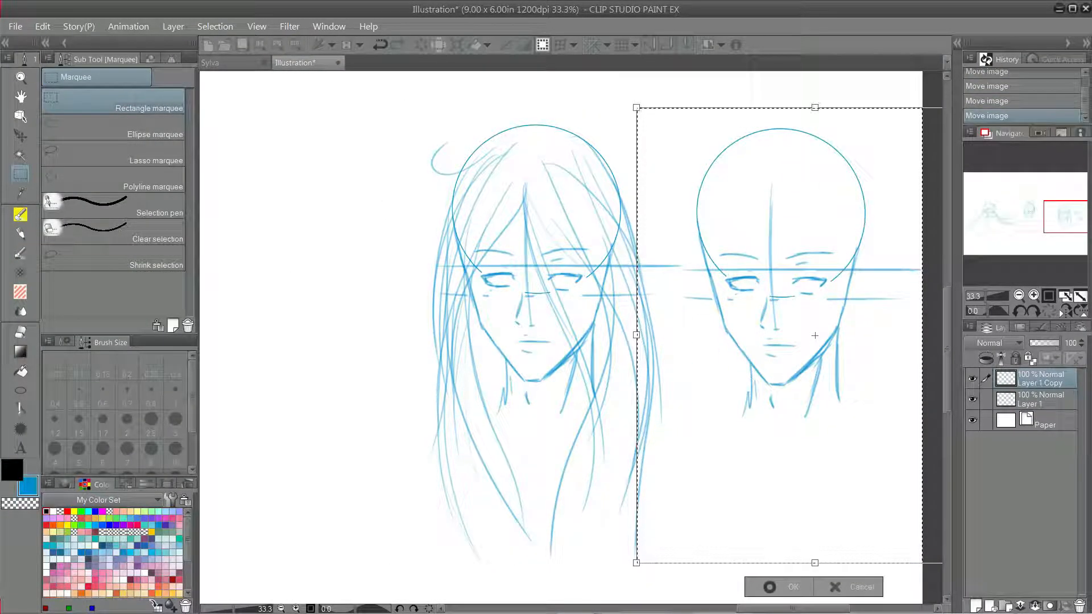
{"action": "key", "text": "Return"}
Select the long-haired head on Layer 1 with a rectangle marquee and move it further left
{"action": "left_click", "coordinate": [1041, 399]}
{"action": "key", "text": "ctrl+d"}
{"action": "left_click_drag", "start_coordinate": [318, 104], "coordinate": [643, 517]}
{"action": "scroll", "coordinate": [643, 518], "scroll_direction": "down", "scroll_amount": 1}
{"action": "left_click_drag", "start_coordinate": [674, 565], "coordinate": [336, 80]}
{"action": "key", "text": "ctrl+t"}
{"action": "left_click_drag", "start_coordinate": [549, 341], "coordinate": [648, 396]}
{"action": "left_click_drag", "start_coordinate": [648, 396], "coordinate": [395, 332]}
{"action": "key", "text": "Return"}
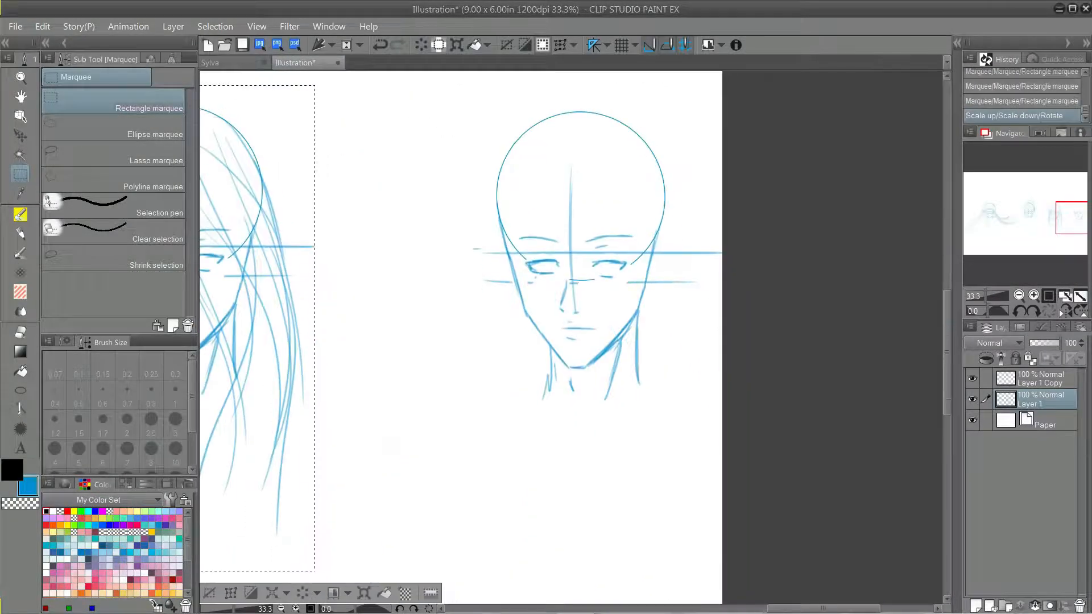
Move the bald head copy slightly left and down, and merge its layer into Layer 1
{"action": "key", "text": "ctrl+d"}
{"action": "left_click_drag", "start_coordinate": [425, 87], "coordinate": [726, 504]}
{"action": "key", "text": "ctrl+t"}
{"action": "left_click_drag", "start_coordinate": [573, 296], "coordinate": [538, 311]}
{"action": "left_click_drag", "start_coordinate": [538, 311], "coordinate": [523, 307]}
{"action": "key", "text": "Escape"}
{"action": "left_click", "coordinate": [1045, 380]}
{"action": "left_click", "coordinate": [1035, 606]}
{"action": "key", "text": "ctrl+t"}
{"action": "key", "text": "Return"}
{"action": "key", "text": "ctrl+d"}
Pencil the side hairlines on the fourth head, adding hatched sideburns and an ear on the right
{"action": "key", "text": "p"}
{"action": "key", "text": "ctrl+s"}
{"action": "left_click", "coordinate": [500, 381]}
{"action": "left_click_drag", "start_coordinate": [449, 189], "coordinate": [462, 235]}
{"action": "left_click_drag", "start_coordinate": [449, 190], "coordinate": [457, 219]}
{"action": "key", "text": "ctrl+z"}
{"action": "mouse_move", "coordinate": [612, 188]}
{"action": "left_mouse_down"}
{"action": "mouse_move", "coordinate": [589, 234]}
{"action": "mouse_move", "coordinate": [596, 310]}
{"action": "mouse_move", "coordinate": [603, 281]}
{"action": "left_mouse_up"}
{"action": "key", "text": "ctrl+z"}
{"action": "key", "text": "ctrl+z"}
{"action": "key", "text": "ctrl+z"}
{"action": "key", "text": "ctrl+z"}
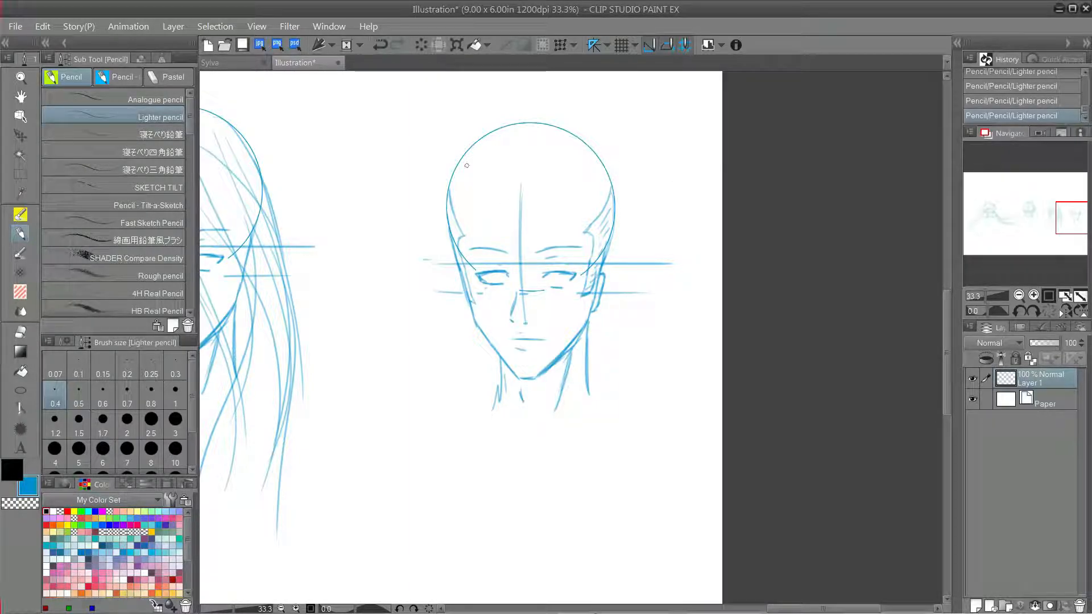
{"action": "key", "text": "ctrl+z"}
Outline the top of the fourth head's short hair with small curved, overlapping tufts
{"action": "mouse_move", "coordinate": [528, 114]}
{"action": "left_mouse_down"}
{"action": "mouse_move", "coordinate": [514, 118]}
{"action": "mouse_move", "coordinate": [494, 155]}
{"action": "mouse_move", "coordinate": [528, 122]}
{"action": "mouse_move", "coordinate": [479, 151]}
{"action": "mouse_move", "coordinate": [477, 121]}
{"action": "mouse_move", "coordinate": [484, 134]}
{"action": "mouse_move", "coordinate": [569, 123]}
{"action": "mouse_move", "coordinate": [561, 174]}
{"action": "left_mouse_up"}
{"action": "key", "text": "ctrl+z"}
{"action": "key", "text": "ctrl+z"}
{"action": "key", "text": "ctrl+y"}
{"action": "key", "text": "ctrl+z"}
{"action": "key", "text": "ctrl+z"}
{"action": "key", "text": "ctrl+z"}
{"action": "key", "text": "ctrl+z"}
{"action": "key", "text": "ctrl+z"}
{"action": "mouse_move", "coordinate": [566, 120]}
{"action": "left_mouse_down"}
{"action": "mouse_move", "coordinate": [564, 138]}
{"action": "mouse_move", "coordinate": [574, 128]}
{"action": "left_mouse_up"}
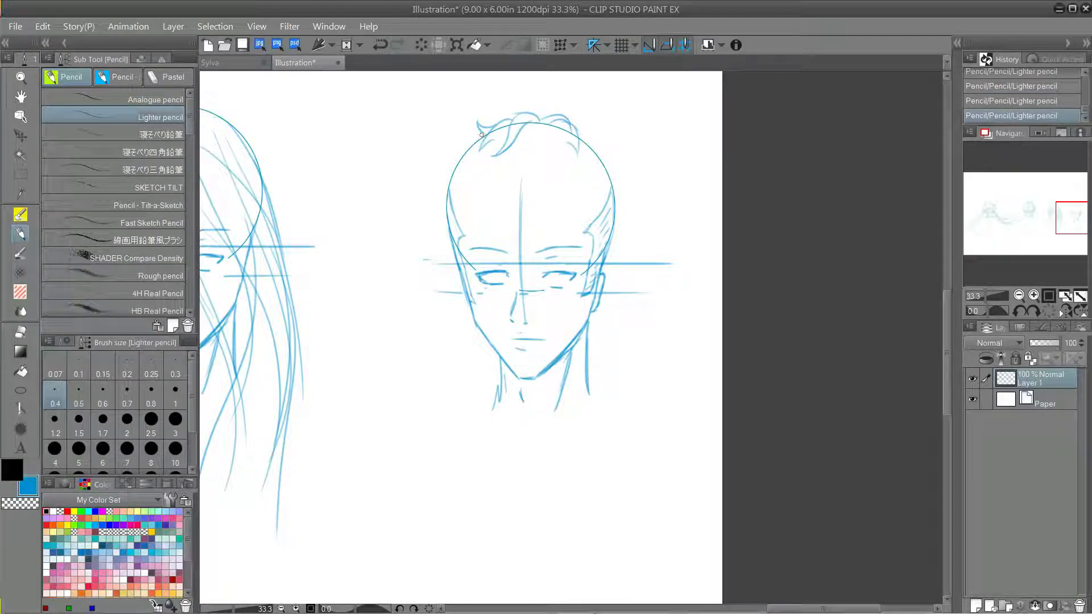
Outline the left side of the short hair with flicked tufts from the crown to the temple
{"action": "key", "text": "ctrl+z"}
{"action": "mouse_move", "coordinate": [483, 133]}
{"action": "left_mouse_down"}
{"action": "mouse_move", "coordinate": [457, 149]}
{"action": "mouse_move", "coordinate": [449, 196]}
{"action": "mouse_move", "coordinate": [449, 181]}
{"action": "mouse_move", "coordinate": [461, 218]}
{"action": "mouse_move", "coordinate": [438, 228]}
{"action": "mouse_move", "coordinate": [471, 201]}
{"action": "left_mouse_up"}
{"action": "key", "text": "ctrl+z"}
{"action": "key", "text": "ctrl+z"}
{"action": "key", "text": "ctrl+z"}
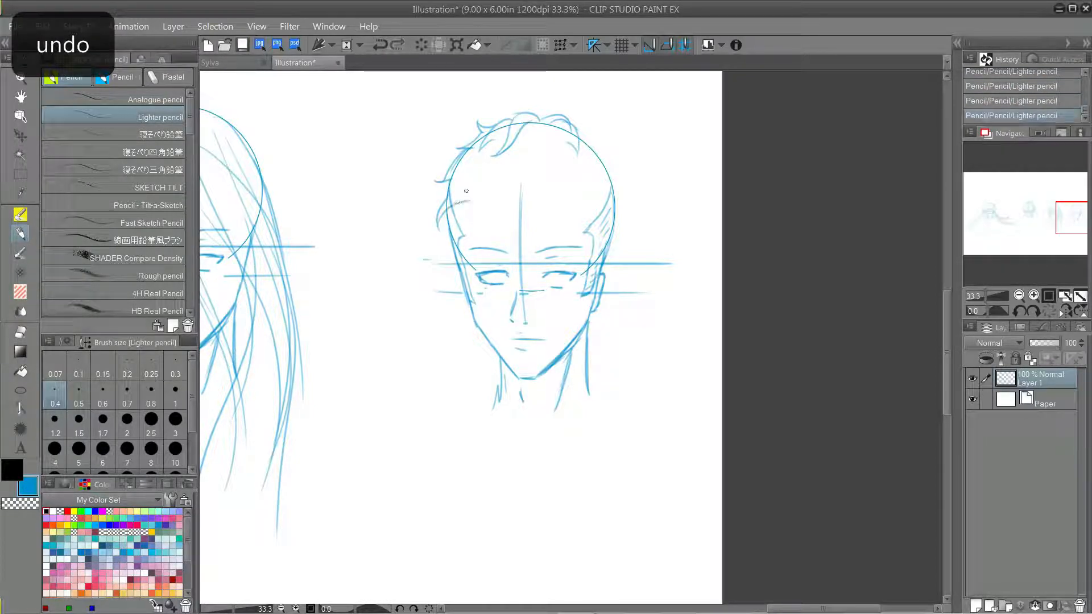
Draw crown strands and a jagged fringe on the short hair, with a curved forelock falling between the eyes
{"action": "left_click_drag", "start_coordinate": [477, 159], "coordinate": [452, 185]}
{"action": "left_click_drag", "start_coordinate": [478, 166], "coordinate": [461, 194]}
{"action": "left_click_drag", "start_coordinate": [533, 126], "coordinate": [518, 149]}
{"action": "left_click_drag", "start_coordinate": [543, 129], "coordinate": [559, 158]}
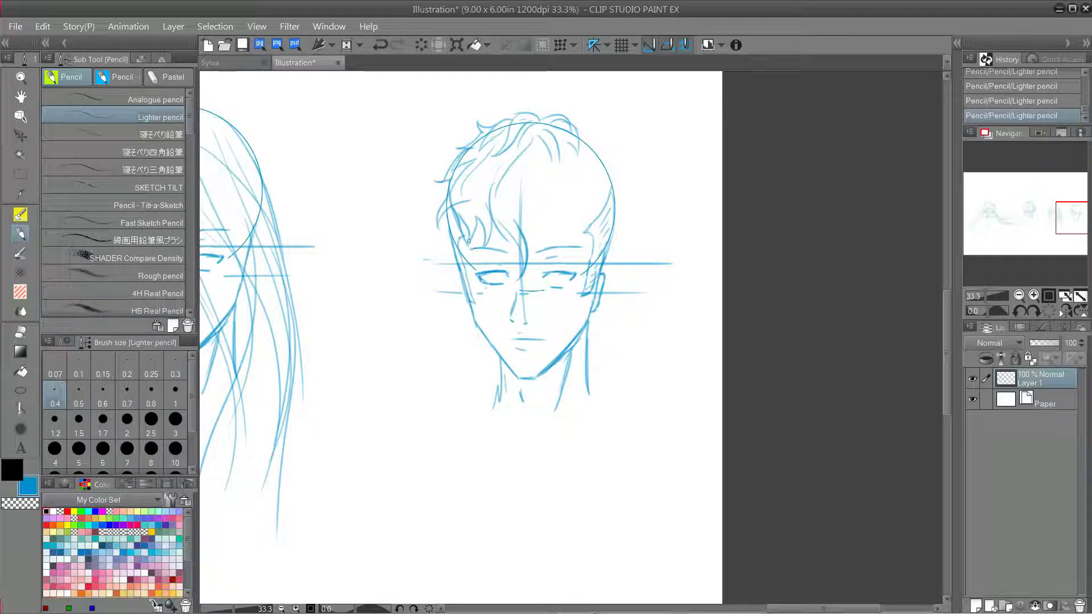
{"action": "key", "text": "ctrl+z"}
{"action": "mouse_move", "coordinate": [535, 212]}
{"action": "left_mouse_down"}
{"action": "mouse_move", "coordinate": [559, 243]}
{"action": "mouse_move", "coordinate": [552, 215]}
{"action": "left_mouse_up"}
{"action": "mouse_move", "coordinate": [554, 216]}
{"action": "left_mouse_down"}
{"action": "mouse_move", "coordinate": [575, 242]}
{"action": "mouse_move", "coordinate": [577, 211]}
{"action": "left_mouse_up"}
{"action": "key", "text": "ctrl+z"}
{"action": "left_click_drag", "start_coordinate": [575, 241], "coordinate": [572, 219]}
{"action": "key", "text": "ctrl+z"}
Outline the right side of the short hair with pointed tufts and add locks down to the right temple
{"action": "left_click_drag", "start_coordinate": [578, 136], "coordinate": [591, 170]}
{"action": "left_click_drag", "start_coordinate": [591, 148], "coordinate": [618, 163]}
{"action": "key", "text": "ctrl+z"}
{"action": "key", "text": "ctrl+z"}
{"action": "key", "text": "ctrl+z"}
{"action": "mouse_move", "coordinate": [617, 164]}
{"action": "left_mouse_down"}
{"action": "mouse_move", "coordinate": [606, 167]}
{"action": "mouse_move", "coordinate": [602, 210]}
{"action": "left_mouse_up"}
{"action": "left_click_drag", "start_coordinate": [607, 178], "coordinate": [588, 211]}
{"action": "key", "text": "ctrl+z"}
{"action": "left_click_drag", "start_coordinate": [591, 212], "coordinate": [576, 235]}
{"action": "key", "text": "ctrl+z"}
{"action": "key", "text": "ctrl+z"}
{"action": "left_click_drag", "start_coordinate": [605, 180], "coordinate": [589, 212]}
{"action": "mouse_move", "coordinate": [589, 224]}
{"action": "left_mouse_down"}
{"action": "mouse_move", "coordinate": [578, 243]}
{"action": "mouse_move", "coordinate": [574, 234]}
{"action": "left_mouse_up"}
{"action": "key", "text": "ctrl+z"}
Add inner strand lines to the crown of the short hair
{"action": "left_click_drag", "start_coordinate": [524, 159], "coordinate": [509, 199]}
{"action": "left_click_drag", "start_coordinate": [539, 154], "coordinate": [548, 174]}
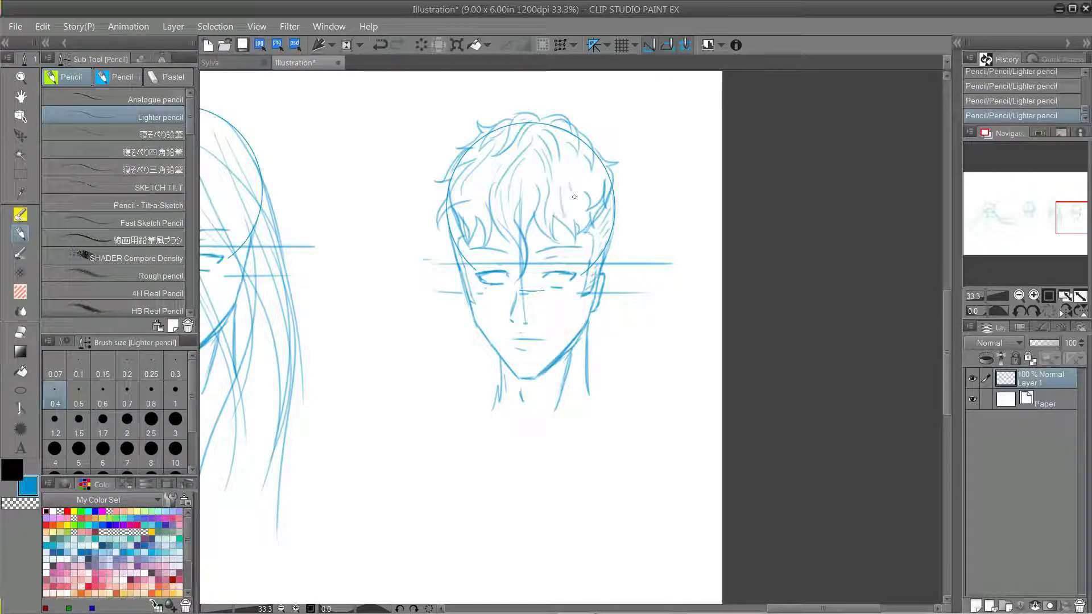
{"action": "key", "text": "ctrl+z"}
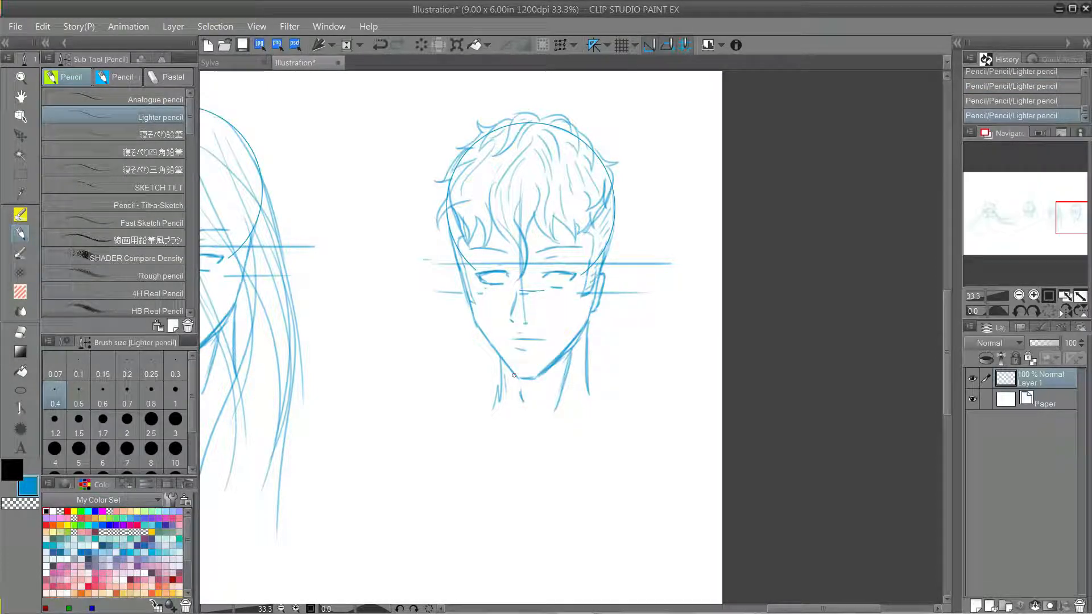
Create a raster layer named "ink" and lower the opacity of Layer 1 to 40%
{"action": "key", "text": "ctrl+minus"}
{"action": "key", "text": "ctrl+minus"}
{"action": "key", "text": "ctrl+minus"}
{"action": "left_click_drag", "start_coordinate": [514, 376], "coordinate": [860, 405]}
{"action": "key", "text": "ctrl+shift+n"}
{"action": "type", "text": "ink"}
{"action": "key", "text": "Return"}
{"action": "left_click", "coordinate": [1042, 400]}
{"action": "left_click", "coordinate": [1044, 342]}
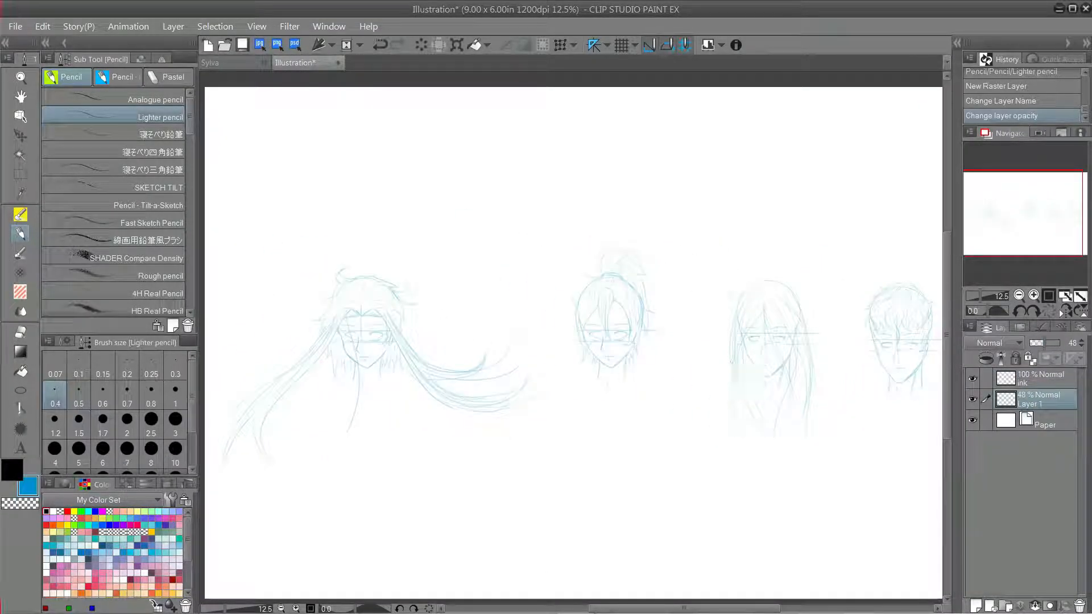
Make the ink layer active and choose the Mapping pen 2 for inking
{"action": "left_click", "coordinate": [1041, 379]}
{"action": "left_click", "coordinate": [20, 214]}
{"action": "left_click", "coordinate": [136, 190]}
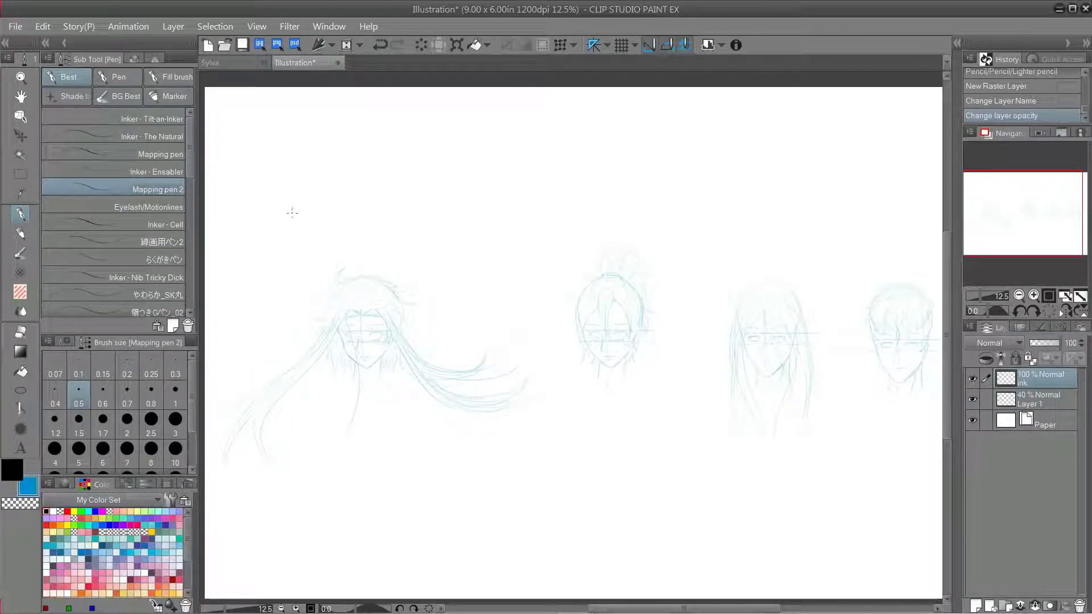
Switch the drawing colour to black and ink the left contour of the first head's face
{"action": "key", "text": "ctrl+plus"}
{"action": "key", "text": "ctrl+plus"}
{"action": "key", "text": "ctrl+plus"}
{"action": "left_click_drag", "start_coordinate": [484, 491], "coordinate": [657, 182]}
{"action": "left_click_drag", "start_coordinate": [285, 142], "coordinate": [637, 466]}
{"action": "key", "text": "ctrl+plus"}
{"action": "left_click_drag", "start_coordinate": [545, 353], "coordinate": [577, 296]}
{"action": "mouse_move", "coordinate": [441, 254]}
{"action": "left_mouse_down"}
{"action": "mouse_move", "coordinate": [434, 268]}
{"action": "mouse_move", "coordinate": [453, 327]}
{"action": "left_mouse_up"}
{"action": "key", "text": "ctrl+z"}
{"action": "key", "text": "x"}
{"action": "key", "text": "ctrl+z"}
{"action": "left_click_drag", "start_coordinate": [434, 267], "coordinate": [454, 329]}
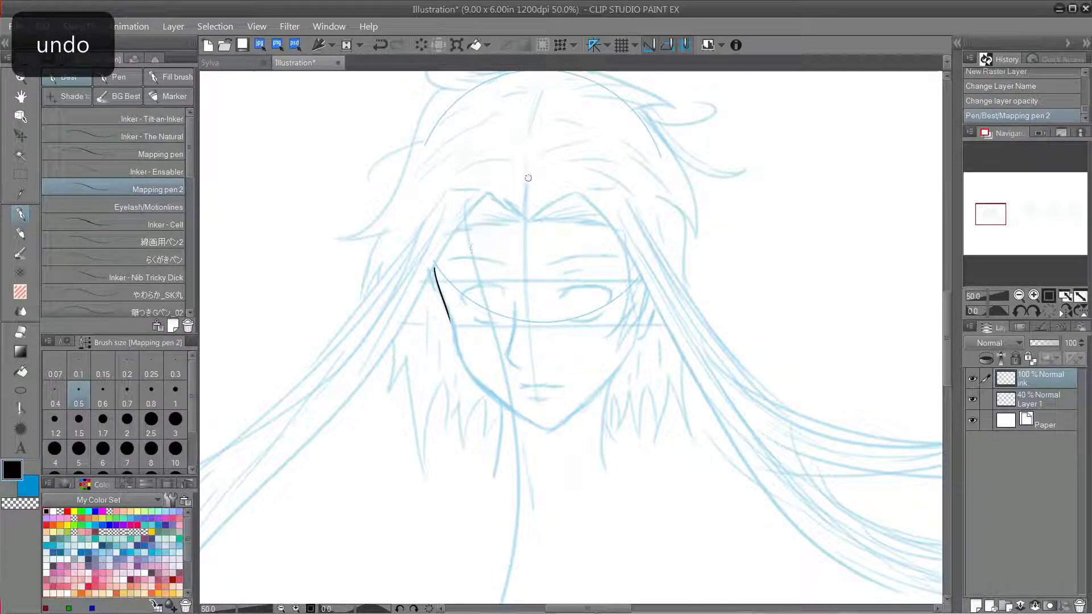
{"action": "key", "text": "ctrl+z"}
{"action": "mouse_move", "coordinate": [435, 265]}
{"action": "left_mouse_down"}
{"action": "mouse_move", "coordinate": [458, 357]}
{"action": "mouse_move", "coordinate": [494, 397]}
{"action": "left_mouse_up"}
{"action": "key", "text": "ctrl+z"}
Ink the chin, the right jawline and the lower edge of the right ear on the first head
{"action": "mouse_move", "coordinate": [455, 347]}
{"action": "left_mouse_down"}
{"action": "mouse_move", "coordinate": [548, 428]}
{"action": "mouse_move", "coordinate": [543, 336]}
{"action": "mouse_move", "coordinate": [528, 364]}
{"action": "mouse_move", "coordinate": [547, 368]}
{"action": "mouse_move", "coordinate": [569, 346]}
{"action": "left_mouse_up"}
{"action": "key", "text": "ctrl+z"}
{"action": "key", "text": "ctrl+z"}
{"action": "left_click", "coordinate": [1033, 295]}
{"action": "key", "text": "ctrl+z"}
{"action": "key", "text": "ctrl+z"}
{"action": "left_click_drag", "start_coordinate": [549, 358], "coordinate": [587, 321]}
{"action": "key", "text": "ctrl+z"}
{"action": "key", "text": "ctrl+plus"}
{"action": "key", "text": "ctrl+minus"}
{"action": "key", "text": "ctrl+minus"}
{"action": "left_click_drag", "start_coordinate": [637, 251], "coordinate": [560, 341]}
{"action": "key", "text": "ctrl+z"}
{"action": "left_click_drag", "start_coordinate": [636, 251], "coordinate": [548, 354]}
{"action": "key", "text": "ctrl+z"}
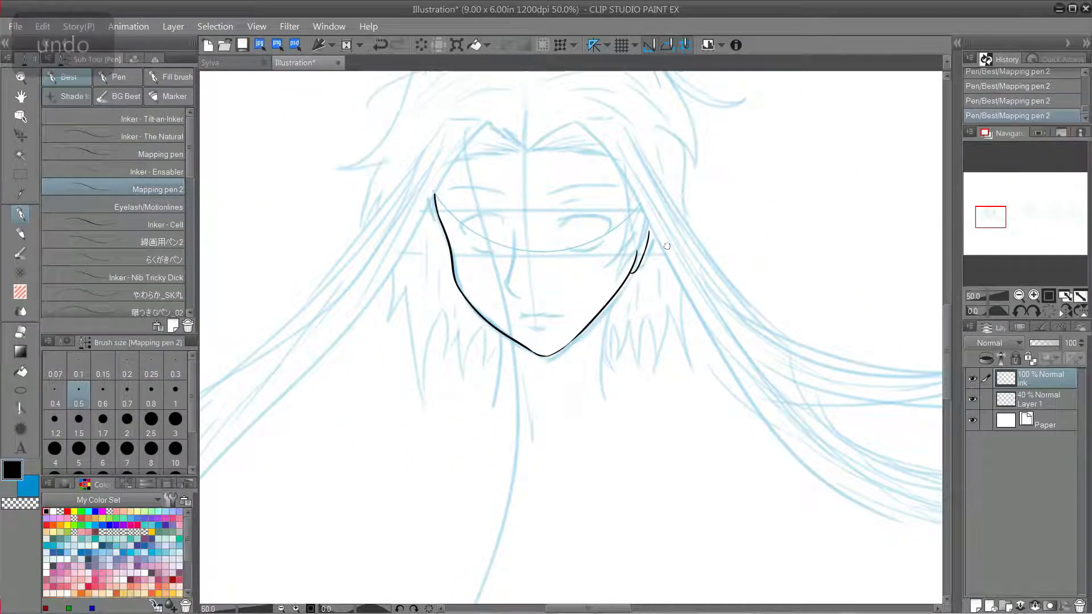
Ink the neck lines and a curved shadow edge beneath the chin
{"action": "left_click_drag", "start_coordinate": [612, 297], "coordinate": [605, 403]}
{"action": "mouse_move", "coordinate": [512, 340]}
{"action": "left_mouse_down"}
{"action": "mouse_move", "coordinate": [509, 434]}
{"action": "mouse_move", "coordinate": [496, 428]}
{"action": "left_mouse_up"}
{"action": "key", "text": "ctrl+z"}
{"action": "left_click_drag", "start_coordinate": [580, 347], "coordinate": [554, 436]}
{"action": "key", "text": "ctrl+z"}
{"action": "left_click_drag", "start_coordinate": [512, 342], "coordinate": [572, 356]}
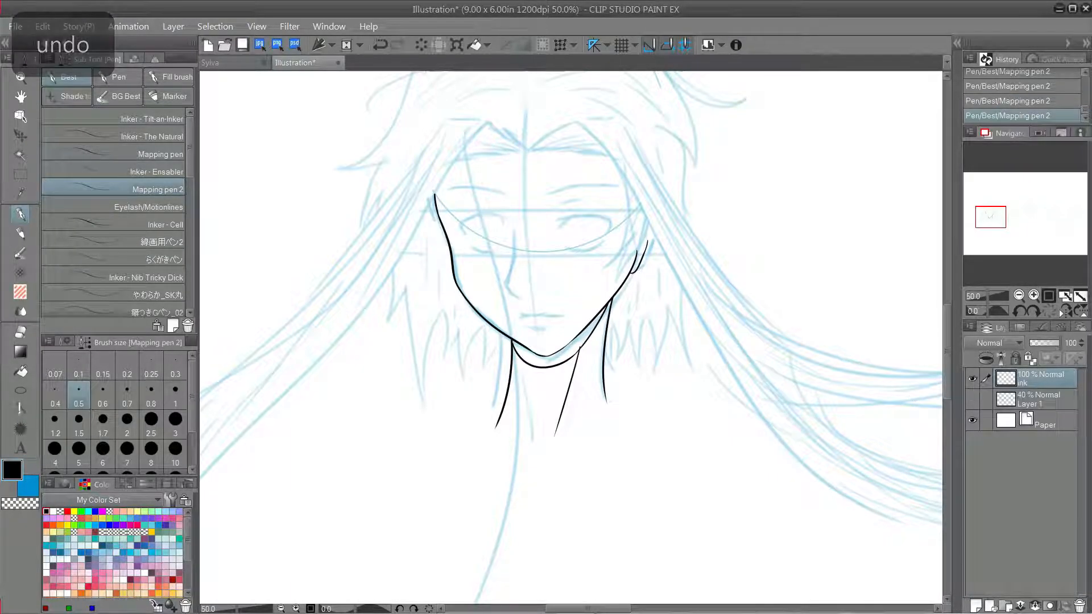
Fill the shadow under the chin with black and touch up its edges while the sketch layer is temporarily hidden
{"action": "left_click", "coordinate": [973, 400]}
{"action": "key", "text": "g"}
{"action": "left_click", "coordinate": [547, 362]}
{"action": "key", "text": "p"}
{"action": "left_click_drag", "start_coordinate": [590, 327], "coordinate": [527, 348]}
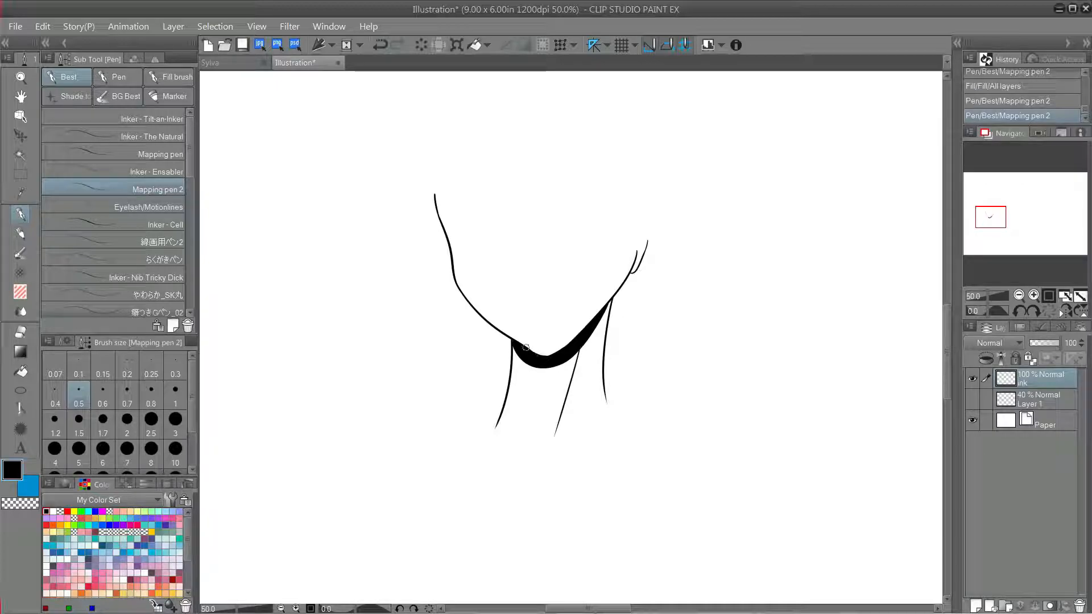
{"action": "key", "text": "ctrl+z"}
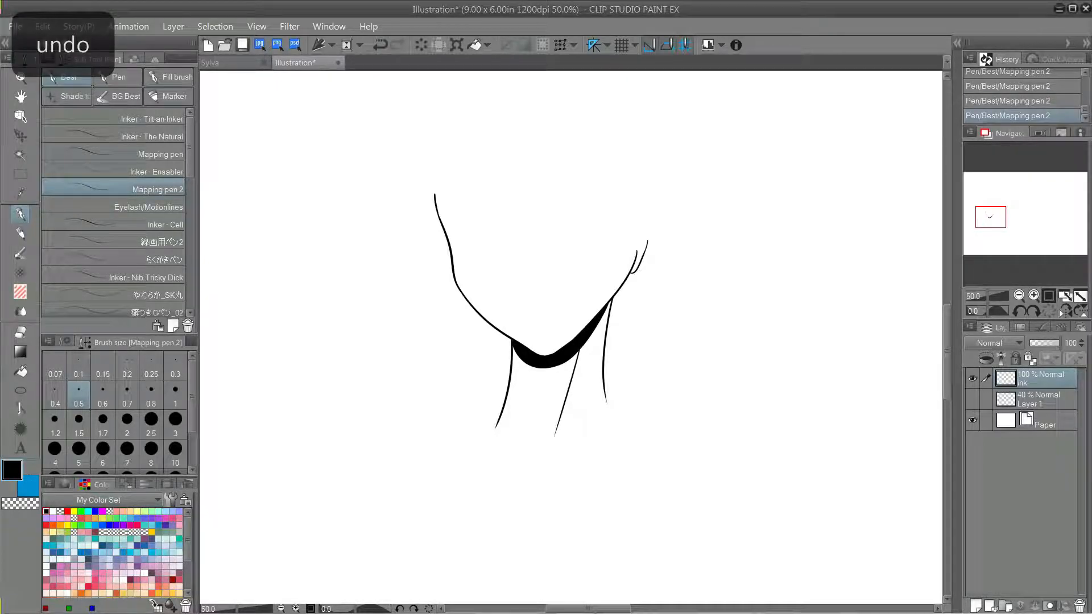
{"action": "key", "text": "ctrl+y"}
{"action": "left_click", "coordinate": [973, 399]}
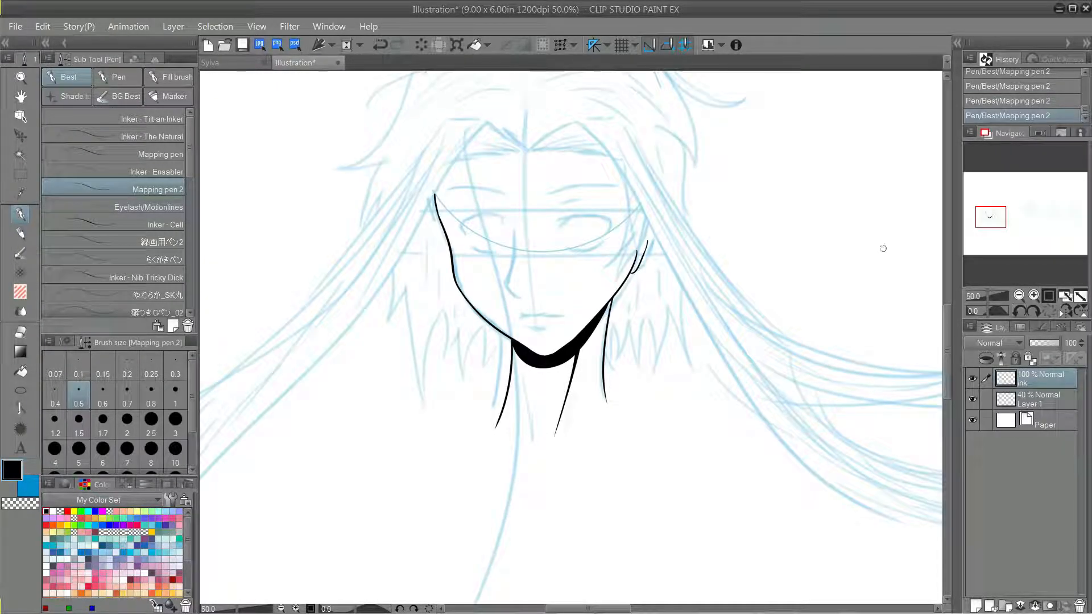
Ink the nose, the mouth line and the short line under the lower lip on the first head
{"action": "mouse_move", "coordinate": [514, 218]}
{"action": "left_mouse_down"}
{"action": "mouse_move", "coordinate": [457, 289]}
{"action": "mouse_move", "coordinate": [454, 338]}
{"action": "left_mouse_up"}
{"action": "key", "text": "ctrl+z"}
{"action": "left_click_drag", "start_coordinate": [458, 305], "coordinate": [460, 367]}
{"action": "mouse_move", "coordinate": [468, 364]}
{"action": "left_mouse_down"}
{"action": "mouse_move", "coordinate": [460, 389]}
{"action": "mouse_move", "coordinate": [513, 382]}
{"action": "mouse_move", "coordinate": [497, 390]}
{"action": "left_mouse_up"}
{"action": "key", "text": "ctrl+z"}
{"action": "key", "text": "ctrl+z"}
{"action": "key", "text": "ctrl+z"}
{"action": "mouse_move", "coordinate": [464, 396]}
{"action": "left_mouse_down"}
{"action": "mouse_move", "coordinate": [500, 389]}
{"action": "mouse_move", "coordinate": [474, 374]}
{"action": "left_mouse_up"}
{"action": "key", "text": "ctrl+z"}
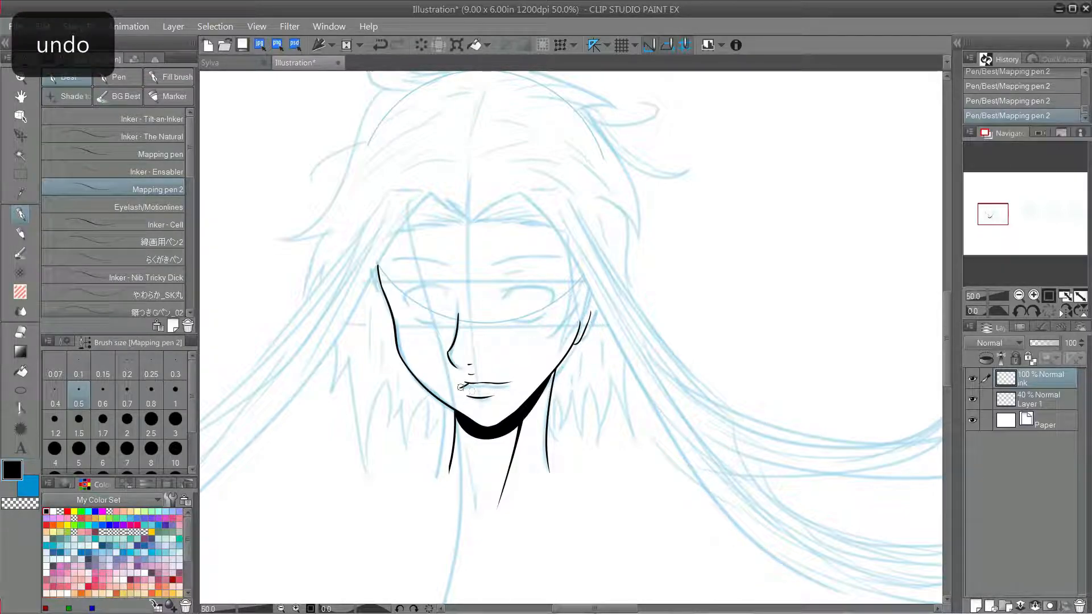
Undo the last stroke, then select the inked nose with the sketch layer hidden and shift and rotate it slightly
{"action": "key", "text": "ctrl+z"}
{"action": "left_click", "coordinate": [973, 400]}
{"action": "left_click", "coordinate": [21, 174]}
{"action": "left_click", "coordinate": [125, 181]}
{"action": "left_click", "coordinate": [487, 285]}
{"action": "left_click", "coordinate": [433, 305]}
{"action": "left_click", "coordinate": [433, 365]}
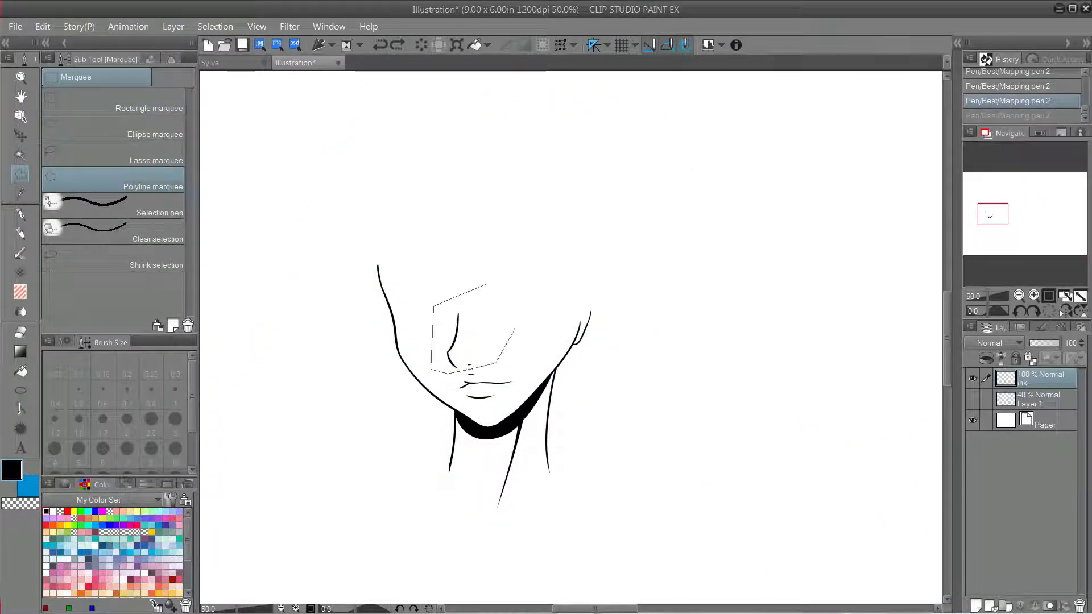
{"action": "double_click", "coordinate": [487, 285]}
{"action": "key", "text": "ctrl+t"}
{"action": "left_click_drag", "start_coordinate": [474, 330], "coordinate": [474, 324]}
{"action": "left_click_drag", "start_coordinate": [524, 272], "coordinate": [527, 277]}
{"action": "key", "text": "Return"}
{"action": "left_click", "coordinate": [972, 399]}
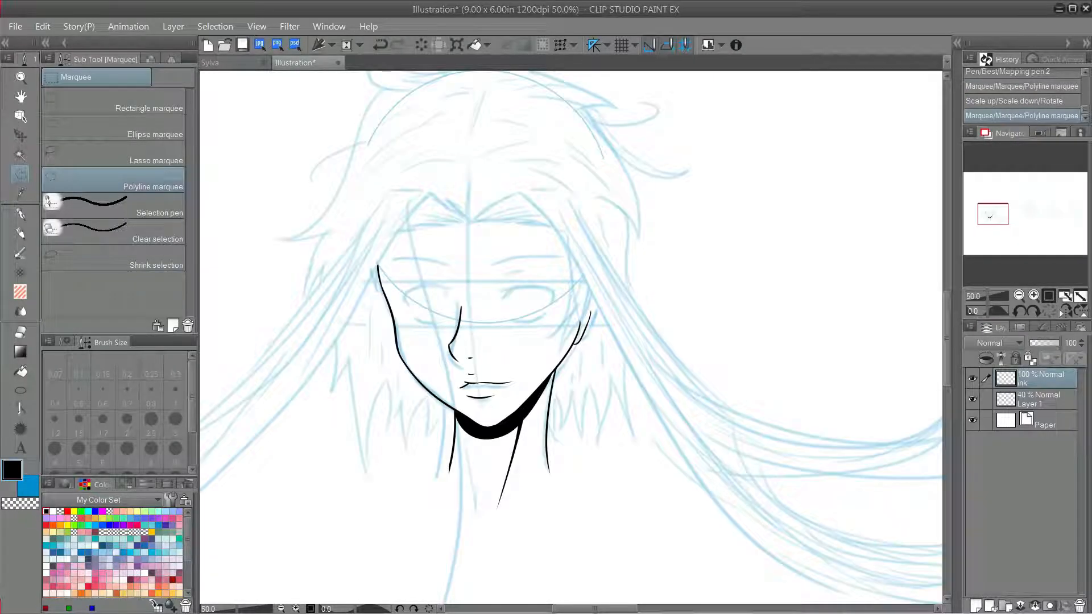
Ink both eyebrows and the short crease above the left eye on the first head
{"action": "key", "text": "p"}
{"action": "left_click_drag", "start_coordinate": [451, 266], "coordinate": [388, 262]}
{"action": "mouse_move", "coordinate": [492, 266]}
{"action": "left_mouse_down"}
{"action": "mouse_move", "coordinate": [560, 258]}
{"action": "mouse_move", "coordinate": [521, 275]}
{"action": "left_mouse_up"}
{"action": "left_click_drag", "start_coordinate": [432, 279], "coordinate": [443, 280]}
{"action": "key", "text": "ctrl+z"}
Ink the right eye's upper lid, lashes, outer corner and lower lid line
{"action": "mouse_move", "coordinate": [500, 292]}
{"action": "left_mouse_down"}
{"action": "mouse_move", "coordinate": [551, 296]}
{"action": "mouse_move", "coordinate": [505, 299]}
{"action": "left_mouse_up"}
{"action": "key", "text": "ctrl+z"}
{"action": "mouse_move", "coordinate": [550, 294]}
{"action": "left_mouse_down"}
{"action": "mouse_move", "coordinate": [547, 306]}
{"action": "mouse_move", "coordinate": [566, 297]}
{"action": "left_mouse_up"}
{"action": "key", "text": "ctrl+z"}
{"action": "left_click_drag", "start_coordinate": [549, 298], "coordinate": [567, 296]}
{"action": "left_click_drag", "start_coordinate": [550, 293], "coordinate": [563, 290]}
{"action": "left_click_drag", "start_coordinate": [548, 290], "coordinate": [554, 284]}
{"action": "left_click_drag", "start_coordinate": [542, 289], "coordinate": [551, 282]}
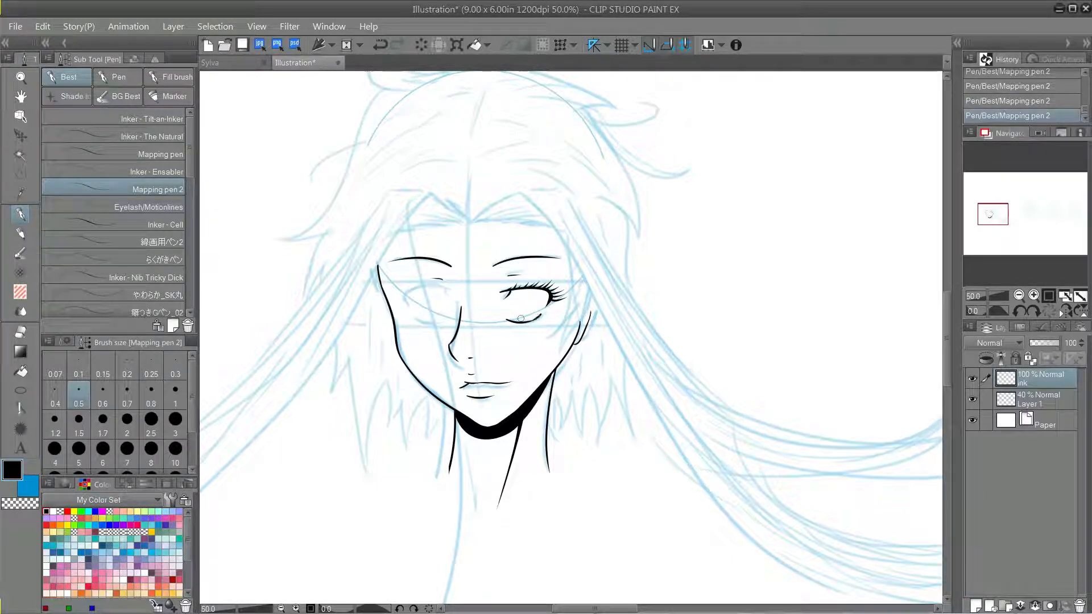
{"action": "key", "text": "ctrl+z"}
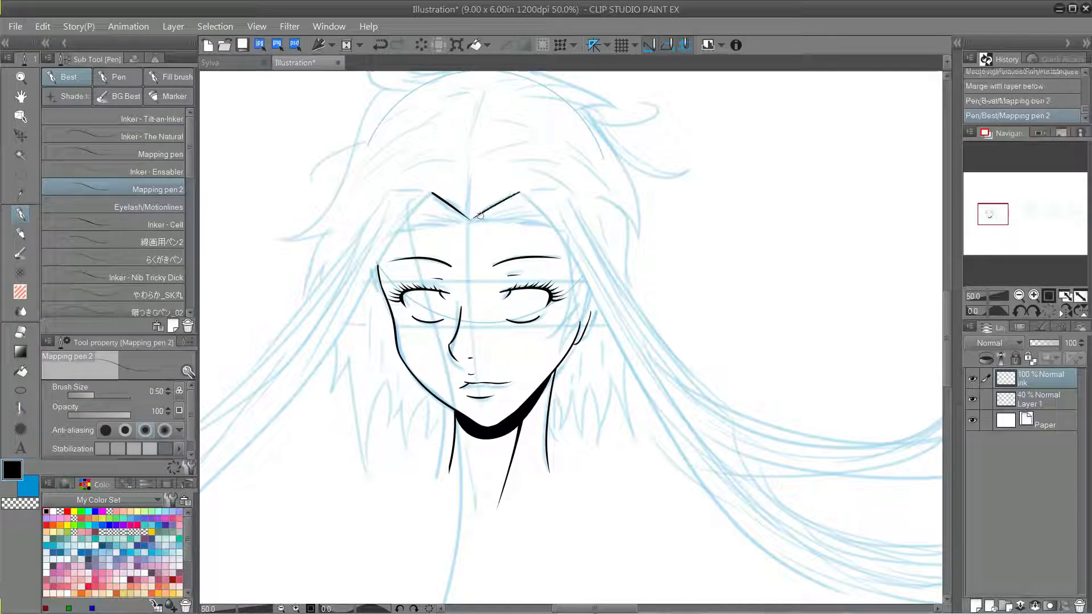
Ink the V-shaped hairline on the forehead and the short lines marking the centre parting
{"action": "key", "text": "ctrl+z"}
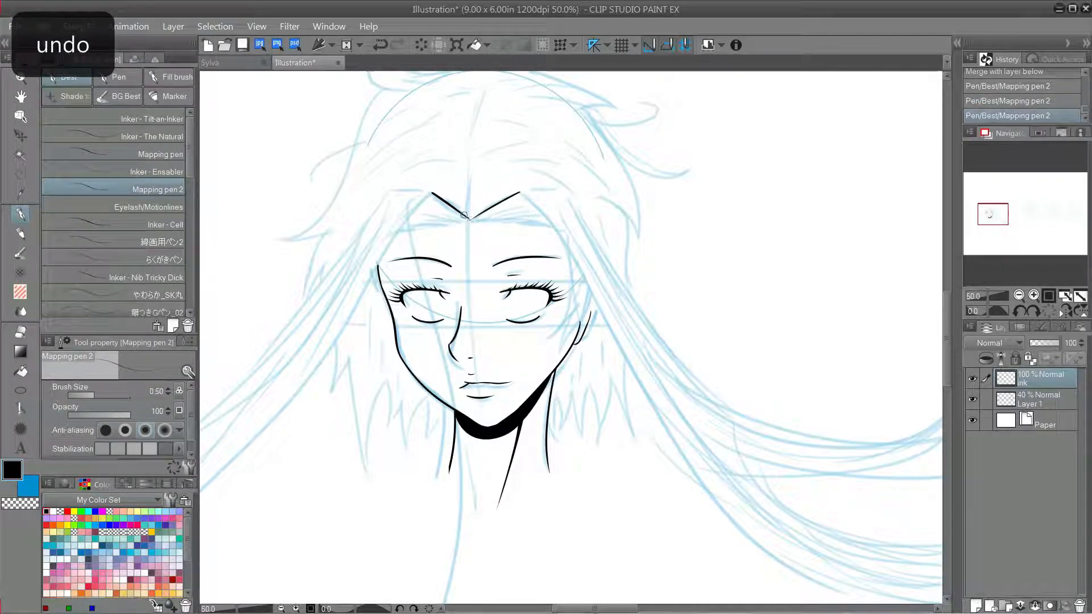
{"action": "key", "text": "ctrl+plus"}
{"action": "key", "text": "ctrl+plus"}
{"action": "key", "text": "ctrl+plus"}
{"action": "mouse_move", "coordinate": [604, 597]}
{"action": "left_mouse_down"}
{"action": "mouse_move", "coordinate": [519, 364]}
{"action": "mouse_move", "coordinate": [547, 346]}
{"action": "mouse_move", "coordinate": [549, 294]}
{"action": "left_mouse_up"}
{"action": "key", "text": "ctrl+z"}
{"action": "key", "text": "ctrl+minus"}
{"action": "key", "text": "ctrl+minus"}
{"action": "key", "text": "ctrl+minus"}
{"action": "key", "text": "ctrl+plus"}
{"action": "key", "text": "ctrl+z"}
{"action": "left_click_drag", "start_coordinate": [575, 159], "coordinate": [559, 217]}
{"action": "key", "text": "ctrl+minus"}
Ink the long hair lock falling on the left of the face, with its split pointed tips
{"action": "mouse_move", "coordinate": [555, 346]}
{"action": "left_mouse_down"}
{"action": "mouse_move", "coordinate": [582, 233]}
{"action": "mouse_move", "coordinate": [343, 511]}
{"action": "left_mouse_up"}
{"action": "key", "text": "ctrl+z"}
{"action": "key", "text": "ctrl+minus"}
{"action": "left_click_drag", "start_coordinate": [483, 412], "coordinate": [559, 338]}
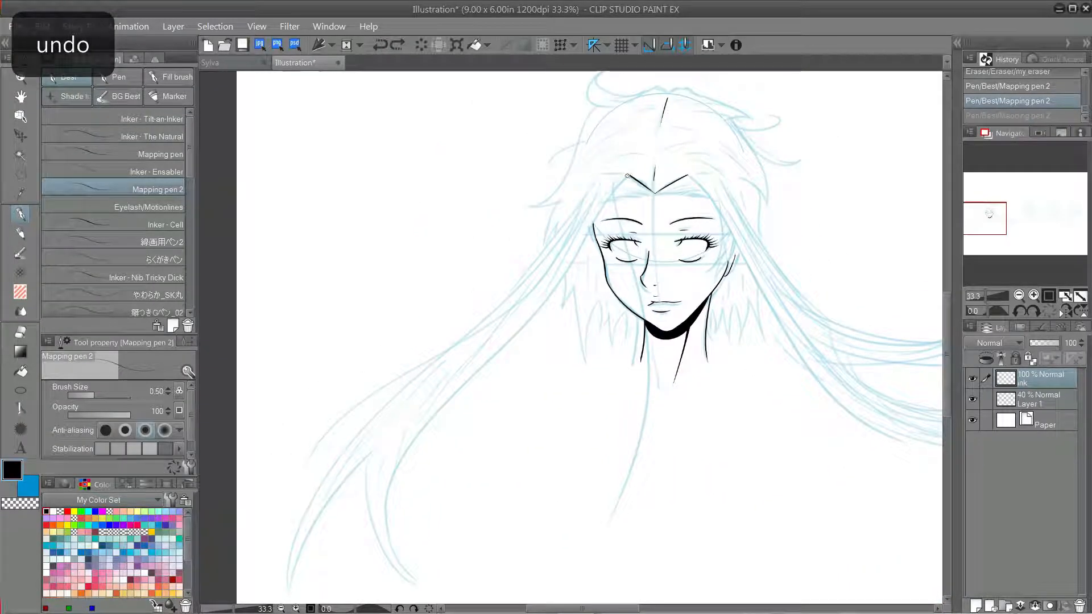
{"action": "left_click_drag", "start_coordinate": [629, 175], "coordinate": [436, 530]}
{"action": "left_click_drag", "start_coordinate": [600, 176], "coordinate": [377, 460]}
{"action": "left_click_drag", "start_coordinate": [481, 322], "coordinate": [436, 521]}
{"action": "left_click_drag", "start_coordinate": [454, 377], "coordinate": [362, 522]}
{"action": "key", "text": "ctrl+z"}
{"action": "left_click_drag", "start_coordinate": [378, 457], "coordinate": [371, 503]}
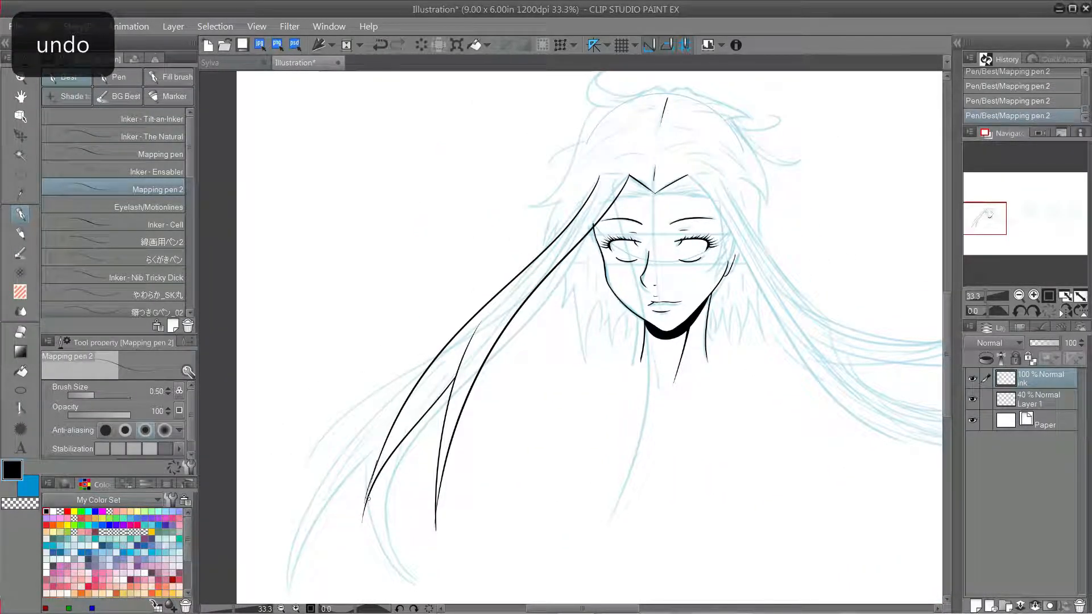
{"action": "left_click_drag", "start_coordinate": [449, 340], "coordinate": [307, 480]}
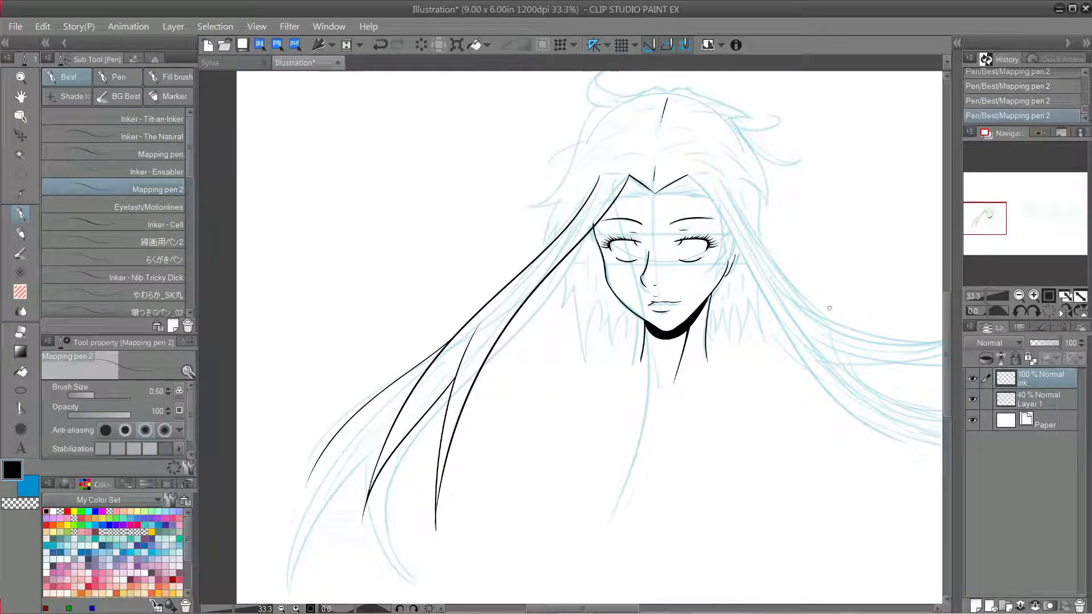
Ink the lower edge of the left hairline fold and hatch the small triangle inside it
{"action": "key", "text": "ctrl+plus"}
{"action": "left_click_drag", "start_coordinate": [614, 176], "coordinate": [543, 275]}
{"action": "key", "text": "c"}
{"action": "key", "text": "c"}
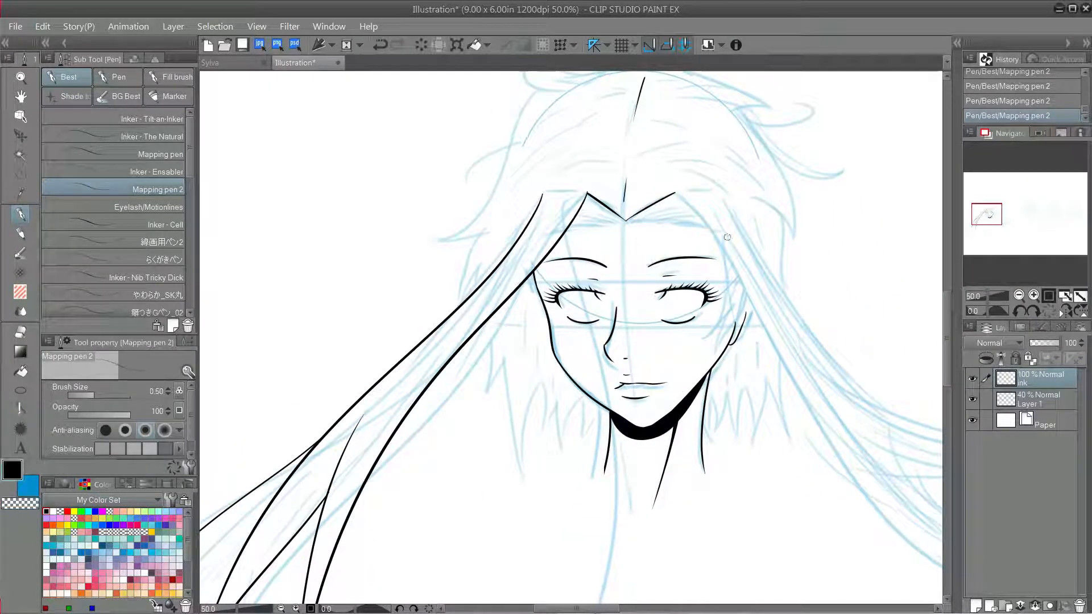
{"action": "key", "text": "ctrl+z"}
{"action": "left_click_drag", "start_coordinate": [620, 221], "coordinate": [605, 222]}
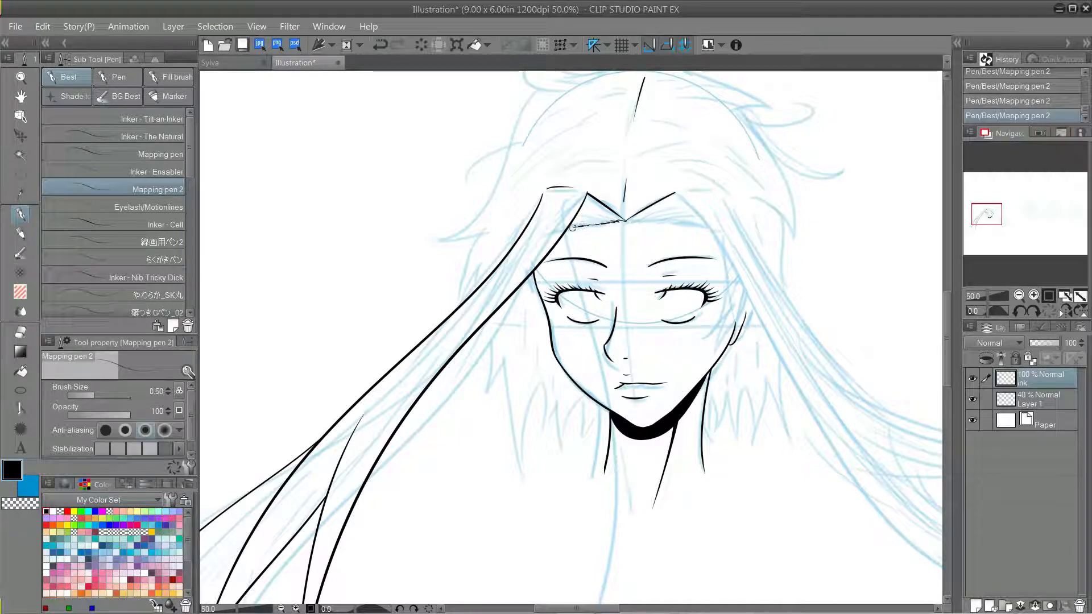
{"action": "key", "text": "ctrl+z"}
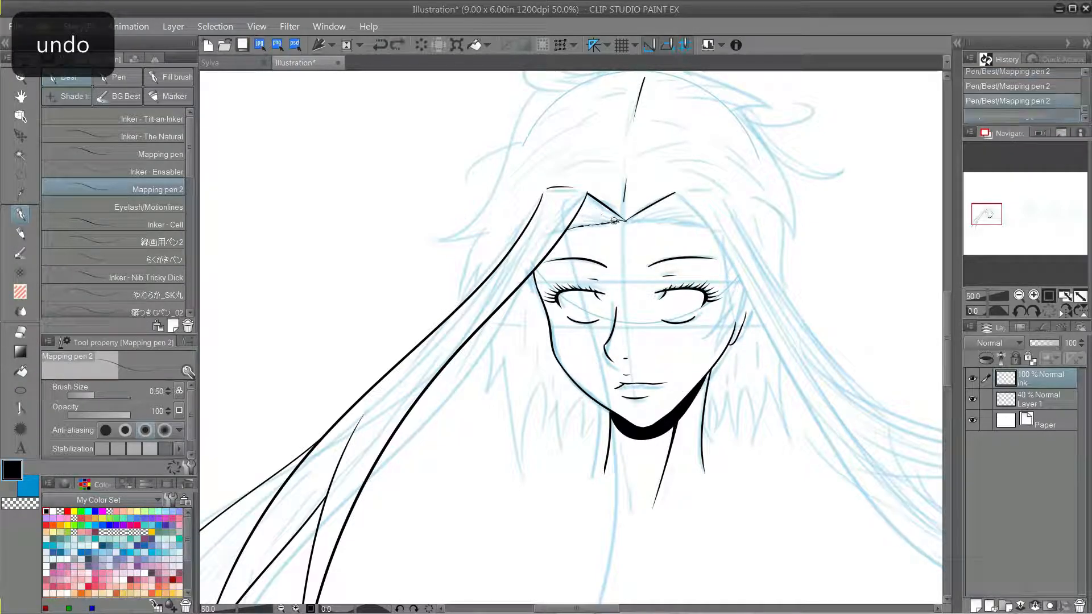
{"action": "mouse_move", "coordinate": [587, 212]}
{"action": "left_mouse_down"}
{"action": "mouse_move", "coordinate": [598, 217]}
{"action": "mouse_move", "coordinate": [589, 223]}
{"action": "left_mouse_up"}
{"action": "key", "text": "ctrl+z"}
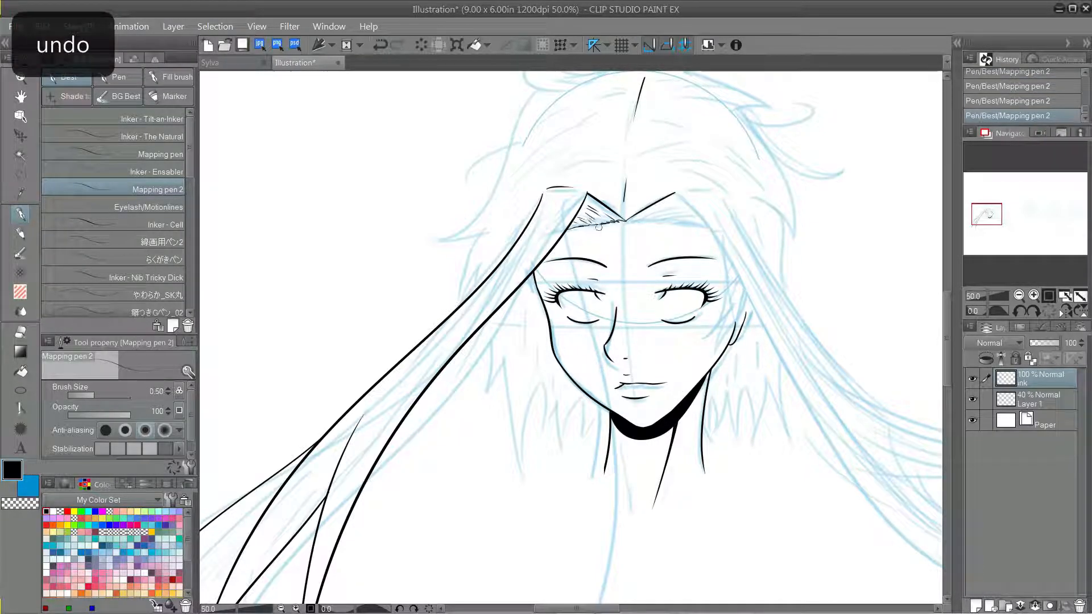
{"action": "key", "text": "ctrl+z"}
Ink the long hair lock falling on the right of the face, splitting its end into pointed tips
{"action": "key", "text": "ctrl+minus"}
{"action": "mouse_move", "coordinate": [653, 212]}
{"action": "left_mouse_down"}
{"action": "mouse_move", "coordinate": [535, 141]}
{"action": "mouse_move", "coordinate": [491, 185]}
{"action": "left_mouse_up"}
{"action": "mouse_move", "coordinate": [479, 214]}
{"action": "left_mouse_down"}
{"action": "mouse_move", "coordinate": [604, 504]}
{"action": "mouse_move", "coordinate": [690, 508]}
{"action": "mouse_move", "coordinate": [720, 598]}
{"action": "left_mouse_up"}
{"action": "key", "text": "ctrl+z"}
{"action": "key", "text": "ctrl+z"}
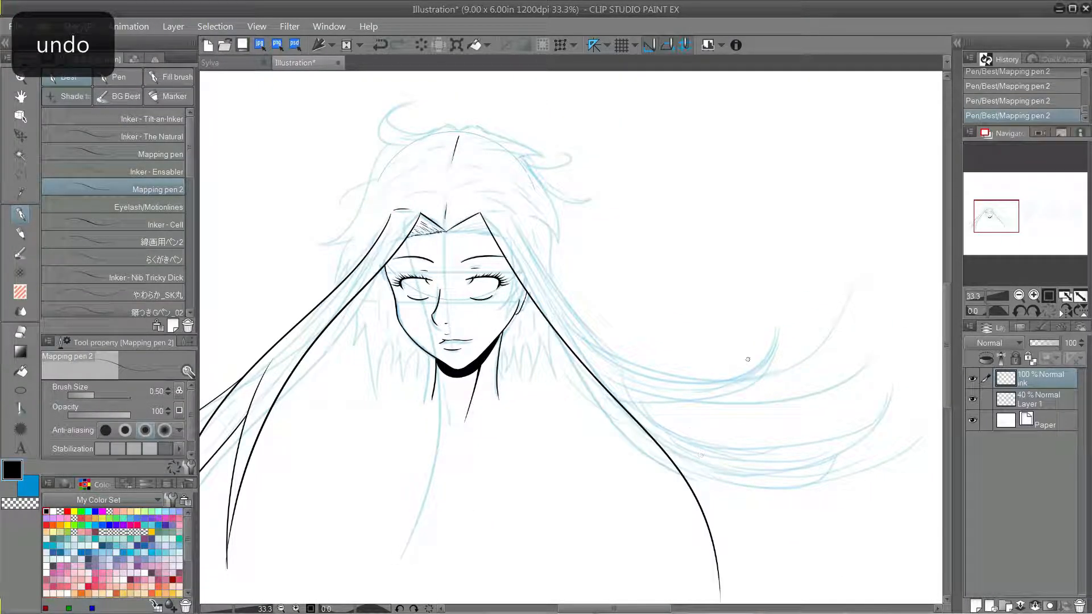
{"action": "left_click_drag", "start_coordinate": [623, 361], "coordinate": [720, 594]}
{"action": "left_click_drag", "start_coordinate": [530, 246], "coordinate": [721, 472]}
{"action": "key", "text": "ctrl+z"}
{"action": "left_click_drag", "start_coordinate": [514, 220], "coordinate": [749, 489]}
{"action": "key", "text": "ctrl+z"}
{"action": "mouse_move", "coordinate": [670, 427]}
{"action": "left_mouse_down"}
{"action": "mouse_move", "coordinate": [760, 504]}
{"action": "mouse_move", "coordinate": [752, 500]}
{"action": "left_mouse_up"}
{"action": "key", "text": "ctrl+z"}
{"action": "key", "text": "ctrl+z"}
{"action": "key", "text": "c"}
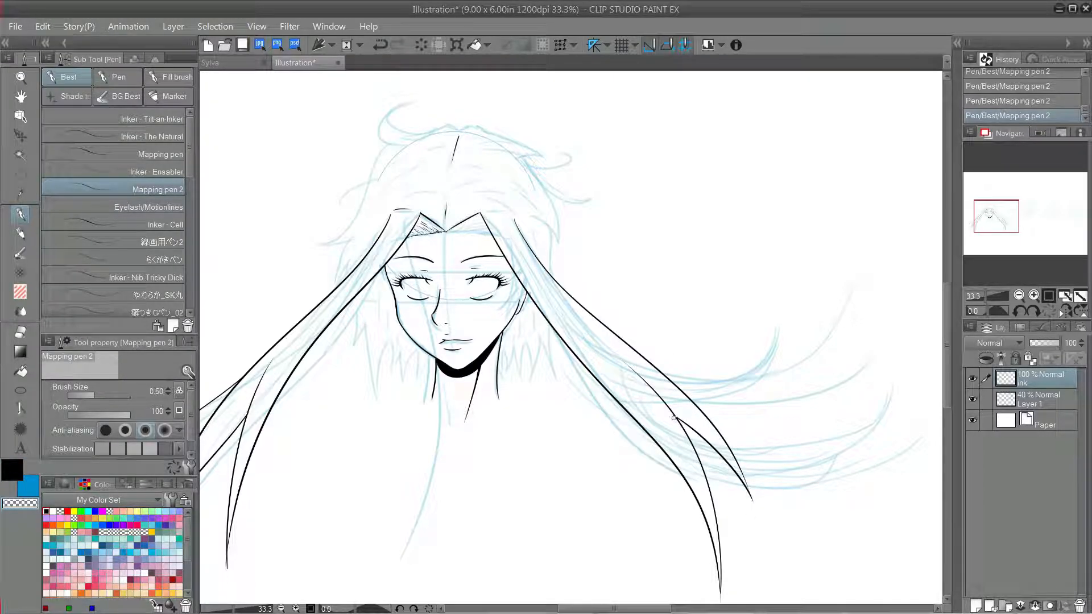
Ink a curved strand sweeping off the right lock and a separate twisting lock with inner lines beside the head
{"action": "mouse_move", "coordinate": [798, 342]}
{"action": "left_mouse_down"}
{"action": "mouse_move", "coordinate": [816, 380]}
{"action": "mouse_move", "coordinate": [765, 375]}
{"action": "mouse_move", "coordinate": [730, 399]}
{"action": "left_mouse_up"}
{"action": "key", "text": "ctrl+z"}
{"action": "key", "text": "ctrl+z"}
{"action": "mouse_move", "coordinate": [787, 139]}
{"action": "left_mouse_down"}
{"action": "mouse_move", "coordinate": [676, 325]}
{"action": "mouse_move", "coordinate": [772, 184]}
{"action": "left_mouse_up"}
{"action": "key", "text": "ctrl+z"}
{"action": "mouse_move", "coordinate": [787, 140]}
{"action": "left_mouse_down"}
{"action": "mouse_move", "coordinate": [783, 196]}
{"action": "mouse_move", "coordinate": [751, 257]}
{"action": "left_mouse_up"}
{"action": "key", "text": "ctrl+z"}
{"action": "mouse_move", "coordinate": [783, 198]}
{"action": "left_mouse_down"}
{"action": "mouse_move", "coordinate": [704, 291]}
{"action": "mouse_move", "coordinate": [791, 236]}
{"action": "mouse_move", "coordinate": [760, 256]}
{"action": "left_mouse_up"}
{"action": "key", "text": "ctrl+z"}
{"action": "left_click_drag", "start_coordinate": [767, 160], "coordinate": [771, 191]}
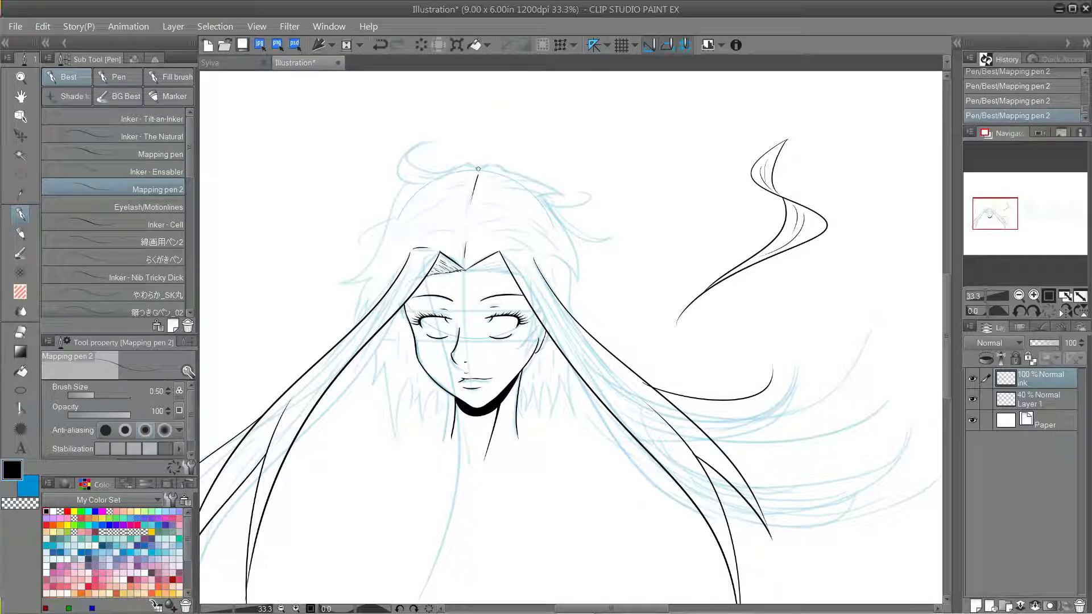
Ink the curled tuft on top and the hair's left outer contour, and save the illustration as hair
{"action": "left_click_drag", "start_coordinate": [478, 168], "coordinate": [427, 149]}
{"action": "key", "text": "ctrl+z"}
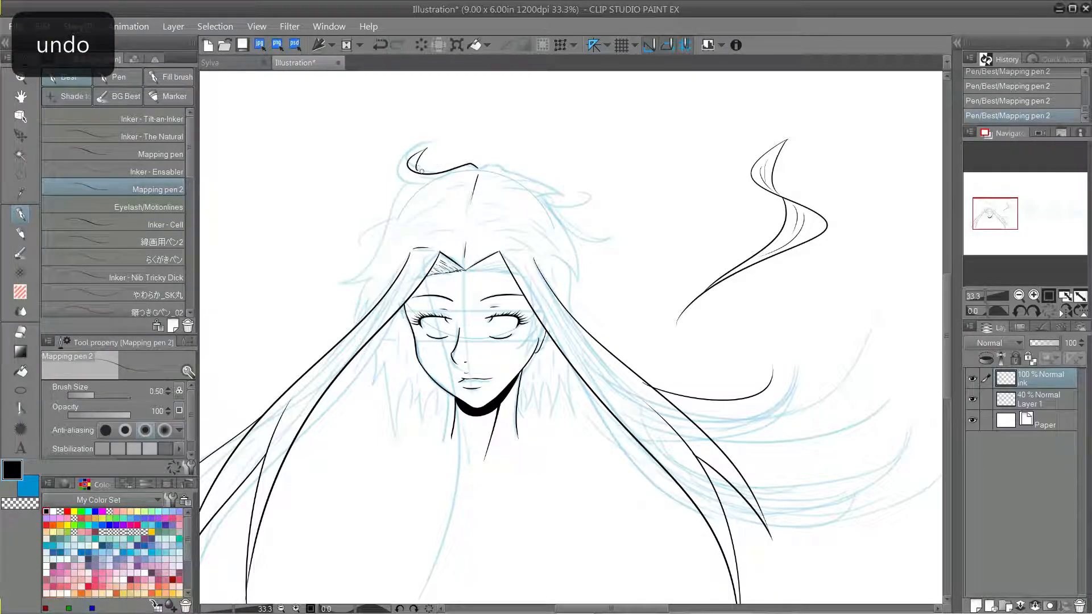
{"action": "left_click_drag", "start_coordinate": [437, 186], "coordinate": [418, 174]}
{"action": "key", "text": "ctrl+z"}
{"action": "left_click_drag", "start_coordinate": [364, 282], "coordinate": [366, 313]}
{"action": "key", "text": "ctrl+z"}
{"action": "left_click_drag", "start_coordinate": [411, 206], "coordinate": [358, 246]}
{"action": "key", "text": "ctrl+z"}
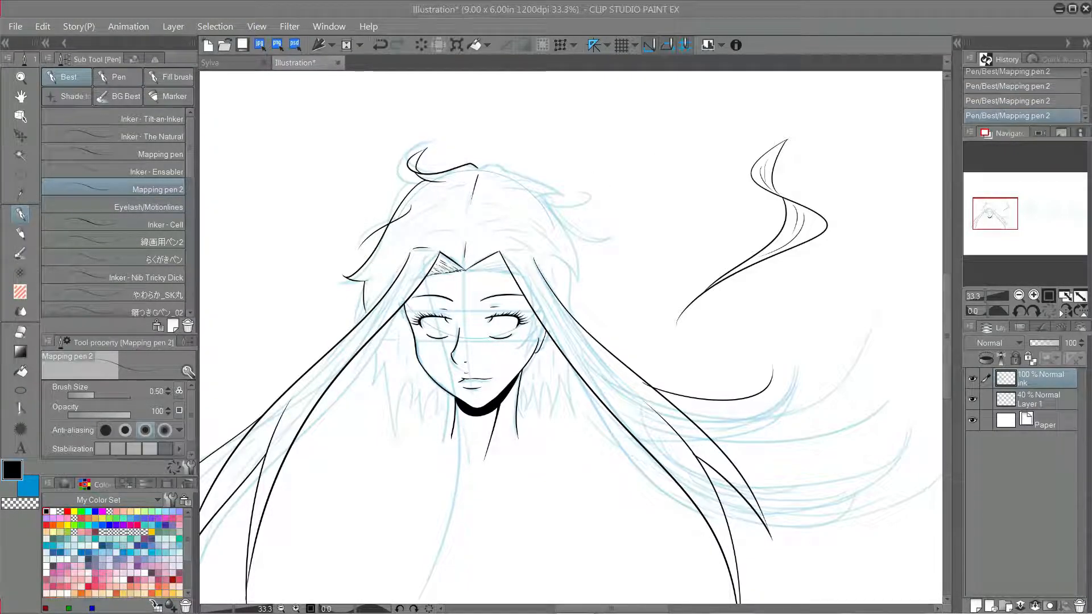
{"action": "left_click", "coordinate": [243, 47]}
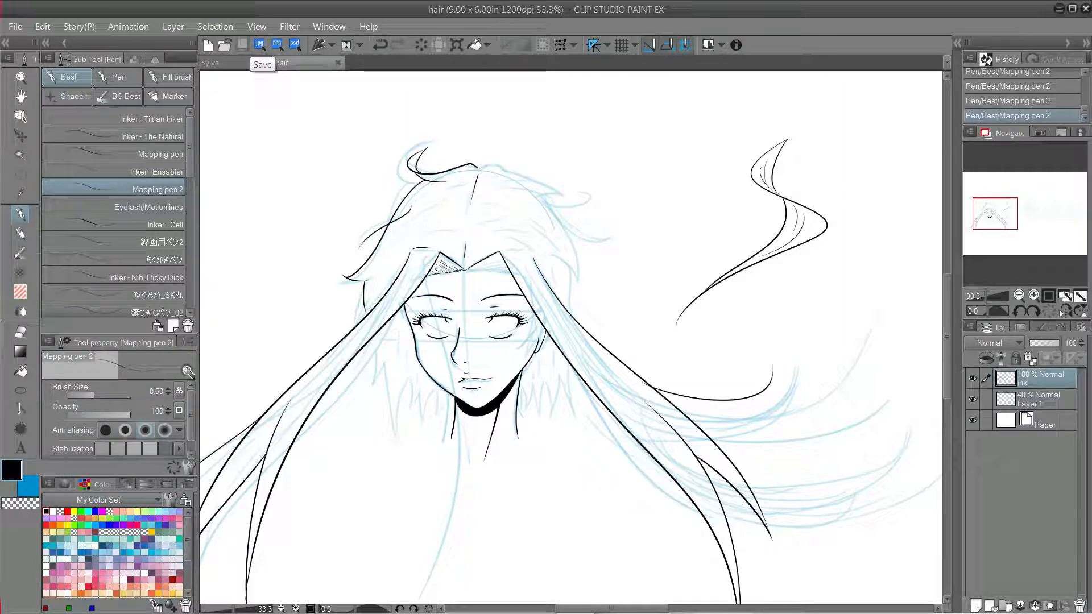
Ink the short jagged hair tips between the left lock and the neck, and save the file
{"action": "key", "text": "ctrl+z"}
{"action": "key", "text": "ctrl+z"}
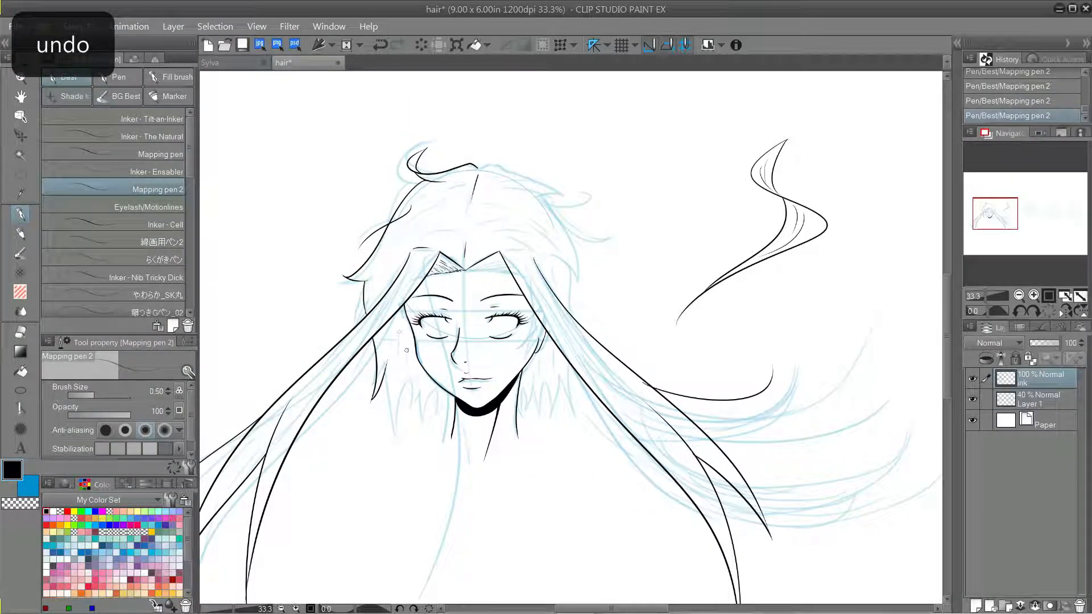
{"action": "key", "text": "ctrl+z"}
{"action": "key", "text": "ctrl+z"}
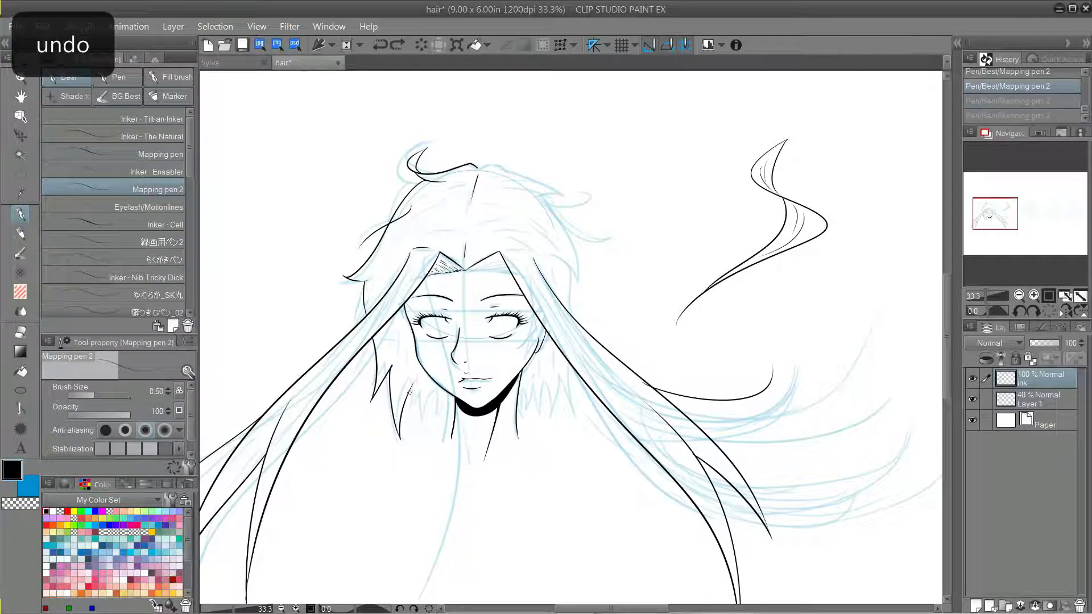
{"action": "key", "text": "ctrl+z"}
{"action": "key", "text": "ctrl+z"}
{"action": "left_click_drag", "start_coordinate": [433, 401], "coordinate": [455, 402]}
{"action": "key", "text": "ctrl+s"}
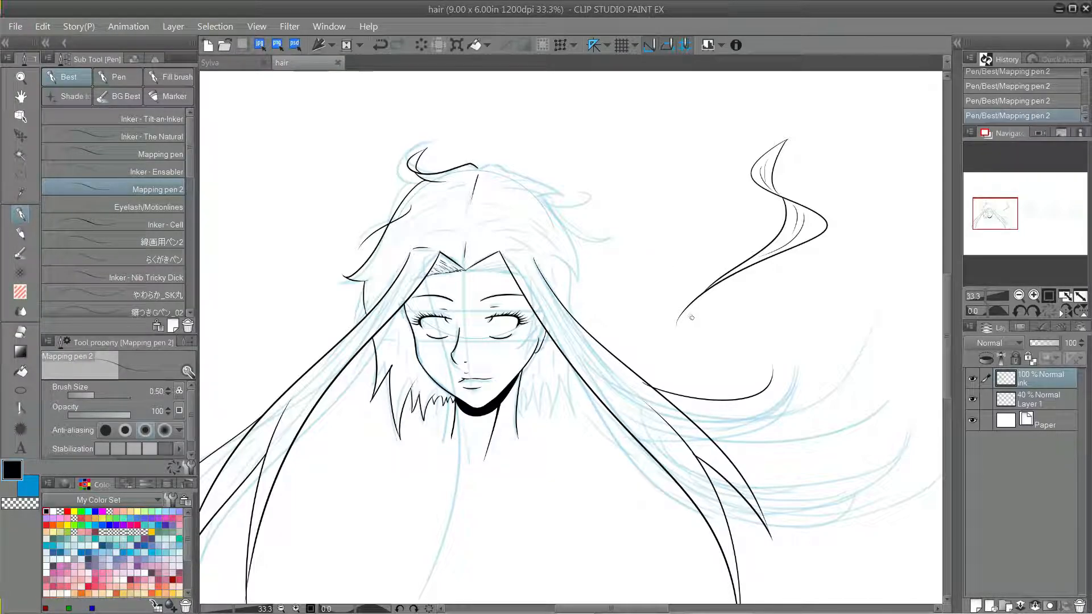
Ink the lower edge and hatching of the right hairline fold to match the left one
{"action": "key", "text": "ctrl+z"}
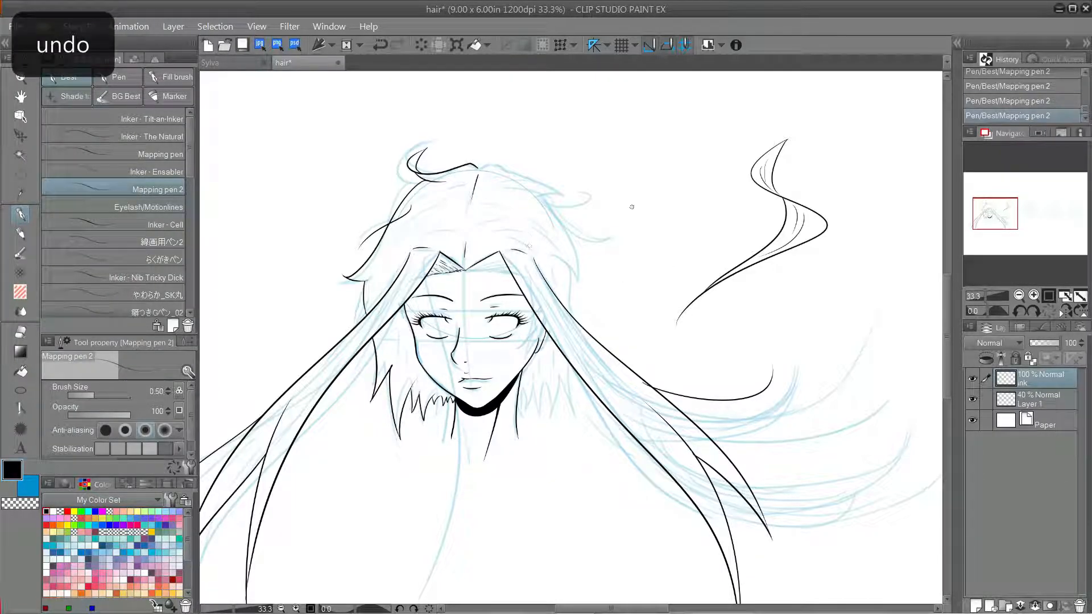
{"action": "key", "text": "ctrl+z"}
{"action": "left_click_drag", "start_coordinate": [469, 269], "coordinate": [513, 276]}
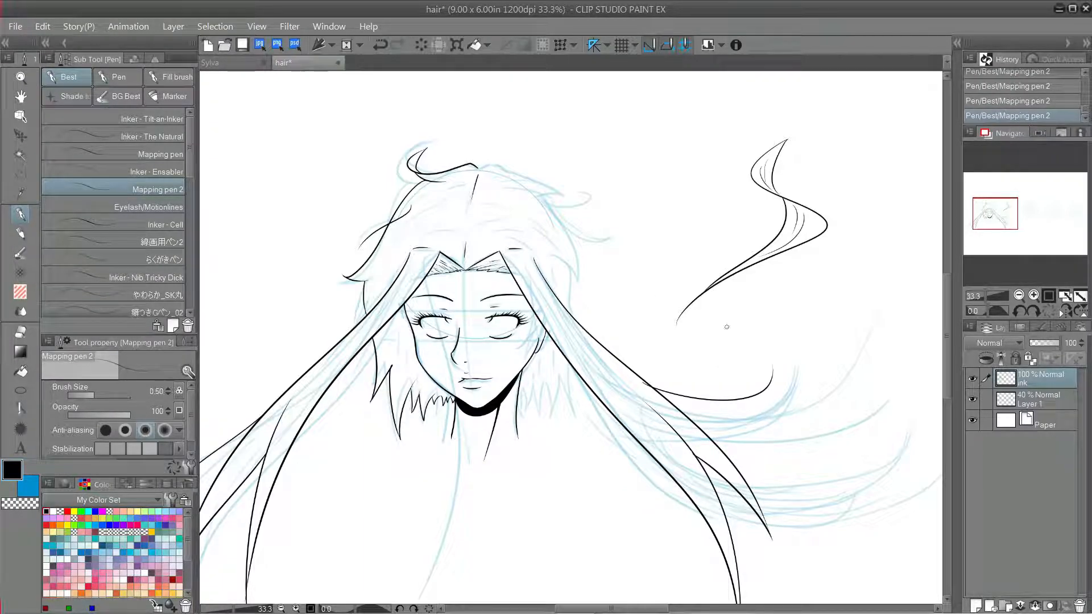
{"action": "key", "text": "ctrl+z"}
Ink the hair's top contour from the parting and its right outer edge down to the long lock
{"action": "mouse_move", "coordinate": [477, 168]}
{"action": "left_mouse_down"}
{"action": "mouse_move", "coordinate": [555, 188]}
{"action": "mouse_move", "coordinate": [570, 346]}
{"action": "left_mouse_up"}
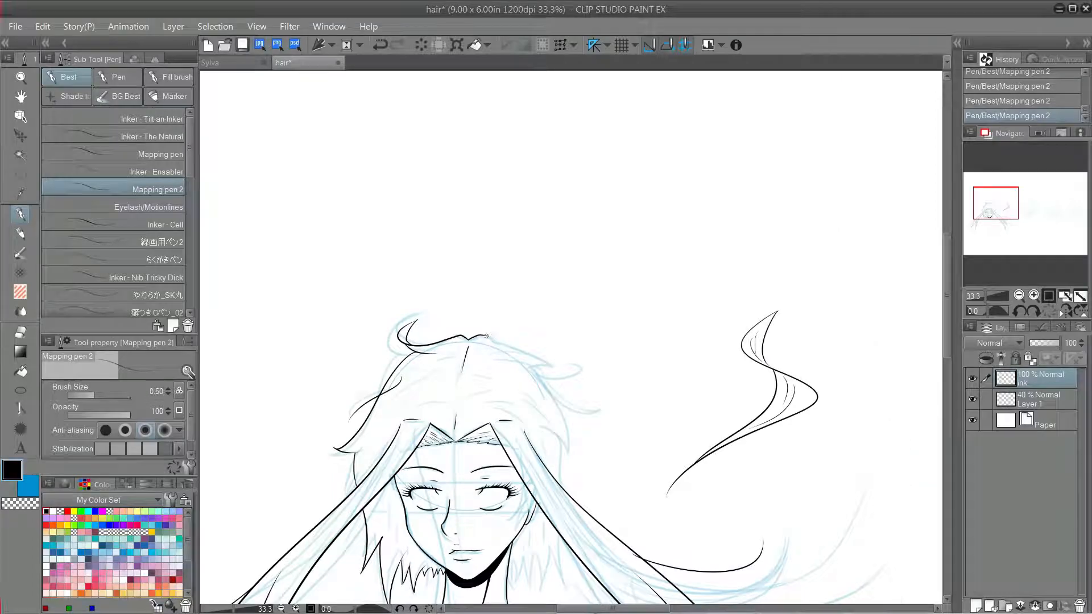
{"action": "key", "text": "ctrl+z"}
{"action": "left_click_drag", "start_coordinate": [468, 340], "coordinate": [545, 360]}
{"action": "key", "text": "ctrl+z"}
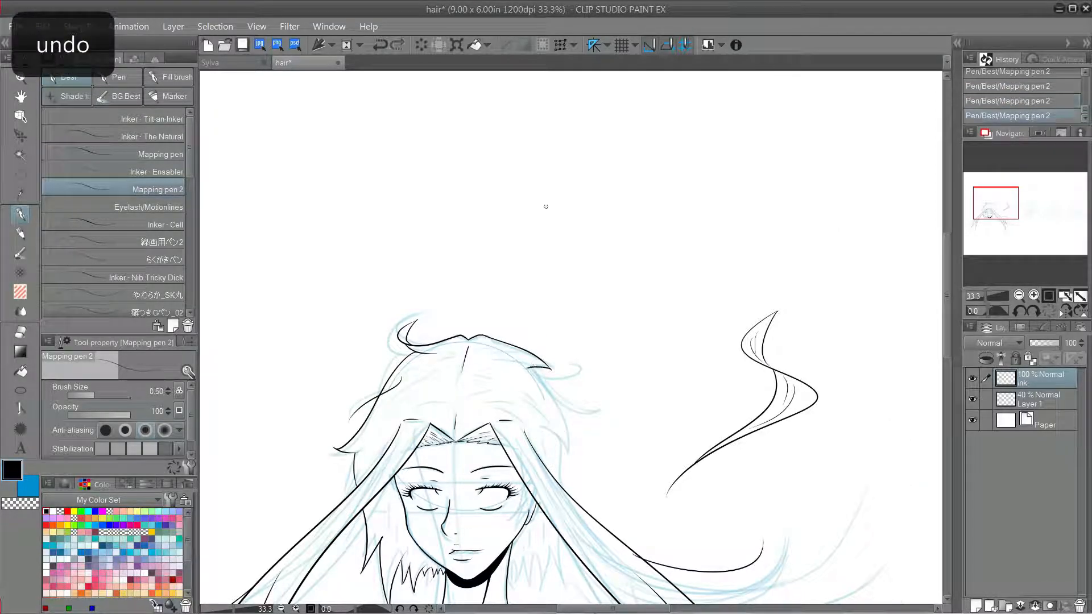
{"action": "scroll", "coordinate": [480, 215], "scroll_direction": "down", "scroll_amount": 5}
{"action": "mouse_move", "coordinate": [553, 102]}
{"action": "left_mouse_down"}
{"action": "mouse_move", "coordinate": [572, 169]}
{"action": "mouse_move", "coordinate": [547, 188]}
{"action": "left_mouse_up"}
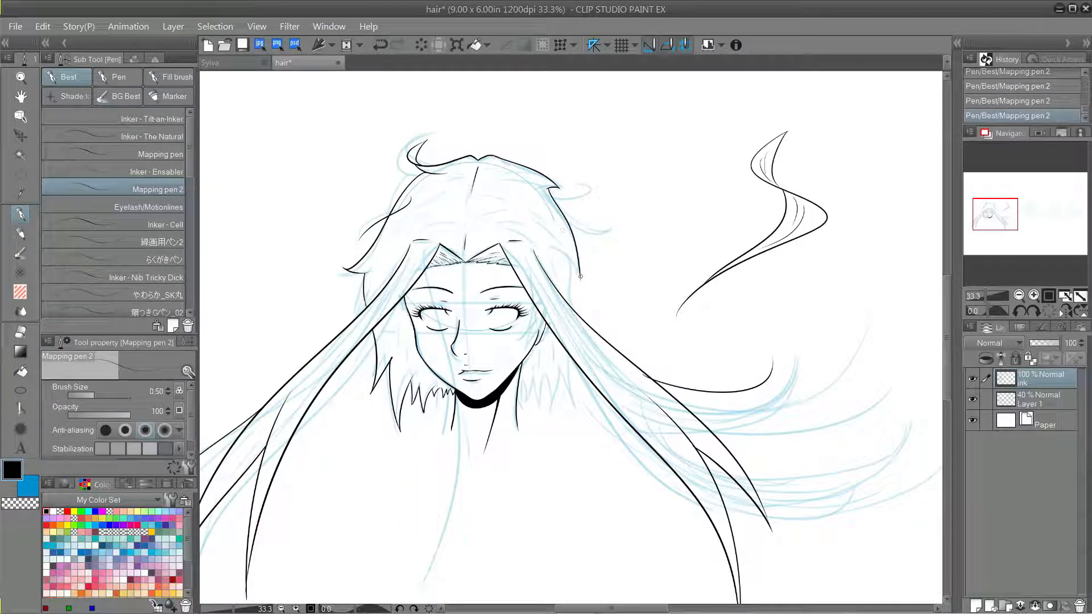
{"action": "key", "text": "ctrl+z"}
{"action": "mouse_move", "coordinate": [561, 261]}
{"action": "left_mouse_down"}
{"action": "mouse_move", "coordinate": [580, 281]}
{"action": "mouse_move", "coordinate": [574, 310]}
{"action": "left_mouse_up"}
{"action": "key", "text": "ctrl+z"}
Ink the short jagged hair tips between the right lock and the neck
{"action": "left_click_drag", "start_coordinate": [570, 355], "coordinate": [563, 413]}
{"action": "mouse_move", "coordinate": [563, 413]}
{"action": "left_mouse_down"}
{"action": "mouse_move", "coordinate": [556, 370]}
{"action": "mouse_move", "coordinate": [548, 402]}
{"action": "left_mouse_up"}
{"action": "key", "text": "ctrl+z"}
{"action": "mouse_move", "coordinate": [548, 402]}
{"action": "left_mouse_down"}
{"action": "mouse_move", "coordinate": [541, 381]}
{"action": "mouse_move", "coordinate": [548, 398]}
{"action": "left_mouse_up"}
{"action": "key", "text": "ctrl+z"}
{"action": "mouse_move", "coordinate": [548, 397]}
{"action": "left_mouse_down"}
{"action": "mouse_move", "coordinate": [538, 381]}
{"action": "mouse_move", "coordinate": [519, 397]}
{"action": "left_mouse_up"}
{"action": "key", "text": "ctrl+z"}
{"action": "key", "text": "ctrl+z"}
{"action": "key", "text": "ctrl+z"}
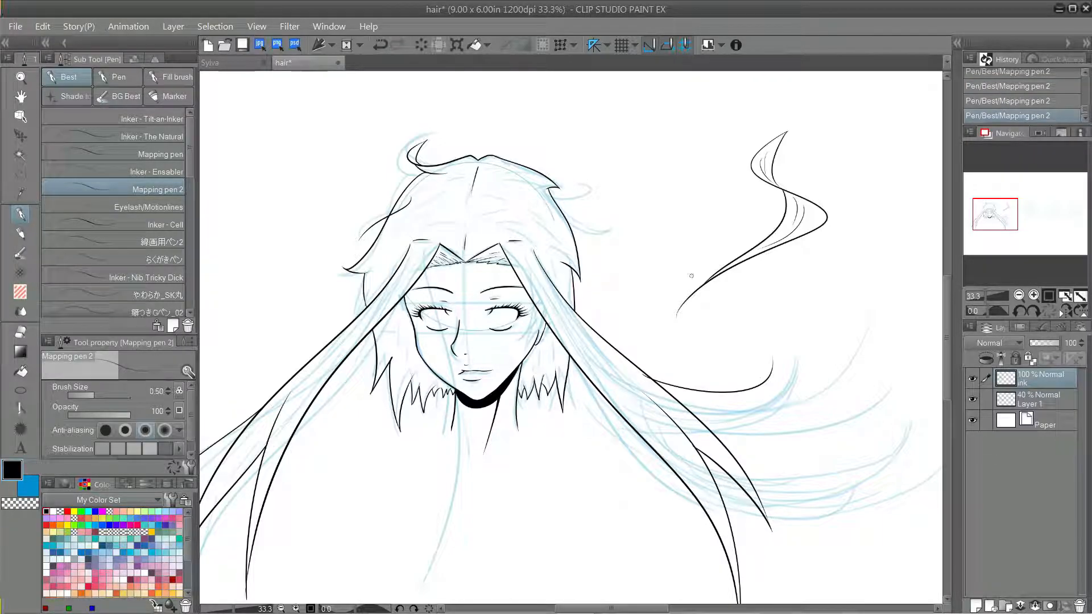
Ink the small detail lines around the right ear, tidy them up and save the file
{"action": "key", "text": "ctrl+z"}
{"action": "left_click_drag", "start_coordinate": [544, 316], "coordinate": [515, 356]}
{"action": "key", "text": "ctrl+z"}
{"action": "key", "text": "ctrl+z"}
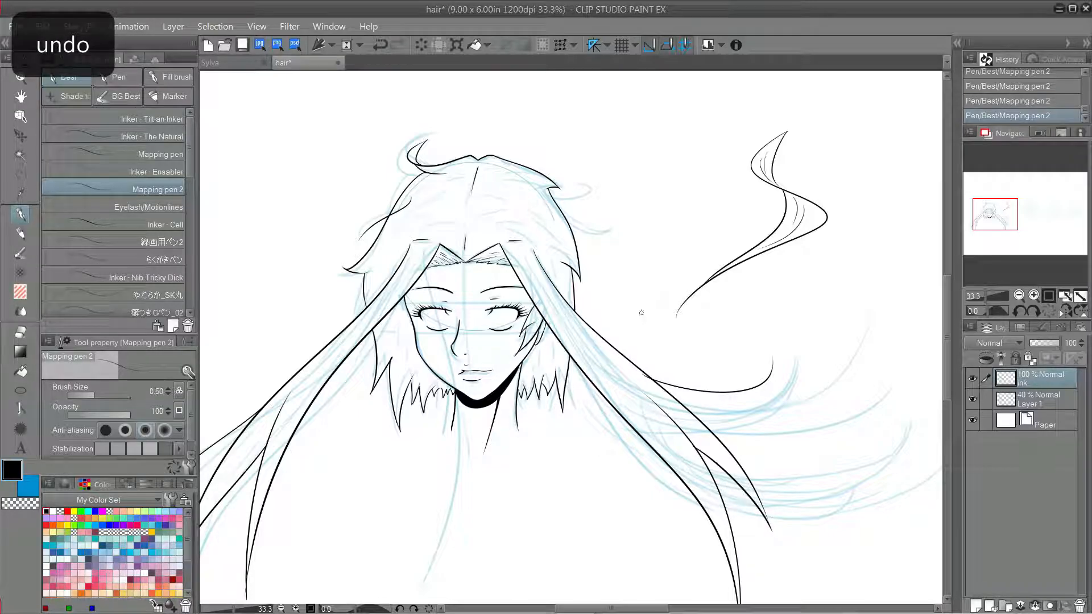
{"action": "key", "text": "ctrl+z"}
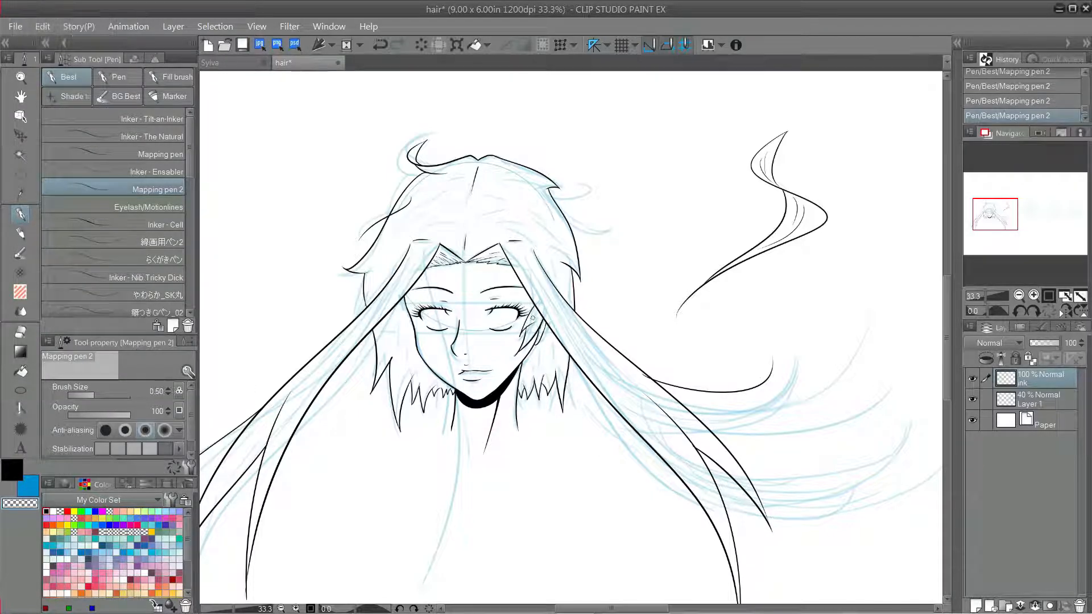
{"action": "key", "text": "ctrl+z"}
{"action": "key", "text": "ctrl+z"}
{"action": "left_click", "coordinate": [243, 45]}
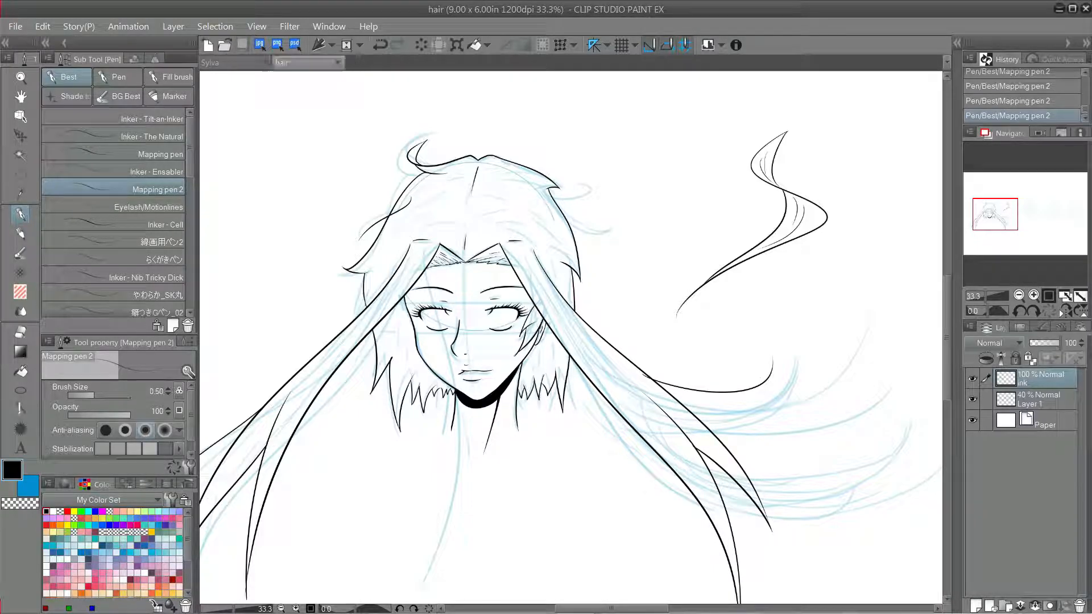
Hide the blue sketch layer and ink thin flow lines inside the long left hair lock
{"action": "left_click", "coordinate": [973, 399]}
{"action": "mouse_move", "coordinate": [569, 341]}
{"action": "left_mouse_down"}
{"action": "mouse_move", "coordinate": [658, 274]}
{"action": "mouse_move", "coordinate": [599, 323]}
{"action": "left_mouse_up"}
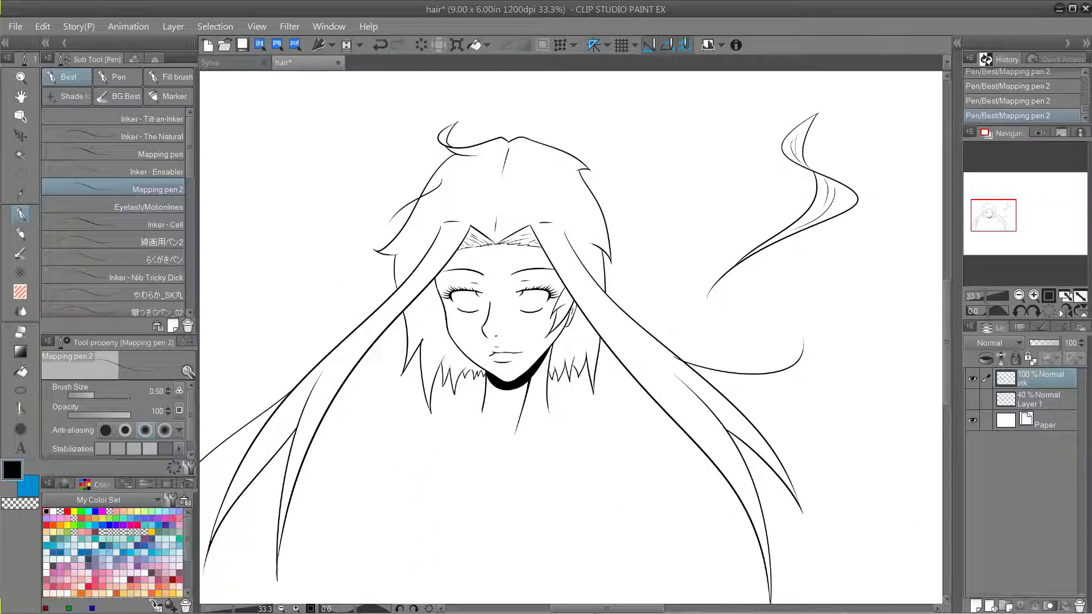
{"action": "left_click_drag", "start_coordinate": [383, 323], "coordinate": [319, 418]}
{"action": "key", "text": "ctrl+z"}
{"action": "left_click_drag", "start_coordinate": [383, 323], "coordinate": [295, 466]}
{"action": "mouse_move", "coordinate": [294, 398]}
{"action": "left_mouse_down"}
{"action": "mouse_move", "coordinate": [238, 485]}
{"action": "mouse_move", "coordinate": [271, 442]}
{"action": "left_mouse_up"}
{"action": "key", "text": "ctrl+z"}
{"action": "key", "text": "ctrl+z"}
{"action": "key", "text": "ctrl+z"}
{"action": "left_click_drag", "start_coordinate": [447, 233], "coordinate": [387, 311]}
Ink thin flow lines along the inside of the long right hair lock and its tips
{"action": "mouse_move", "coordinate": [544, 234]}
{"action": "left_mouse_down"}
{"action": "mouse_move", "coordinate": [626, 353]}
{"action": "mouse_move", "coordinate": [653, 370]}
{"action": "left_mouse_up"}
{"action": "key", "text": "ctrl+z"}
{"action": "left_click_drag", "start_coordinate": [684, 401], "coordinate": [740, 492]}
{"action": "mouse_move", "coordinate": [555, 232]}
{"action": "left_mouse_down"}
{"action": "mouse_move", "coordinate": [601, 298]}
{"action": "mouse_move", "coordinate": [676, 359]}
{"action": "left_mouse_up"}
{"action": "key", "text": "ctrl+z"}
{"action": "left_click_drag", "start_coordinate": [700, 392], "coordinate": [756, 446]}
{"action": "key", "text": "ctrl+z"}
{"action": "left_click_drag", "start_coordinate": [698, 392], "coordinate": [758, 448]}
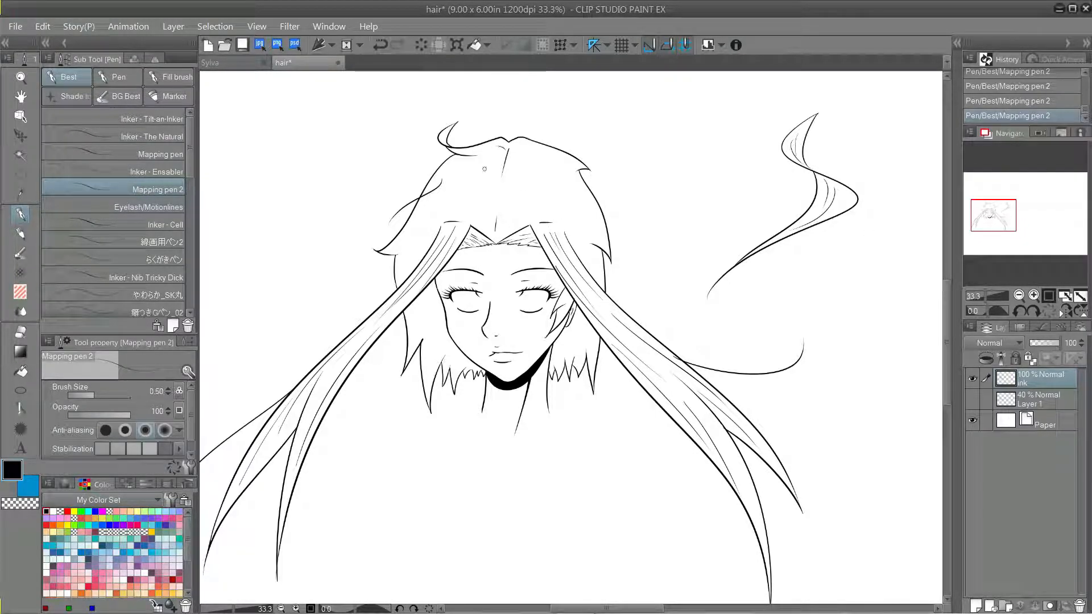
Ink short curved strand lines across the crown on both sides of the parting
{"action": "key", "text": "ctrl+z"}
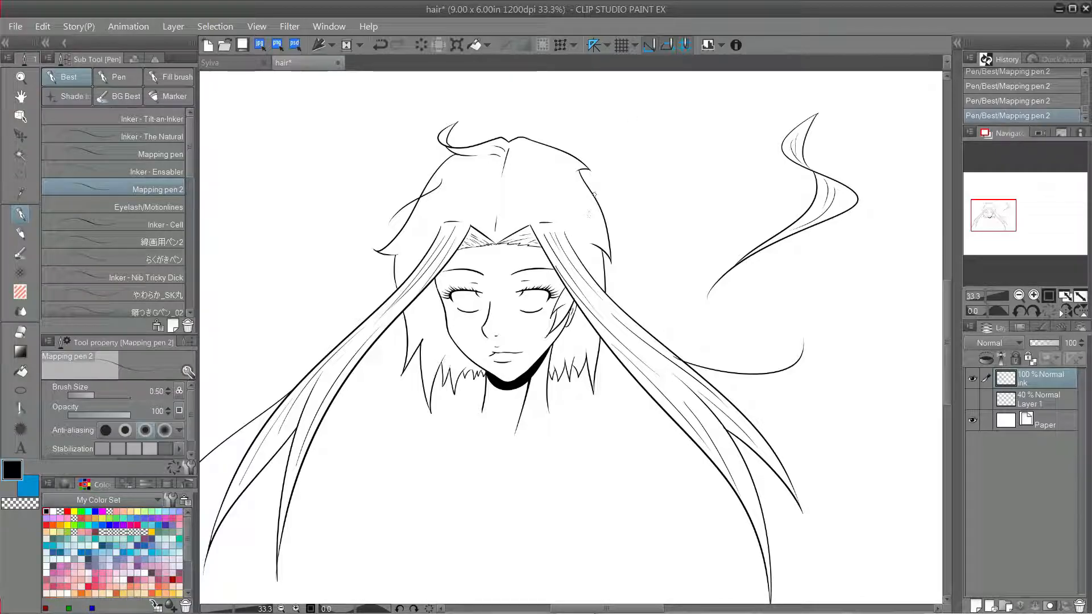
{"action": "key", "text": "ctrl+z"}
{"action": "mouse_move", "coordinate": [496, 181]}
{"action": "left_mouse_down"}
{"action": "mouse_move", "coordinate": [481, 177]}
{"action": "mouse_move", "coordinate": [478, 208]}
{"action": "left_mouse_up"}
{"action": "key", "text": "ctrl+z"}
{"action": "key", "text": "ctrl+y"}
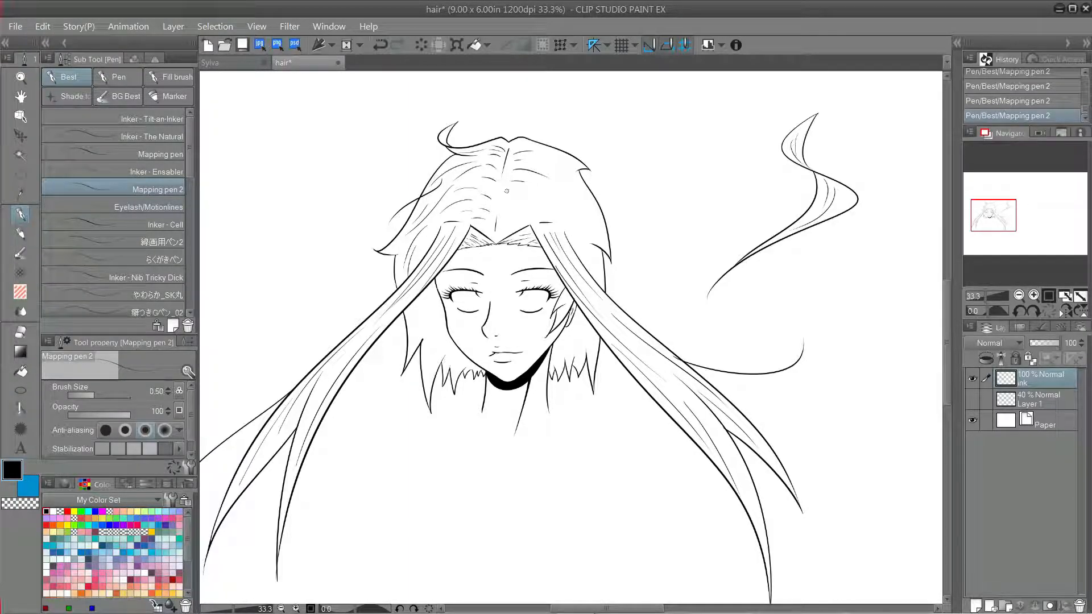
{"action": "key", "text": "ctrl+z"}
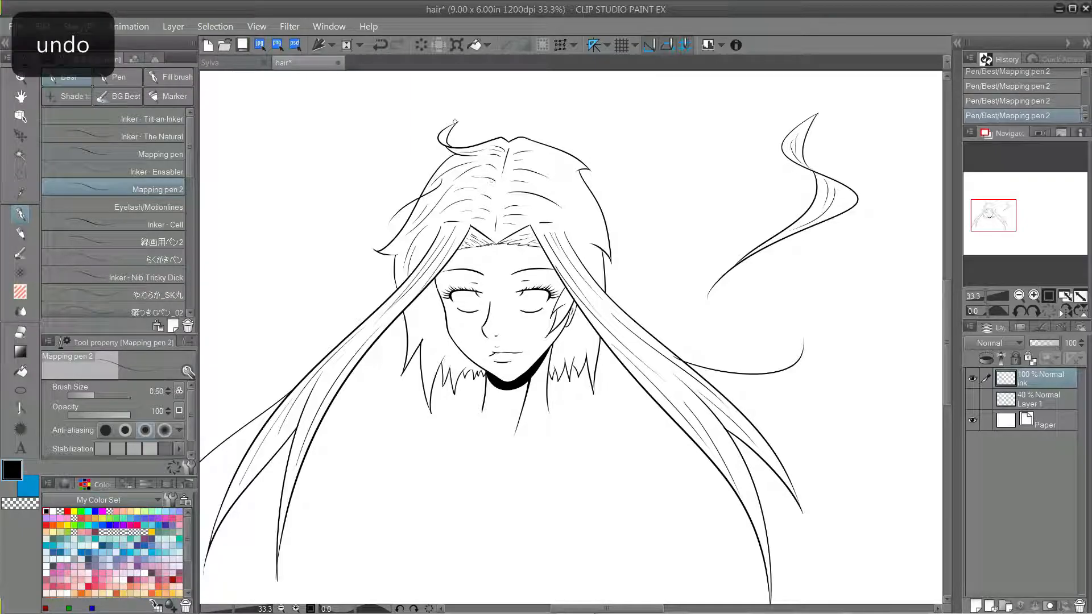
Ink thin strand lines on the right side of the first head's hair and in the short hair beside the neck
{"action": "left_click_drag", "start_coordinate": [541, 182], "coordinate": [596, 229]}
{"action": "key", "text": "ctrl+z"}
{"action": "key", "text": "ctrl+z"}
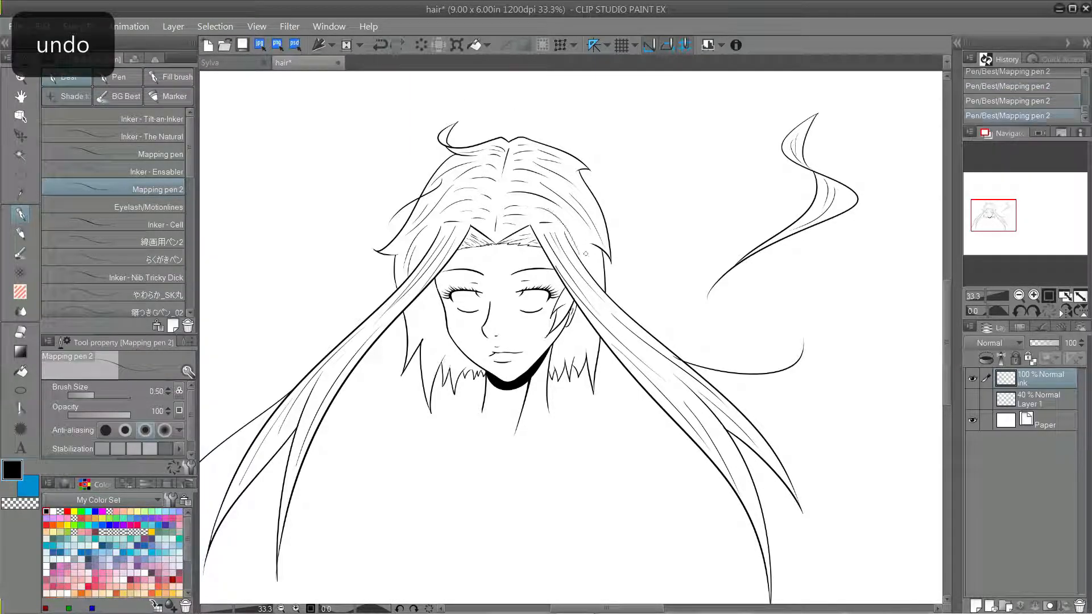
{"action": "key", "text": "ctrl+z"}
{"action": "key", "text": "ctrl+y"}
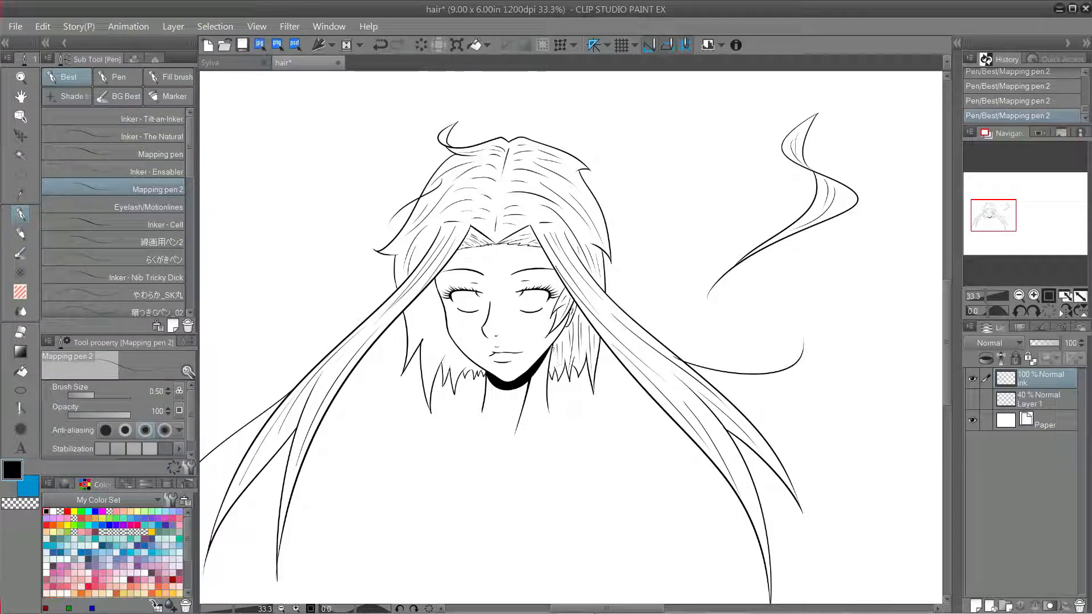
Ink thin strand lines in the short hair beside the first head's left cheek
{"action": "key", "text": "ctrl+z"}
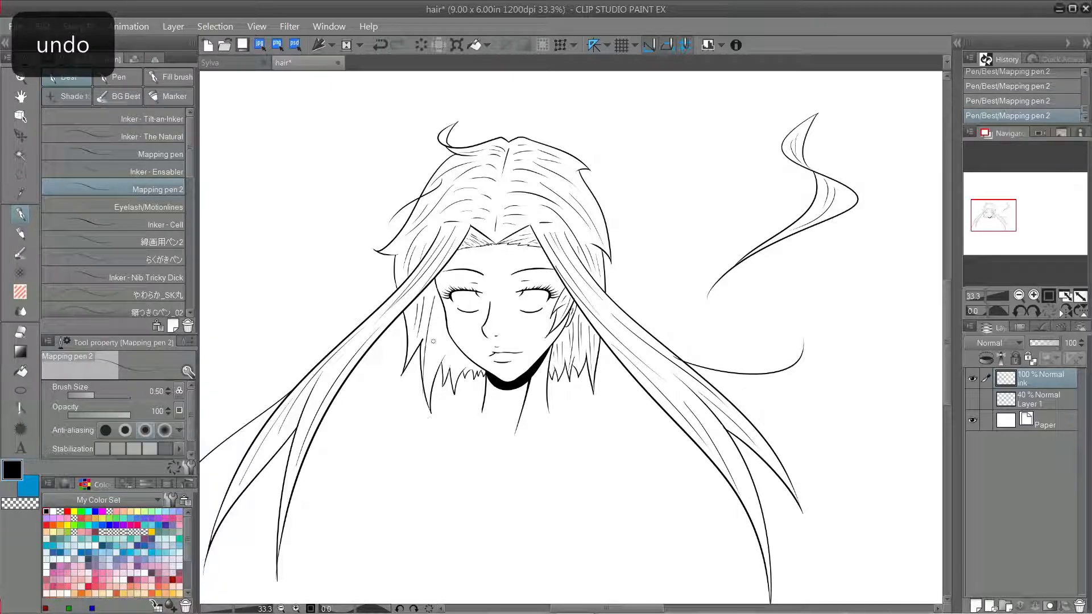
{"action": "key", "text": "ctrl+z"}
{"action": "key", "text": "ctrl+z"}
{"action": "key", "text": "ctrl+z"}
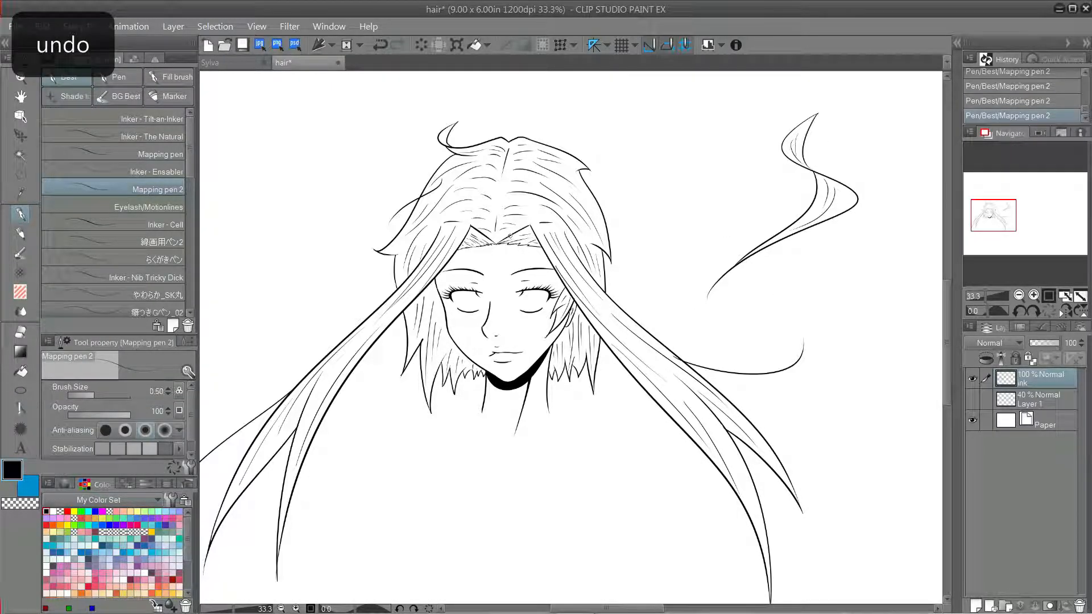
Save the file and show the blue sketch layer for the second head with the ponytail
{"action": "left_click", "coordinate": [242, 44]}
{"action": "left_click", "coordinate": [973, 399]}
{"action": "mouse_move", "coordinate": [858, 239]}
{"action": "left_mouse_down"}
{"action": "mouse_move", "coordinate": [523, 237]}
{"action": "mouse_move", "coordinate": [219, 317]}
{"action": "left_mouse_up"}
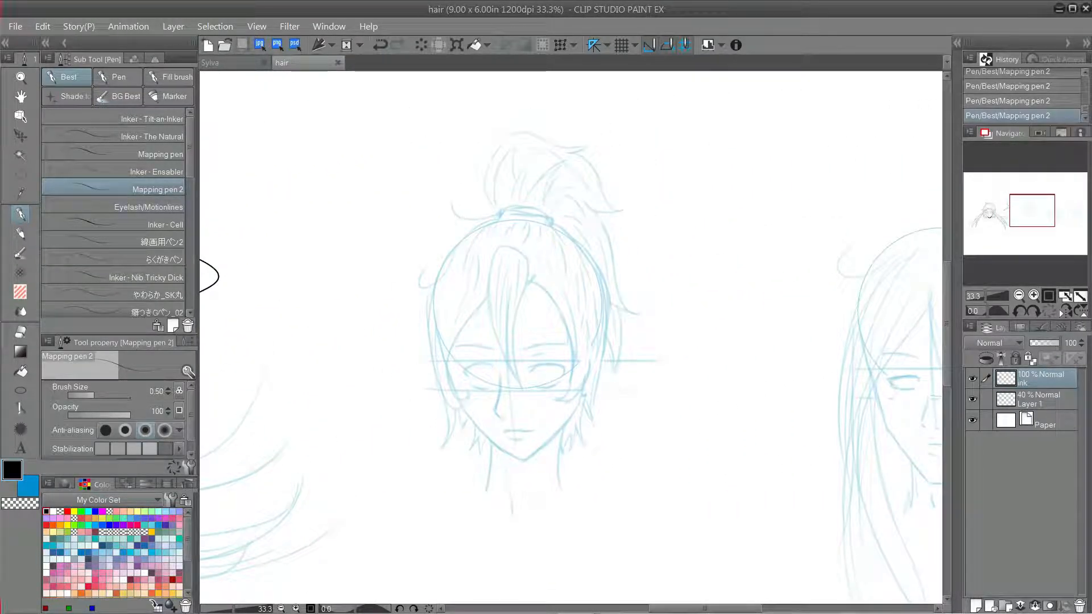
Ink the hair tie and the curved outline of the second head's crown, continuing down its right side
{"action": "key", "text": "ctrl+plus"}
{"action": "key", "text": "ctrl+z"}
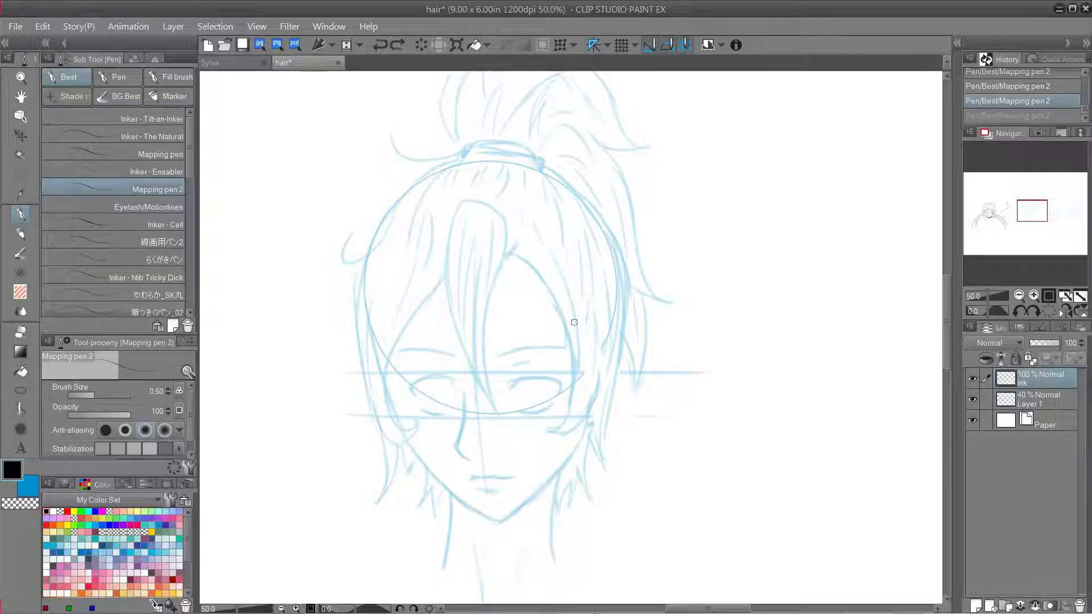
{"action": "left_click_drag", "start_coordinate": [454, 163], "coordinate": [531, 162]}
{"action": "key", "text": "ctrl+z"}
{"action": "mouse_move", "coordinate": [409, 190]}
{"action": "left_mouse_down"}
{"action": "mouse_move", "coordinate": [487, 161]}
{"action": "mouse_move", "coordinate": [548, 170]}
{"action": "left_mouse_up"}
{"action": "key", "text": "ctrl+z"}
{"action": "key", "text": "ctrl+z"}
{"action": "mouse_move", "coordinate": [474, 163]}
{"action": "left_mouse_down"}
{"action": "mouse_move", "coordinate": [538, 170]}
{"action": "mouse_move", "coordinate": [485, 183]}
{"action": "mouse_move", "coordinate": [580, 196]}
{"action": "left_mouse_up"}
{"action": "key", "text": "ctrl+z"}
{"action": "left_click_drag", "start_coordinate": [604, 242], "coordinate": [623, 321]}
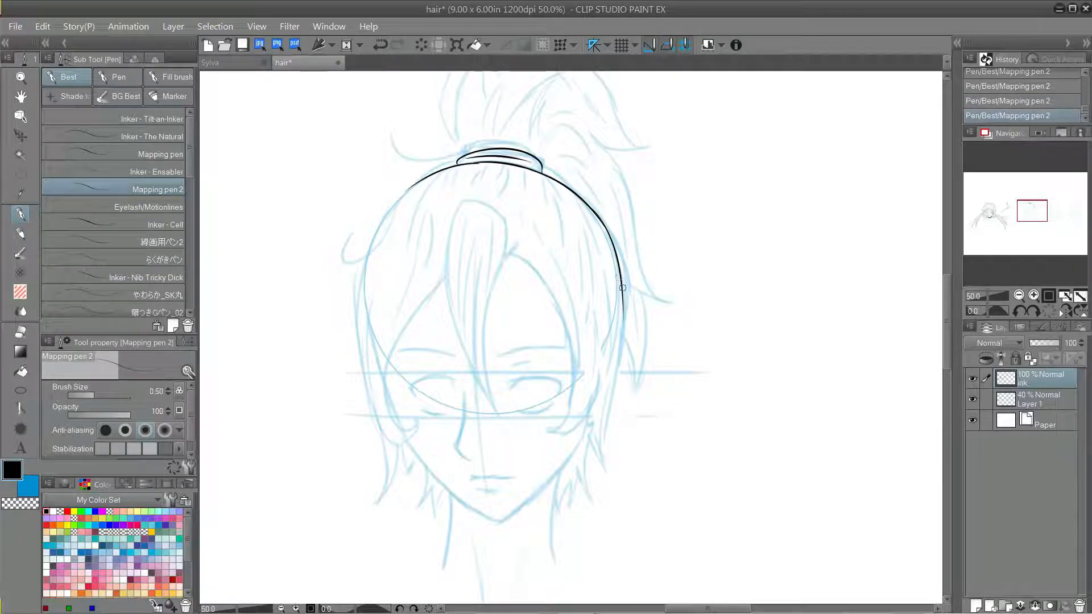
Ink the outer right hair lock down to a pointed tip beside the jaw
{"action": "left_click_drag", "start_coordinate": [622, 284], "coordinate": [622, 472]}
{"action": "left_click_drag", "start_coordinate": [606, 401], "coordinate": [623, 473]}
{"action": "key", "text": "ctrl+z"}
{"action": "key", "text": "ctrl+y"}
Ink the central bang falling between the eyes as two curved lines meeting in a point
{"action": "left_click_drag", "start_coordinate": [450, 212], "coordinate": [505, 451]}
{"action": "left_click_drag", "start_coordinate": [521, 291], "coordinate": [505, 454]}
{"action": "key", "text": "ctrl+z"}
Ink the left fringe strand from the central bang down to a small hooked tip beside the cheek
{"action": "mouse_move", "coordinate": [489, 241]}
{"action": "left_mouse_down"}
{"action": "mouse_move", "coordinate": [505, 450]}
{"action": "mouse_move", "coordinate": [498, 292]}
{"action": "mouse_move", "coordinate": [409, 413]}
{"action": "mouse_move", "coordinate": [422, 405]}
{"action": "left_mouse_up"}
{"action": "key", "text": "ctrl+z"}
{"action": "key", "text": "ctrl+y"}
{"action": "key", "text": "ctrl+z"}
{"action": "key", "text": "ctrl+z"}
{"action": "key", "text": "ctrl+z"}
{"action": "key", "text": "ctrl+z"}
{"action": "mouse_move", "coordinate": [442, 280]}
{"action": "left_mouse_down"}
{"action": "mouse_move", "coordinate": [417, 425]}
{"action": "mouse_move", "coordinate": [438, 296]}
{"action": "left_mouse_up"}
{"action": "key", "text": "ctrl+z"}
{"action": "left_click_drag", "start_coordinate": [418, 424], "coordinate": [393, 439]}
Ink the left outline of the head's hair from the crown down to eye level
{"action": "mouse_move", "coordinate": [371, 244]}
{"action": "left_mouse_down"}
{"action": "mouse_move", "coordinate": [364, 489]}
{"action": "mouse_move", "coordinate": [373, 326]}
{"action": "left_mouse_up"}
{"action": "key", "text": "ctrl+z"}
{"action": "key", "text": "ctrl+z"}
{"action": "left_click_drag", "start_coordinate": [371, 248], "coordinate": [367, 337]}
{"action": "key", "text": "ctrl+z"}
{"action": "mouse_move", "coordinate": [370, 250]}
{"action": "left_mouse_down"}
{"action": "mouse_move", "coordinate": [382, 359]}
{"action": "mouse_move", "coordinate": [362, 306]}
{"action": "mouse_move", "coordinate": [371, 296]}
{"action": "mouse_move", "coordinate": [370, 317]}
{"action": "left_mouse_up"}
{"action": "key", "text": "ctrl+z"}
{"action": "key", "text": "ctrl+z"}
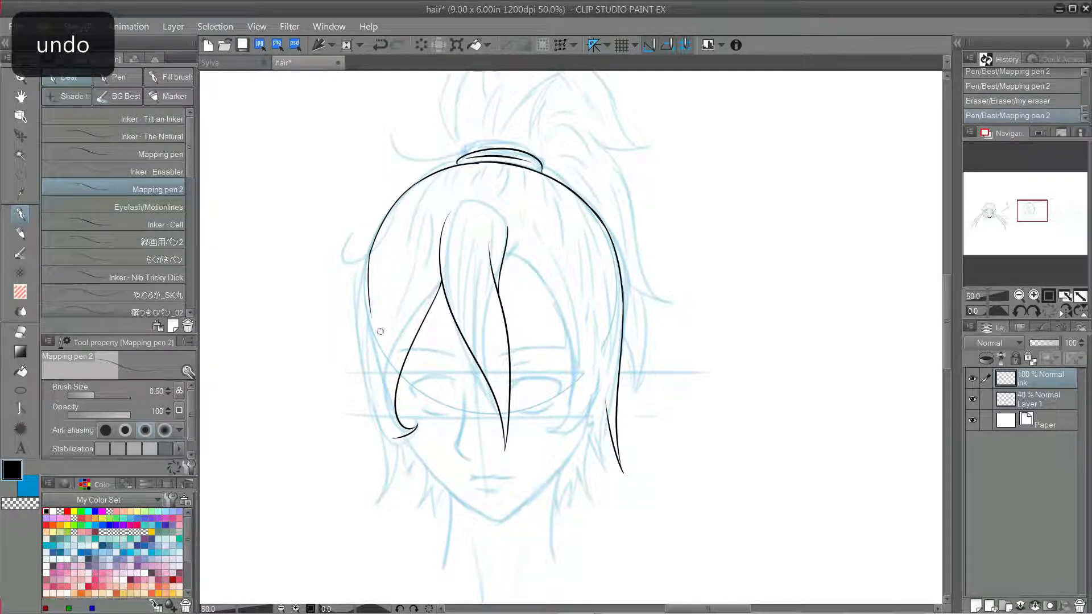
Ink the top curve of the central bang and short strand lines running down from the hair tie
{"action": "left_click_drag", "start_coordinate": [463, 197], "coordinate": [487, 204]}
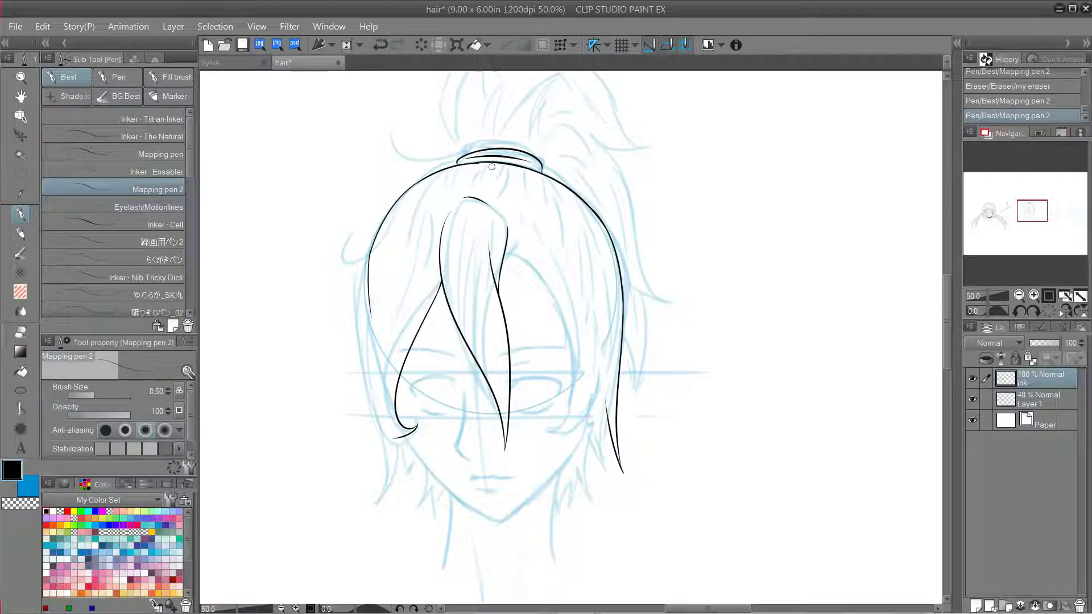
{"action": "left_click_drag", "start_coordinate": [493, 162], "coordinate": [466, 160]}
{"action": "key", "text": "ctrl+z"}
{"action": "left_click_drag", "start_coordinate": [421, 265], "coordinate": [420, 269]}
{"action": "key", "text": "ctrl+z"}
{"action": "left_click_drag", "start_coordinate": [464, 166], "coordinate": [420, 237]}
{"action": "key", "text": "ctrl+z"}
{"action": "key", "text": "ctrl+z"}
{"action": "left_click_drag", "start_coordinate": [535, 172], "coordinate": [556, 234]}
{"action": "left_click_drag", "start_coordinate": [545, 180], "coordinate": [571, 277]}
{"action": "mouse_move", "coordinate": [465, 169]}
{"action": "left_mouse_down"}
{"action": "mouse_move", "coordinate": [419, 215]}
{"action": "mouse_move", "coordinate": [485, 189]}
{"action": "left_mouse_up"}
{"action": "key", "text": "ctrl+z"}
{"action": "mouse_move", "coordinate": [506, 169]}
{"action": "left_mouse_down"}
{"action": "mouse_move", "coordinate": [509, 218]}
{"action": "mouse_move", "coordinate": [529, 196]}
{"action": "left_mouse_up"}
{"action": "key", "text": "ctrl+z"}
Ink the right fringe strand curving from the central bang down to a hooked tip beside the cheek
{"action": "left_click_drag", "start_coordinate": [507, 246], "coordinate": [549, 433]}
{"action": "key", "text": "ctrl+z"}
{"action": "key", "text": "ctrl+z"}
{"action": "key", "text": "ctrl+z"}
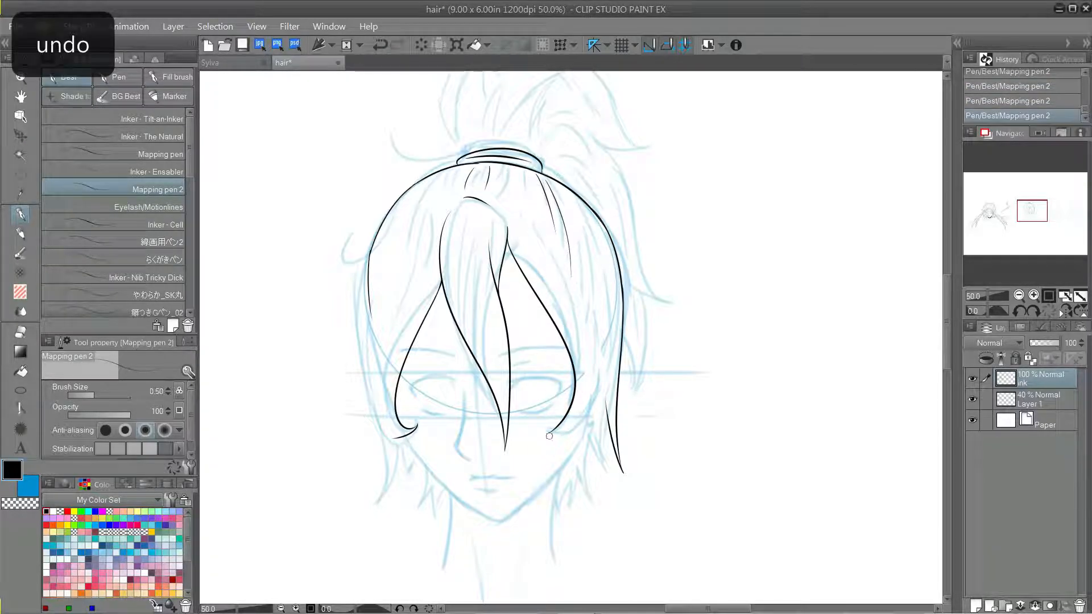
Ink the jagged short hair ends beside the right side of the jaw
{"action": "mouse_move", "coordinate": [598, 414]}
{"action": "left_mouse_down"}
{"action": "mouse_move", "coordinate": [571, 439]}
{"action": "mouse_move", "coordinate": [588, 492]}
{"action": "left_mouse_up"}
{"action": "key", "text": "ctrl+z"}
{"action": "mouse_move", "coordinate": [587, 492]}
{"action": "left_mouse_down"}
{"action": "mouse_move", "coordinate": [584, 470]}
{"action": "mouse_move", "coordinate": [572, 495]}
{"action": "left_mouse_up"}
{"action": "key", "text": "ctrl+z"}
{"action": "mouse_move", "coordinate": [584, 467]}
{"action": "left_mouse_down"}
{"action": "mouse_move", "coordinate": [574, 493]}
{"action": "mouse_move", "coordinate": [570, 474]}
{"action": "left_mouse_up"}
{"action": "left_click_drag", "start_coordinate": [570, 474], "coordinate": [562, 500]}
{"action": "key", "text": "ctrl+z"}
Ink the outer left hair lock with its outward flick and the first pointed tip below it
{"action": "mouse_move", "coordinate": [368, 279]}
{"action": "left_mouse_down"}
{"action": "mouse_move", "coordinate": [358, 424]}
{"action": "mouse_move", "coordinate": [348, 413]}
{"action": "left_mouse_up"}
{"action": "left_click_drag", "start_coordinate": [348, 413], "coordinate": [364, 398]}
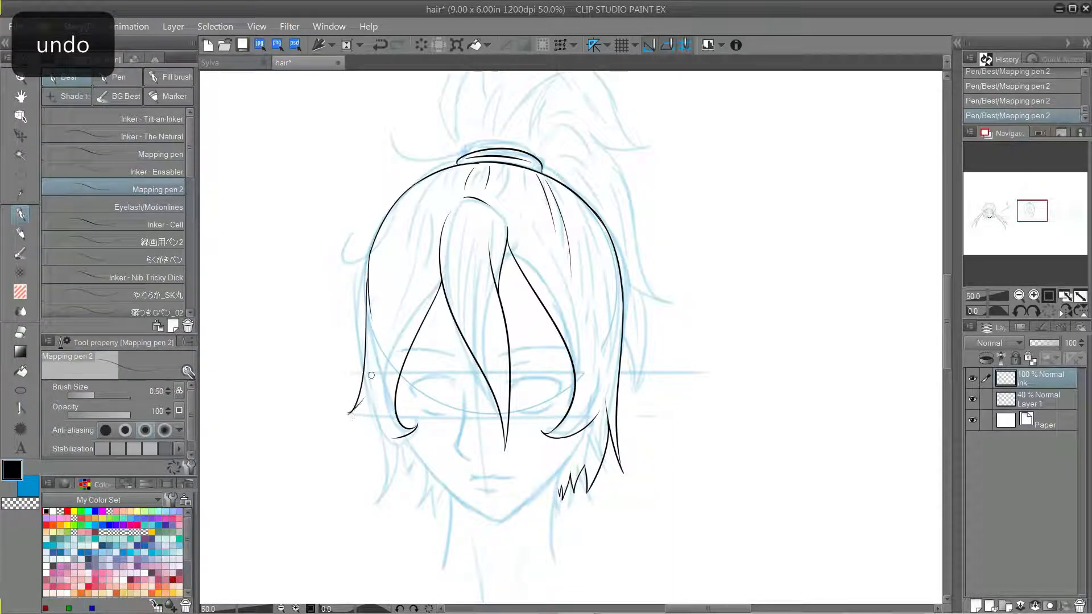
{"action": "left_click_drag", "start_coordinate": [378, 488], "coordinate": [376, 492]}
{"action": "left_click_drag", "start_coordinate": [377, 491], "coordinate": [390, 448]}
{"action": "key", "text": "ctrl+z"}
{"action": "key", "text": "ctrl+z"}
{"action": "left_click_drag", "start_coordinate": [377, 490], "coordinate": [391, 448]}
{"action": "mouse_move", "coordinate": [392, 449]}
{"action": "left_mouse_down"}
{"action": "mouse_move", "coordinate": [407, 499]}
{"action": "mouse_move", "coordinate": [408, 463]}
{"action": "left_mouse_up"}
{"action": "key", "text": "ctrl+z"}
Ink the second pointed hair tip beside the left side of the jaw
{"action": "left_click_drag", "start_coordinate": [408, 463], "coordinate": [419, 490]}
{"action": "mouse_move", "coordinate": [419, 490]}
{"action": "left_mouse_down"}
{"action": "mouse_move", "coordinate": [422, 476]}
{"action": "mouse_move", "coordinate": [429, 496]}
{"action": "left_mouse_up"}
{"action": "left_click_drag", "start_coordinate": [428, 495], "coordinate": [434, 481]}
{"action": "key", "text": "ctrl+z"}
{"action": "key", "text": "ctrl+z"}
{"action": "left_click_drag", "start_coordinate": [390, 448], "coordinate": [399, 495]}
{"action": "mouse_move", "coordinate": [399, 495]}
{"action": "left_mouse_down"}
{"action": "mouse_move", "coordinate": [406, 461]}
{"action": "mouse_move", "coordinate": [404, 523]}
{"action": "left_mouse_up"}
{"action": "key", "text": "ctrl+z"}
{"action": "key", "text": "ctrl+z"}
{"action": "left_click_drag", "start_coordinate": [403, 523], "coordinate": [402, 467]}
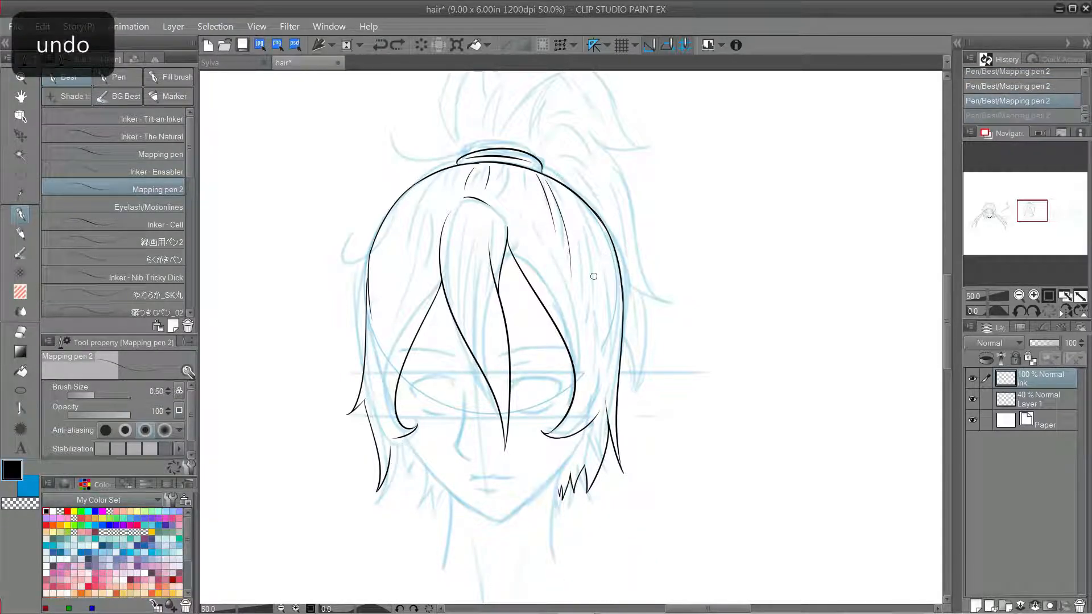
{"action": "left_click_drag", "start_coordinate": [391, 451], "coordinate": [416, 509]}
{"action": "mouse_move", "coordinate": [417, 509]}
{"action": "left_mouse_down"}
{"action": "mouse_move", "coordinate": [412, 475]}
{"action": "mouse_move", "coordinate": [415, 491]}
{"action": "left_mouse_up"}
{"action": "key", "text": "ctrl+z"}
{"action": "key", "text": "ctrl+z"}
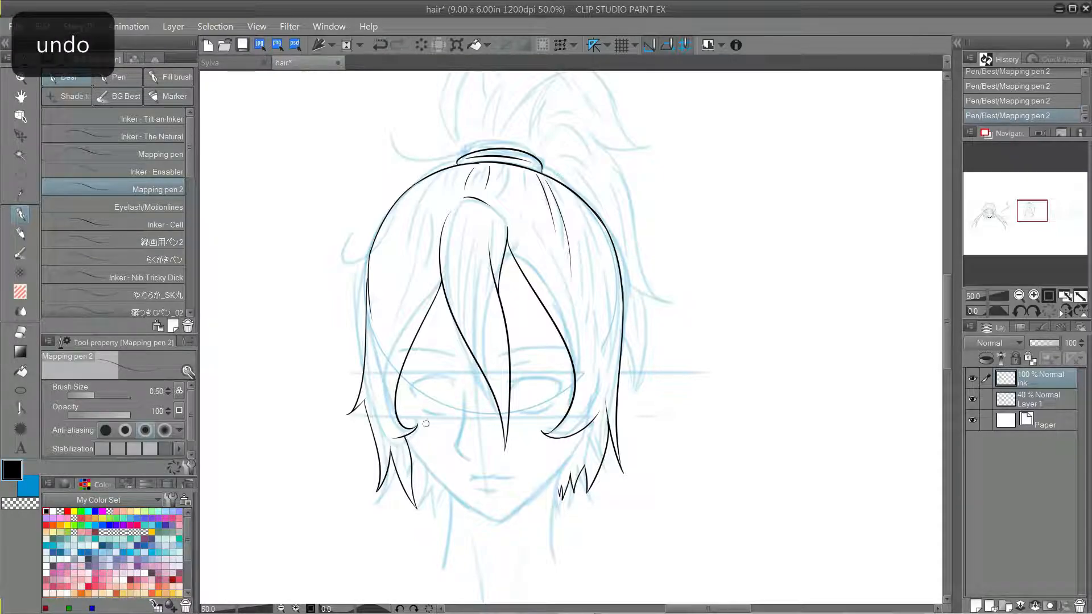
Ink the jawline from both hooked fringe tips down to a pointed chin
{"action": "left_click_drag", "start_coordinate": [406, 436], "coordinate": [458, 504]}
{"action": "key", "text": "ctrl+z"}
{"action": "mouse_move", "coordinate": [583, 431]}
{"action": "left_mouse_down"}
{"action": "mouse_move", "coordinate": [482, 520]}
{"action": "mouse_move", "coordinate": [409, 435]}
{"action": "left_mouse_up"}
{"action": "key", "text": "ctrl+y"}
{"action": "key", "text": "ctrl+z"}
{"action": "left_click_drag", "start_coordinate": [493, 520], "coordinate": [409, 435]}
{"action": "key", "text": "ctrl+z"}
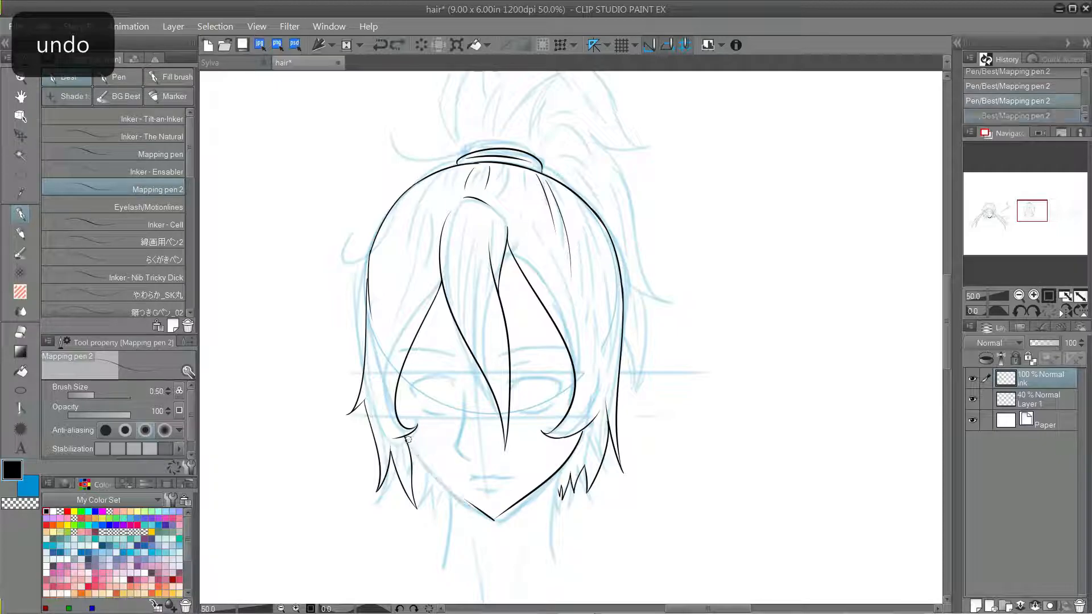
{"action": "left_click_drag", "start_coordinate": [494, 520], "coordinate": [406, 436]}
{"action": "key", "text": "ctrl+z"}
{"action": "left_click_drag", "start_coordinate": [493, 520], "coordinate": [406, 436]}
{"action": "key", "text": "ctrl+z"}
{"action": "left_click_drag", "start_coordinate": [494, 520], "coordinate": [406, 436]}
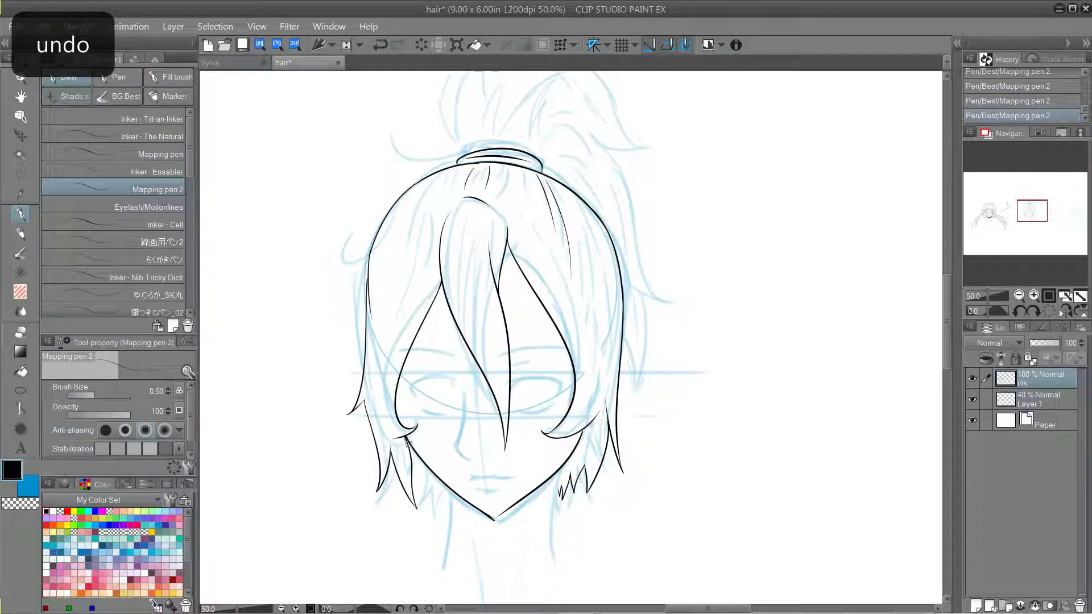
Ink both neck lines and the curved lower edge of the shadow under the chin
{"action": "left_click_drag", "start_coordinate": [454, 494], "coordinate": [450, 561]}
{"action": "left_click_drag", "start_coordinate": [560, 469], "coordinate": [555, 559]}
{"action": "key", "text": "ctrl+z"}
{"action": "mouse_move", "coordinate": [456, 499]}
{"action": "left_mouse_down"}
{"action": "mouse_move", "coordinate": [547, 485]}
{"action": "mouse_move", "coordinate": [532, 505]}
{"action": "left_mouse_up"}
{"action": "key", "text": "ctrl+z"}
{"action": "key", "text": "ctrl+z"}
{"action": "key", "text": "ctrl+z"}
{"action": "left_click_drag", "start_coordinate": [560, 470], "coordinate": [534, 503]}
Hide the blue sketch layer and fill the shadow under the chin with black
{"action": "left_click", "coordinate": [972, 399]}
{"action": "key", "text": "g"}
{"action": "left_click", "coordinate": [483, 513]}
{"action": "key", "text": "p"}
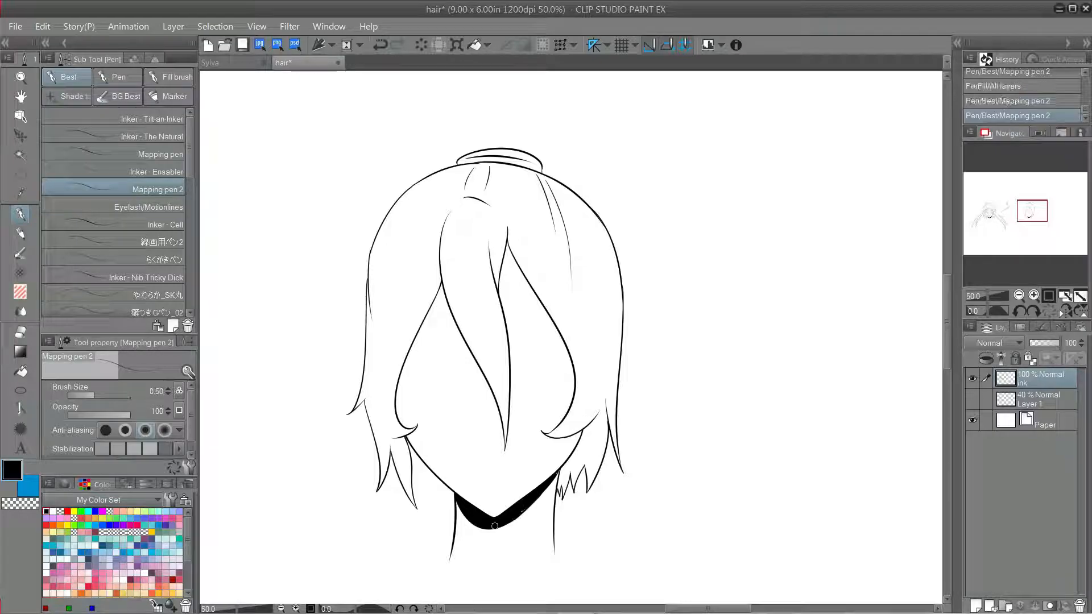
{"action": "key", "text": "ctrl+z"}
{"action": "key", "text": "ctrl+z"}
Check the drawing mirrored and ink a second, inner curve for the left fringe strand
{"action": "key", "text": "h"}
{"action": "key", "text": "h"}
{"action": "key", "text": "h"}
{"action": "key", "text": "h"}
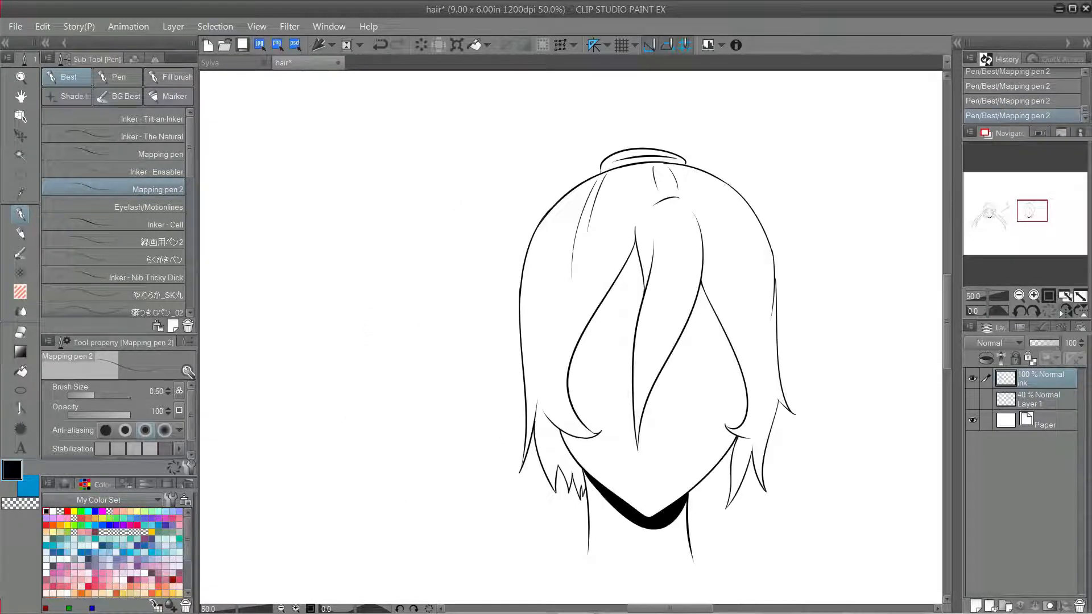
{"action": "key", "text": "ctrl+z"}
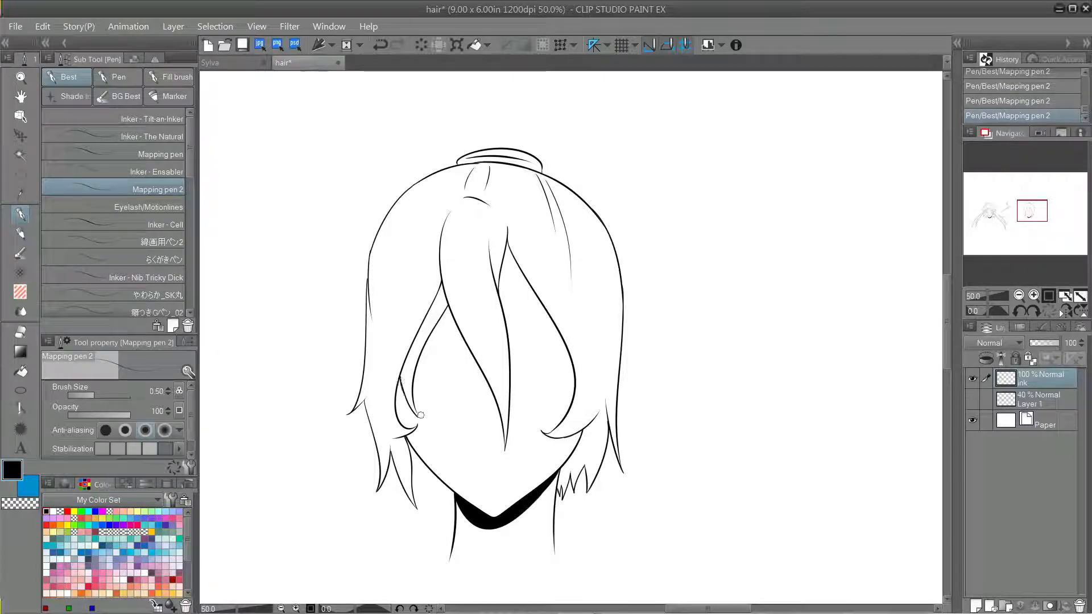
{"action": "key", "text": "ctrl+z"}
{"action": "key", "text": "ctrl+y"}
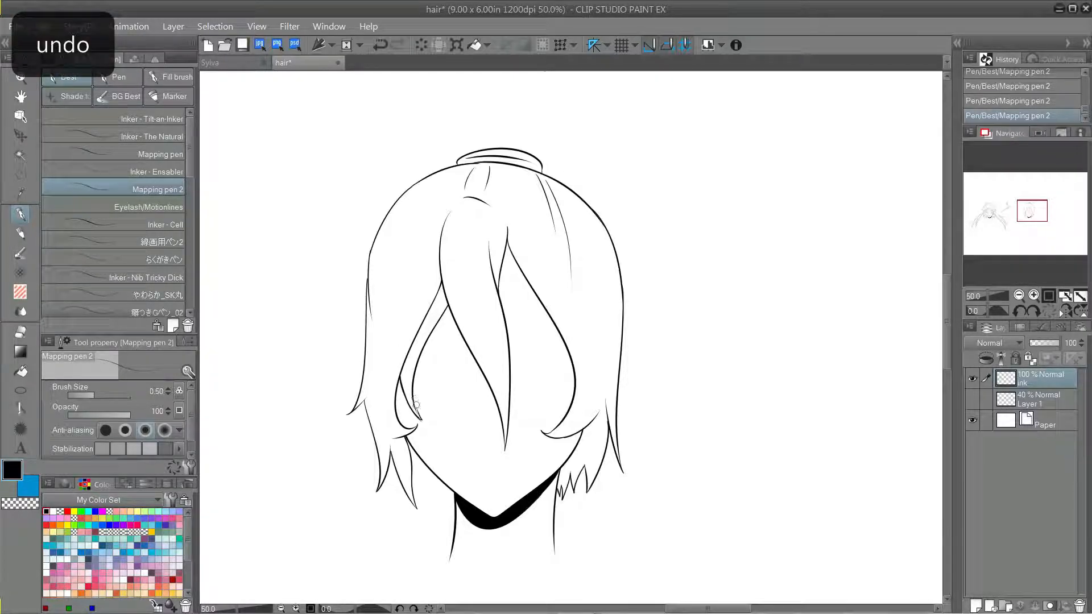
{"action": "mouse_move", "coordinate": [402, 412]}
{"action": "left_mouse_down"}
{"action": "mouse_move", "coordinate": [404, 365]}
{"action": "mouse_move", "coordinate": [429, 313]}
{"action": "left_mouse_up"}
{"action": "key", "text": "ctrl+z"}
{"action": "key", "text": "ctrl+z"}
Erase surplus line sections around the fringe strands using the transparent color
{"action": "key", "text": "c"}
{"action": "left_click_drag", "start_coordinate": [543, 431], "coordinate": [536, 434]}
{"action": "key", "text": "ctrl+z"}
{"action": "key", "text": "c"}
Ink the nose line and nostril over the blue sketch, hiding the sketch layer when finished
{"action": "left_click", "coordinate": [973, 399]}
{"action": "left_click_drag", "start_coordinate": [465, 415], "coordinate": [458, 439]}
{"action": "key", "text": "ctrl+z"}
{"action": "left_click_drag", "start_coordinate": [470, 392], "coordinate": [458, 433]}
{"action": "left_click_drag", "start_coordinate": [458, 432], "coordinate": [470, 444]}
{"action": "key", "text": "ctrl+z"}
{"action": "left_click", "coordinate": [483, 442]}
{"action": "left_click", "coordinate": [972, 400]}
{"action": "key", "text": "ctrl+z"}
Ink the mouth line and the small mark above it beneath the nose
{"action": "mouse_move", "coordinate": [458, 431]}
{"action": "left_mouse_down"}
{"action": "mouse_move", "coordinate": [475, 462]}
{"action": "mouse_move", "coordinate": [462, 475]}
{"action": "mouse_move", "coordinate": [492, 466]}
{"action": "left_mouse_up"}
{"action": "key", "text": "ctrl+z"}
{"action": "key", "text": "ctrl+z"}
{"action": "key", "text": "ctrl+z"}
{"action": "key", "text": "ctrl+z"}
{"action": "key", "text": "ctrl+z"}
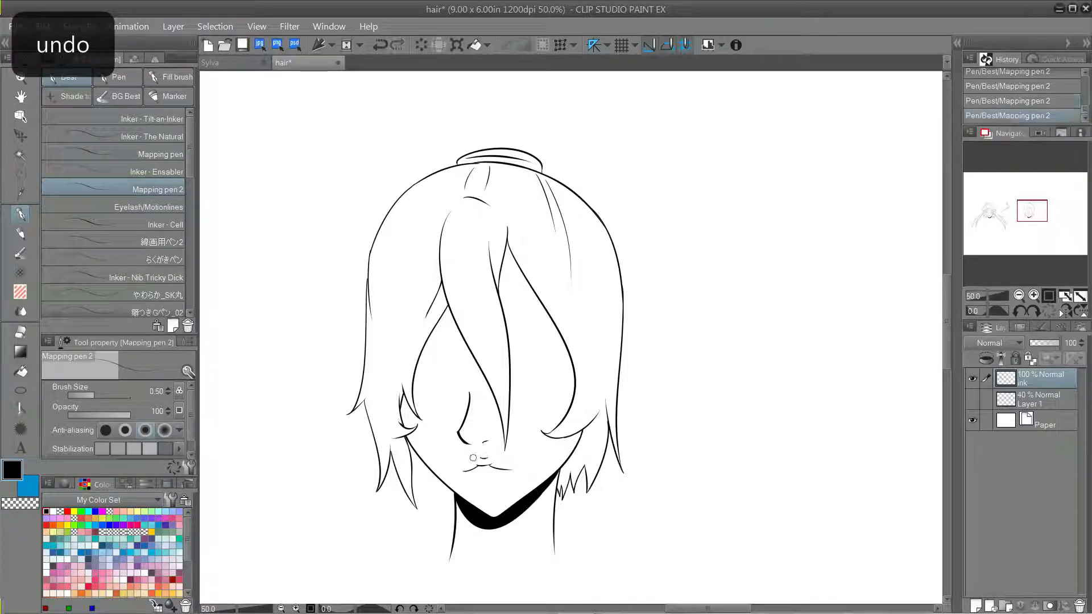
Ink the upper and lower lip contours around the mouth line
{"action": "key", "text": "ctrl+z"}
{"action": "left_click_drag", "start_coordinate": [475, 468], "coordinate": [492, 467]}
{"action": "key", "text": "ctrl+z"}
{"action": "key", "text": "ctrl+z"}
{"action": "key", "text": "ctrl+z"}
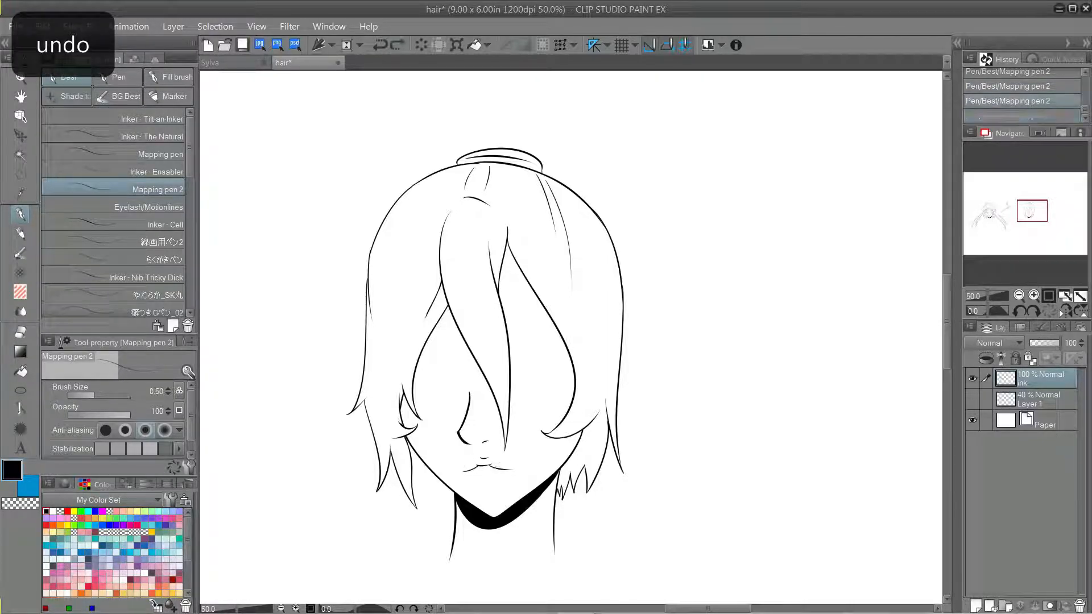
{"action": "left_click_drag", "start_coordinate": [896, 371], "coordinate": [676, 97]}
{"action": "mouse_move", "coordinate": [673, 464]}
{"action": "left_mouse_down"}
{"action": "mouse_move", "coordinate": [690, 433]}
{"action": "mouse_move", "coordinate": [492, 477]}
{"action": "left_mouse_up"}
{"action": "key", "text": "ctrl+z"}
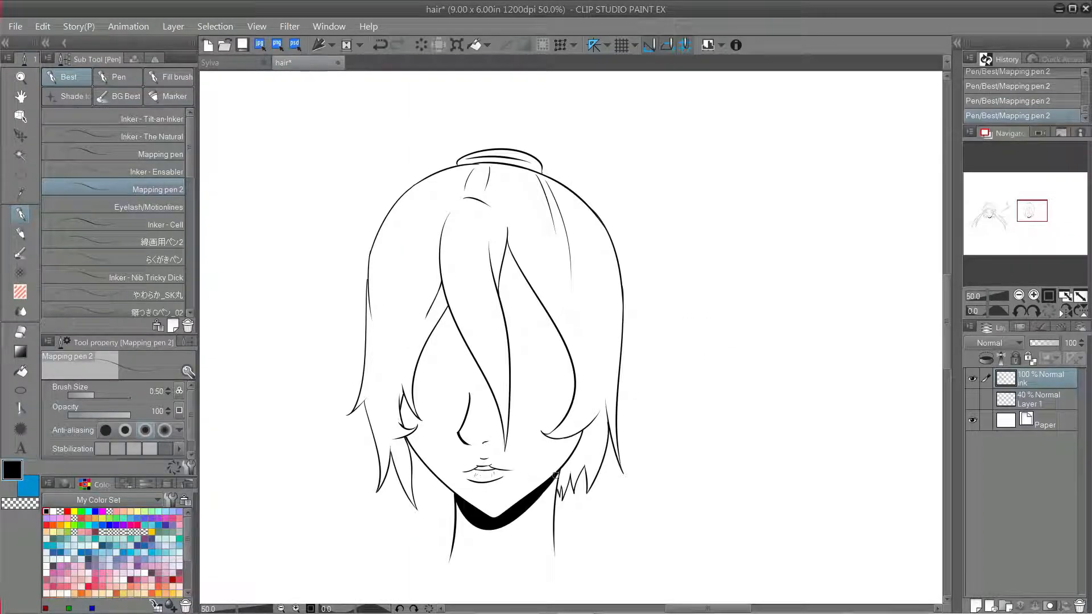
Ink the short philtrum mark between the nose and the upper lip
{"action": "key", "text": "ctrl+z"}
{"action": "left_click_drag", "start_coordinate": [474, 459], "coordinate": [471, 463]}
{"action": "key", "text": "ctrl+z"}
{"action": "key", "text": "ctrl+y"}
Ink both eyebrow lines on the face after checking their placement against the blue sketch
{"action": "left_click", "coordinate": [972, 400]}
{"action": "left_click", "coordinate": [972, 399]}
{"action": "key", "text": "ctrl+z"}
{"action": "left_click_drag", "start_coordinate": [427, 342], "coordinate": [458, 345]}
{"action": "key", "text": "ctrl+z"}
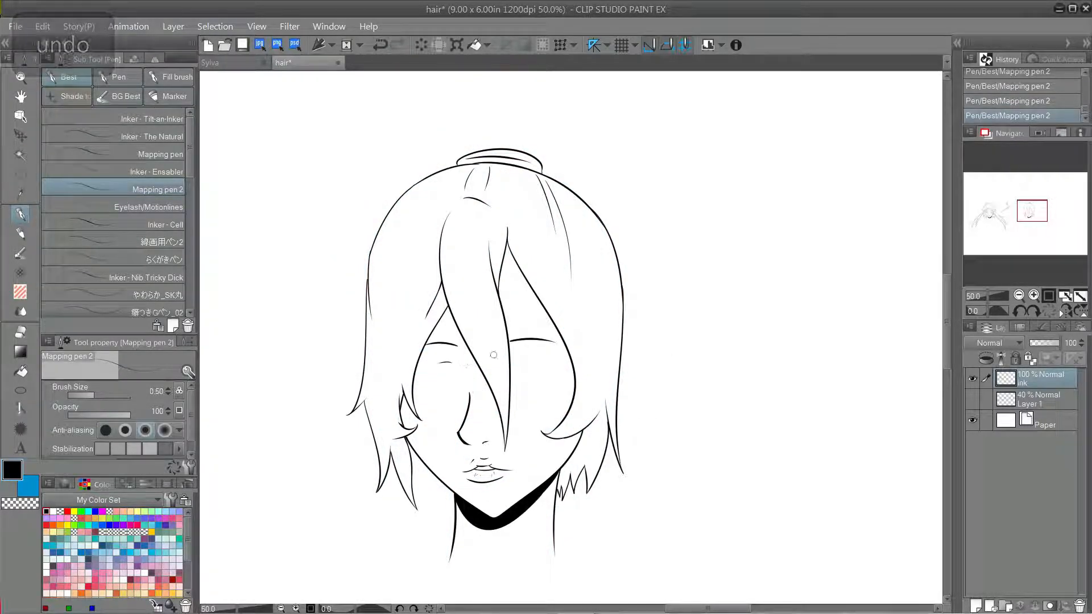
Ink the eye right of the fringe with a thick upper lid, lashes and a short lower lid line
{"action": "mouse_move", "coordinate": [512, 370]}
{"action": "left_mouse_down"}
{"action": "mouse_move", "coordinate": [549, 379]}
{"action": "mouse_move", "coordinate": [562, 365]}
{"action": "mouse_move", "coordinate": [535, 365]}
{"action": "mouse_move", "coordinate": [552, 370]}
{"action": "mouse_move", "coordinate": [539, 387]}
{"action": "left_mouse_up"}
{"action": "key", "text": "ctrl+z"}
{"action": "key", "text": "ctrl+z"}
{"action": "key", "text": "ctrl+z"}
{"action": "key", "text": "ctrl+z"}
{"action": "key", "text": "ctrl+z"}
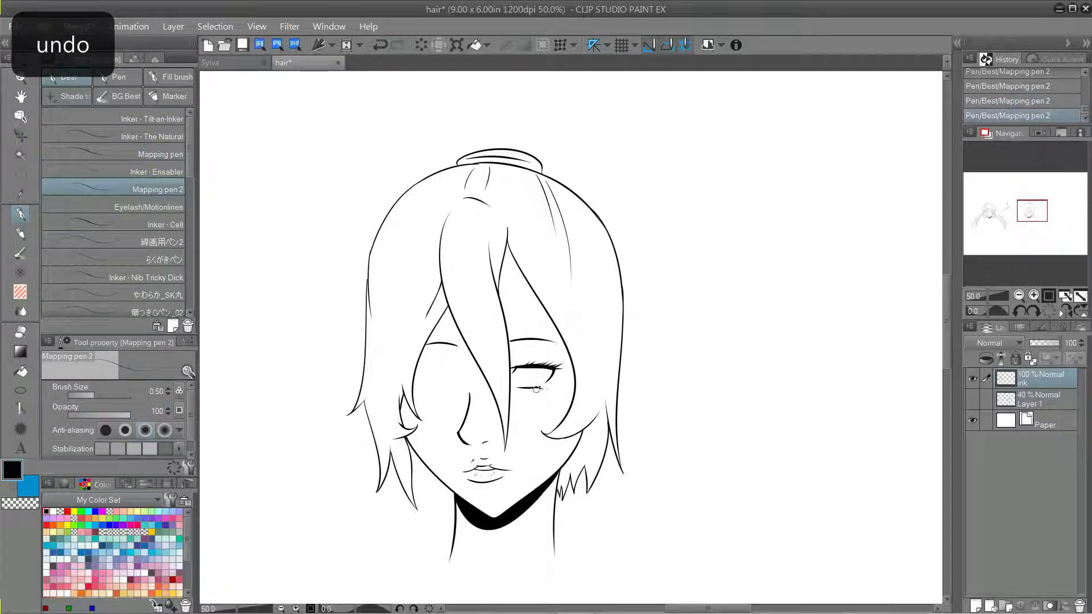
{"action": "key", "text": "ctrl+z"}
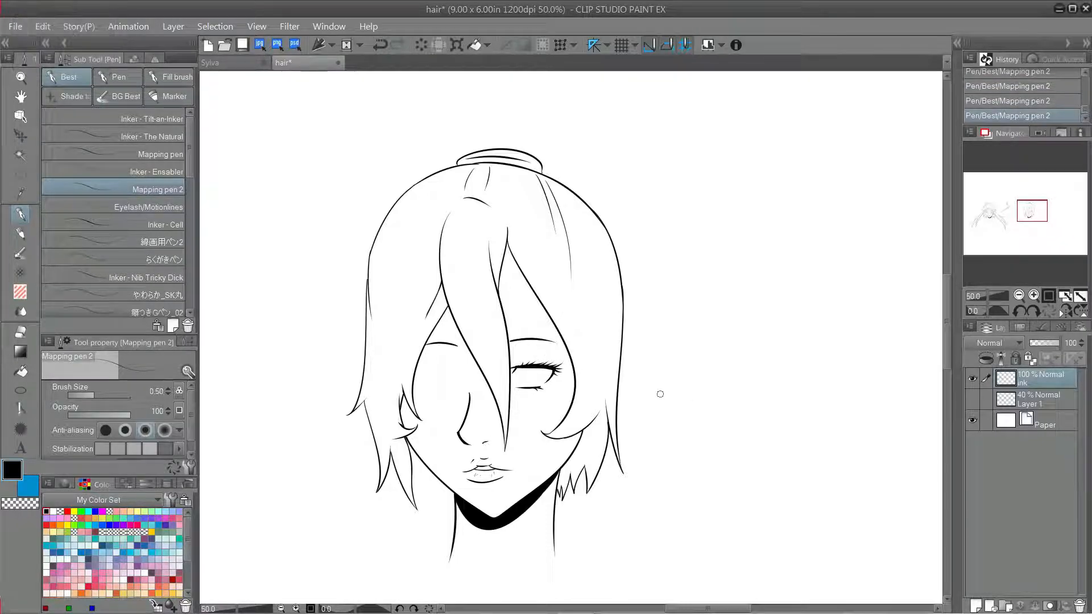
Add the thin eyelid crease above the inked eye, using the finished first head as a reference
{"action": "left_click_drag", "start_coordinate": [517, 353], "coordinate": [535, 349]}
{"action": "key", "text": "ctrl+z"}
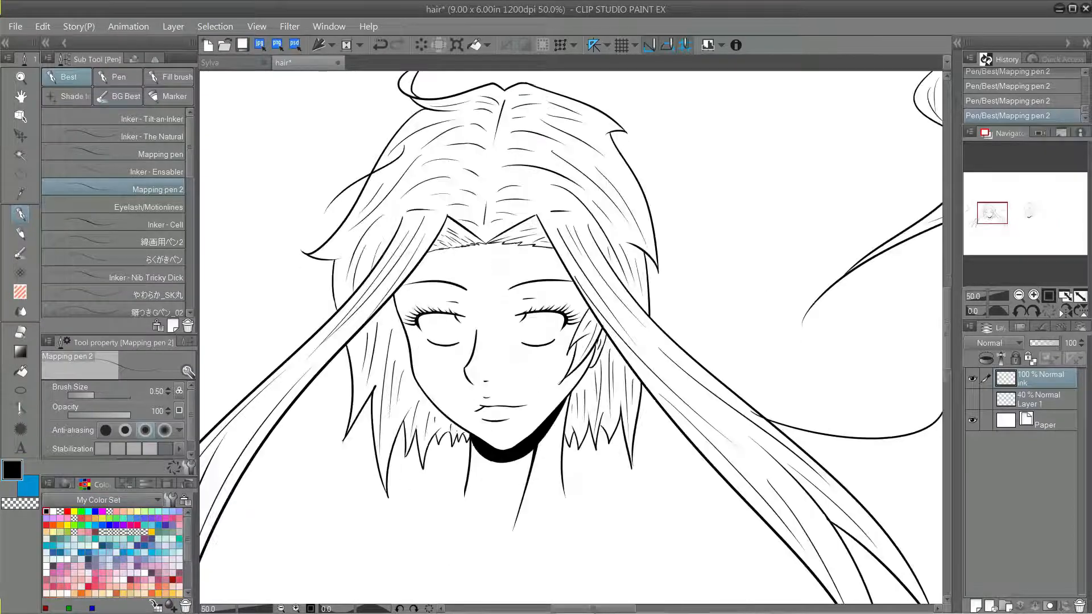
{"action": "left_click", "coordinate": [1024, 211]}
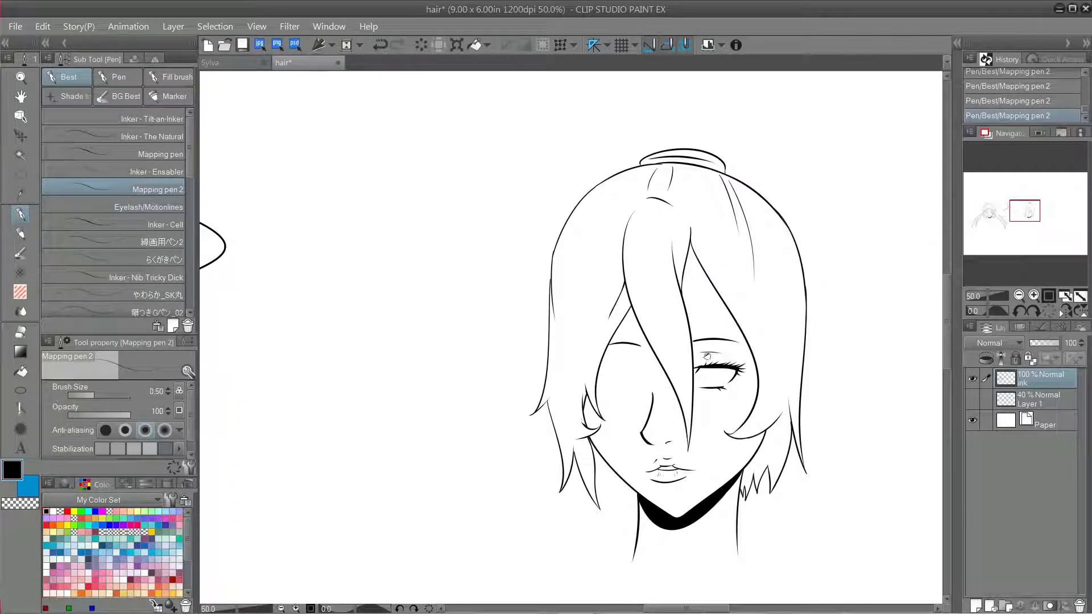
{"action": "left_click_drag", "start_coordinate": [1024, 211], "coordinate": [1029, 212]}
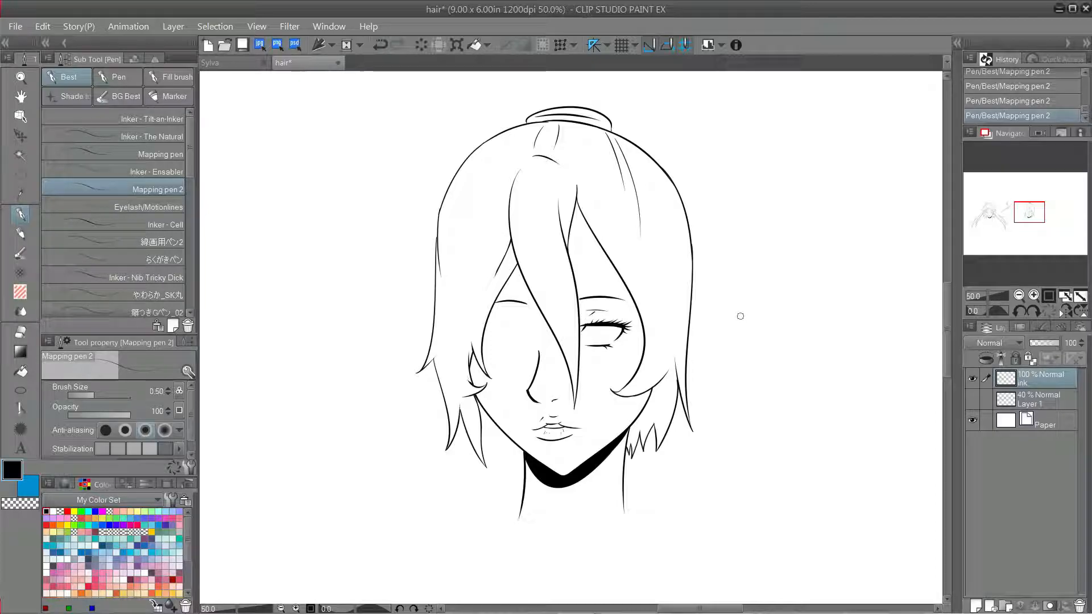
Select the inked eye with a Polyline marquee and paste a copy of it onto a new layer
{"action": "key", "text": "m"}
{"action": "left_click", "coordinate": [582, 359]}
{"action": "left_click", "coordinate": [618, 369]}
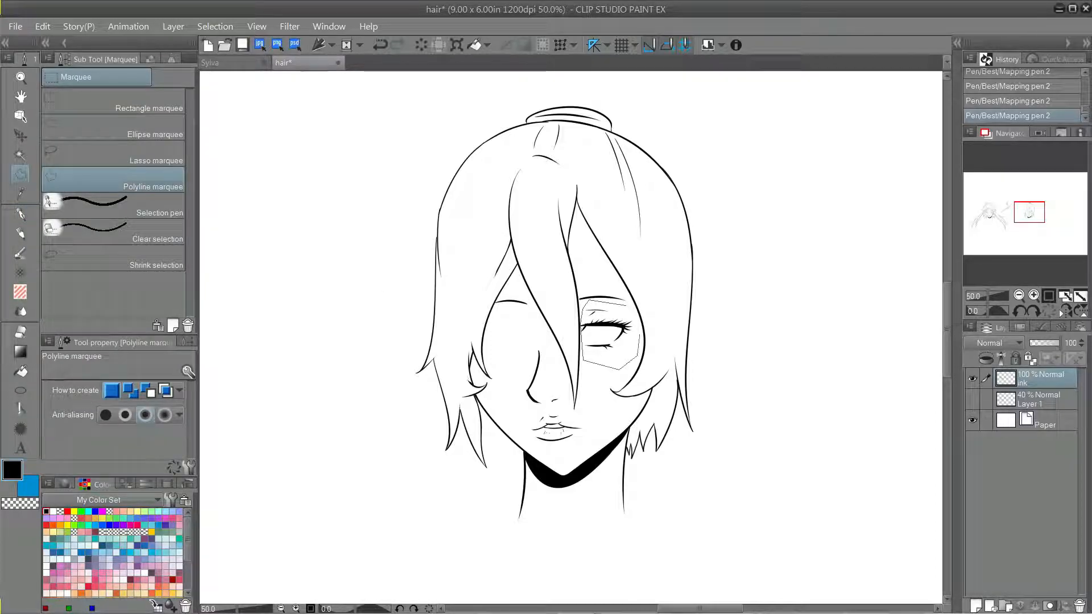
{"action": "double_click", "coordinate": [637, 316]}
{"action": "key", "text": "ctrl+c"}
{"action": "key", "text": "ctrl+v"}
Flip the copied eye horizontally and place it under the left eyebrow
{"action": "key", "text": "ctrl+t"}
{"action": "left_click", "coordinate": [94, 390]}
{"action": "left_click_drag", "start_coordinate": [609, 334], "coordinate": [499, 338]}
{"action": "key", "text": "Return"}
{"action": "left_click", "coordinate": [512, 341]}
{"action": "key", "text": "w"}
{"action": "key", "text": "k"}
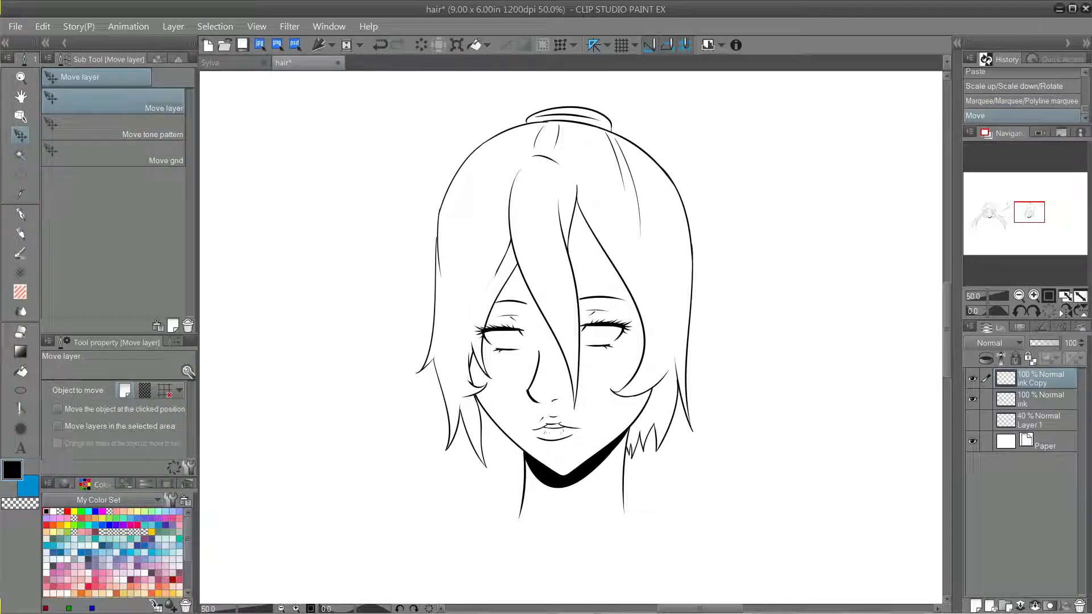
Thicken the eyebrow lines and add short crease marks beside the nose bridge, saving the file when finished
{"action": "key", "text": "p"}
{"action": "key", "text": "ctrl+z"}
{"action": "left_click_drag", "start_coordinate": [513, 301], "coordinate": [596, 297]}
{"action": "key", "text": "ctrl+z"}
{"action": "left_click_drag", "start_coordinate": [579, 300], "coordinate": [635, 303]}
{"action": "key", "text": "ctrl+z"}
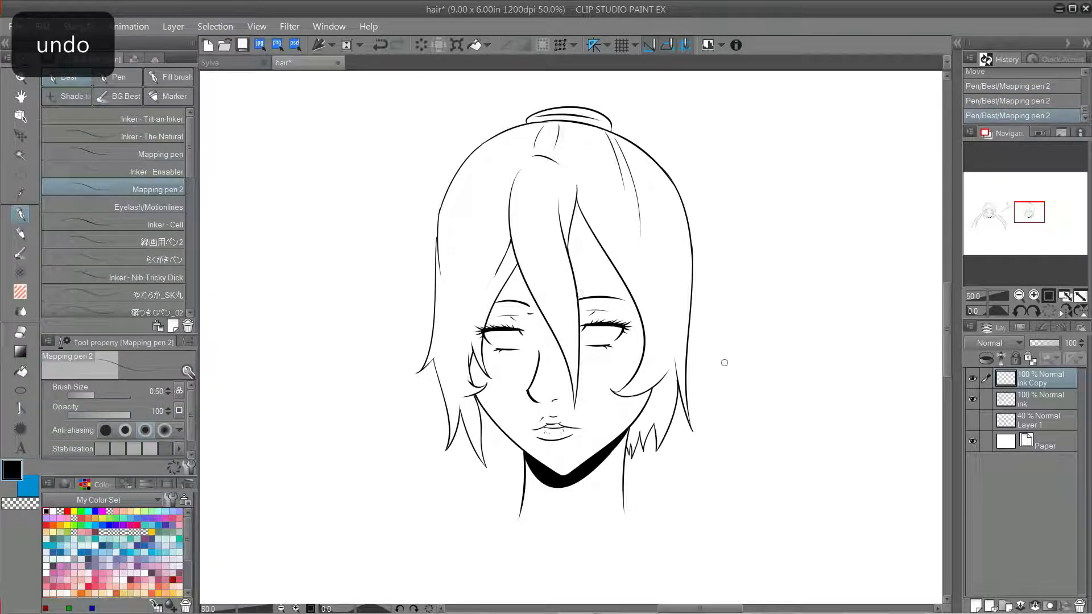
{"action": "key", "text": "ctrl+z"}
{"action": "left_click_drag", "start_coordinate": [523, 357], "coordinate": [517, 356]}
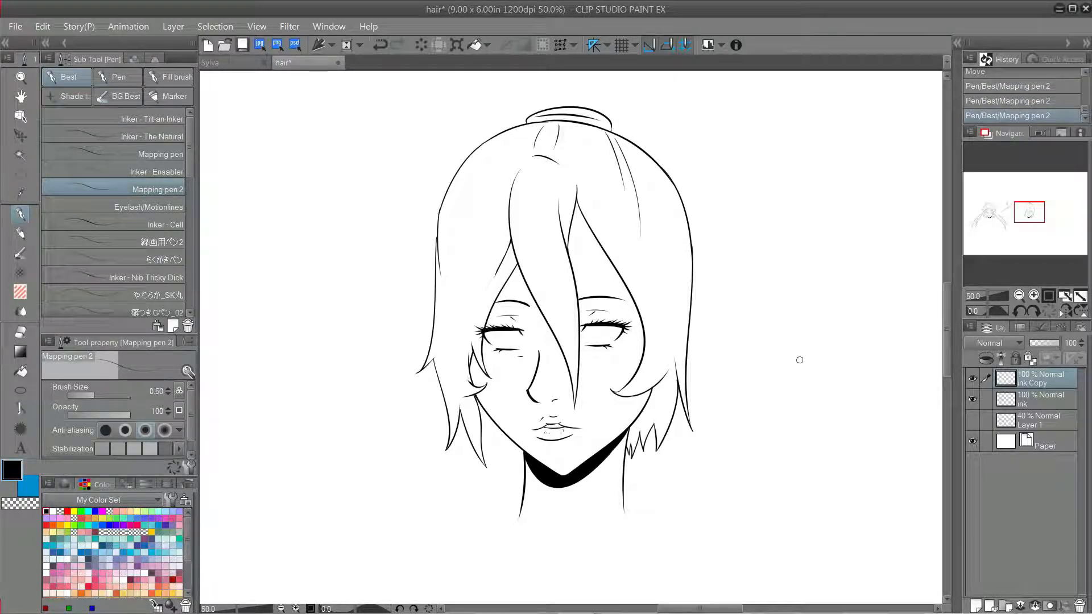
{"action": "key", "text": "ctrl+s"}
Show the sketch layer and ink the pointed inner tufts rising from the hair tie
{"action": "left_click_drag", "start_coordinate": [569, 285], "coordinate": [512, 371]}
{"action": "left_click", "coordinate": [972, 420]}
{"action": "mouse_move", "coordinate": [512, 284]}
{"action": "left_mouse_down"}
{"action": "mouse_move", "coordinate": [524, 297]}
{"action": "mouse_move", "coordinate": [483, 368]}
{"action": "left_mouse_up"}
{"action": "left_click_drag", "start_coordinate": [447, 282], "coordinate": [468, 201]}
{"action": "mouse_move", "coordinate": [468, 202]}
{"action": "left_mouse_down"}
{"action": "mouse_move", "coordinate": [477, 271]}
{"action": "mouse_move", "coordinate": [465, 250]}
{"action": "mouse_move", "coordinate": [530, 206]}
{"action": "mouse_move", "coordinate": [511, 265]}
{"action": "left_mouse_up"}
{"action": "key", "text": "ctrl+z"}
{"action": "left_click_drag", "start_coordinate": [510, 282], "coordinate": [539, 253]}
{"action": "mouse_move", "coordinate": [539, 254]}
{"action": "left_mouse_down"}
{"action": "mouse_move", "coordinate": [529, 283]}
{"action": "mouse_move", "coordinate": [527, 250]}
{"action": "left_mouse_up"}
{"action": "key", "text": "ctrl+z"}
{"action": "key", "text": "ctrl+z"}
{"action": "key", "text": "ctrl+z"}
Ink the ponytail's upper outline from the hair tie over the crest to the first pointed tip
{"action": "mouse_move", "coordinate": [445, 284]}
{"action": "left_mouse_down"}
{"action": "mouse_move", "coordinate": [448, 182]}
{"action": "mouse_move", "coordinate": [521, 153]}
{"action": "mouse_move", "coordinate": [663, 190]}
{"action": "left_mouse_up"}
{"action": "key", "text": "ctrl+z"}
{"action": "key", "text": "ctrl+z"}
{"action": "key", "text": "ctrl+z"}
{"action": "left_click_drag", "start_coordinate": [491, 156], "coordinate": [621, 185]}
{"action": "mouse_move", "coordinate": [621, 185]}
{"action": "left_mouse_down"}
{"action": "mouse_move", "coordinate": [575, 199]}
{"action": "mouse_move", "coordinate": [608, 279]}
{"action": "left_mouse_up"}
{"action": "key", "text": "ctrl+z"}
{"action": "key", "text": "ctrl+z"}
Continue the ponytail's outer outline downward through the second and third pointed tips
{"action": "left_click_drag", "start_coordinate": [585, 199], "coordinate": [634, 293]}
{"action": "key", "text": "ctrl+z"}
{"action": "mouse_move", "coordinate": [585, 199]}
{"action": "left_mouse_down"}
{"action": "mouse_move", "coordinate": [644, 277]}
{"action": "mouse_move", "coordinate": [581, 278]}
{"action": "mouse_move", "coordinate": [654, 425]}
{"action": "mouse_move", "coordinate": [628, 423]}
{"action": "left_mouse_up"}
{"action": "key", "text": "ctrl+z"}
{"action": "key", "text": "ctrl+z"}
{"action": "left_click_drag", "start_coordinate": [670, 434], "coordinate": [627, 422]}
{"action": "left_click_drag", "start_coordinate": [1033, 206], "coordinate": [1032, 209]}
Ink the lowest ponytail tip hanging beside the right side of the head
{"action": "left_click_drag", "start_coordinate": [653, 346], "coordinate": [638, 440]}
{"action": "key", "text": "ctrl+z"}
{"action": "left_click_drag", "start_coordinate": [653, 345], "coordinate": [628, 449]}
{"action": "key", "text": "ctrl+z"}
{"action": "key", "text": "ctrl+z"}
{"action": "key", "text": "ctrl+z"}
{"action": "key", "text": "ctrl+z"}
{"action": "left_click_drag", "start_coordinate": [619, 409], "coordinate": [629, 451]}
{"action": "key", "text": "ctrl+z"}
Ink the loose strand beside the hair tie and the curled strand on the head's left side
{"action": "mouse_move", "coordinate": [461, 202]}
{"action": "left_mouse_down"}
{"action": "mouse_move", "coordinate": [379, 191]}
{"action": "mouse_move", "coordinate": [395, 177]}
{"action": "left_mouse_up"}
{"action": "key", "text": "ctrl+z"}
{"action": "left_click_drag", "start_coordinate": [460, 200], "coordinate": [412, 174]}
{"action": "left_click_drag", "start_coordinate": [396, 259], "coordinate": [356, 290]}
{"action": "left_click", "coordinate": [972, 420]}
{"action": "left_click", "coordinate": [972, 420]}
Ink a thin strand over the forehead, merge the copied eye layer into the ink layer and hide the sketch
{"action": "left_click_drag", "start_coordinate": [518, 296], "coordinate": [525, 406]}
{"action": "left_click", "coordinate": [972, 420]}
{"action": "left_click", "coordinate": [973, 421]}
{"action": "key", "text": "ctrl+e"}
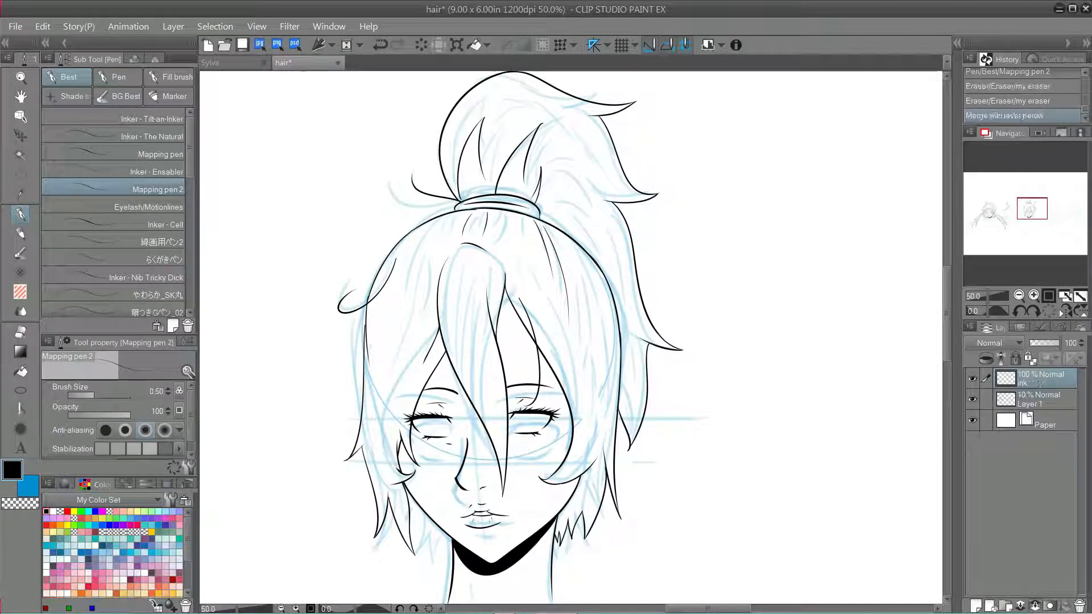
{"action": "left_click", "coordinate": [973, 399]}
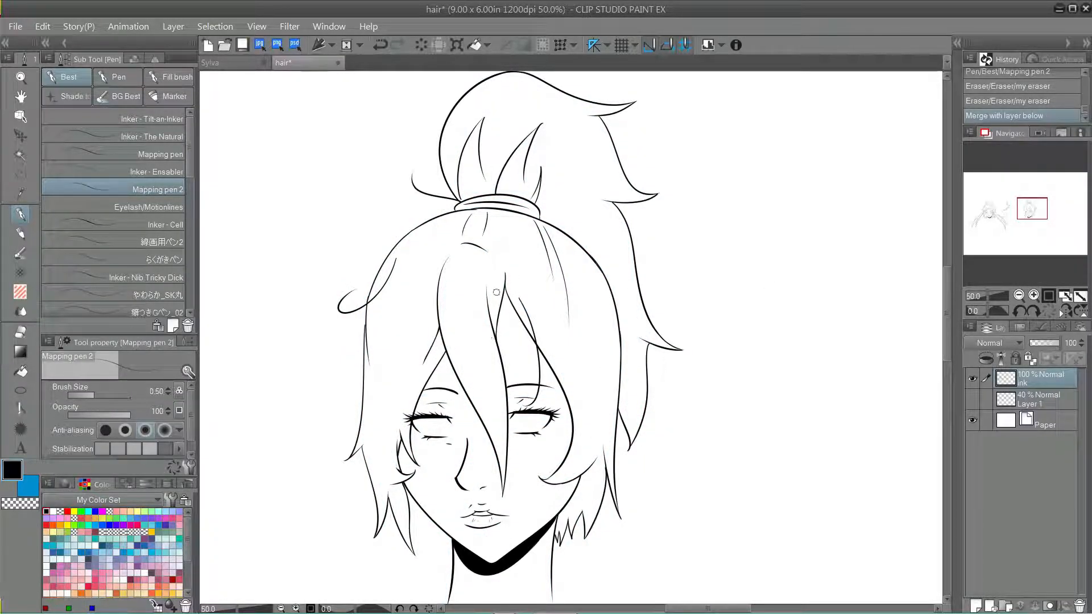
Ink the hairline in the gap between the fringe strands with short hair strokes rising from it
{"action": "mouse_move", "coordinate": [506, 314]}
{"action": "left_mouse_down"}
{"action": "mouse_move", "coordinate": [583, 378]}
{"action": "mouse_move", "coordinate": [502, 311]}
{"action": "mouse_move", "coordinate": [519, 280]}
{"action": "mouse_move", "coordinate": [532, 347]}
{"action": "mouse_move", "coordinate": [516, 265]}
{"action": "mouse_move", "coordinate": [532, 368]}
{"action": "mouse_move", "coordinate": [526, 330]}
{"action": "left_mouse_up"}
{"action": "key", "text": "ctrl+z"}
{"action": "key", "text": "ctrl+z"}
{"action": "key", "text": "ctrl+z"}
{"action": "key", "text": "ctrl+z"}
{"action": "key", "text": "ctrl+z"}
{"action": "mouse_move", "coordinate": [498, 318]}
{"action": "left_mouse_down"}
{"action": "mouse_move", "coordinate": [524, 327]}
{"action": "mouse_move", "coordinate": [504, 326]}
{"action": "left_mouse_up"}
{"action": "key", "text": "ctrl+z"}
{"action": "key", "text": "ctrl+z"}
{"action": "left_click_drag", "start_coordinate": [502, 326], "coordinate": [508, 326]}
{"action": "left_click_drag", "start_coordinate": [507, 326], "coordinate": [523, 324]}
{"action": "key", "text": "ctrl+z"}
{"action": "key", "text": "ctrl+z"}
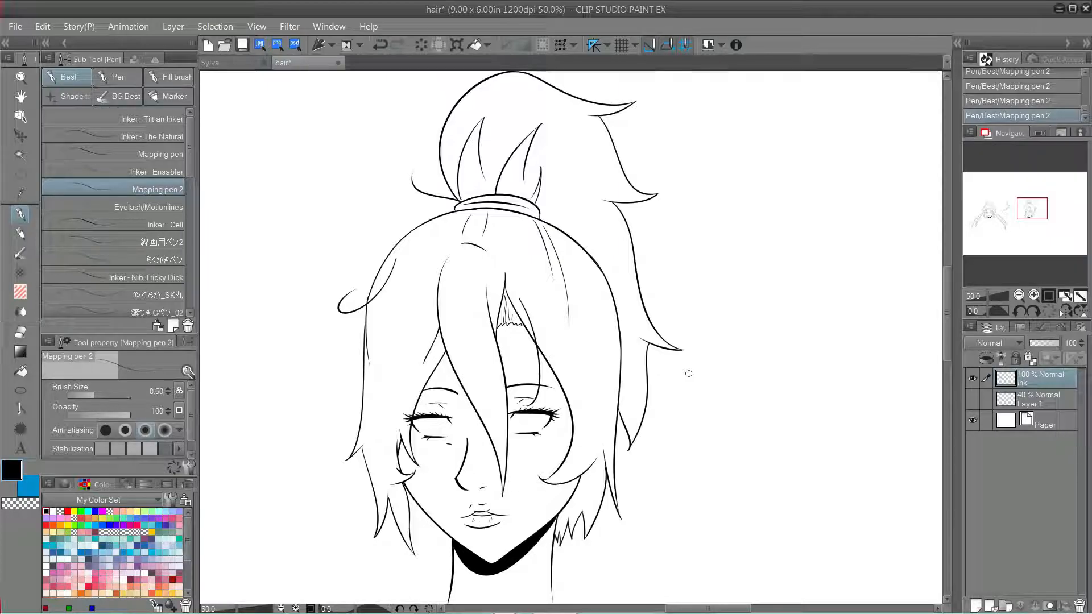
Ink fine flowing strand lines inside the large central fringe lock
{"action": "left_click_drag", "start_coordinate": [461, 256], "coordinate": [469, 380]}
{"action": "left_click_drag", "start_coordinate": [452, 301], "coordinate": [496, 447]}
{"action": "key", "text": "ctrl+z"}
{"action": "left_click_drag", "start_coordinate": [458, 325], "coordinate": [501, 447]}
{"action": "left_click_drag", "start_coordinate": [473, 256], "coordinate": [486, 373]}
{"action": "left_click_drag", "start_coordinate": [482, 335], "coordinate": [496, 397]}
{"action": "left_click_drag", "start_coordinate": [491, 266], "coordinate": [495, 293]}
{"action": "mouse_move", "coordinate": [480, 264]}
{"action": "left_mouse_down"}
{"action": "mouse_move", "coordinate": [474, 319]}
{"action": "mouse_move", "coordinate": [464, 284]}
{"action": "left_mouse_up"}
{"action": "key", "text": "ctrl+z"}
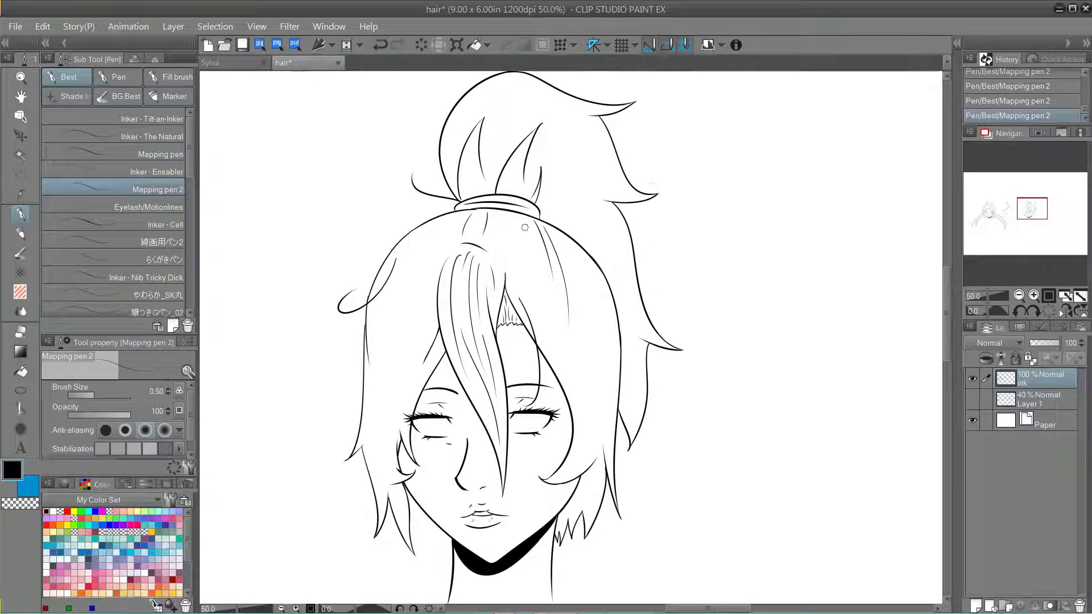
Fill the left side of the hair with fine strand lines running from the crown toward the cheek
{"action": "key", "text": "ctrl+z"}
{"action": "left_click_drag", "start_coordinate": [444, 221], "coordinate": [419, 299]}
{"action": "key", "text": "ctrl+z"}
{"action": "mouse_move", "coordinate": [435, 221]}
{"action": "left_mouse_down"}
{"action": "mouse_move", "coordinate": [396, 386]}
{"action": "mouse_move", "coordinate": [410, 246]}
{"action": "left_mouse_up"}
{"action": "key", "text": "ctrl+z"}
{"action": "key", "text": "ctrl+z"}
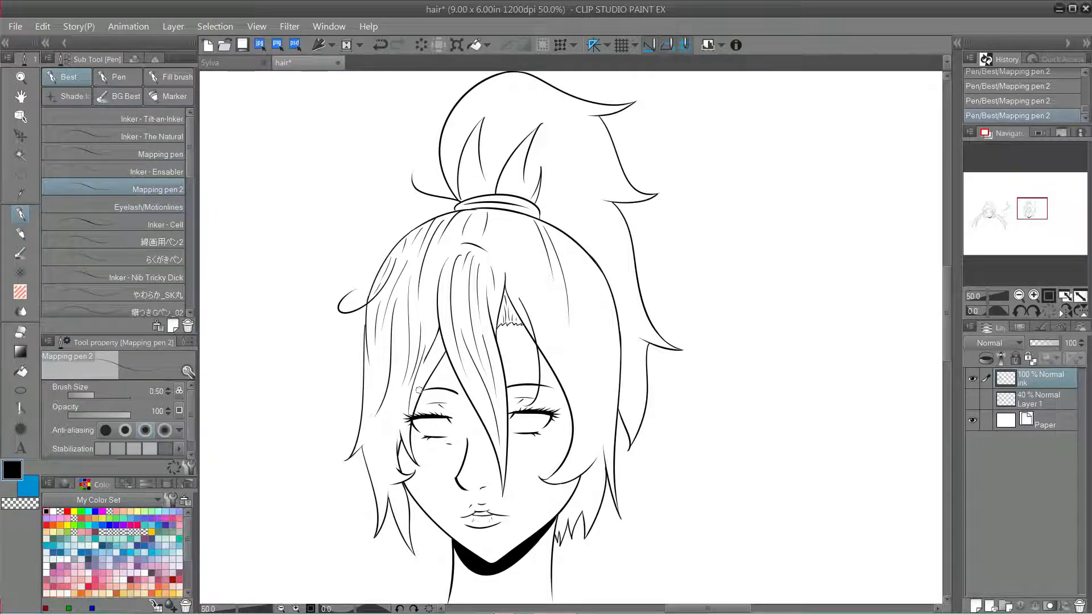
{"action": "key", "text": "ctrl+z"}
{"action": "left_click_drag", "start_coordinate": [440, 342], "coordinate": [424, 377]}
{"action": "key", "text": "ctrl+z"}
Ink fine strand lines from below the hair tie toward the parting right of the fringe lock
{"action": "mouse_move", "coordinate": [500, 219]}
{"action": "left_mouse_down"}
{"action": "mouse_move", "coordinate": [523, 290]}
{"action": "mouse_move", "coordinate": [493, 236]}
{"action": "mouse_move", "coordinate": [511, 286]}
{"action": "left_mouse_up"}
{"action": "mouse_move", "coordinate": [504, 216]}
{"action": "left_mouse_down"}
{"action": "mouse_move", "coordinate": [534, 298]}
{"action": "mouse_move", "coordinate": [524, 213]}
{"action": "mouse_move", "coordinate": [532, 248]}
{"action": "left_mouse_up"}
{"action": "mouse_move", "coordinate": [520, 295]}
{"action": "left_mouse_down"}
{"action": "mouse_move", "coordinate": [557, 351]}
{"action": "mouse_move", "coordinate": [582, 449]}
{"action": "mouse_move", "coordinate": [556, 307]}
{"action": "left_mouse_up"}
{"action": "key", "text": "ctrl+z"}
{"action": "key", "text": "ctrl+z"}
Fill the right side of the hair with long curved strand lines following the head's outline
{"action": "left_click_drag", "start_coordinate": [562, 239], "coordinate": [598, 431]}
{"action": "key", "text": "ctrl+z"}
{"action": "key", "text": "ctrl+z"}
{"action": "left_click_drag", "start_coordinate": [563, 242], "coordinate": [598, 381]}
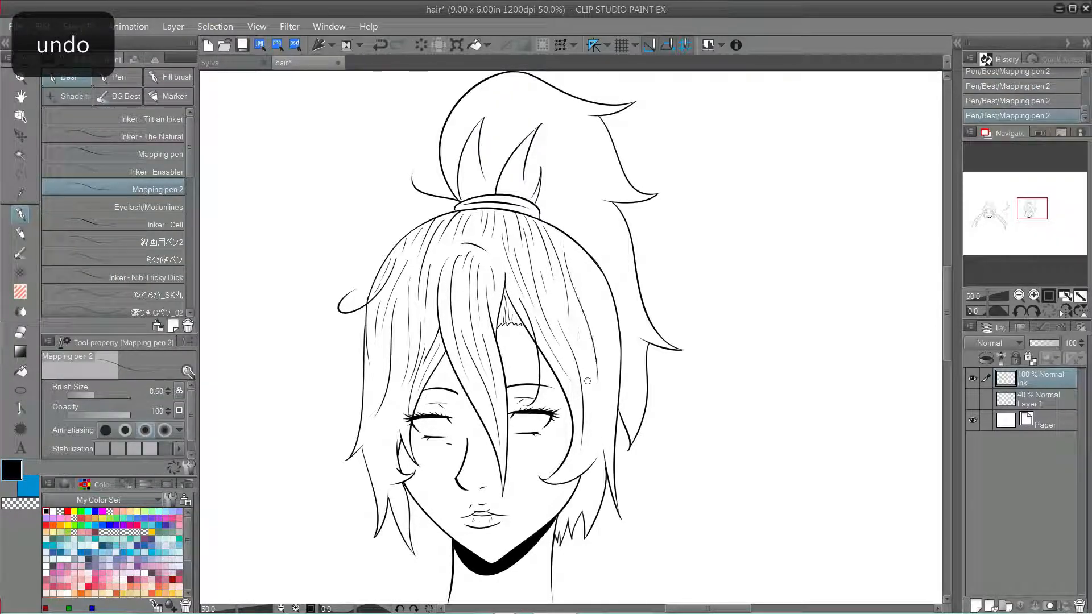
{"action": "key", "text": "ctrl+z"}
{"action": "key", "text": "ctrl+y"}
{"action": "left_click_drag", "start_coordinate": [570, 242], "coordinate": [586, 298]}
{"action": "key", "text": "ctrl+z"}
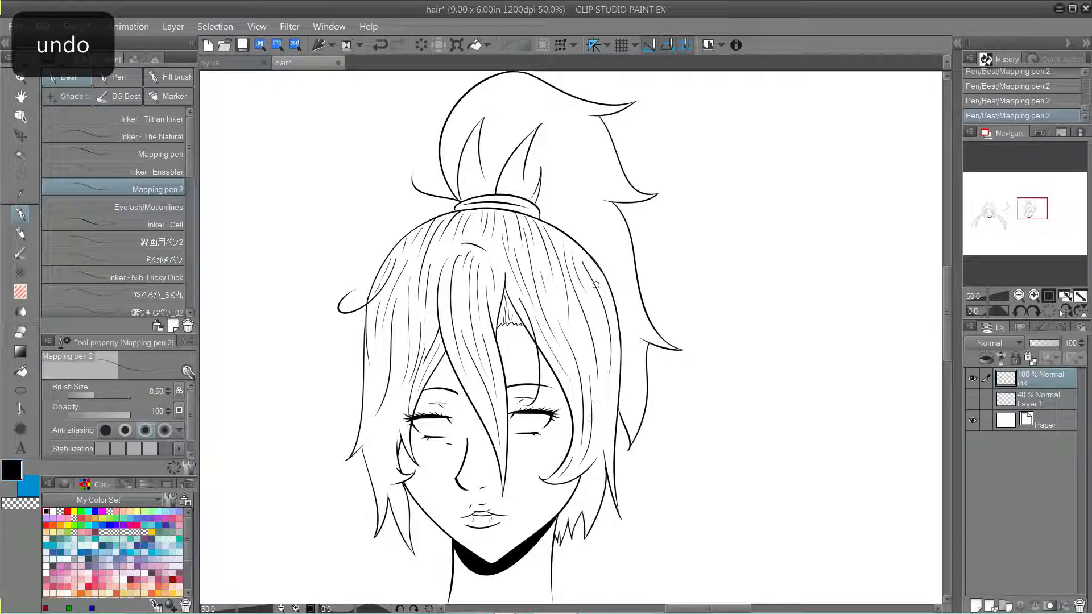
{"action": "key", "text": "ctrl+z"}
Add strand lines to the lower hair locks beside the left cheek
{"action": "left_click_drag", "start_coordinate": [380, 364], "coordinate": [366, 424]}
{"action": "left_click_drag", "start_coordinate": [389, 406], "coordinate": [373, 483]}
{"action": "left_click_drag", "start_coordinate": [389, 438], "coordinate": [385, 473]}
{"action": "left_click_drag", "start_coordinate": [406, 414], "coordinate": [403, 450]}
{"action": "key", "text": "ctrl+z"}
Add strand lines to the lower hair tips beside the right jaw
{"action": "left_click_drag", "start_coordinate": [600, 446], "coordinate": [597, 495]}
{"action": "key", "text": "ctrl+z"}
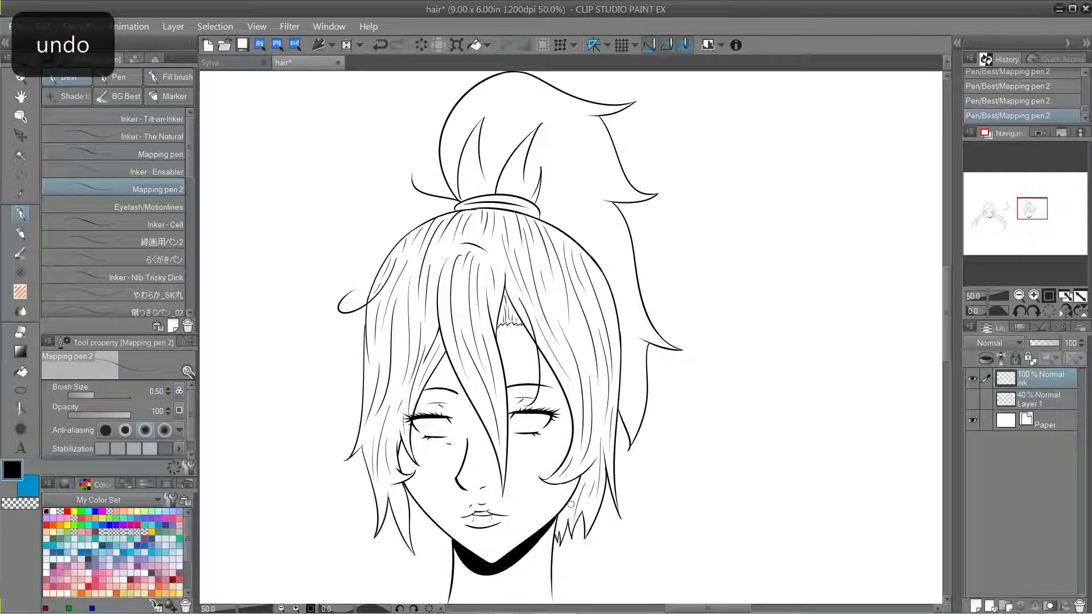
{"action": "key", "text": "ctrl+z"}
{"action": "key", "text": "ctrl+z"}
Add fine strand lines inside the short hair tufts directly above the hair tie
{"action": "left_click_drag", "start_coordinate": [471, 154], "coordinate": [470, 197]}
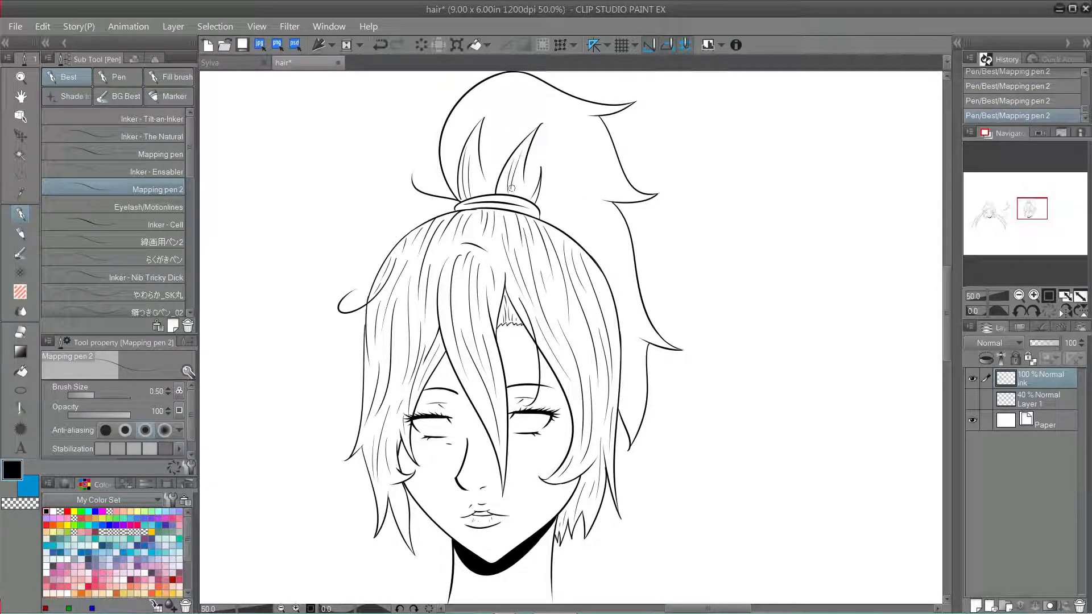
{"action": "key", "text": "ctrl+z"}
{"action": "key", "text": "ctrl+z"}
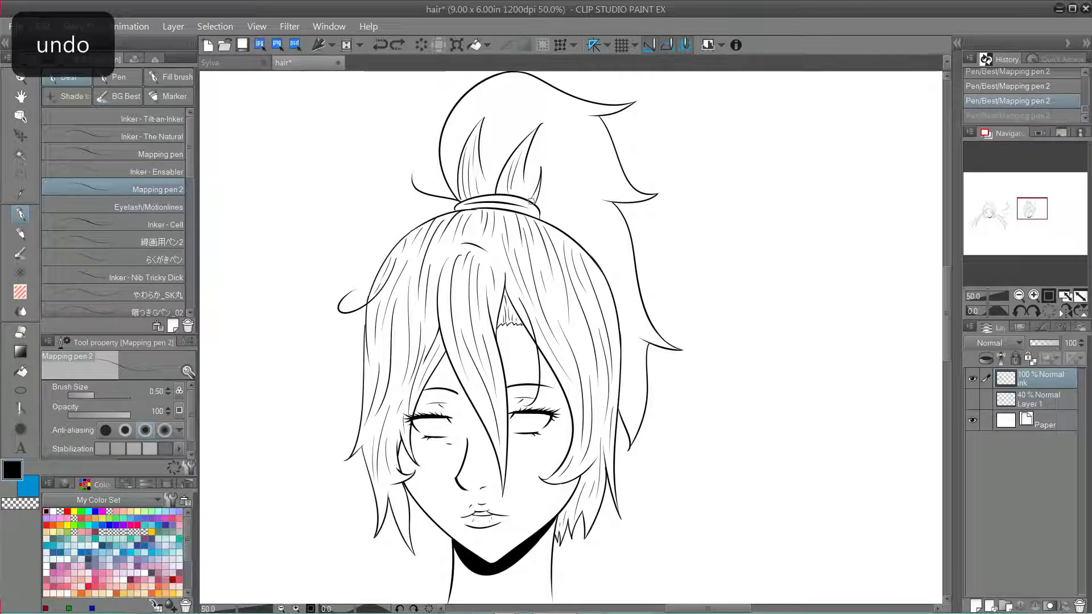
Ink long curved strand lines along the upper arch of the ponytail, following its outline
{"action": "left_click_drag", "start_coordinate": [456, 140], "coordinate": [514, 76]}
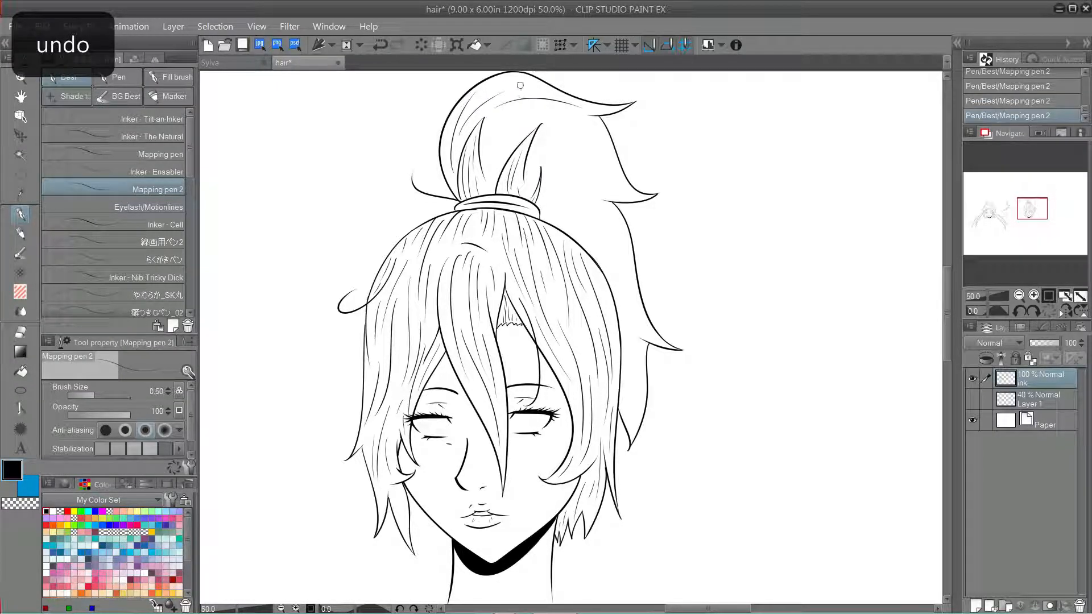
{"action": "key", "text": "ctrl+y"}
{"action": "mouse_move", "coordinate": [489, 134]}
{"action": "left_mouse_down"}
{"action": "mouse_move", "coordinate": [578, 119]}
{"action": "mouse_move", "coordinate": [623, 200]}
{"action": "left_mouse_up"}
{"action": "key", "text": "ctrl+z"}
{"action": "left_click_drag", "start_coordinate": [589, 146], "coordinate": [608, 182]}
{"action": "key", "text": "ctrl+z"}
{"action": "key", "text": "ctrl+z"}
Fill the middle of the ponytail, behind the hair tie, with flowing strand lines curving downward
{"action": "left_click_drag", "start_coordinate": [557, 139], "coordinate": [622, 192]}
{"action": "left_click_drag", "start_coordinate": [590, 148], "coordinate": [604, 172]}
{"action": "key", "text": "ctrl+z"}
{"action": "mouse_move", "coordinate": [500, 159]}
{"action": "left_mouse_down"}
{"action": "mouse_move", "coordinate": [513, 141]}
{"action": "mouse_move", "coordinate": [571, 151]}
{"action": "mouse_move", "coordinate": [562, 155]}
{"action": "left_mouse_up"}
{"action": "key", "text": "ctrl+z"}
{"action": "mouse_move", "coordinate": [547, 168]}
{"action": "left_mouse_down"}
{"action": "mouse_move", "coordinate": [560, 233]}
{"action": "mouse_move", "coordinate": [551, 211]}
{"action": "mouse_move", "coordinate": [616, 260]}
{"action": "mouse_move", "coordinate": [631, 295]}
{"action": "left_mouse_up"}
{"action": "key", "text": "ctrl+z"}
{"action": "key", "text": "ctrl+y"}
{"action": "key", "text": "ctrl+z"}
{"action": "mouse_move", "coordinate": [710, 131]}
{"action": "left_mouse_down"}
{"action": "mouse_move", "coordinate": [726, 162]}
{"action": "mouse_move", "coordinate": [715, 288]}
{"action": "left_mouse_up"}
{"action": "left_click_drag", "start_coordinate": [744, 164], "coordinate": [754, 289]}
{"action": "left_click_drag", "start_coordinate": [760, 185], "coordinate": [805, 350]}
{"action": "left_click_drag", "start_coordinate": [803, 180], "coordinate": [787, 263]}
{"action": "key", "text": "ctrl+z"}
{"action": "key", "text": "ctrl+z"}
{"action": "key", "text": "ctrl+z"}
{"action": "key", "text": "ctrl+z"}
Add strand lines down the ponytail's lower length and in the hair tips beside the left jaw
{"action": "left_click_drag", "start_coordinate": [624, 250], "coordinate": [644, 320]}
{"action": "key", "text": "ctrl+z"}
{"action": "left_click_drag", "start_coordinate": [613, 219], "coordinate": [622, 263]}
{"action": "key", "text": "ctrl+z"}
{"action": "left_click_drag", "start_coordinate": [626, 323], "coordinate": [633, 425]}
{"action": "key", "text": "ctrl+z"}
{"action": "key", "text": "ctrl+z"}
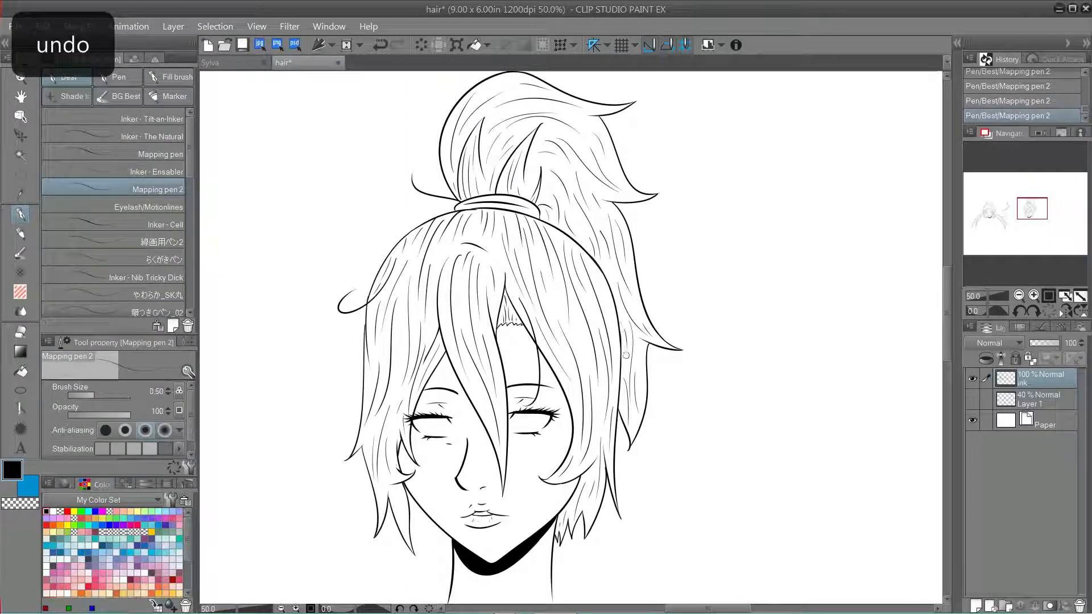
{"action": "key", "text": "ctrl+z"}
{"action": "left_click_drag", "start_coordinate": [397, 490], "coordinate": [402, 527]}
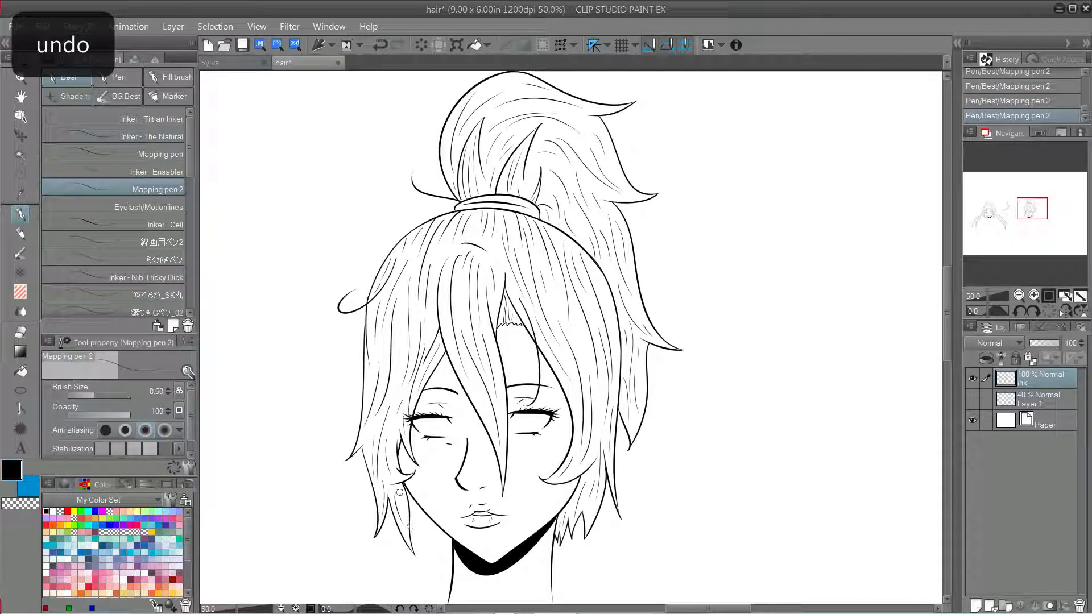
Ink small jagged hair tips behind the left side of the neck and a muscle line on the neck
{"action": "left_click_drag", "start_coordinate": [573, 471], "coordinate": [502, 399]}
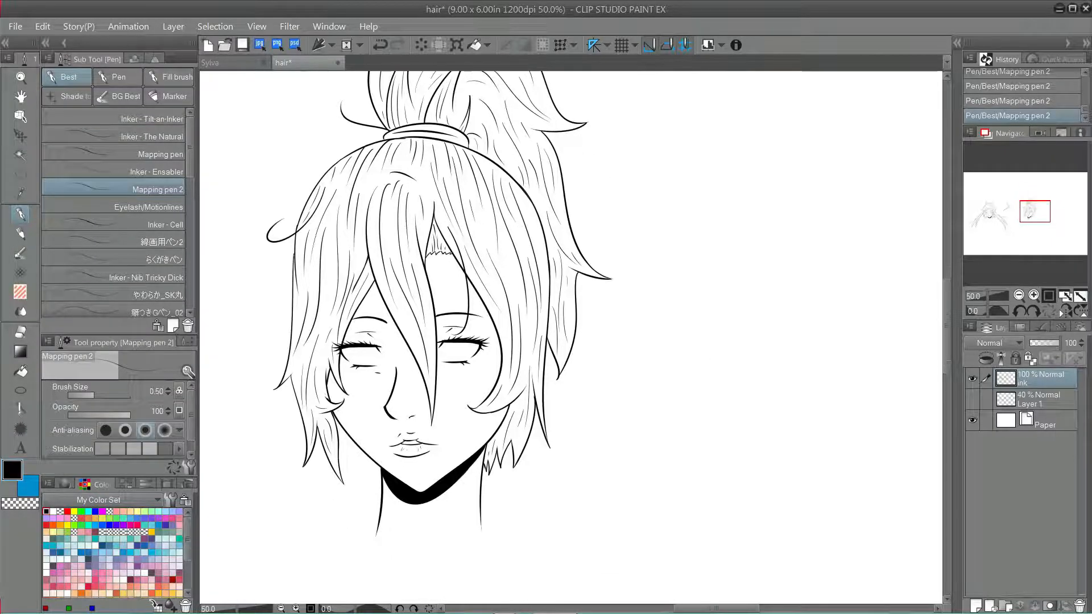
{"action": "scroll", "coordinate": [570, 344], "scroll_direction": "down", "scroll_amount": 1}
{"action": "scroll", "coordinate": [434, 483], "scroll_direction": "up", "scroll_amount": 1}
{"action": "key", "text": "ctrl+z"}
{"action": "key", "text": "ctrl+z"}
{"action": "left_click_drag", "start_coordinate": [439, 388], "coordinate": [448, 399]}
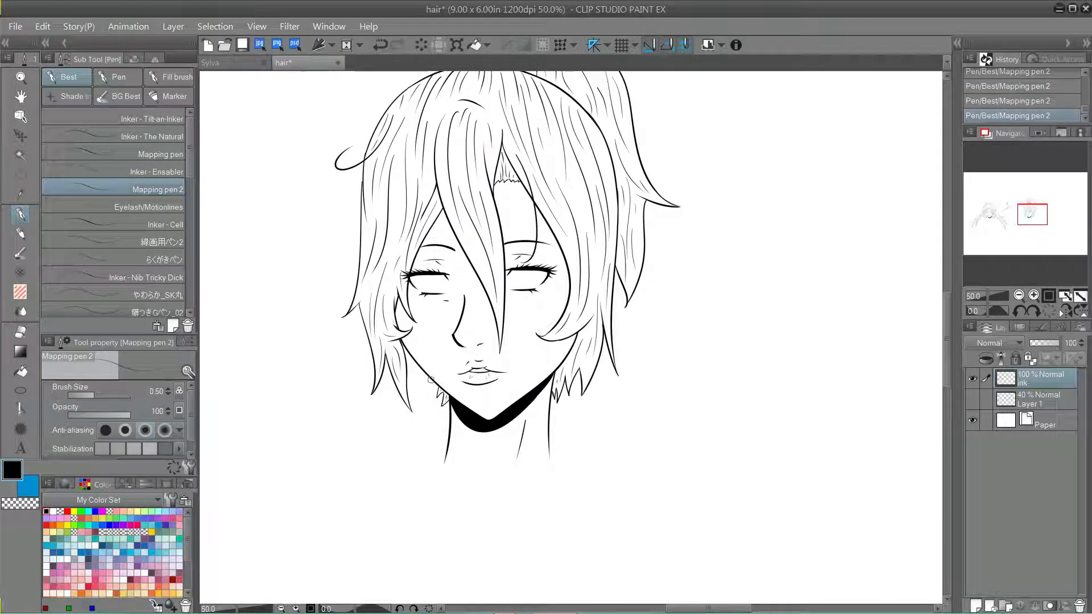
{"action": "key", "text": "ctrl+z"}
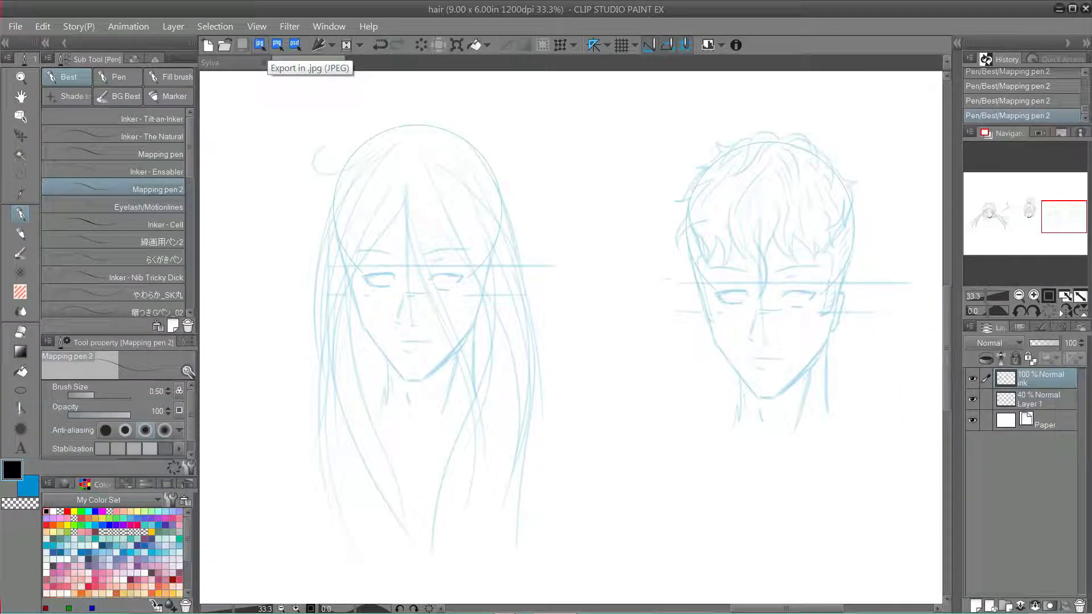
{"action": "key", "text": "ctrl+plus"}
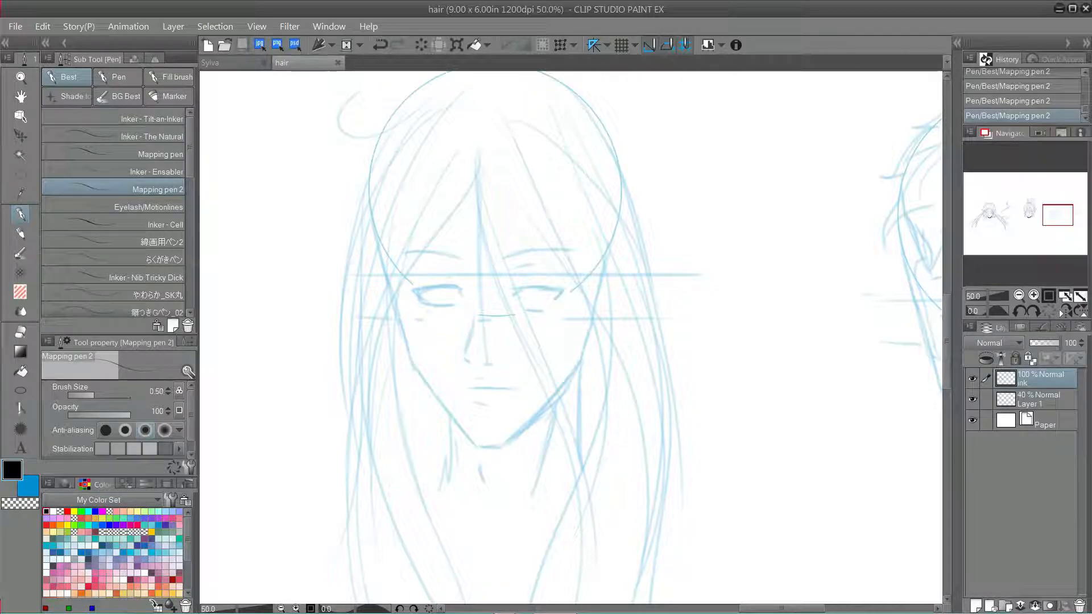
{"action": "left_click_drag", "start_coordinate": [701, 192], "coordinate": [853, 353]}
{"action": "key", "text": "ctrl+z"}
{"action": "key", "text": "ctrl+y"}
{"action": "key", "text": "ctrl+z"}
{"action": "left_click_drag", "start_coordinate": [698, 172], "coordinate": [709, 526]}
{"action": "left_click_drag", "start_coordinate": [730, 160], "coordinate": [724, 499]}
{"action": "left_click_drag", "start_coordinate": [748, 193], "coordinate": [783, 536]}
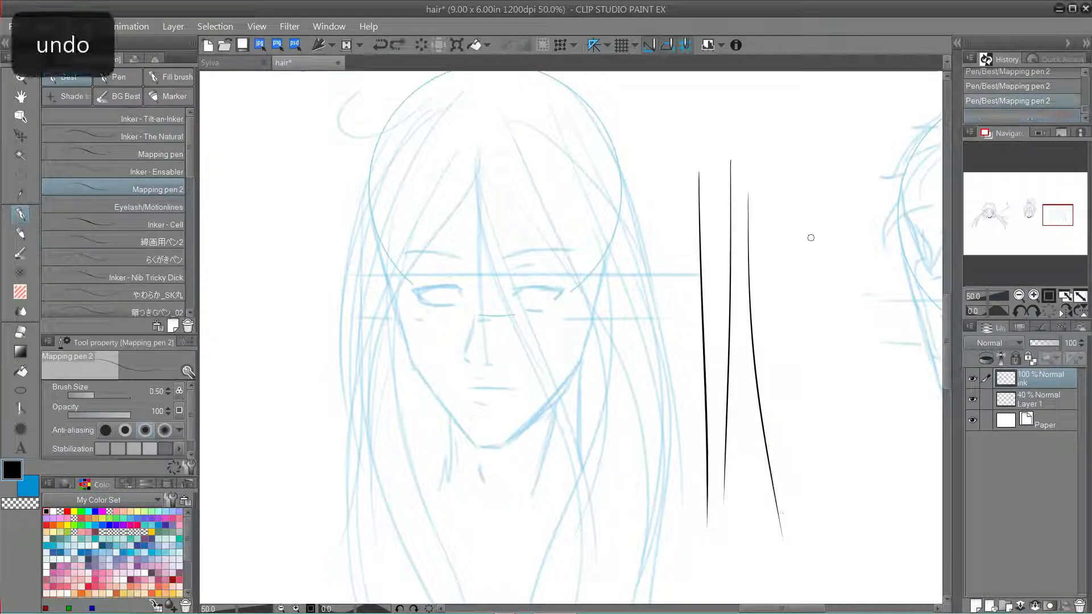
{"action": "key", "text": "ctrl+z"}
{"action": "key", "text": "ctrl+z"}
{"action": "key", "text": "ctrl+z"}
Ink the left cheek line of the third head over the blue sketch
{"action": "mouse_move", "coordinate": [811, 236]}
{"action": "left_mouse_down"}
{"action": "mouse_move", "coordinate": [826, 237]}
{"action": "mouse_move", "coordinate": [778, 334]}
{"action": "mouse_move", "coordinate": [783, 237]}
{"action": "left_mouse_up"}
{"action": "mouse_move", "coordinate": [368, 298]}
{"action": "left_mouse_down"}
{"action": "mouse_move", "coordinate": [383, 360]}
{"action": "mouse_move", "coordinate": [415, 399]}
{"action": "left_mouse_up"}
{"action": "key", "text": "ctrl+z"}
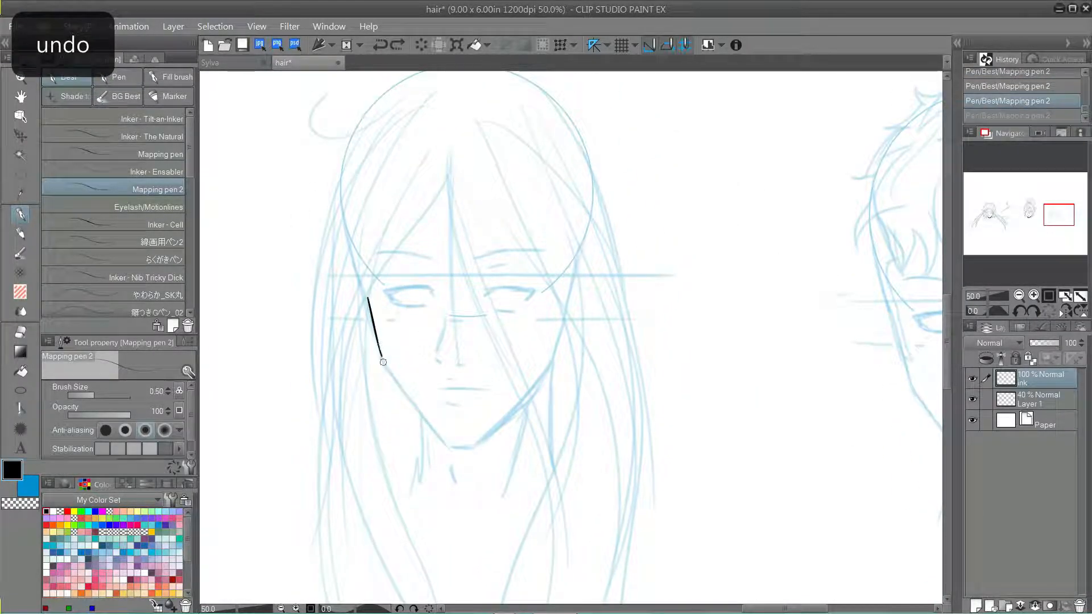
{"action": "key", "text": "ctrl+plus"}
{"action": "mouse_move", "coordinate": [607, 420]}
{"action": "left_mouse_down"}
{"action": "mouse_move", "coordinate": [684, 233]}
{"action": "mouse_move", "coordinate": [644, 308]}
{"action": "left_mouse_up"}
{"action": "mouse_move", "coordinate": [349, 228]}
{"action": "left_mouse_down"}
{"action": "mouse_move", "coordinate": [363, 270]}
{"action": "mouse_move", "coordinate": [443, 367]}
{"action": "mouse_move", "coordinate": [436, 362]}
{"action": "left_mouse_up"}
{"action": "key", "text": "ctrl+z"}
{"action": "key", "text": "ctrl+z"}
{"action": "key", "text": "ctrl+z"}
{"action": "left_click_drag", "start_coordinate": [360, 264], "coordinate": [458, 394]}
{"action": "key", "text": "ctrl+z"}
{"action": "key", "text": "ctrl+z"}
{"action": "key", "text": "ctrl+z"}
{"action": "mouse_move", "coordinate": [352, 242]}
{"action": "left_mouse_down"}
{"action": "mouse_move", "coordinate": [413, 329]}
{"action": "mouse_move", "coordinate": [403, 316]}
{"action": "left_mouse_up"}
{"action": "key", "text": "ctrl+z"}
{"action": "key", "text": "ctrl+z"}
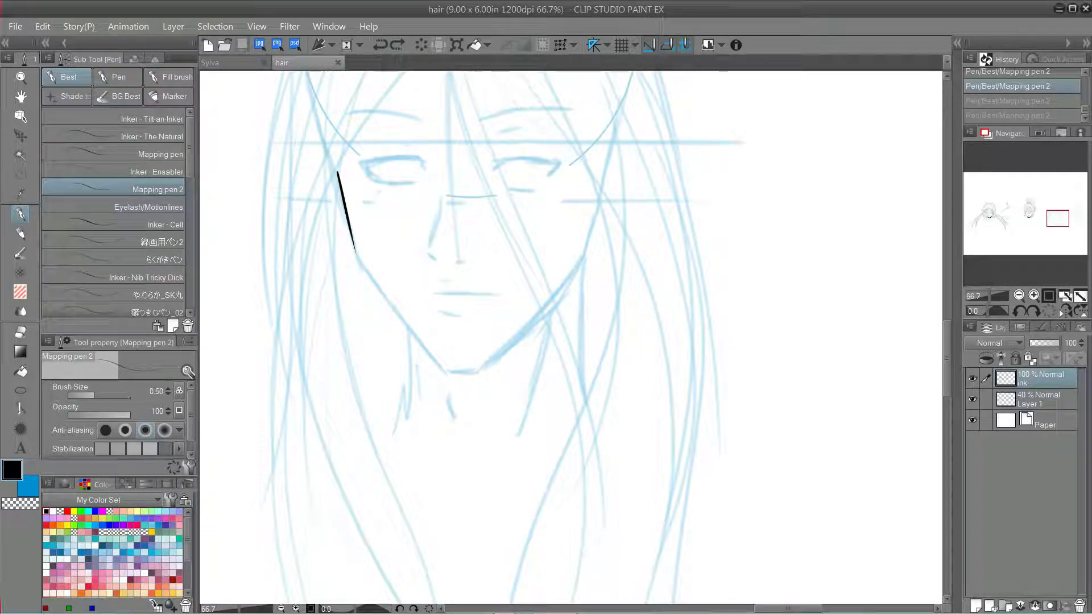
Continue the third head's left jawline from the cheek down to the chin
{"action": "scroll", "coordinate": [570, 336], "scroll_direction": "left", "scroll_amount": 3}
{"action": "left_click_drag", "start_coordinate": [520, 233], "coordinate": [592, 344]}
{"action": "key", "text": "ctrl+z"}
{"action": "key", "text": "ctrl+z"}
{"action": "key", "text": "ctrl+z"}
{"action": "left_click_drag", "start_coordinate": [527, 256], "coordinate": [569, 315]}
Ink the chin base and right jawline, thickening the right side and cleaning up the outline
{"action": "mouse_move", "coordinate": [600, 352]}
{"action": "left_mouse_down"}
{"action": "mouse_move", "coordinate": [618, 374]}
{"action": "mouse_move", "coordinate": [759, 278]}
{"action": "left_mouse_up"}
{"action": "key", "text": "ctrl+z"}
{"action": "key", "text": "ctrl+y"}
{"action": "left_click", "coordinate": [973, 399]}
{"action": "left_click", "coordinate": [972, 399]}
{"action": "mouse_move", "coordinate": [679, 334]}
{"action": "left_mouse_down"}
{"action": "mouse_move", "coordinate": [753, 256]}
{"action": "mouse_move", "coordinate": [724, 307]}
{"action": "left_mouse_up"}
{"action": "key", "text": "ctrl+z"}
{"action": "key", "text": "ctrl+z"}
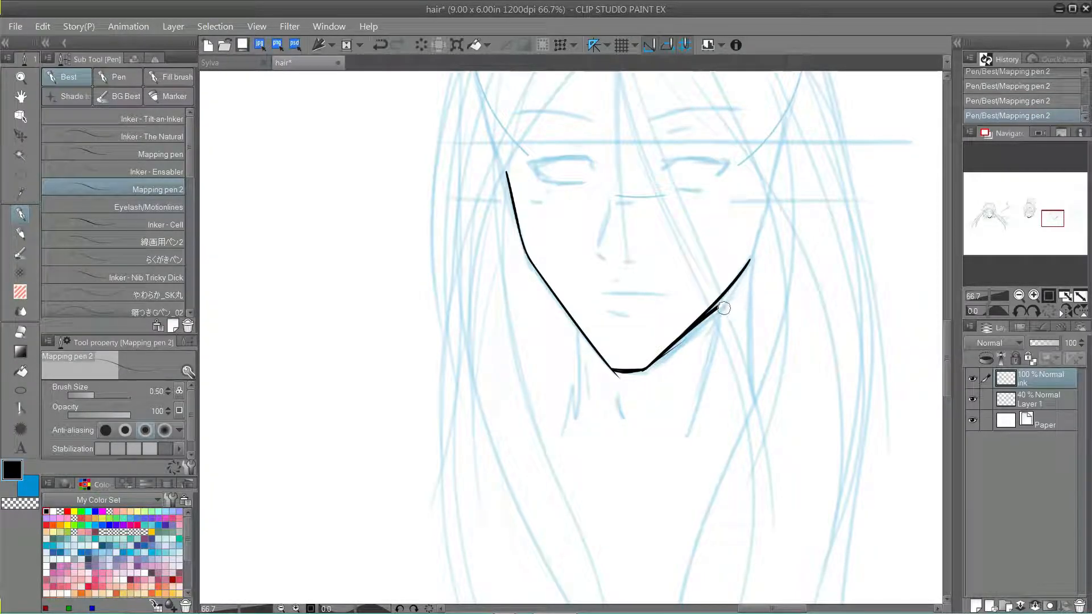
{"action": "key", "text": "ctrl+z"}
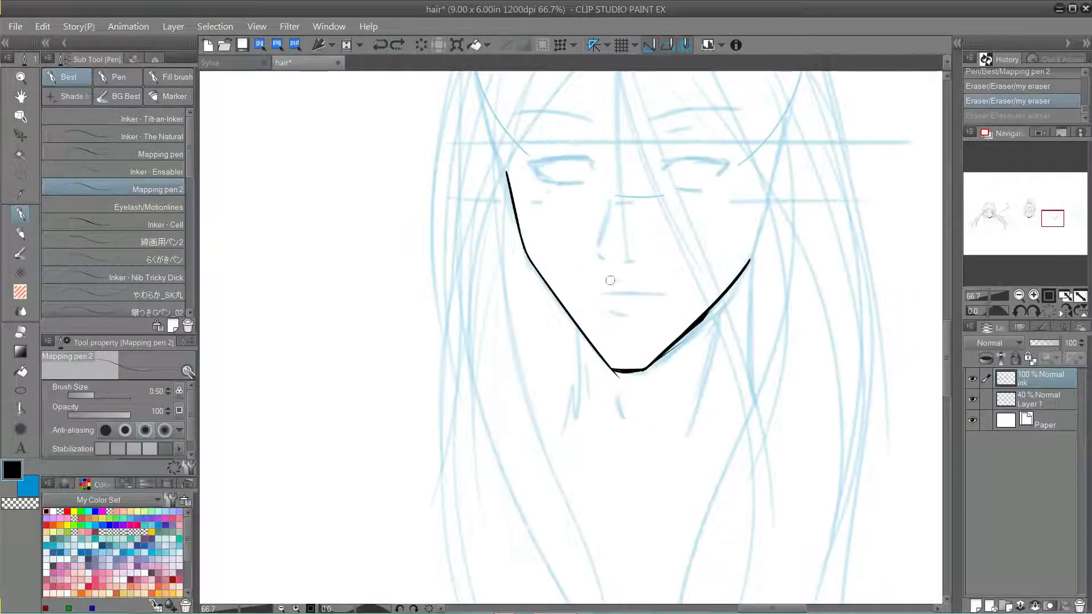
{"action": "left_click_drag", "start_coordinate": [518, 234], "coordinate": [521, 239]}
Ink both sides of the neck, the right shoulder-side line and the short throat lines
{"action": "left_click_drag", "start_coordinate": [578, 328], "coordinate": [573, 428]}
{"action": "left_click_drag", "start_coordinate": [747, 277], "coordinate": [766, 422]}
{"action": "left_click_drag", "start_coordinate": [711, 322], "coordinate": [674, 473]}
{"action": "left_click_drag", "start_coordinate": [616, 397], "coordinate": [628, 449]}
{"action": "key", "text": "ctrl+z"}
{"action": "mouse_move", "coordinate": [617, 401]}
{"action": "left_mouse_down"}
{"action": "mouse_move", "coordinate": [628, 437]}
{"action": "mouse_move", "coordinate": [647, 428]}
{"action": "left_mouse_up"}
{"action": "left_click_drag", "start_coordinate": [590, 376], "coordinate": [595, 433]}
Outline the shadow beneath the jaw, hide the sketch layer and fill the shadow with black
{"action": "left_click_drag", "start_coordinate": [580, 334], "coordinate": [638, 384]}
{"action": "key", "text": "ctrl+z"}
{"action": "mouse_move", "coordinate": [581, 334]}
{"action": "left_mouse_down"}
{"action": "mouse_move", "coordinate": [637, 391]}
{"action": "mouse_move", "coordinate": [744, 274]}
{"action": "left_mouse_up"}
{"action": "key", "text": "ctrl+z"}
{"action": "key", "text": "ctrl+z"}
{"action": "left_click", "coordinate": [973, 399]}
{"action": "key", "text": "g"}
{"action": "left_click", "coordinate": [585, 342]}
Touch up the gaps and lower edge of the black shadow under the chin with the pen
{"action": "key", "text": "p"}
{"action": "left_click_drag", "start_coordinate": [611, 369], "coordinate": [668, 359]}
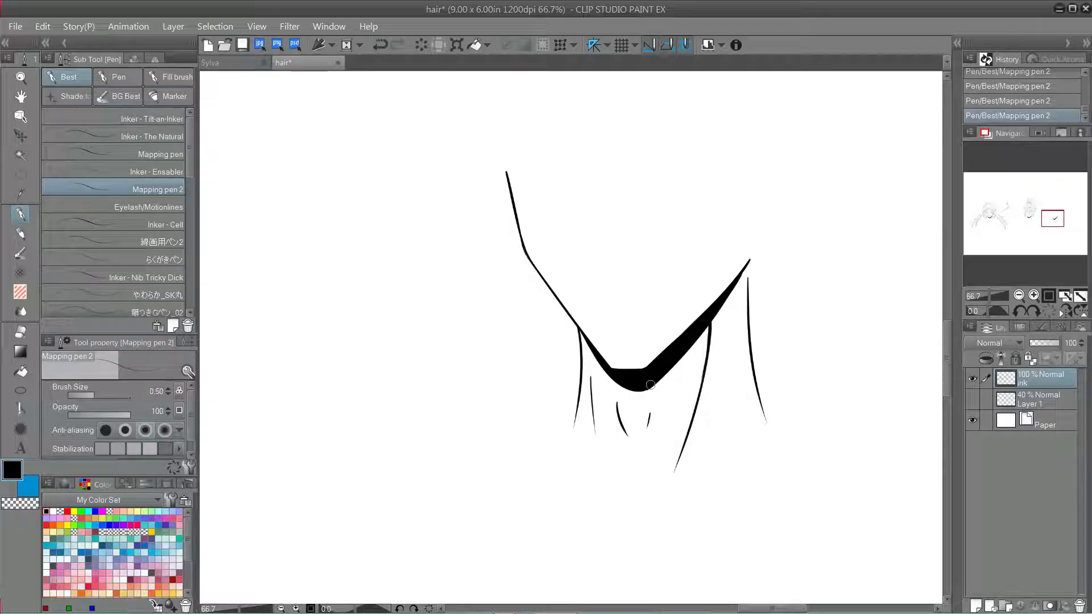
{"action": "key", "text": "ctrl+z"}
{"action": "left_click_drag", "start_coordinate": [638, 388], "coordinate": [663, 376]}
{"action": "left_click", "coordinate": [985, 399]}
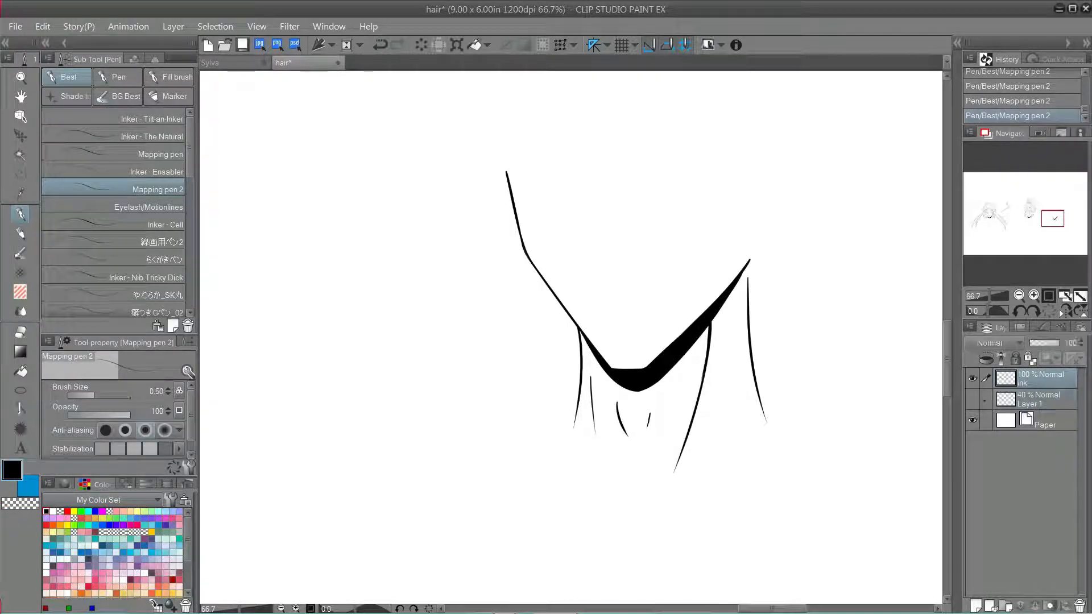
Show the sketch layer and ink the nose's side line, tip and nostril on the ink layer
{"action": "left_click", "coordinate": [972, 399]}
{"action": "left_click", "coordinate": [1040, 379]}
{"action": "left_click_drag", "start_coordinate": [638, 284], "coordinate": [506, 397]}
{"action": "left_click_drag", "start_coordinate": [463, 367], "coordinate": [476, 377]}
{"action": "key", "text": "ctrl+z"}
{"action": "left_click_drag", "start_coordinate": [498, 374], "coordinate": [506, 372]}
{"action": "key", "text": "ctrl+z"}
Ink the mouth line with an upturned right corner and short upper and lower lip lines, checking it without the sketch
{"action": "left_click_drag", "start_coordinate": [467, 408], "coordinate": [545, 408]}
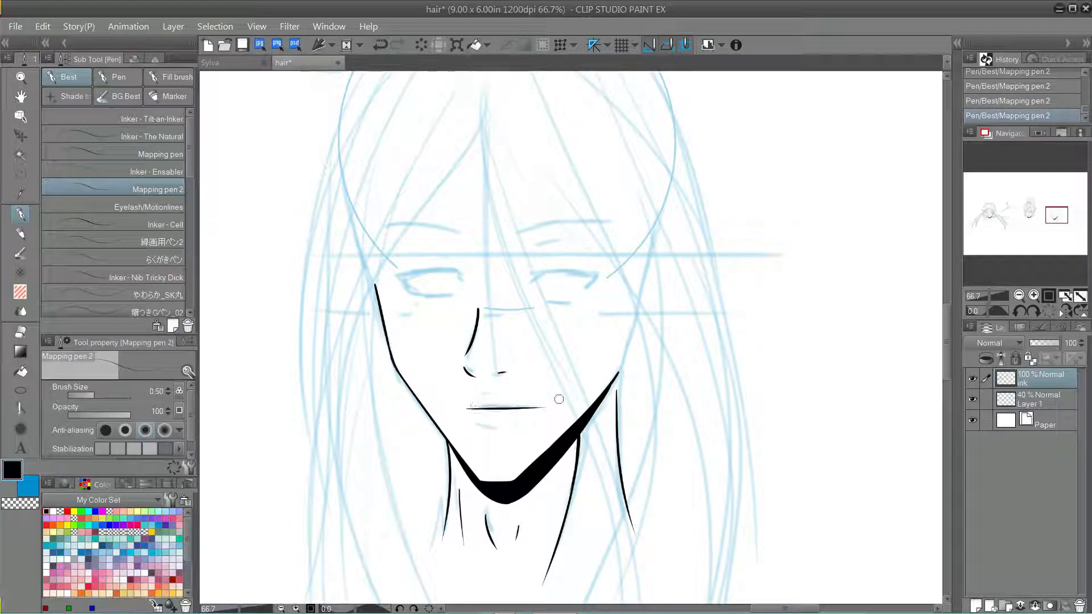
{"action": "key", "text": "ctrl+z"}
{"action": "left_click_drag", "start_coordinate": [478, 426], "coordinate": [509, 430]}
{"action": "key", "text": "ctrl+z"}
{"action": "left_click_drag", "start_coordinate": [480, 397], "coordinate": [553, 404]}
{"action": "left_click", "coordinate": [973, 399]}
{"action": "left_click", "coordinate": [972, 399]}
{"action": "key", "text": "ctrl+z"}
{"action": "left_click", "coordinate": [972, 399]}
{"action": "left_click", "coordinate": [972, 399]}
{"action": "left_click_drag", "start_coordinate": [482, 418], "coordinate": [488, 415]}
{"action": "left_click", "coordinate": [973, 400]}
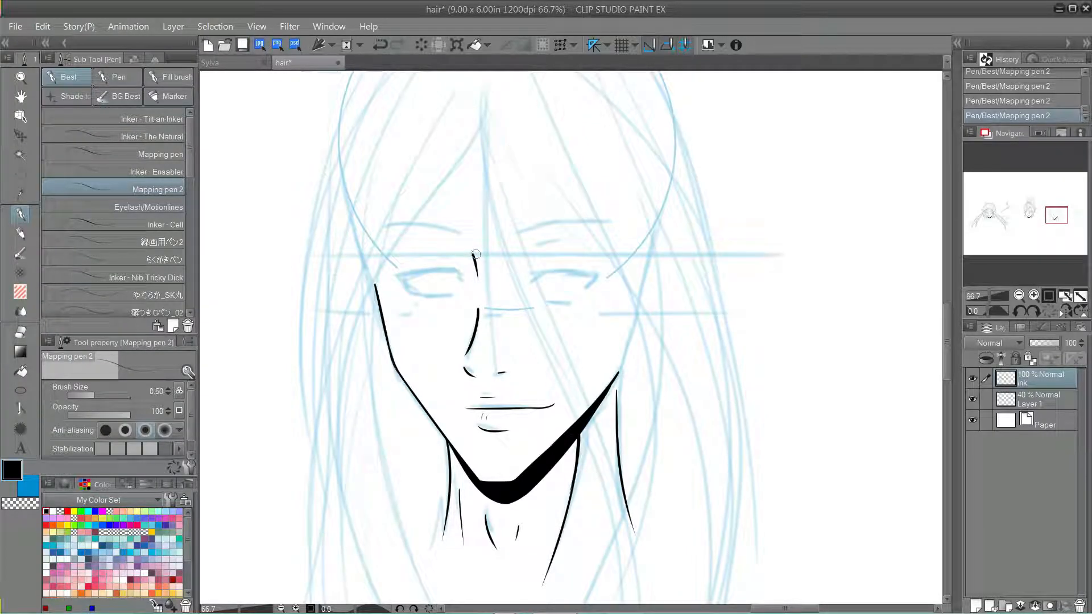
Ink the short nose-bridge line near the brow and the outline of the left eye
{"action": "key", "text": "ctrl+z"}
{"action": "mouse_move", "coordinate": [404, 284]}
{"action": "left_mouse_down"}
{"action": "mouse_move", "coordinate": [459, 269]}
{"action": "mouse_move", "coordinate": [472, 284]}
{"action": "mouse_move", "coordinate": [454, 295]}
{"action": "left_mouse_up"}
{"action": "key", "text": "ctrl+z"}
{"action": "key", "text": "ctrl+z"}
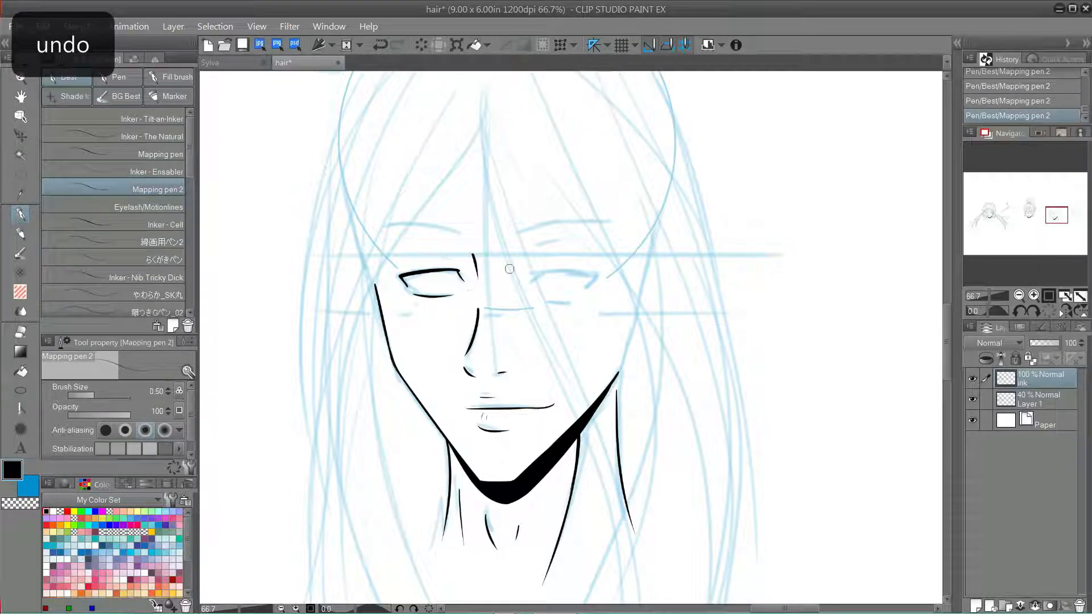
Copy the left eye with a polyline selection, flip it, place it as the right eye and merge it into the ink layer
{"action": "key", "text": "m"}
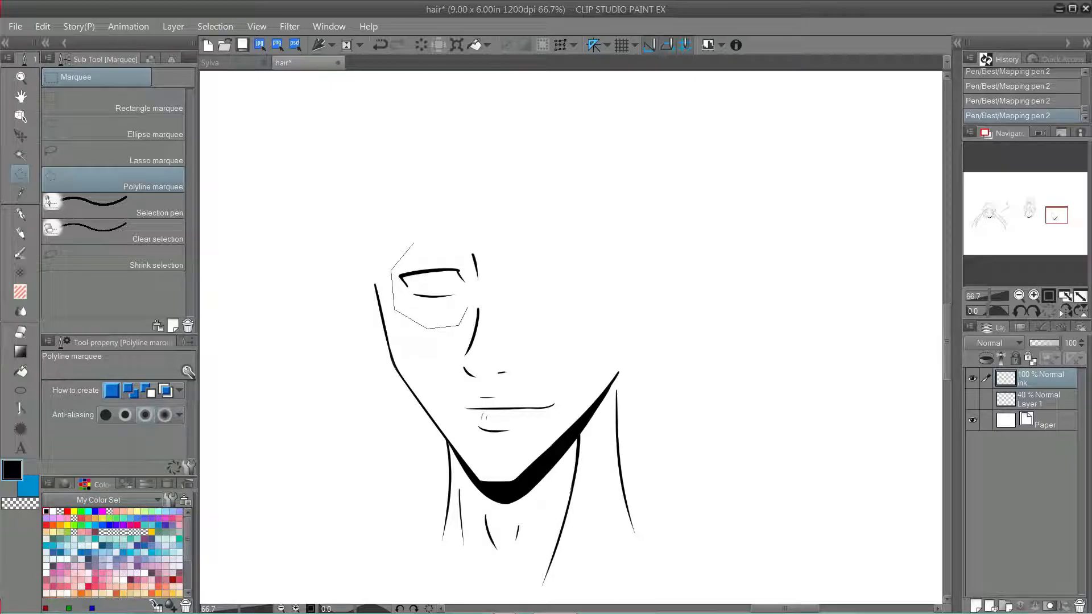
{"action": "key", "text": "ctrl+v"}
{"action": "left_click", "coordinate": [469, 347]}
{"action": "left_click", "coordinate": [94, 391]}
{"action": "mouse_move", "coordinate": [428, 284]}
{"action": "left_mouse_down"}
{"action": "mouse_move", "coordinate": [620, 283]}
{"action": "mouse_move", "coordinate": [568, 283]}
{"action": "mouse_move", "coordinate": [538, 303]}
{"action": "left_mouse_up"}
{"action": "key", "text": "Return"}
{"action": "key", "text": "ctrl+d"}
{"action": "key", "text": "k"}
{"action": "key", "text": "ctrl+e"}
{"action": "key", "text": "p"}
Ink both eyebrows and the eyelid crease lines, bring back the sketch layer and save the file
{"action": "key", "text": "ctrl+z"}
{"action": "left_click", "coordinate": [973, 399]}
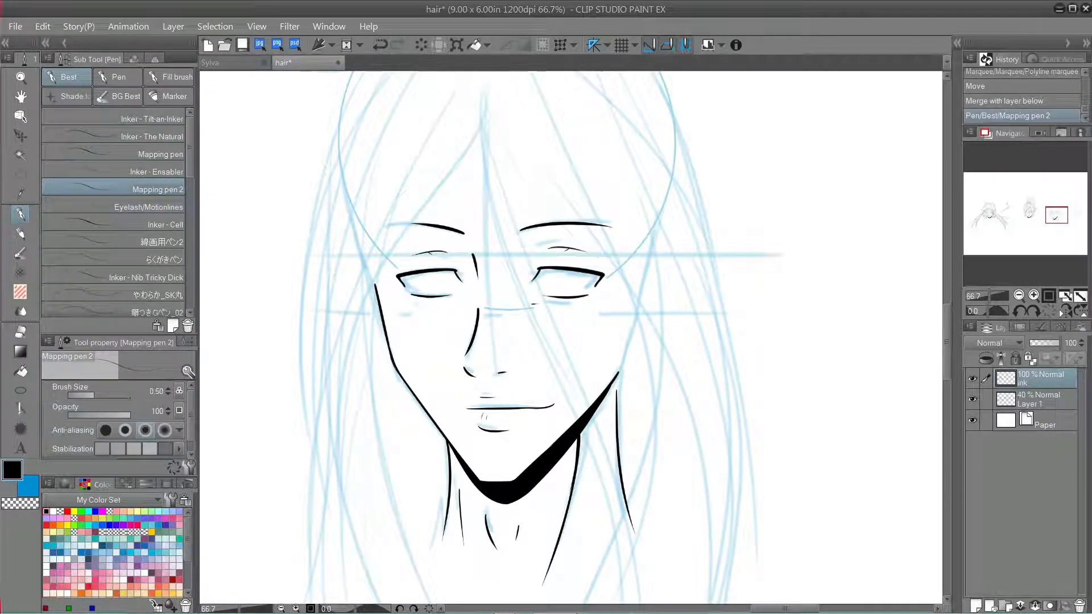
{"action": "left_click", "coordinate": [1019, 295]}
{"action": "left_click", "coordinate": [1018, 295]}
{"action": "key", "text": "ctrl+s"}
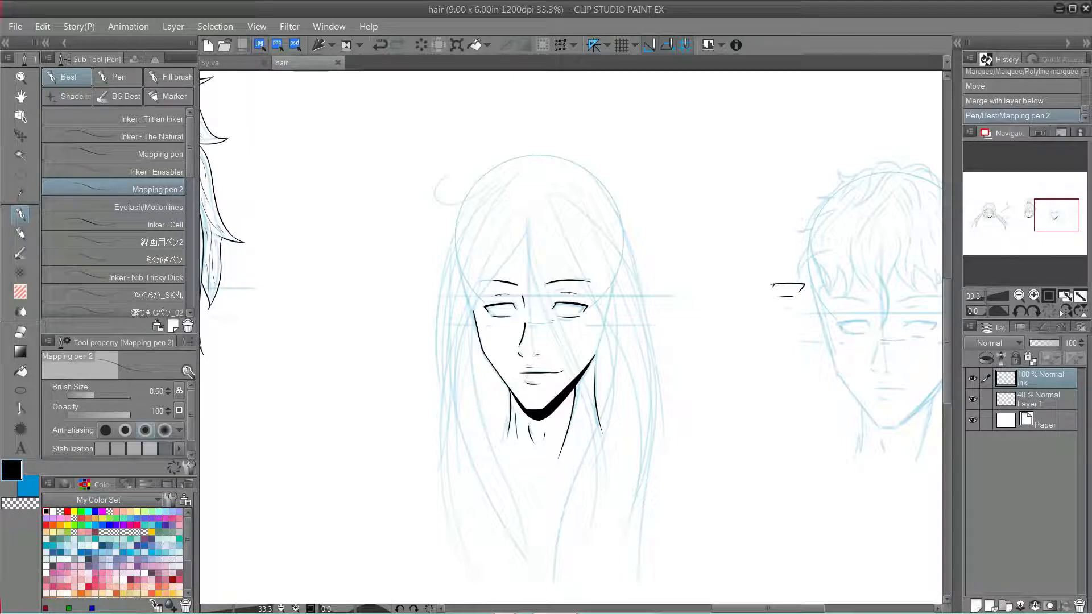
Ink the left half of the third head's crown outline just inside the sketched skull circle, checking it without the sketch layer
{"action": "left_click_drag", "start_coordinate": [541, 168], "coordinate": [526, 172]}
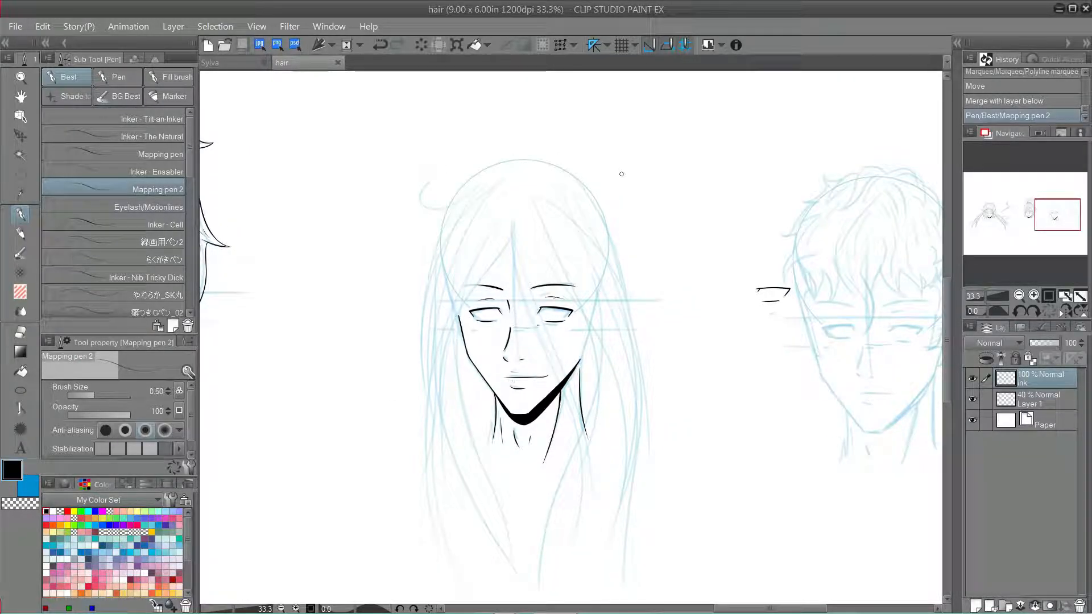
{"action": "mouse_move", "coordinate": [452, 279]}
{"action": "left_mouse_down"}
{"action": "mouse_move", "coordinate": [451, 264]}
{"action": "mouse_move", "coordinate": [453, 297]}
{"action": "left_mouse_up"}
{"action": "key", "text": "ctrl+y"}
{"action": "key", "text": "ctrl+z"}
{"action": "mouse_move", "coordinate": [523, 171]}
{"action": "left_mouse_down"}
{"action": "mouse_move", "coordinate": [502, 173]}
{"action": "mouse_move", "coordinate": [437, 228]}
{"action": "left_mouse_up"}
{"action": "key", "text": "ctrl+z"}
{"action": "left_click", "coordinate": [972, 399]}
{"action": "left_click", "coordinate": [972, 399]}
Ink the small notch at the centre parting and the right half of the crown outline
{"action": "left_click_drag", "start_coordinate": [516, 163], "coordinate": [526, 164]}
{"action": "mouse_move", "coordinate": [519, 162]}
{"action": "left_mouse_down"}
{"action": "mouse_move", "coordinate": [531, 164]}
{"action": "mouse_move", "coordinate": [522, 182]}
{"action": "mouse_move", "coordinate": [580, 192]}
{"action": "mouse_move", "coordinate": [618, 316]}
{"action": "left_mouse_up"}
{"action": "key", "text": "ctrl+z"}
{"action": "left_click_drag", "start_coordinate": [462, 192], "coordinate": [439, 246]}
{"action": "key", "text": "ctrl+z"}
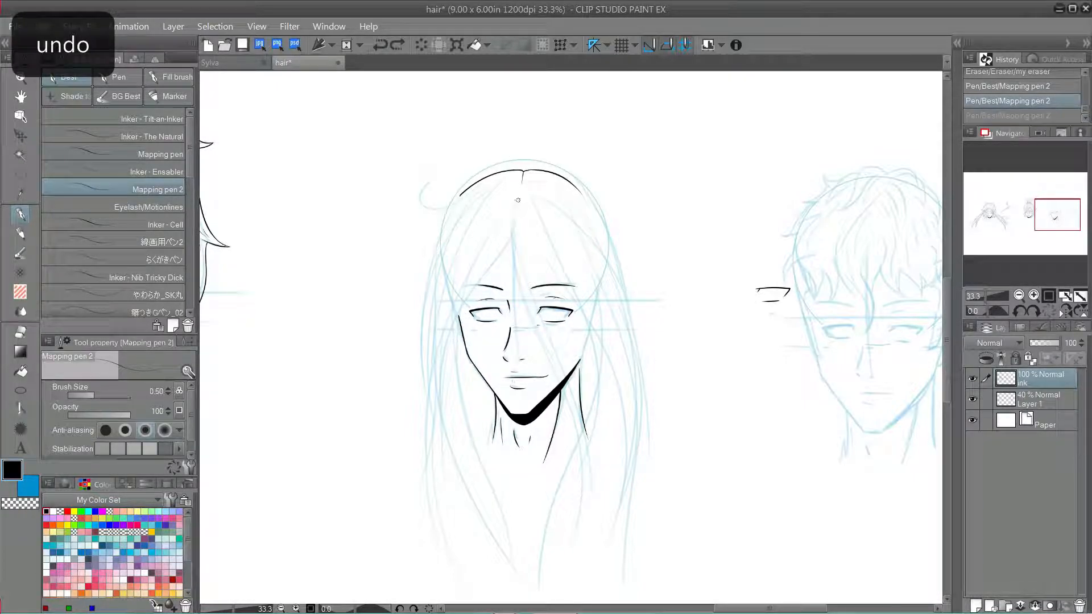
Ink a short parting line below the crown notch and trim the left end of the crown arc
{"action": "left_click_drag", "start_coordinate": [520, 198], "coordinate": [517, 225]}
{"action": "left_click", "coordinate": [973, 399]}
{"action": "left_click", "coordinate": [972, 399]}
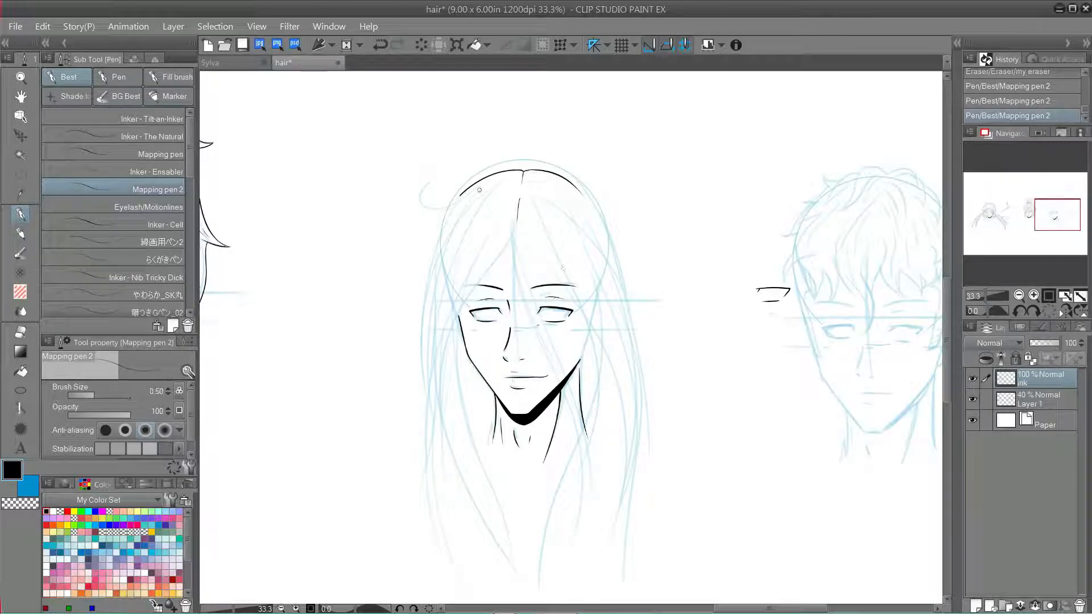
{"action": "left_click_drag", "start_coordinate": [463, 181], "coordinate": [458, 196]}
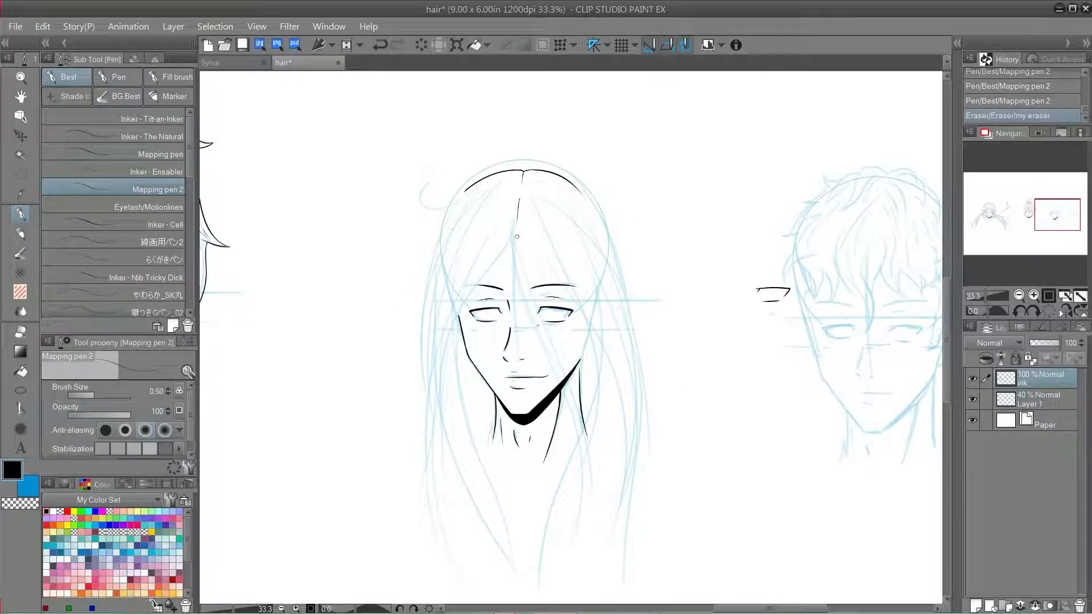
{"action": "key", "text": "ctrl+z"}
{"action": "left_click_drag", "start_coordinate": [503, 227], "coordinate": [572, 506]}
{"action": "left_click_drag", "start_coordinate": [531, 224], "coordinate": [588, 439]}
{"action": "key", "text": "ctrl+z"}
{"action": "key", "text": "ctrl+z"}
{"action": "mouse_move", "coordinate": [498, 230]}
{"action": "left_mouse_down"}
{"action": "mouse_move", "coordinate": [582, 496]}
{"action": "mouse_move", "coordinate": [565, 432]}
{"action": "left_mouse_up"}
{"action": "key", "text": "ctrl+z"}
{"action": "left_click_drag", "start_coordinate": [525, 227], "coordinate": [567, 440]}
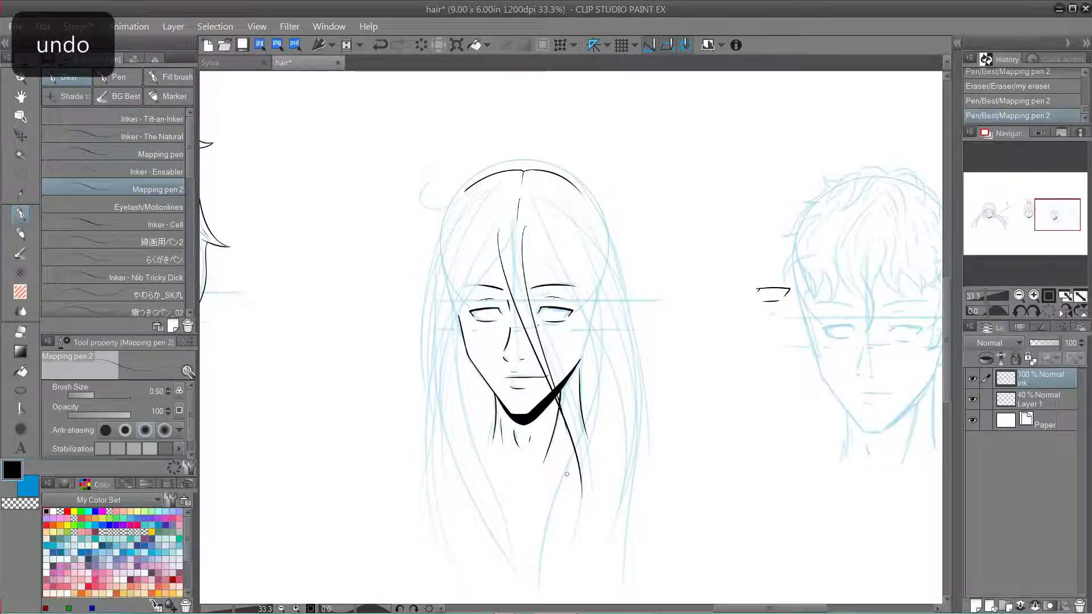
{"action": "key", "text": "ctrl+z"}
{"action": "scroll", "coordinate": [716, 423], "scroll_direction": "up", "scroll_amount": 1}
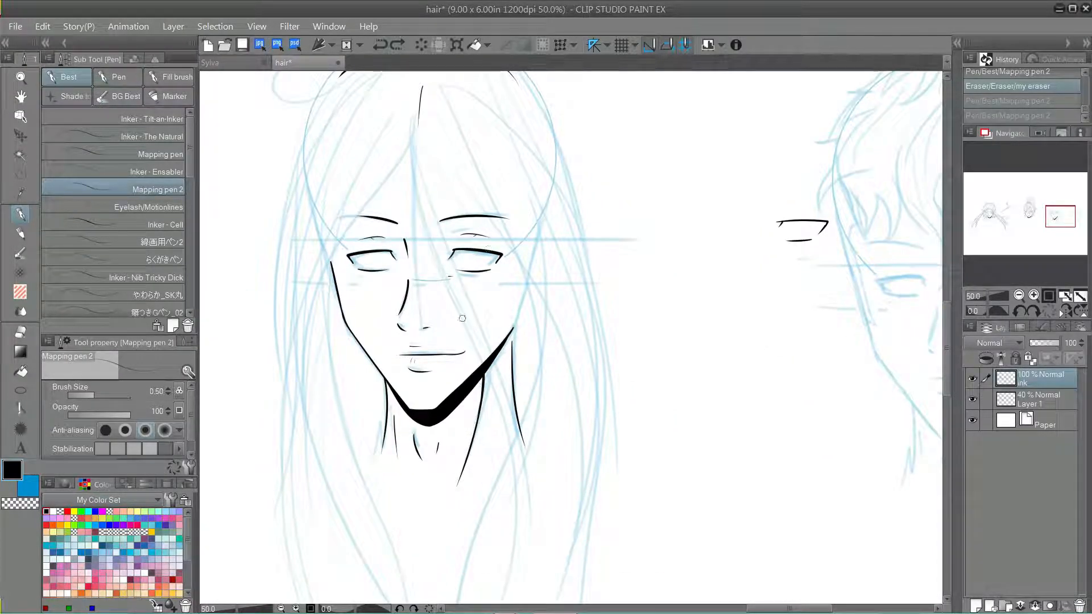
{"action": "mouse_move", "coordinate": [436, 141]}
{"action": "left_mouse_down"}
{"action": "mouse_move", "coordinate": [472, 377]}
{"action": "mouse_move", "coordinate": [482, 373]}
{"action": "left_mouse_up"}
{"action": "key", "text": "ctrl+z"}
{"action": "key", "text": "ctrl+z"}
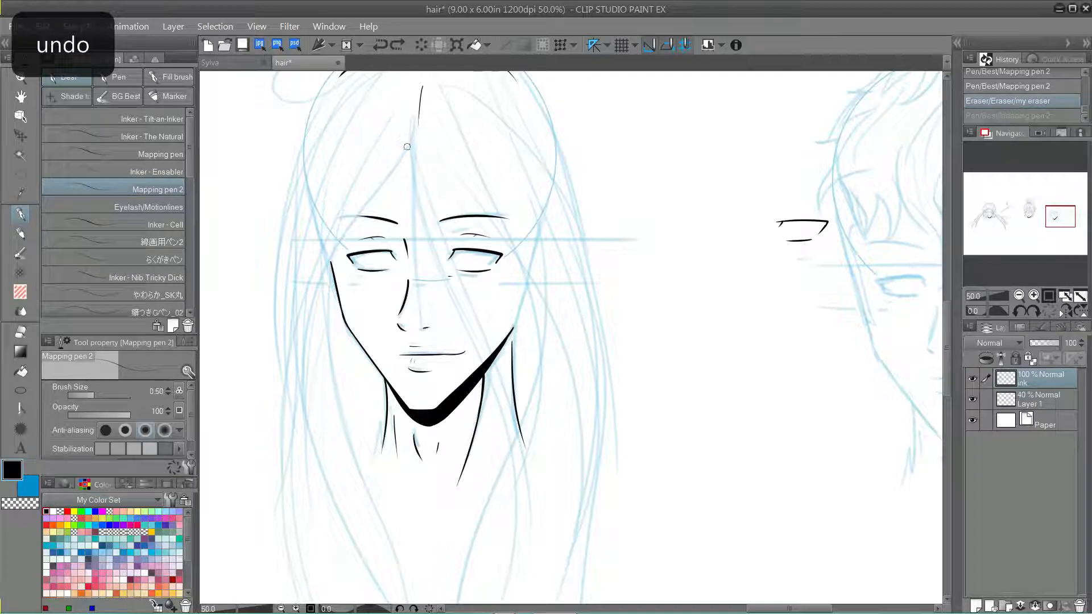
Ink the two edges of a long thin strand falling from below the parting across the nose and mouth to the jaw
{"action": "left_click_drag", "start_coordinate": [399, 138], "coordinate": [523, 422]}
{"action": "left_click_drag", "start_coordinate": [437, 142], "coordinate": [481, 365]}
{"action": "left_click_drag", "start_coordinate": [462, 329], "coordinate": [560, 436]}
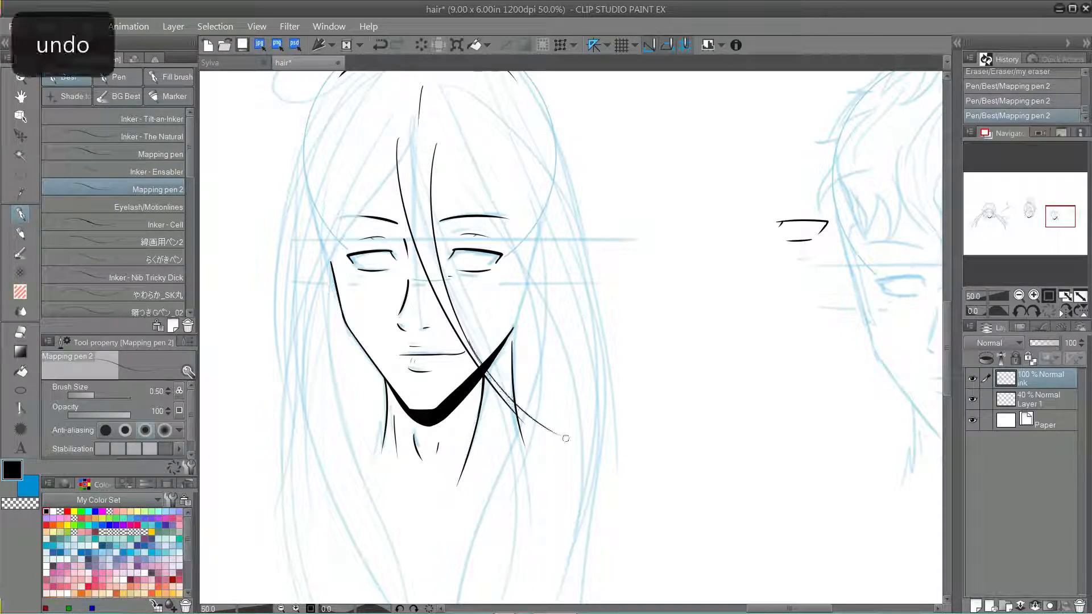
{"action": "key", "text": "ctrl+z"}
{"action": "left_click_drag", "start_coordinate": [464, 335], "coordinate": [559, 447]}
{"action": "key", "text": "ctrl+z"}
{"action": "key", "text": "ctrl+z"}
{"action": "left_click_drag", "start_coordinate": [465, 342], "coordinate": [560, 445]}
{"action": "key", "text": "ctrl+z"}
Ink the strand's tapering tip past the jaw and clear the jaw and neck lines inside it with transparent colour
{"action": "scroll", "coordinate": [574, 449], "scroll_direction": "up", "scroll_amount": 1}
{"action": "left_click_drag", "start_coordinate": [436, 311], "coordinate": [526, 444]}
{"action": "key", "text": "ctrl+z"}
{"action": "key", "text": "c"}
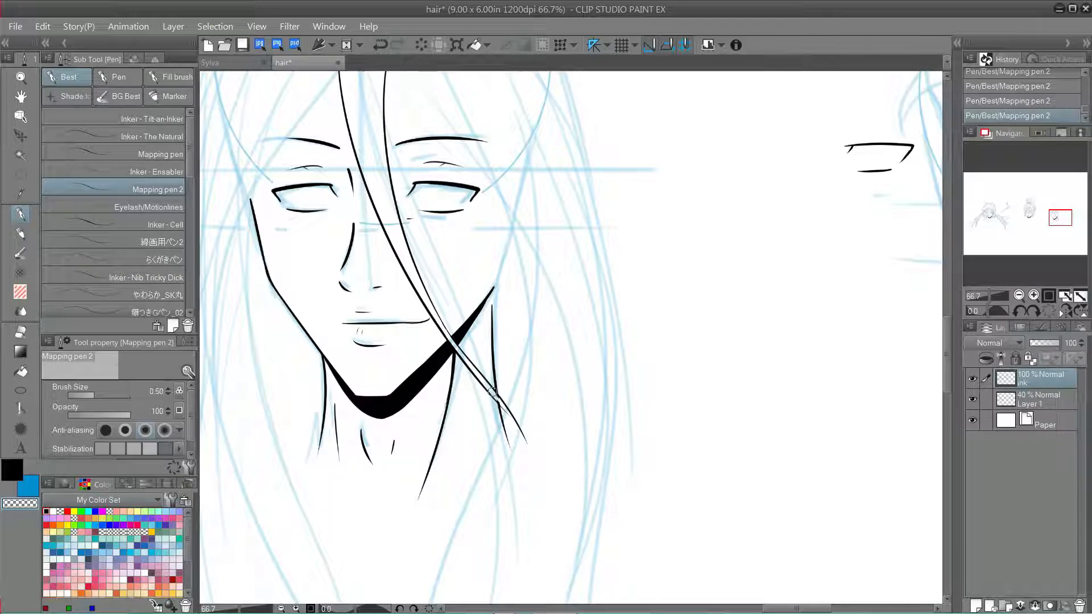
{"action": "key", "text": "ctrl+z"}
{"action": "key", "text": "c"}
{"action": "key", "text": "ctrl+z"}
{"action": "key", "text": "ctrl+minus"}
Ink short curved hairline arcs at the top of the strand, on both sides of the parting's lower end
{"action": "left_click_drag", "start_coordinate": [431, 225], "coordinate": [445, 324]}
{"action": "key", "text": "ctrl+z"}
{"action": "mouse_move", "coordinate": [419, 203]}
{"action": "left_mouse_down"}
{"action": "mouse_move", "coordinate": [440, 199]}
{"action": "mouse_move", "coordinate": [430, 195]}
{"action": "left_mouse_up"}
{"action": "key", "text": "ctrl+z"}
{"action": "key", "text": "ctrl+z"}
{"action": "key", "text": "ctrl+z"}
{"action": "left_click_drag", "start_coordinate": [437, 196], "coordinate": [448, 207]}
{"action": "key", "text": "ctrl+z"}
{"action": "key", "text": "ctrl+z"}
{"action": "key", "text": "ctrl+z"}
Ink the outer left hair outline from the crown down to mouth level, checking it with the sketch layer hidden
{"action": "mouse_move", "coordinate": [355, 147]}
{"action": "left_mouse_down"}
{"action": "mouse_move", "coordinate": [262, 515]}
{"action": "mouse_move", "coordinate": [292, 392]}
{"action": "mouse_move", "coordinate": [292, 401]}
{"action": "left_mouse_up"}
{"action": "left_click_drag", "start_coordinate": [306, 298], "coordinate": [300, 398]}
{"action": "key", "text": "ctrl+z"}
{"action": "left_click_drag", "start_coordinate": [306, 298], "coordinate": [300, 398]}
{"action": "key", "text": "ctrl+z"}
{"action": "left_click", "coordinate": [972, 399]}
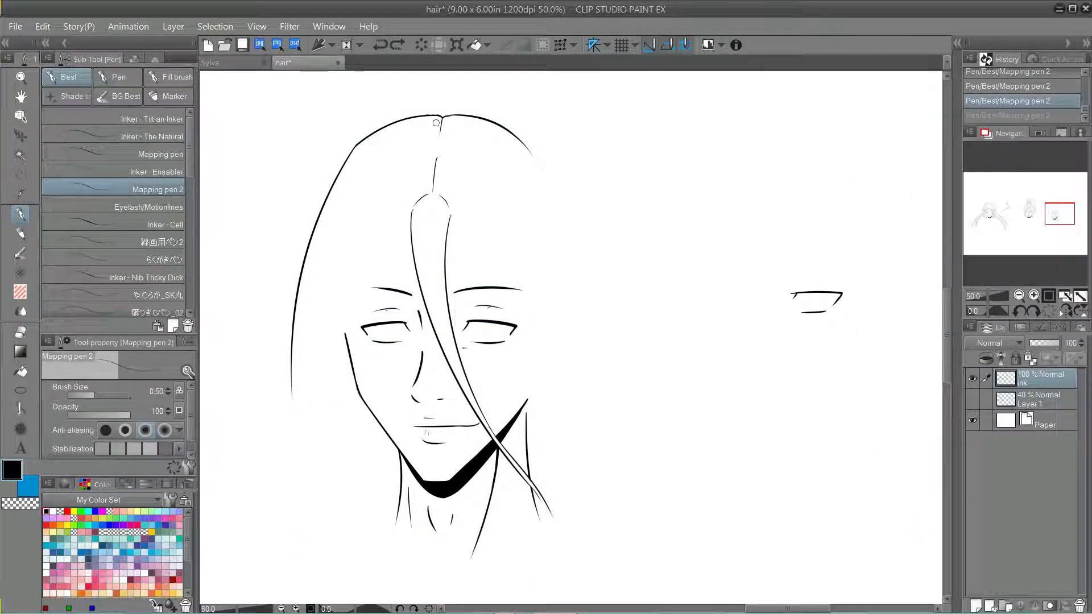
{"action": "left_click", "coordinate": [972, 399]}
Smooth the join between the crown arc and the outer left hair outline, alternating black and transparent colour
{"action": "left_click_drag", "start_coordinate": [369, 137], "coordinate": [347, 166]}
{"action": "key", "text": "c"}
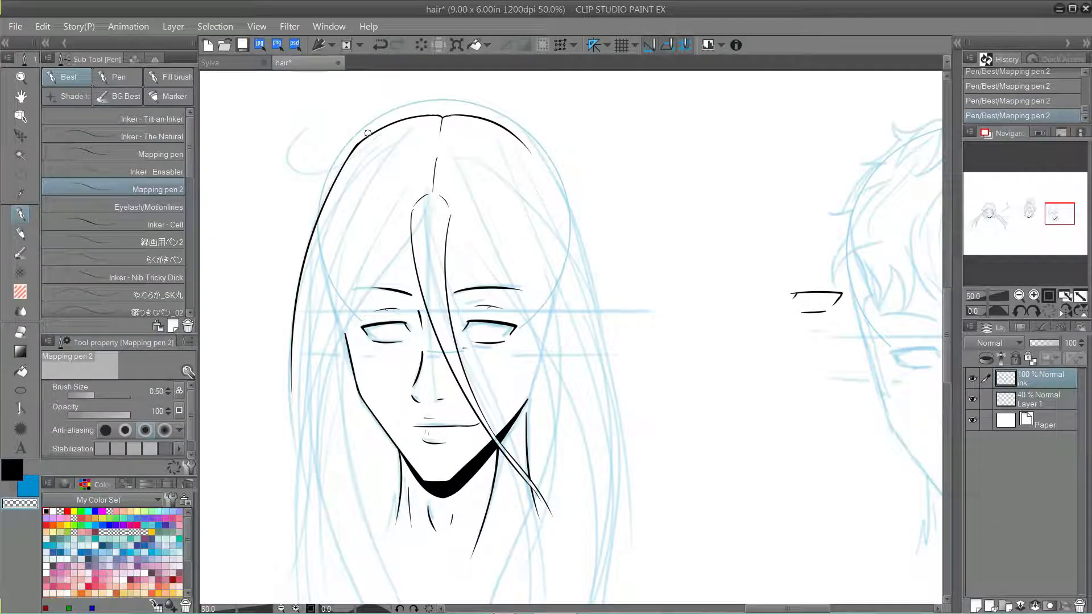
{"action": "key", "text": "c"}
{"action": "key", "text": "ctrl+z"}
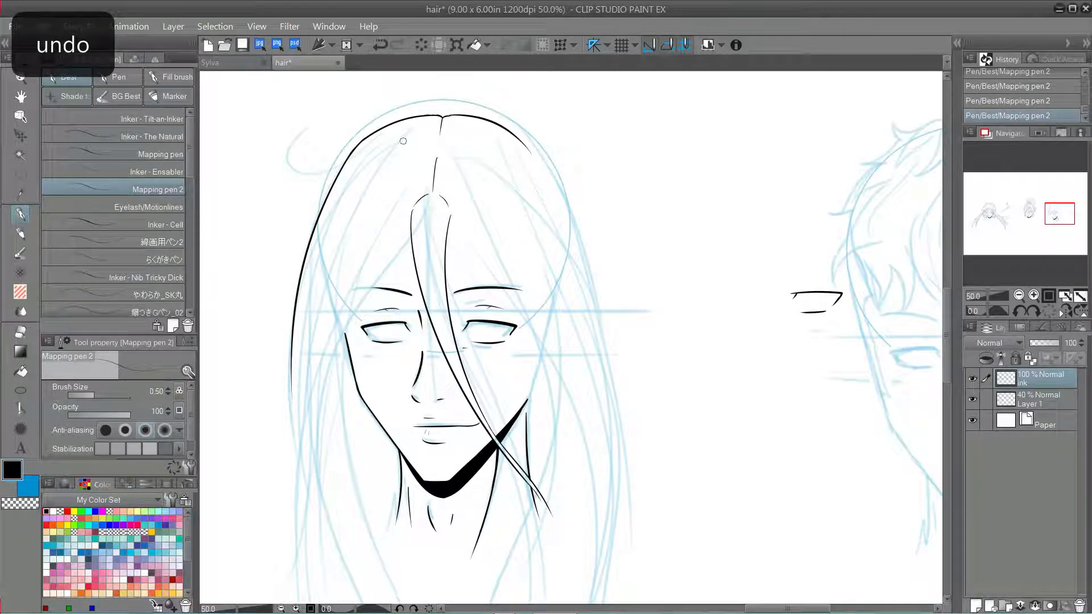
{"action": "key", "text": "c"}
{"action": "key", "text": "ctrl+z"}
{"action": "key", "text": "c"}
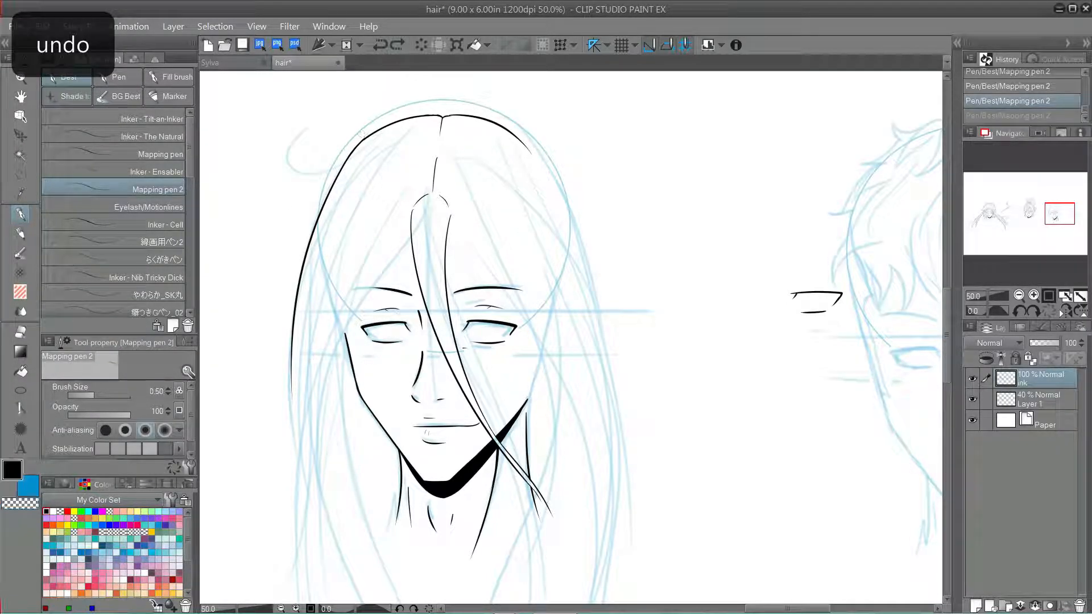
Hide the sketch and ink the front lock sweeping from the parting past the left temple, with a second curved line beside it
{"action": "left_click_drag", "start_coordinate": [414, 233], "coordinate": [320, 449]}
{"action": "left_click", "coordinate": [973, 399]}
{"action": "key", "text": "ctrl+z"}
{"action": "key", "text": "ctrl+z"}
{"action": "mouse_move", "coordinate": [411, 223]}
{"action": "left_mouse_down"}
{"action": "mouse_move", "coordinate": [322, 407]}
{"action": "mouse_move", "coordinate": [335, 415]}
{"action": "mouse_move", "coordinate": [319, 428]}
{"action": "left_mouse_up"}
{"action": "key", "text": "ctrl+z"}
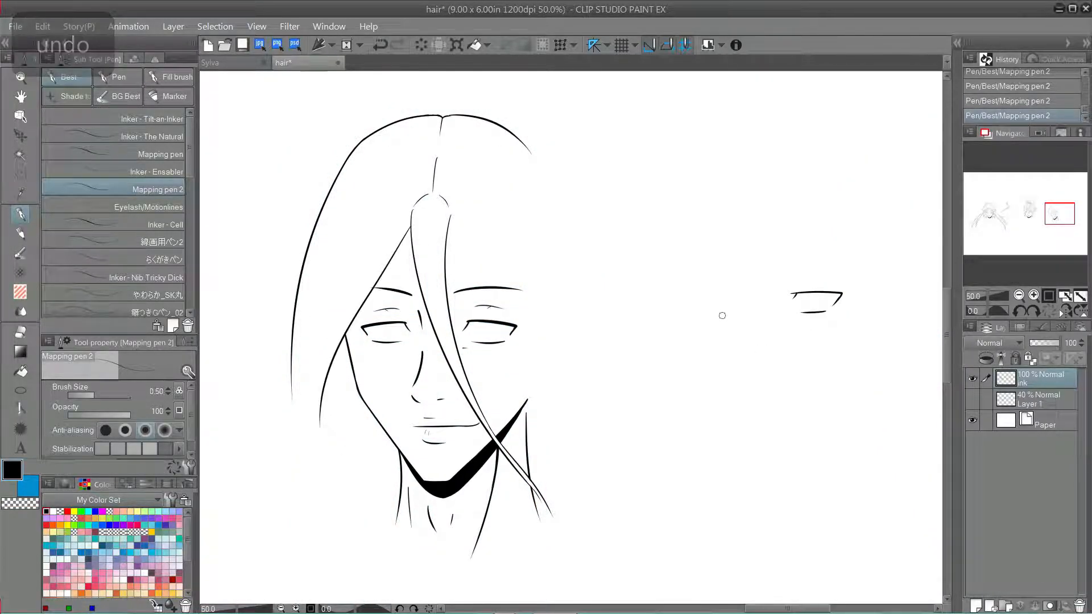
{"action": "key", "text": "ctrl+z"}
{"action": "mouse_move", "coordinate": [362, 245]}
{"action": "left_mouse_down"}
{"action": "mouse_move", "coordinate": [314, 364]}
{"action": "mouse_move", "coordinate": [301, 435]}
{"action": "left_mouse_up"}
{"action": "key", "text": "ctrl+z"}
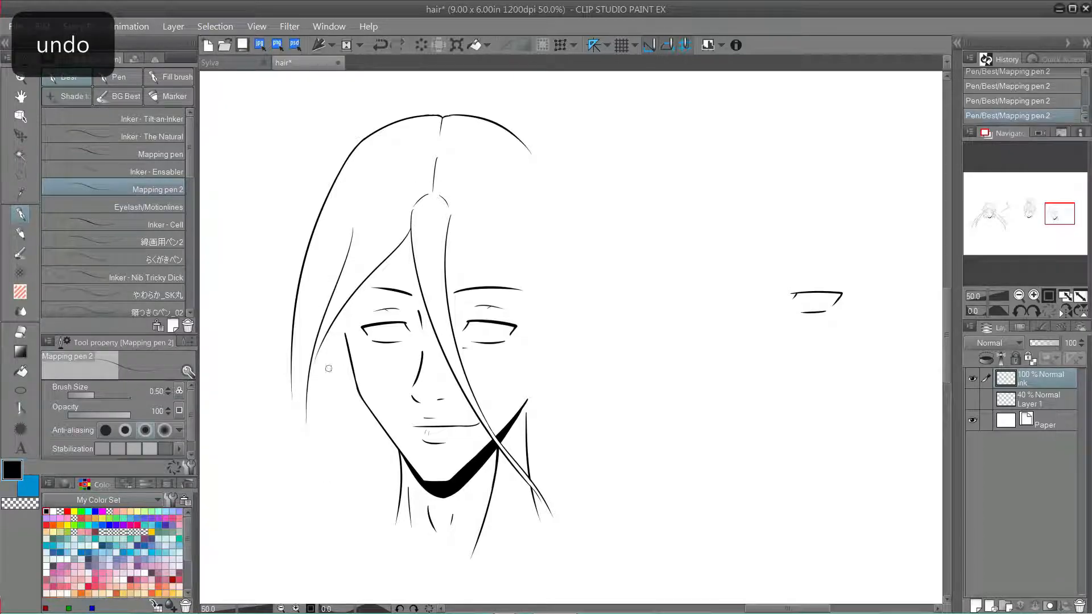
{"action": "key", "text": "ctrl+z"}
Ink the hair edge falling beside the left cheek and erase the face contour that pokes beyond it
{"action": "mouse_move", "coordinate": [359, 288]}
{"action": "left_mouse_down"}
{"action": "mouse_move", "coordinate": [365, 443]}
{"action": "mouse_move", "coordinate": [353, 462]}
{"action": "left_mouse_up"}
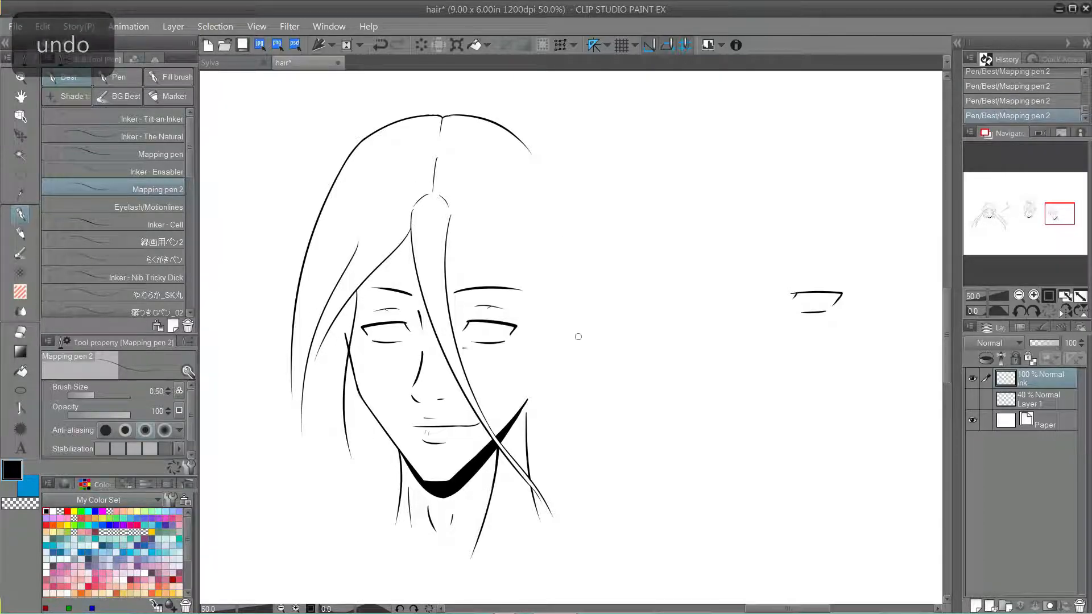
{"action": "key", "text": "ctrl+z"}
{"action": "left_click_drag", "start_coordinate": [359, 288], "coordinate": [349, 430]}
{"action": "key", "text": "c"}
{"action": "left_click_drag", "start_coordinate": [344, 328], "coordinate": [303, 523]}
{"action": "key", "text": "c"}
{"action": "key", "text": "ctrl+z"}
Extend the outer left hair outline in one long line down to chest level and bring back the sketch layer
{"action": "left_click_drag", "start_coordinate": [295, 359], "coordinate": [289, 602]}
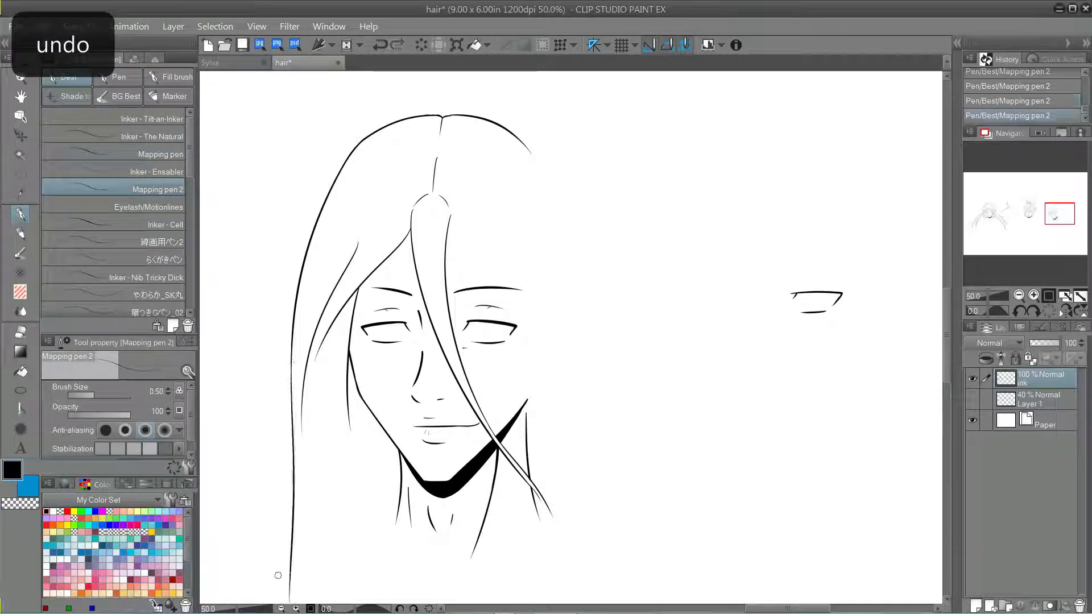
{"action": "left_click_drag", "start_coordinate": [354, 207], "coordinate": [340, 164]}
{"action": "left_click_drag", "start_coordinate": [519, 290], "coordinate": [703, 162]}
{"action": "left_click_drag", "start_coordinate": [460, 404], "coordinate": [450, 603]}
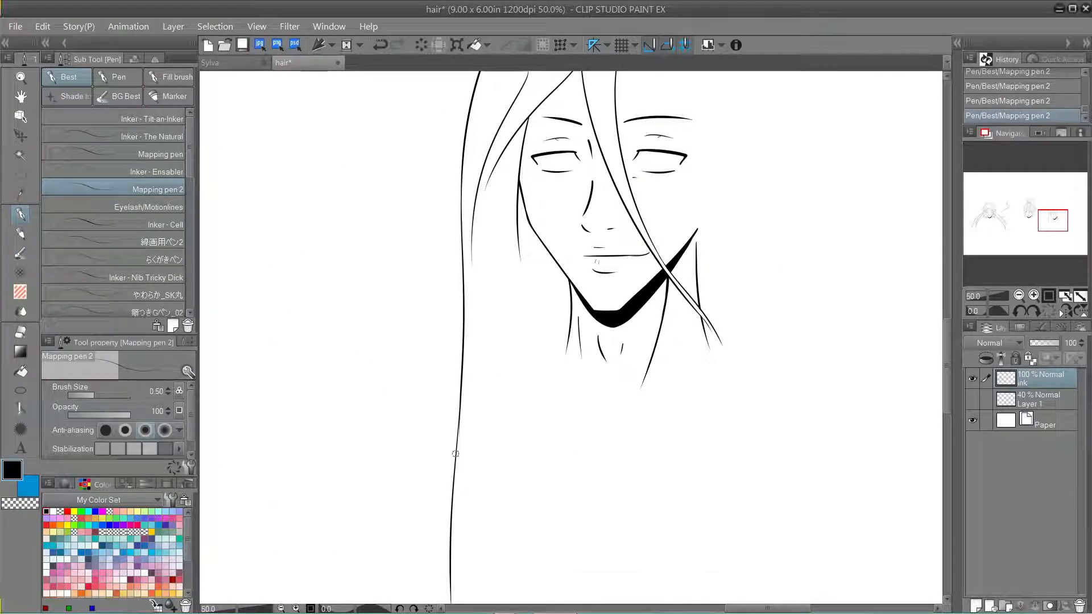
{"action": "key", "text": "ctrl+z"}
{"action": "key", "text": "ctrl+minus"}
{"action": "mouse_move", "coordinate": [568, 319]}
{"action": "left_mouse_down"}
{"action": "mouse_move", "coordinate": [445, 360]}
{"action": "mouse_move", "coordinate": [416, 399]}
{"action": "left_mouse_up"}
{"action": "key", "text": "ctrl+plus"}
{"action": "left_click", "coordinate": [972, 399]}
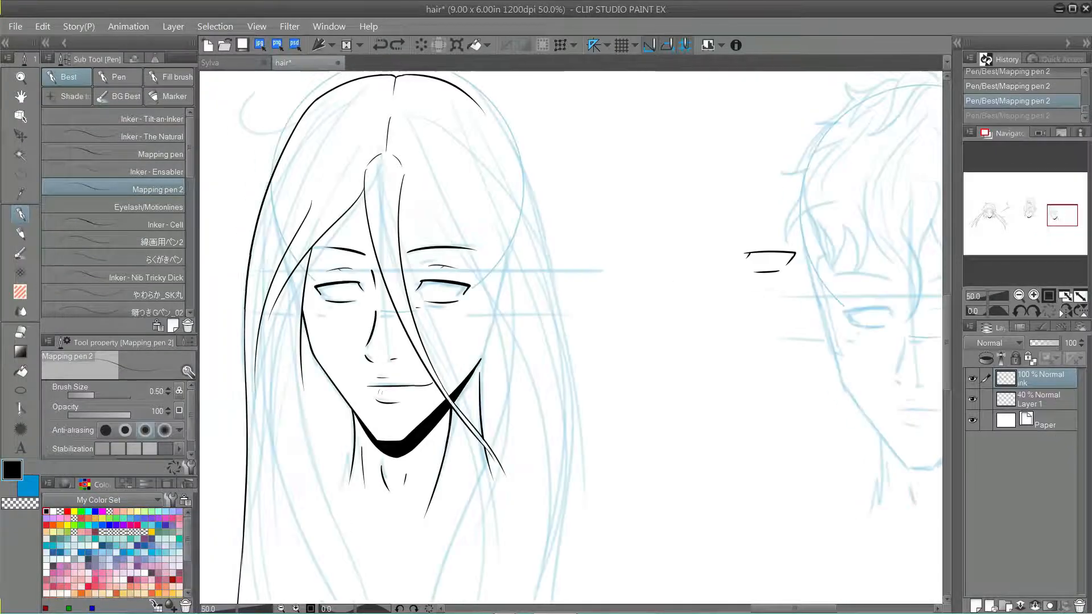
Ink the lower left lock beside the neck with long curves converging to a pointed tip at chest level
{"action": "key", "text": "ctrl+minus"}
{"action": "left_click_drag", "start_coordinate": [383, 477], "coordinate": [459, 401]}
{"action": "left_click_drag", "start_coordinate": [464, 321], "coordinate": [524, 536]}
{"action": "key", "text": "ctrl+z"}
{"action": "mouse_move", "coordinate": [465, 315]}
{"action": "left_mouse_down"}
{"action": "mouse_move", "coordinate": [512, 535]}
{"action": "mouse_move", "coordinate": [462, 402]}
{"action": "left_mouse_up"}
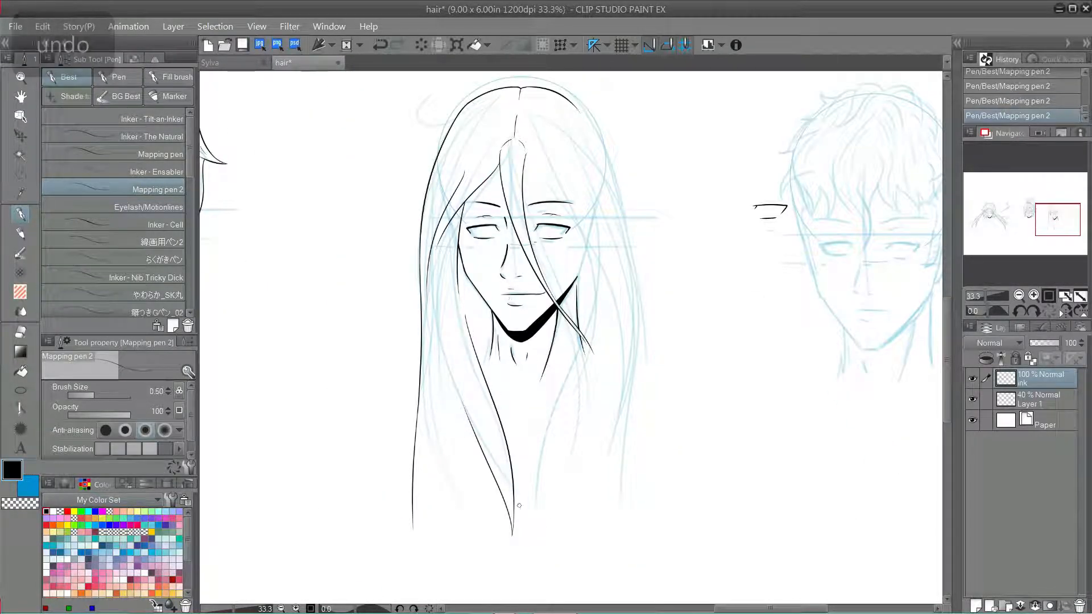
{"action": "left_click_drag", "start_coordinate": [447, 348], "coordinate": [468, 422]}
{"action": "key", "text": "ctrl+z"}
{"action": "left_click_drag", "start_coordinate": [444, 340], "coordinate": [459, 391]}
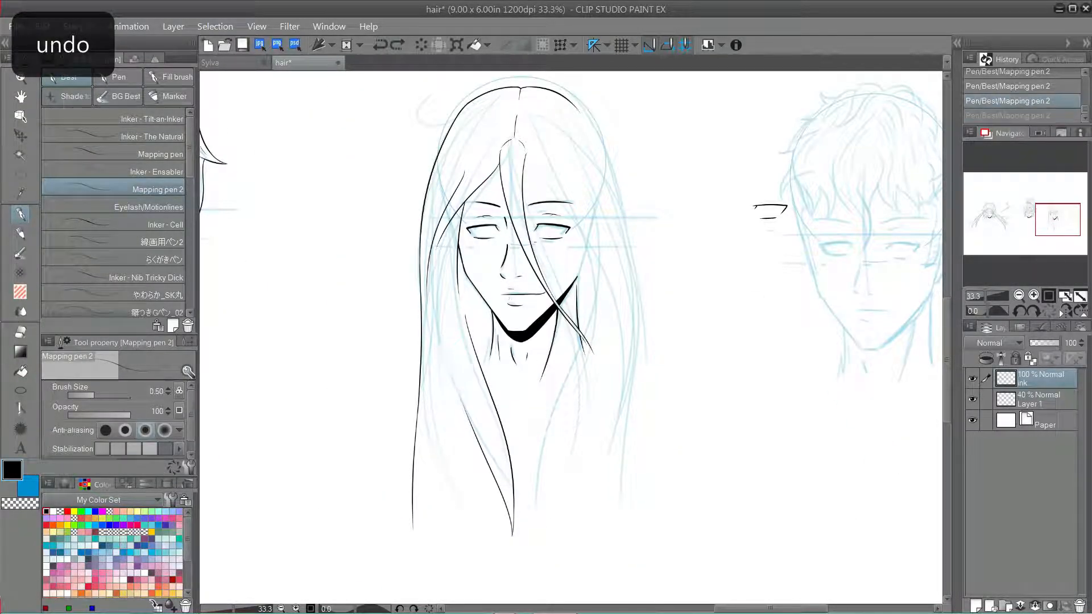
{"action": "key", "text": "ctrl+z"}
Ink the outer right hair outline from the crown down past the jaw, reworking the stroke and comparing it without the sketch
{"action": "mouse_move", "coordinate": [576, 106]}
{"action": "left_mouse_down"}
{"action": "mouse_move", "coordinate": [618, 188]}
{"action": "mouse_move", "coordinate": [627, 395]}
{"action": "left_mouse_up"}
{"action": "left_click", "coordinate": [985, 400]}
{"action": "left_click", "coordinate": [973, 399]}
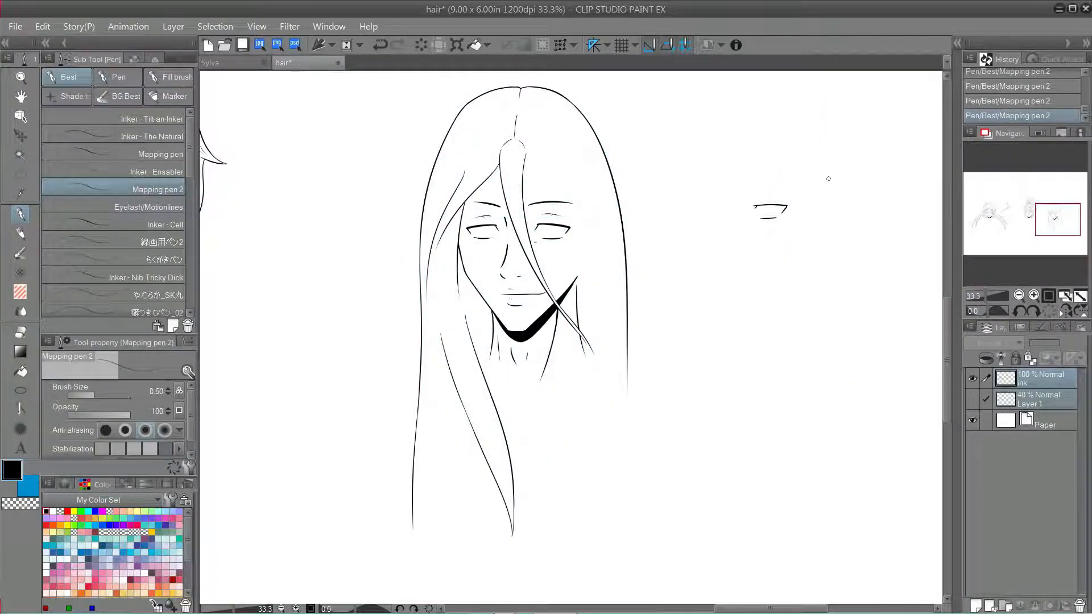
{"action": "left_click", "coordinate": [972, 399]}
{"action": "key", "text": "ctrl+z"}
{"action": "left_click_drag", "start_coordinate": [576, 106], "coordinate": [623, 210]}
{"action": "key", "text": "ctrl+z"}
{"action": "mouse_move", "coordinate": [484, 199]}
{"action": "left_mouse_down"}
{"action": "mouse_move", "coordinate": [845, 538]}
{"action": "mouse_move", "coordinate": [385, 355]}
{"action": "left_mouse_up"}
{"action": "mouse_move", "coordinate": [473, 258]}
{"action": "left_mouse_down"}
{"action": "mouse_move", "coordinate": [494, 291]}
{"action": "mouse_move", "coordinate": [528, 419]}
{"action": "mouse_move", "coordinate": [525, 507]}
{"action": "mouse_move", "coordinate": [530, 406]}
{"action": "mouse_move", "coordinate": [524, 505]}
{"action": "mouse_move", "coordinate": [529, 486]}
{"action": "mouse_move", "coordinate": [517, 473]}
{"action": "left_mouse_up"}
{"action": "key", "text": "ctrl+z"}
{"action": "key", "text": "ctrl+z"}
{"action": "key", "text": "ctrl+z"}
{"action": "key", "text": "ctrl+z"}
{"action": "key", "text": "ctrl+z"}
{"action": "key", "text": "ctrl+z"}
{"action": "key", "text": "ctrl+z"}
{"action": "key", "text": "ctrl+z"}
{"action": "left_click", "coordinate": [973, 399]}
Clean up the join between the crown arc and the outer right hair outline using black and transparent colour
{"action": "left_click_drag", "start_coordinate": [568, 341], "coordinate": [607, 274]}
{"action": "key", "text": "c"}
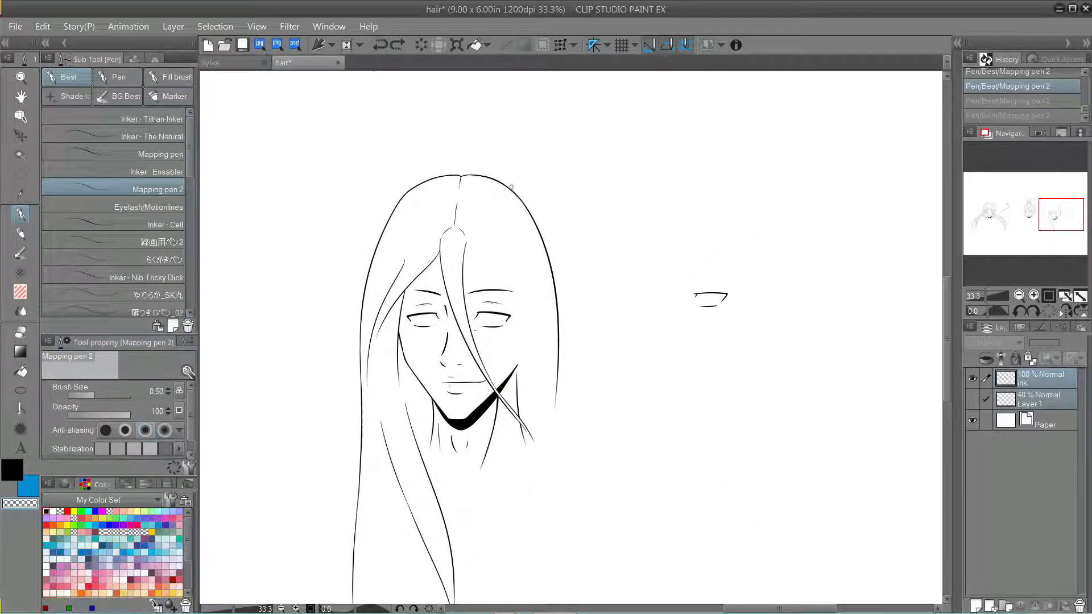
{"action": "left_click_drag", "start_coordinate": [508, 186], "coordinate": [516, 195]}
{"action": "key", "text": "ctrl+z"}
{"action": "key", "text": "ctrl+plus"}
{"action": "mouse_move", "coordinate": [516, 135]}
{"action": "left_mouse_down"}
{"action": "mouse_move", "coordinate": [531, 148]}
{"action": "mouse_move", "coordinate": [498, 136]}
{"action": "left_mouse_up"}
{"action": "key", "text": "ctrl+z"}
{"action": "key", "text": "c"}
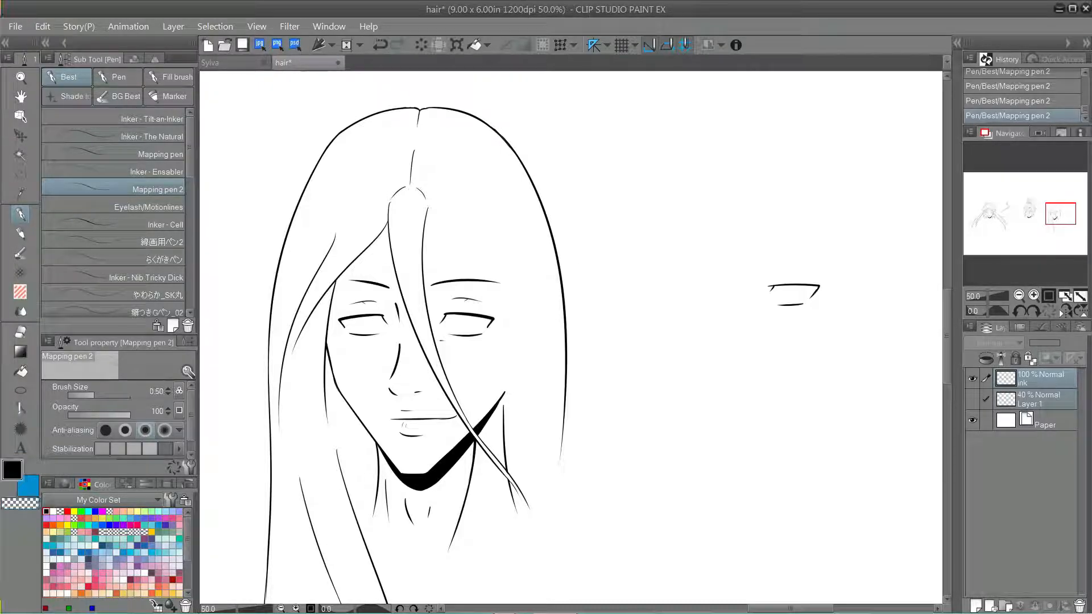
{"action": "key", "text": "c"}
Show the sketch layer and ink the right front lock sweeping from the parting past the eye and beyond the outer hair outline
{"action": "scroll", "coordinate": [492, 338], "scroll_direction": "down", "scroll_amount": 5}
{"action": "scroll", "coordinate": [492, 338], "scroll_direction": "up", "scroll_amount": 3}
{"action": "left_click", "coordinate": [972, 399]}
{"action": "left_click_drag", "start_coordinate": [432, 209], "coordinate": [570, 356]}
{"action": "left_click_drag", "start_coordinate": [467, 193], "coordinate": [587, 357]}
{"action": "key", "text": "ctrl+z"}
{"action": "mouse_move", "coordinate": [466, 181]}
{"action": "left_mouse_down"}
{"action": "mouse_move", "coordinate": [586, 355]}
{"action": "mouse_move", "coordinate": [621, 448]}
{"action": "mouse_move", "coordinate": [618, 415]}
{"action": "left_mouse_up"}
{"action": "key", "text": "ctrl+z"}
{"action": "key", "text": "ctrl+z"}
{"action": "key", "text": "ctrl+z"}
{"action": "left_click_drag", "start_coordinate": [582, 365], "coordinate": [616, 454]}
{"action": "key", "text": "ctrl+z"}
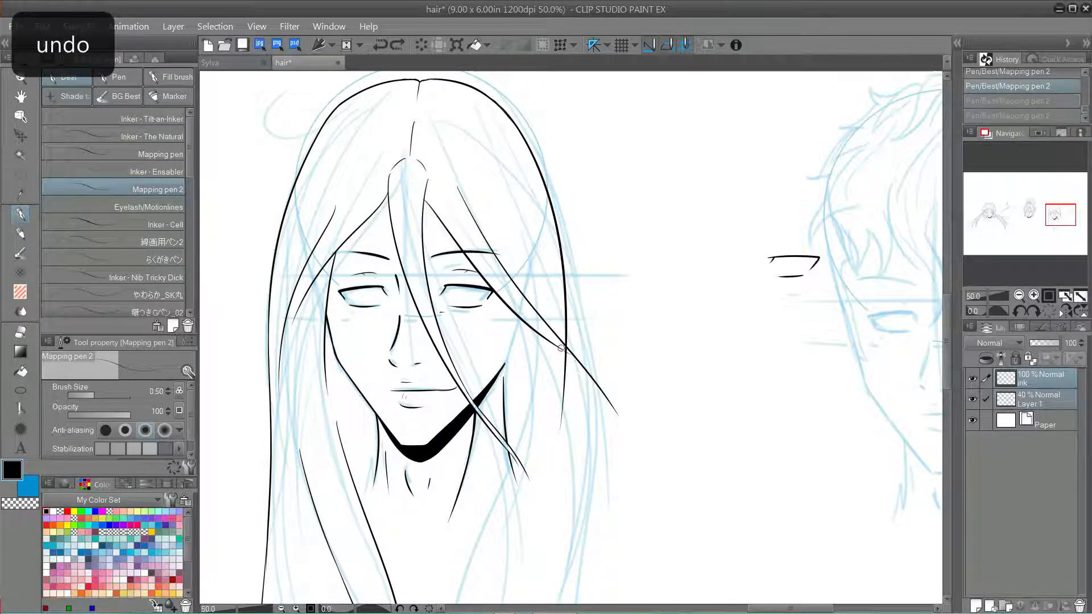
Try short strand lines above the right front lock, comparing them with and without the sketch layer
{"action": "left_click_drag", "start_coordinate": [479, 236], "coordinate": [492, 259]}
{"action": "mouse_move", "coordinate": [483, 190]}
{"action": "left_mouse_down"}
{"action": "mouse_move", "coordinate": [505, 264]}
{"action": "mouse_move", "coordinate": [505, 254]}
{"action": "mouse_move", "coordinate": [468, 246]}
{"action": "mouse_move", "coordinate": [492, 253]}
{"action": "mouse_move", "coordinate": [519, 287]}
{"action": "left_mouse_up"}
{"action": "key", "text": "ctrl+z"}
{"action": "key", "text": "ctrl+z"}
{"action": "key", "text": "ctrl+z"}
{"action": "key", "text": "ctrl+z"}
{"action": "key", "text": "ctrl+z"}
{"action": "left_click_drag", "start_coordinate": [490, 248], "coordinate": [510, 275], "text": "ctrl"}
{"action": "key", "text": "ctrl+z"}
{"action": "left_click", "coordinate": [972, 399]}
{"action": "left_click", "coordinate": [972, 399]}
{"action": "left_click_drag", "start_coordinate": [500, 210], "coordinate": [510, 275]}
{"action": "key", "text": "ctrl+z"}
Try a curved strand above the right front lock and a face-side lock hanging from the right eye's outer corner
{"action": "mouse_move", "coordinate": [499, 181]}
{"action": "left_mouse_down"}
{"action": "mouse_move", "coordinate": [511, 287]}
{"action": "mouse_move", "coordinate": [475, 406]}
{"action": "mouse_move", "coordinate": [491, 569]}
{"action": "left_mouse_up"}
{"action": "left_click", "coordinate": [507, 292]}
{"action": "key", "text": "ctrl+z"}
{"action": "left_click", "coordinate": [973, 399]}
{"action": "left_click", "coordinate": [973, 399]}
{"action": "key", "text": "ctrl+z"}
{"action": "left_click_drag", "start_coordinate": [494, 292], "coordinate": [512, 426]}
{"action": "key", "text": "ctrl+z"}
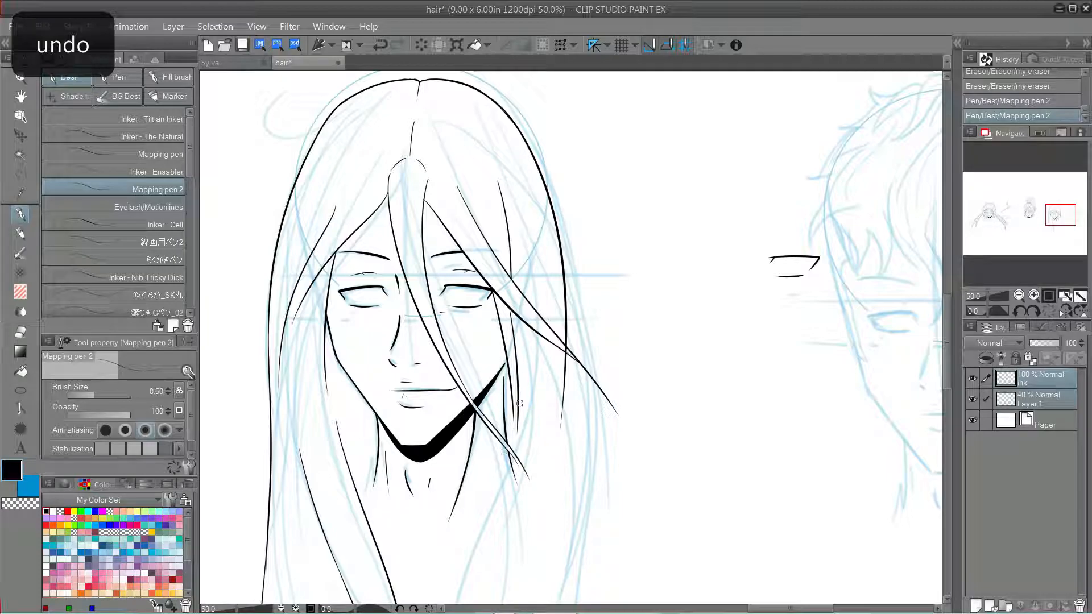
{"action": "key", "text": "ctrl+y"}
{"action": "key", "text": "ctrl+z"}
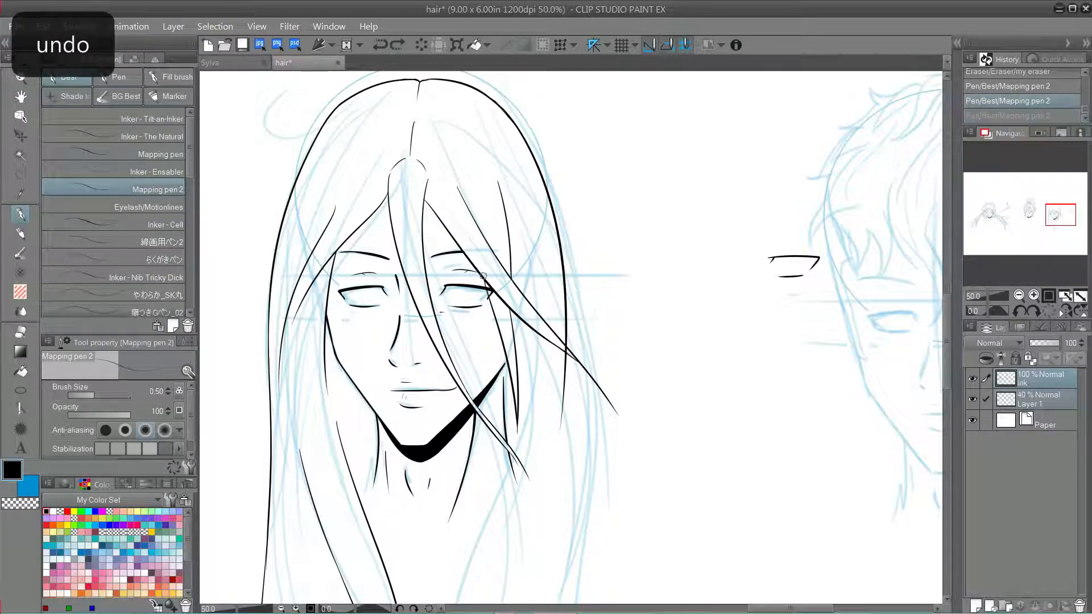
{"action": "key", "text": "ctrl+z"}
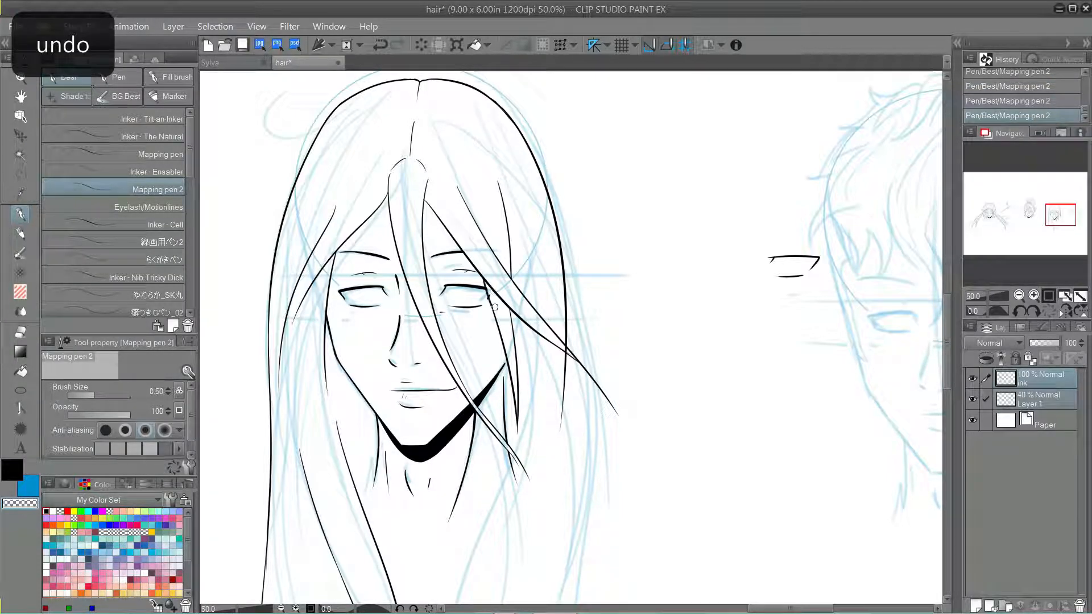
Hide the sketch layer and undo the latest strand above the right front lock and the face-side lines
{"action": "left_click", "coordinate": [972, 399]}
{"action": "key", "text": "ctrl+z"}
{"action": "key", "text": "ctrl+z"}
{"action": "key", "text": "ctrl+z"}
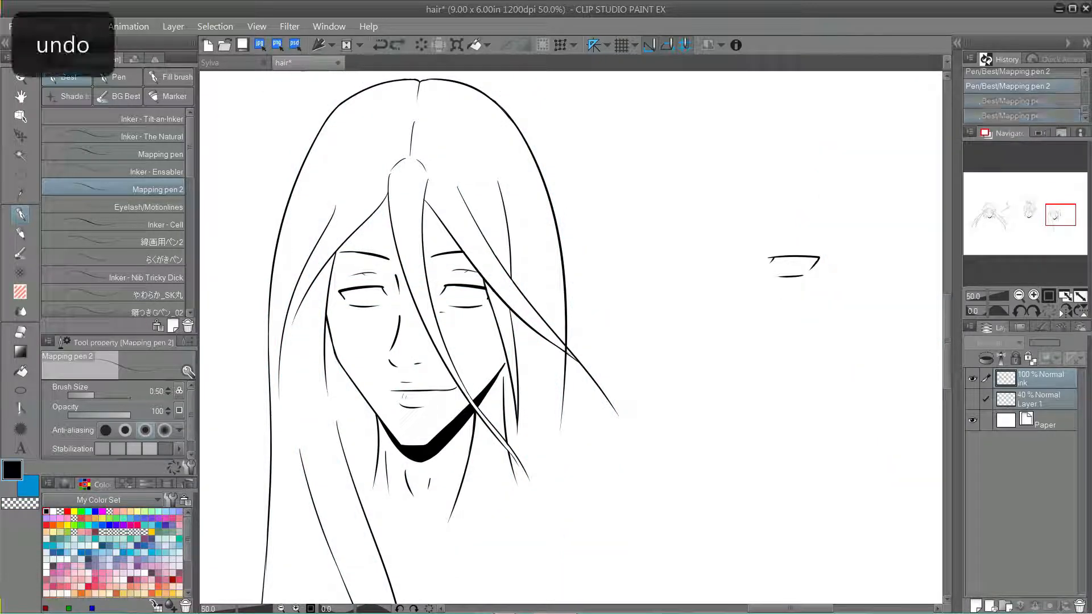
{"action": "key", "text": "ctrl+z"}
Ink a short strand branching off the upper edge of the right front lock and trim the tops of both lines
{"action": "left_click_drag", "start_coordinate": [479, 182], "coordinate": [509, 271]}
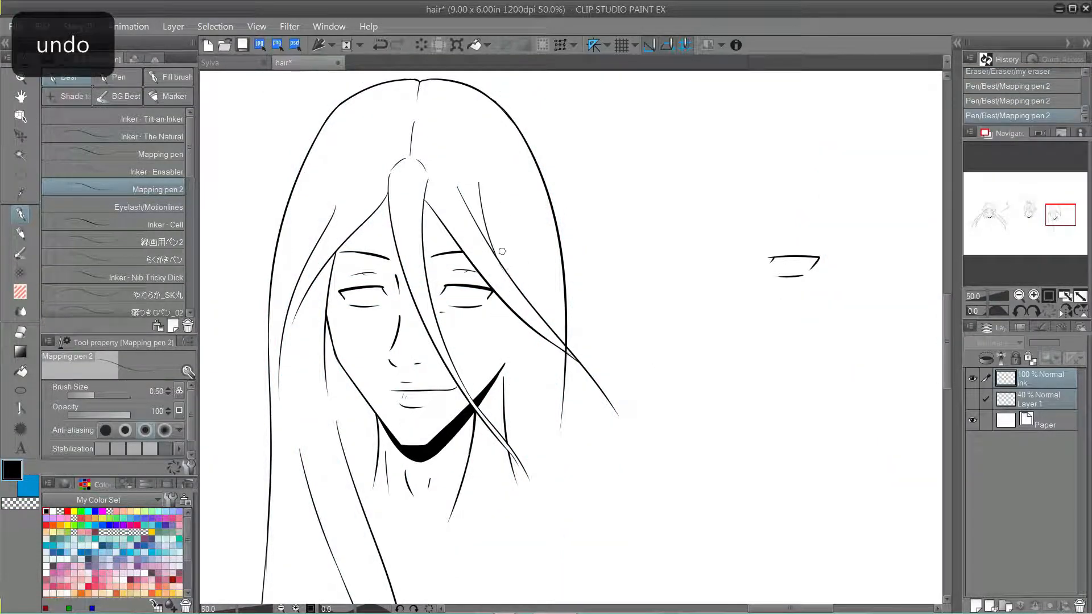
{"action": "left_click_drag", "start_coordinate": [458, 186], "coordinate": [466, 201]}
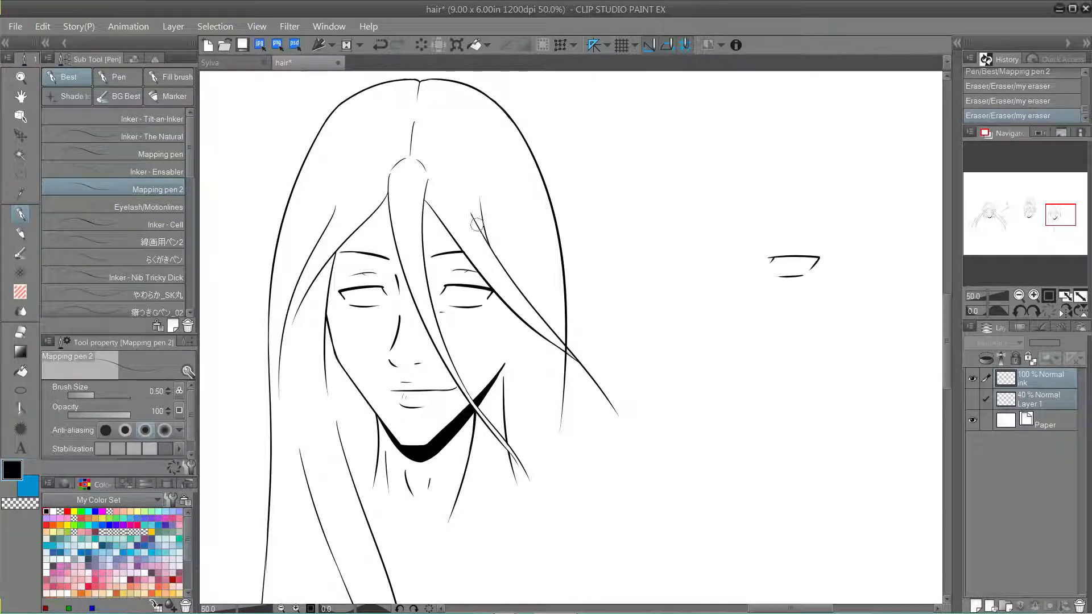
{"action": "key", "text": "ctrl+z"}
{"action": "left_click_drag", "start_coordinate": [494, 291], "coordinate": [510, 448]}
{"action": "key", "text": "ctrl+z"}
Rework the upper edge line of the right front lock with the canvas rotated 180 degrees
{"action": "key", "text": "^"}
{"action": "key", "text": "ctrl+plus"}
{"action": "mouse_move", "coordinate": [575, 295]}
{"action": "left_mouse_down"}
{"action": "mouse_move", "coordinate": [562, 345]}
{"action": "mouse_move", "coordinate": [628, 423]}
{"action": "left_mouse_up"}
{"action": "key", "text": "ctrl+z"}
{"action": "key", "text": "ctrl+z"}
{"action": "key", "text": "ctrl+z"}
{"action": "left_click_drag", "start_coordinate": [570, 368], "coordinate": [594, 422]}
{"action": "key", "text": "ctrl+z"}
{"action": "key", "text": "ctrl+y"}
{"action": "key", "text": "ctrl+minus"}
Flip the canvas view upright, check the mirrored drawing, restore its normal direction and save the file
{"action": "left_click", "coordinate": [1008, 311]}
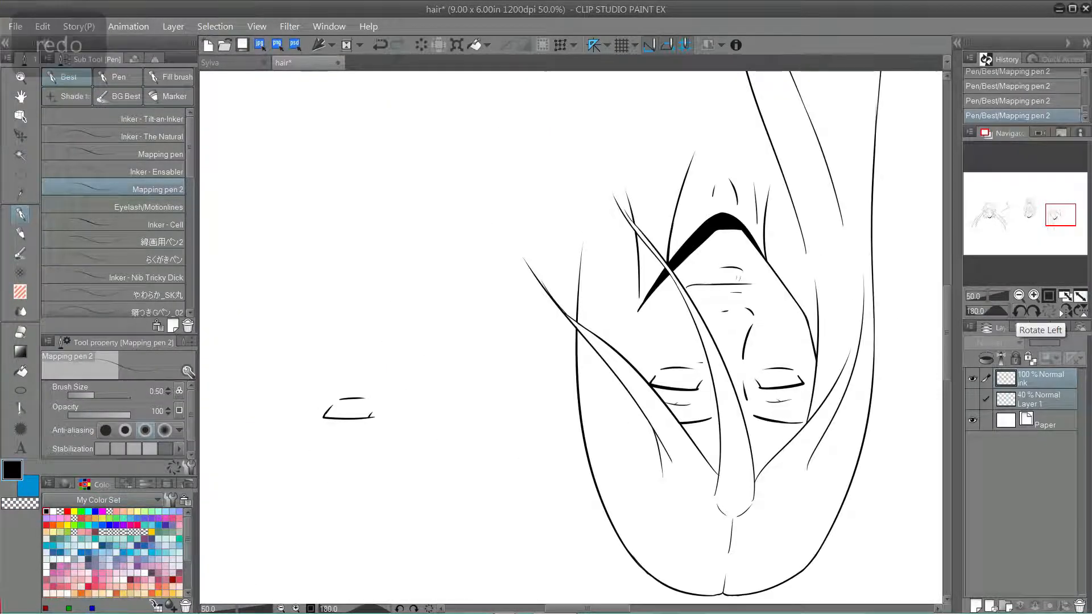
{"action": "left_click", "coordinate": [1080, 311]}
{"action": "left_click_drag", "start_coordinate": [814, 263], "coordinate": [692, 237]}
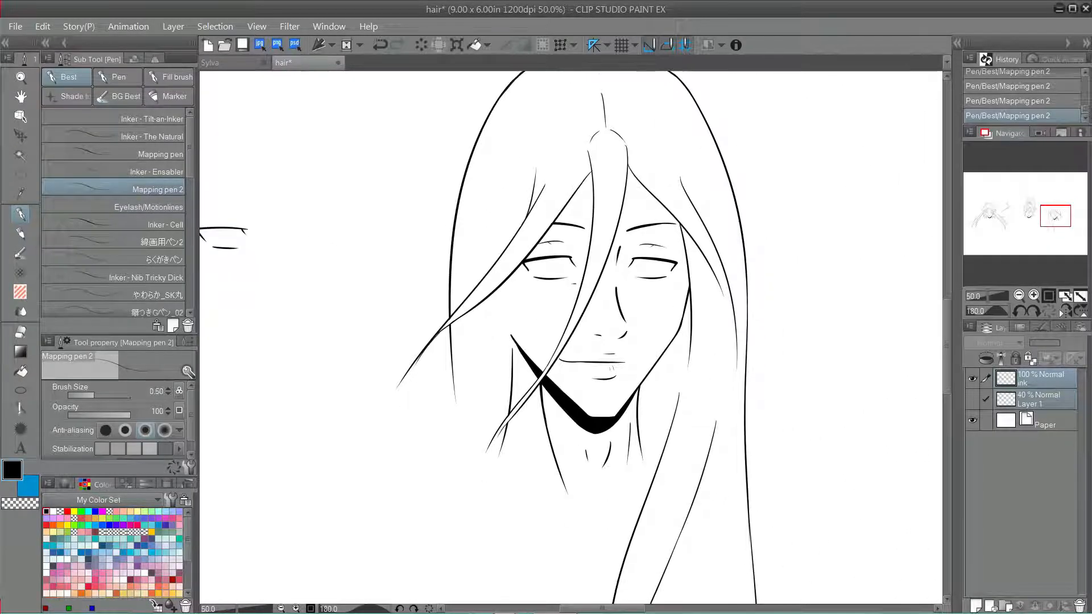
{"action": "key", "text": "ctrl+s"}
{"action": "left_click", "coordinate": [1065, 311]}
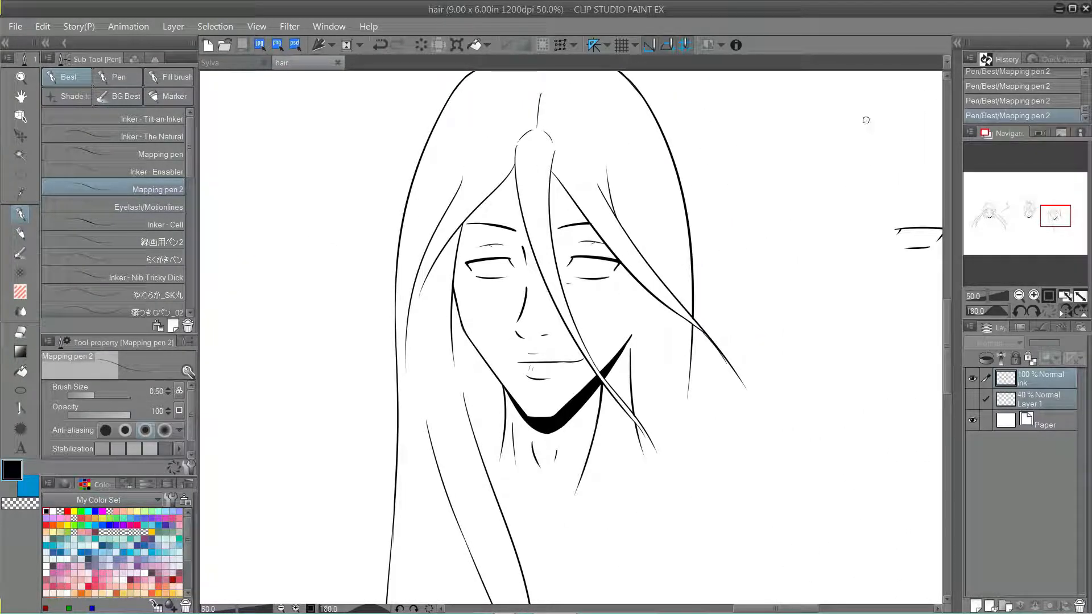
Ink a long face-side hair line from the right eye's outer corner down past the jaw, reworking the stroke
{"action": "left_click_drag", "start_coordinate": [826, 163], "coordinate": [784, 120]}
{"action": "key", "text": "ctrl+z"}
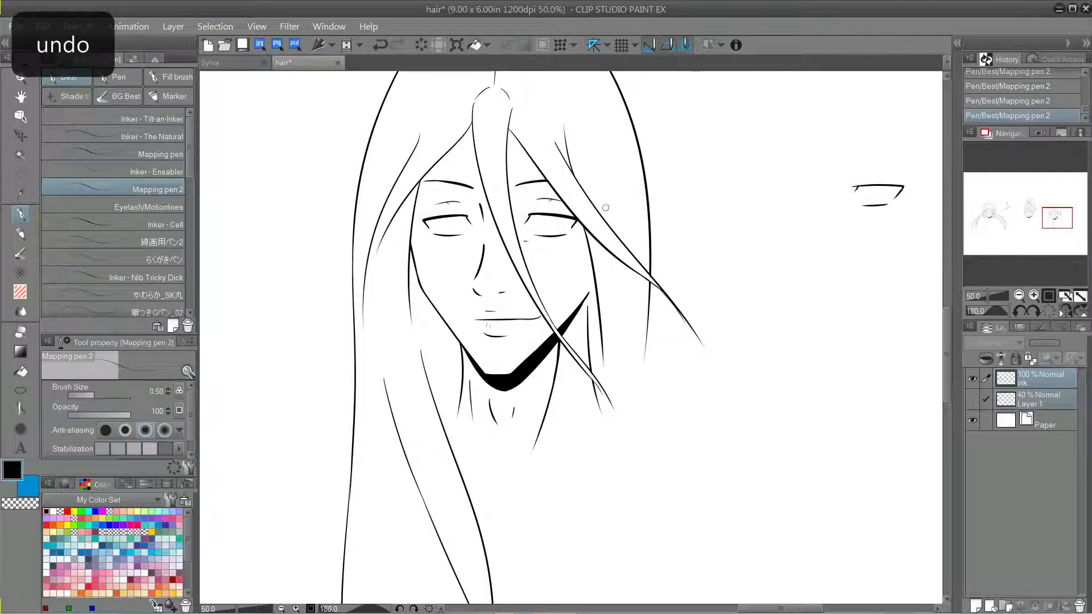
{"action": "left_click_drag", "start_coordinate": [584, 229], "coordinate": [597, 316]}
{"action": "key", "text": "ctrl+z"}
{"action": "left_click_drag", "start_coordinate": [580, 227], "coordinate": [583, 450]}
{"action": "key", "text": "ctrl+z"}
{"action": "key", "text": "ctrl+y"}
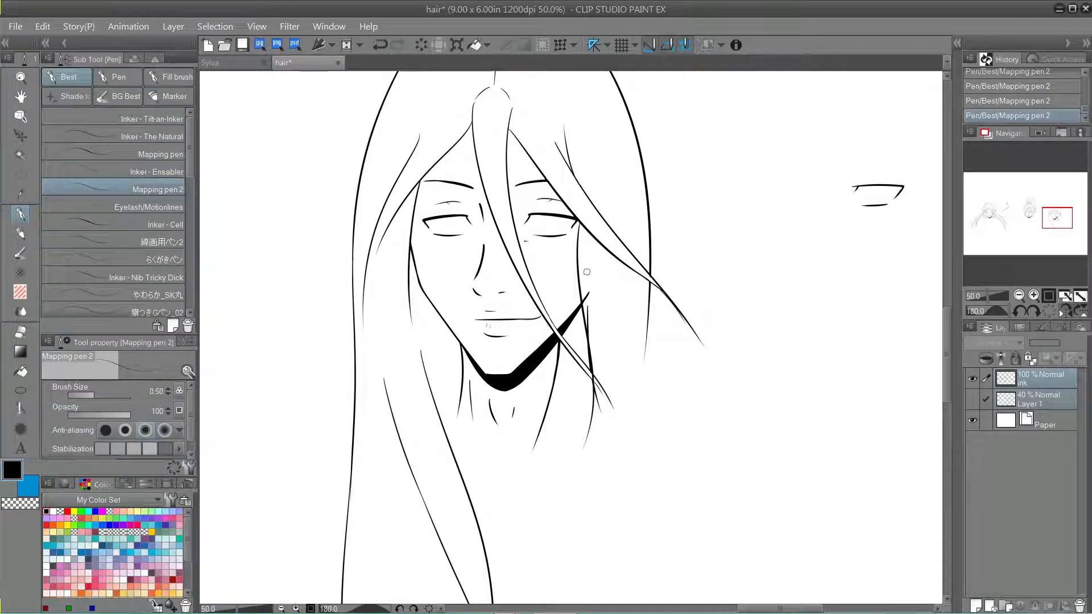
Clean up the jaw tip and neck line overlaps along the right face-side hair line with the eraser and transparent colour
{"action": "left_click_drag", "start_coordinate": [594, 297], "coordinate": [589, 294]}
{"action": "left_click_drag", "start_coordinate": [593, 301], "coordinate": [592, 314]}
{"action": "left_click_drag", "start_coordinate": [592, 297], "coordinate": [588, 290]}
{"action": "key", "text": "c"}
{"action": "key", "text": "ctrl+plus"}
{"action": "key", "text": "ctrl+plus"}
{"action": "key", "text": "ctrl+z"}
{"action": "key", "text": "ctrl+z"}
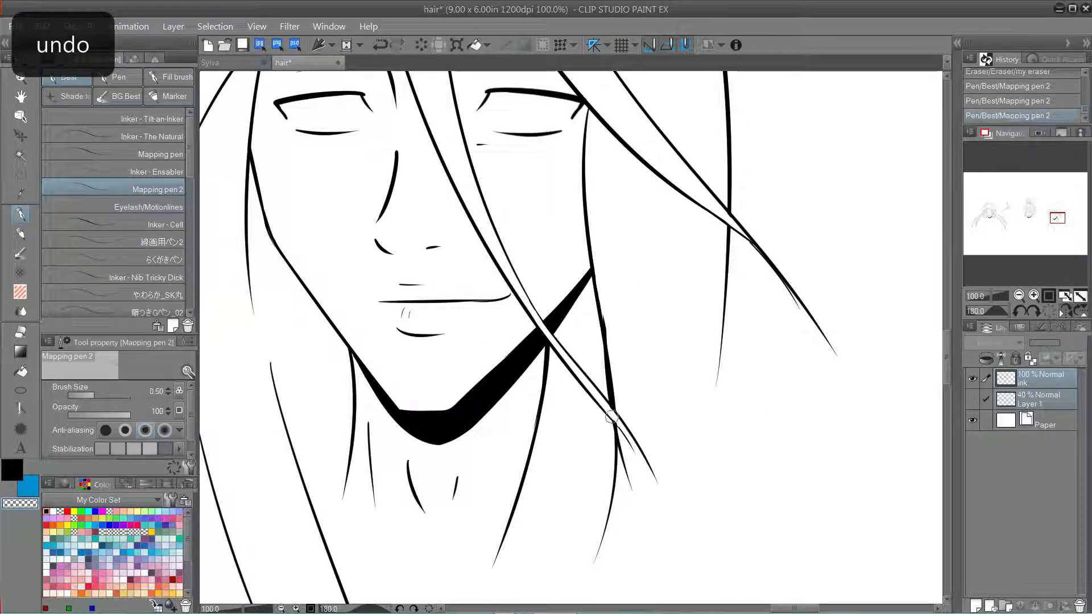
Ink the inner right lock beside the neck with long vertical lines curving inward to chest level, reworking the strokes
{"action": "key", "text": "ctrl+minus"}
{"action": "key", "text": "ctrl+minus"}
{"action": "key", "text": "ctrl+minus"}
{"action": "left_click_drag", "start_coordinate": [580, 304], "coordinate": [558, 526]}
{"action": "key", "text": "ctrl+z"}
{"action": "left_click_drag", "start_coordinate": [579, 302], "coordinate": [577, 549]}
{"action": "key", "text": "ctrl+z"}
{"action": "left_click_drag", "start_coordinate": [581, 293], "coordinate": [587, 364]}
{"action": "key", "text": "ctrl+z"}
{"action": "mouse_move", "coordinate": [586, 287]}
{"action": "left_mouse_down"}
{"action": "mouse_move", "coordinate": [570, 505]}
{"action": "mouse_move", "coordinate": [588, 481]}
{"action": "left_mouse_up"}
{"action": "key", "text": "ctrl+z"}
{"action": "left_click_drag", "start_coordinate": [594, 347], "coordinate": [596, 417]}
{"action": "key", "text": "ctrl+z"}
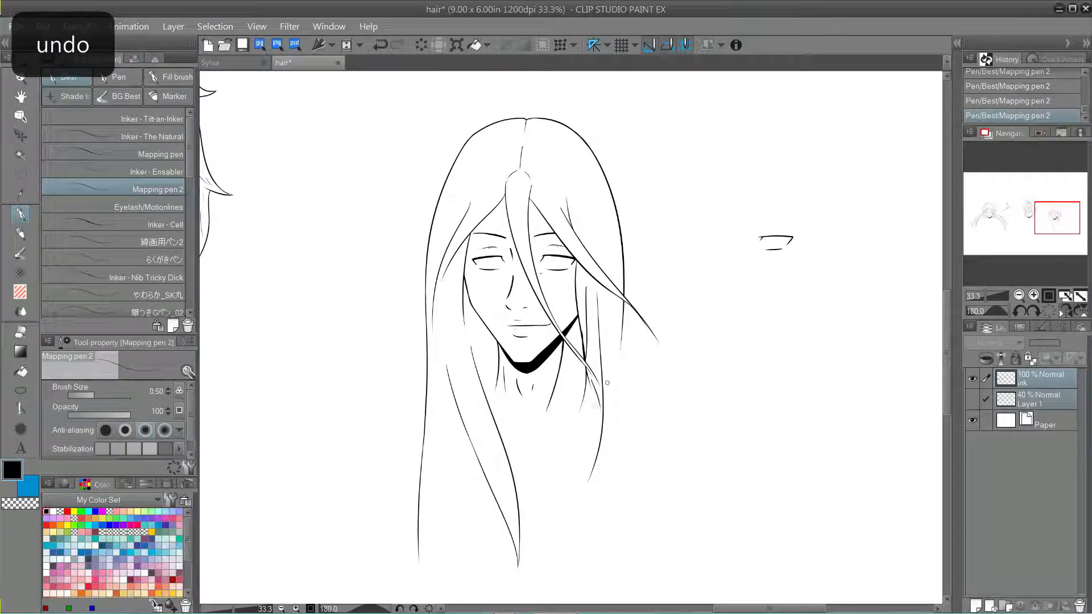
Close the inner right lock with a second long curve converging to a pointed tip at chest level
{"action": "mouse_move", "coordinate": [610, 306]}
{"action": "left_mouse_down"}
{"action": "mouse_move", "coordinate": [574, 503]}
{"action": "mouse_move", "coordinate": [603, 457]}
{"action": "mouse_move", "coordinate": [571, 505]}
{"action": "mouse_move", "coordinate": [611, 386]}
{"action": "mouse_move", "coordinate": [580, 490]}
{"action": "left_mouse_up"}
{"action": "key", "text": "ctrl+z"}
{"action": "key", "text": "ctrl+z"}
{"action": "key", "text": "ctrl+z"}
{"action": "key", "text": "ctrl+z"}
{"action": "key", "text": "ctrl+z"}
{"action": "key", "text": "ctrl+z"}
Ink short shoulder lines from both sides of the neck out to the surrounding hair locks
{"action": "left_click_drag", "start_coordinate": [498, 381], "coordinate": [483, 389]}
{"action": "mouse_move", "coordinate": [587, 374]}
{"action": "left_mouse_down"}
{"action": "mouse_move", "coordinate": [602, 394]}
{"action": "mouse_move", "coordinate": [592, 394]}
{"action": "left_mouse_up"}
{"action": "key", "text": "ctrl+z"}
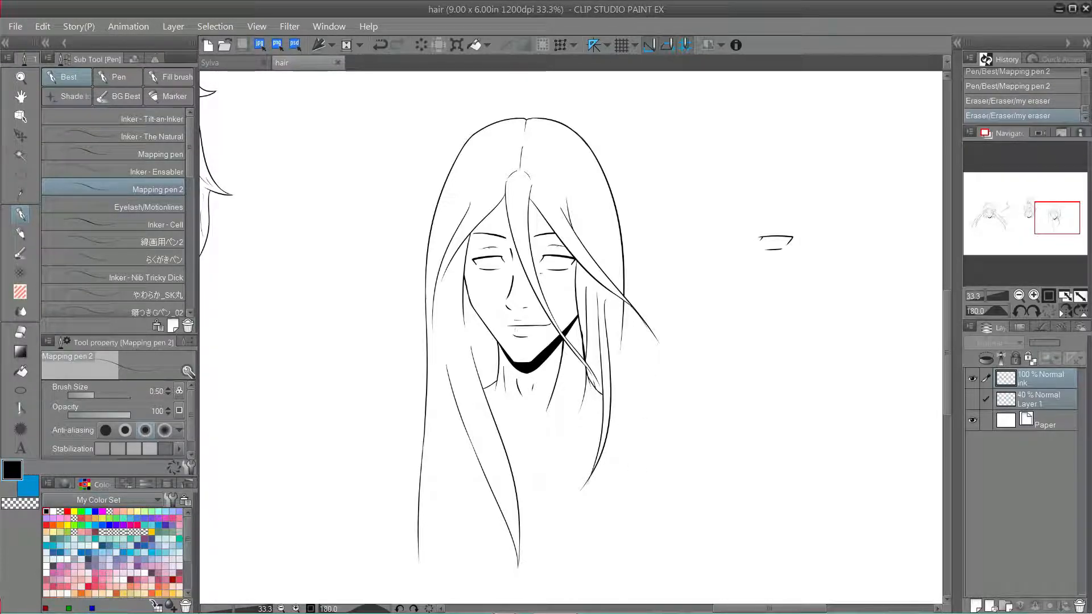
Extend the outer right hair outline down to a pointed tip and add a longer inward-curving lock beneath it
{"action": "left_click_drag", "start_coordinate": [477, 432], "coordinate": [439, 383]}
{"action": "left_click_drag", "start_coordinate": [380, 513], "coordinate": [416, 385]}
{"action": "key", "text": "ctrl+z"}
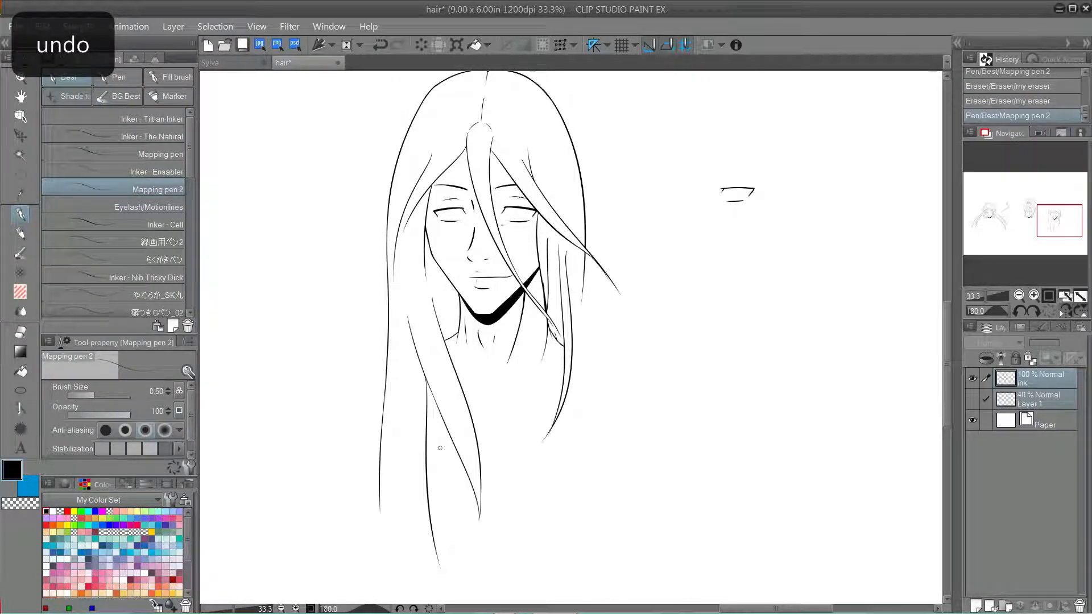
{"action": "key", "text": "ctrl+z"}
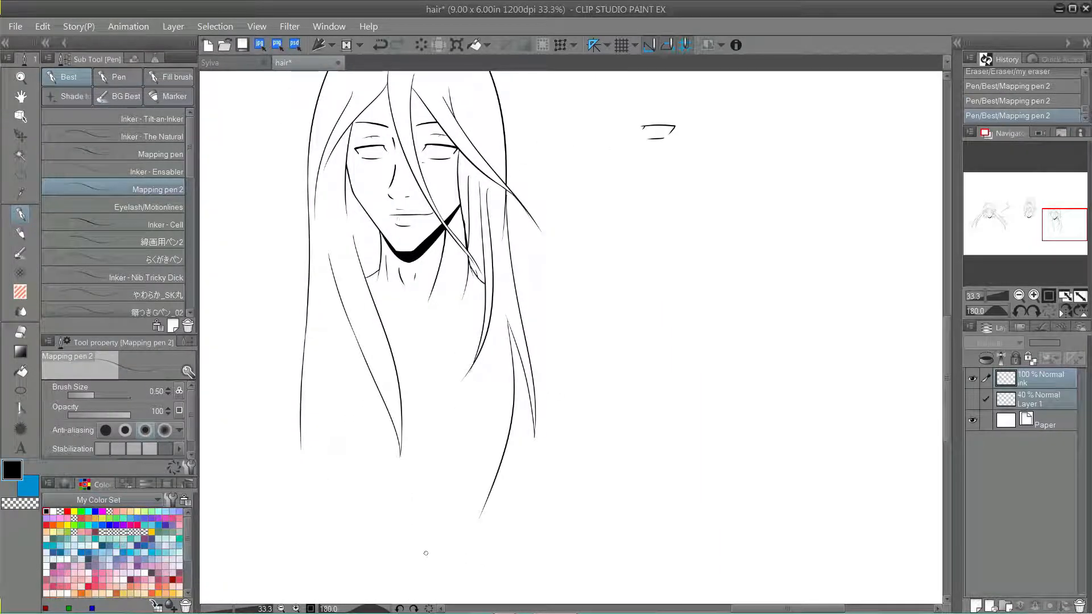
{"action": "left_click_drag", "start_coordinate": [347, 522], "coordinate": [484, 513]}
{"action": "key", "text": "ctrl+z"}
Ink the lower left outline and the jagged pointed tips along the bottom edge of the long hair
{"action": "left_click_drag", "start_coordinate": [302, 453], "coordinate": [316, 378]}
{"action": "mouse_move", "coordinate": [313, 390]}
{"action": "left_mouse_down"}
{"action": "mouse_move", "coordinate": [354, 563]}
{"action": "mouse_move", "coordinate": [348, 469]}
{"action": "left_mouse_up"}
{"action": "key", "text": "ctrl+z"}
{"action": "left_click_drag", "start_coordinate": [349, 472], "coordinate": [369, 523]}
{"action": "left_click_drag", "start_coordinate": [369, 523], "coordinate": [431, 418]}
{"action": "key", "text": "ctrl+z"}
{"action": "key", "text": "ctrl+z"}
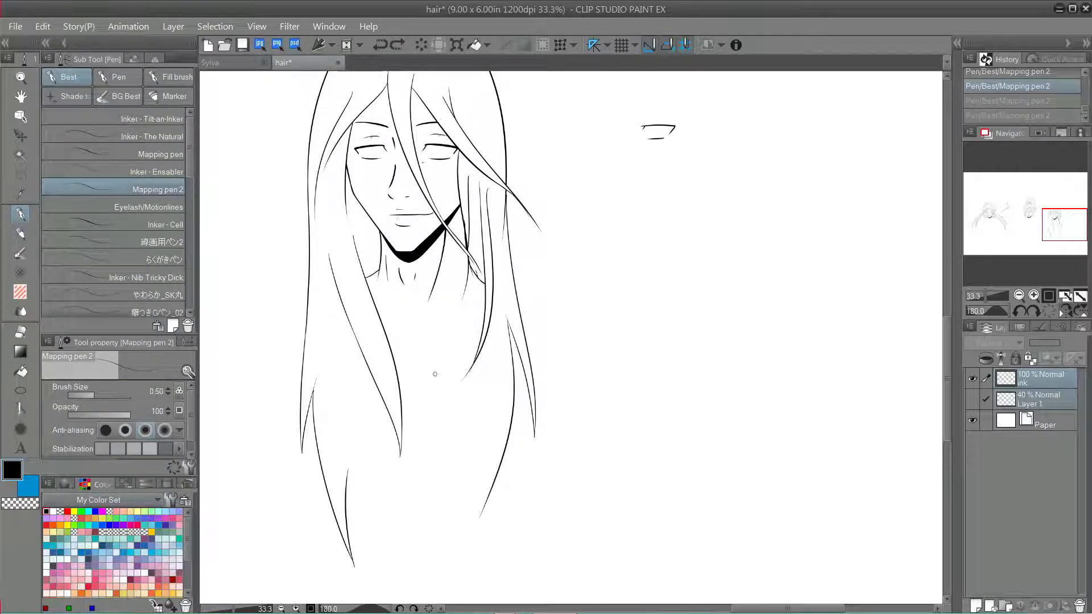
{"action": "left_click_drag", "start_coordinate": [347, 481], "coordinate": [379, 589]}
{"action": "key", "text": "ctrl+z"}
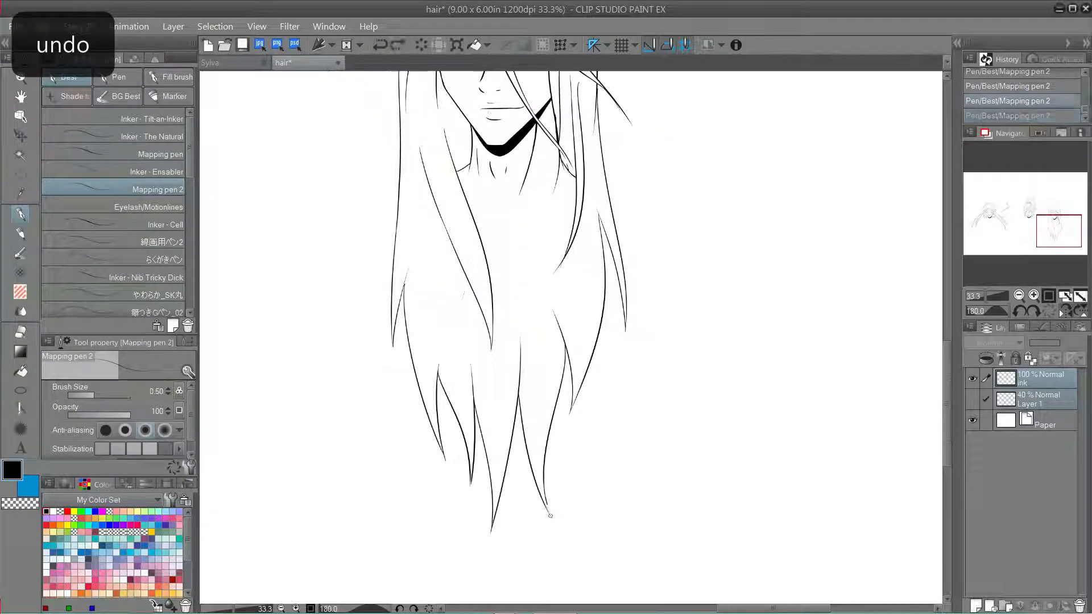
{"action": "left_click_drag", "start_coordinate": [566, 344], "coordinate": [550, 516]}
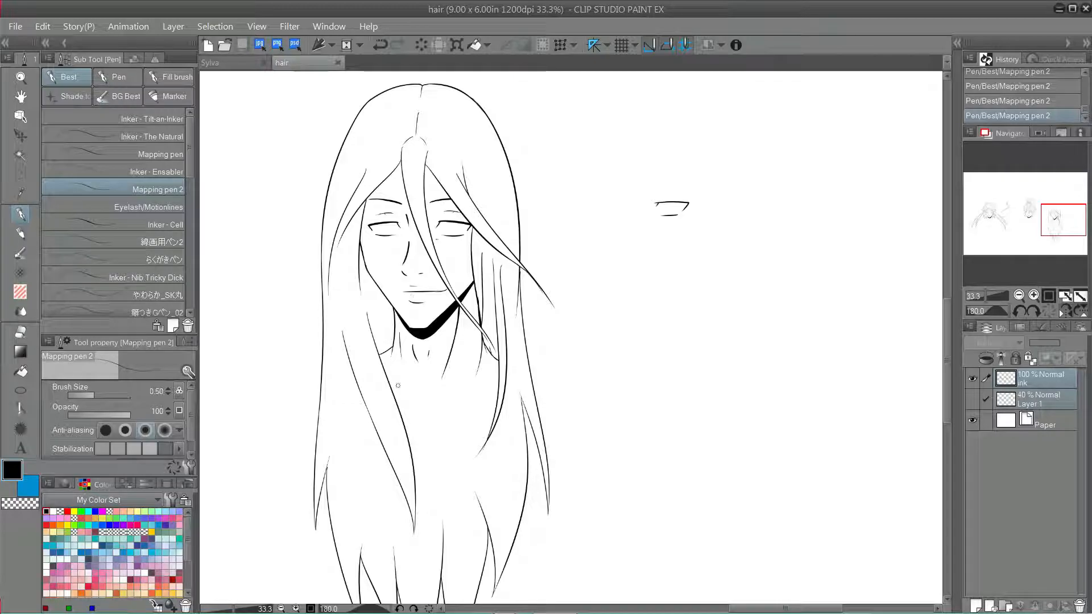
Ink a V-shaped neckline between the left and right inner hair locks, reworking its right side
{"action": "key", "text": "ctrl+z"}
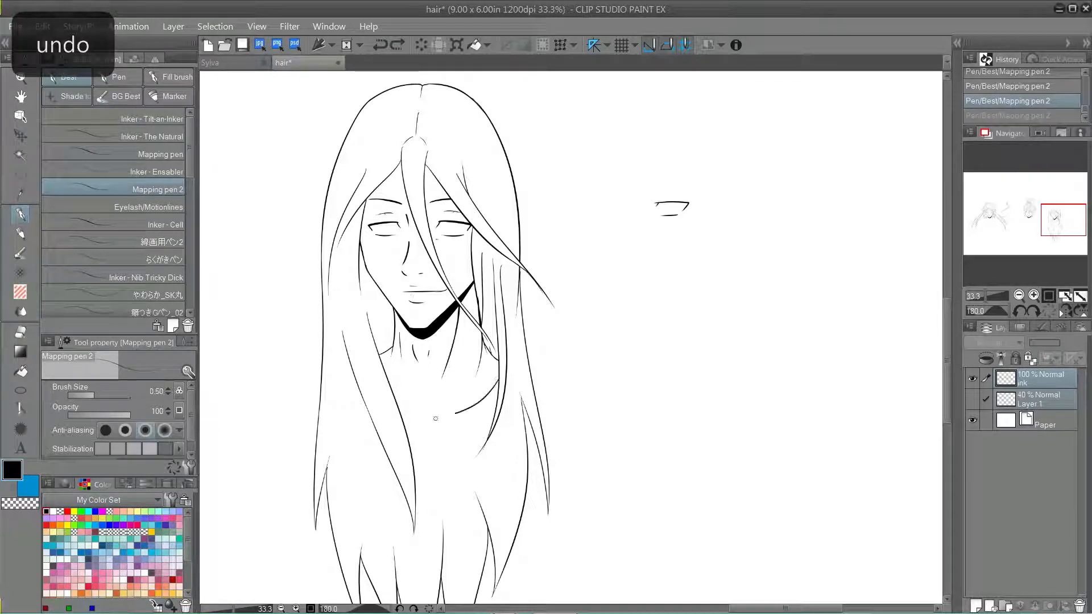
{"action": "left_click_drag", "start_coordinate": [499, 388], "coordinate": [429, 432]}
{"action": "key", "text": "ctrl+z"}
{"action": "left_click_drag", "start_coordinate": [500, 391], "coordinate": [418, 443]}
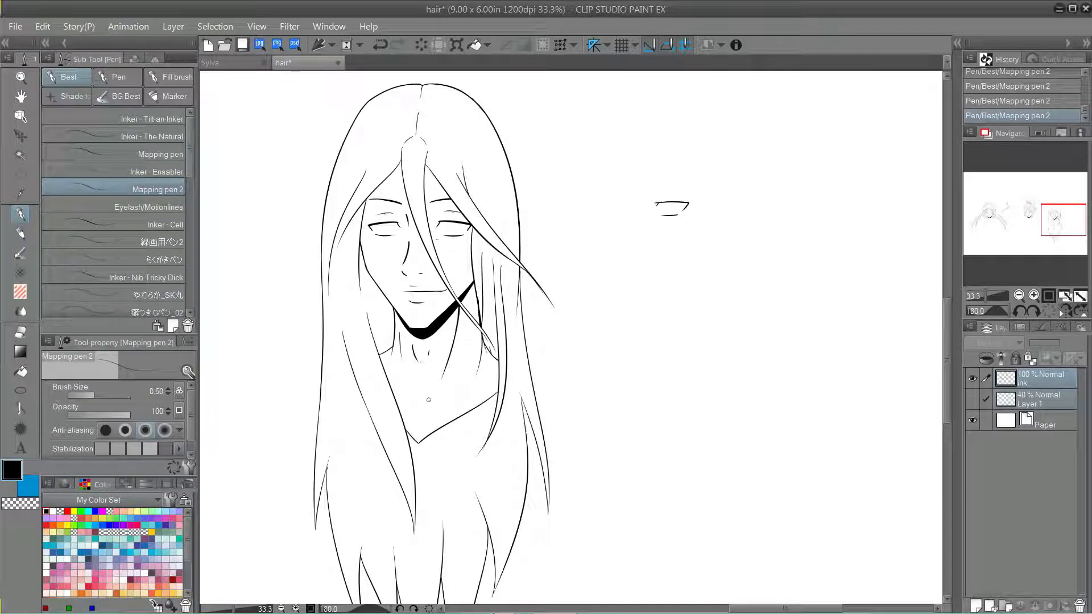
Add loose flyaway strands outside the left and right hair outlines and a curved strand inside the right crown, and save
{"action": "left_click_drag", "start_coordinate": [287, 175], "coordinate": [291, 138]}
{"action": "left_click_drag", "start_coordinate": [372, 132], "coordinate": [255, 437]}
{"action": "left_click_drag", "start_coordinate": [503, 244], "coordinate": [558, 420]}
{"action": "key", "text": "ctrl+z"}
{"action": "left_click_drag", "start_coordinate": [492, 169], "coordinate": [571, 363]}
{"action": "key", "text": "ctrl+z"}
{"action": "mouse_move", "coordinate": [484, 145]}
{"action": "left_mouse_down"}
{"action": "mouse_move", "coordinate": [511, 228]}
{"action": "mouse_move", "coordinate": [579, 309]}
{"action": "mouse_move", "coordinate": [571, 479]}
{"action": "mouse_move", "coordinate": [832, 533]}
{"action": "mouse_move", "coordinate": [641, 513]}
{"action": "left_mouse_up"}
{"action": "key", "text": "ctrl+z"}
{"action": "key", "text": "ctrl+s"}
Ink fine curved strand lines on the left crown beside the parting, reworking individual strokes
{"action": "left_click_drag", "start_coordinate": [469, 131], "coordinate": [454, 128]}
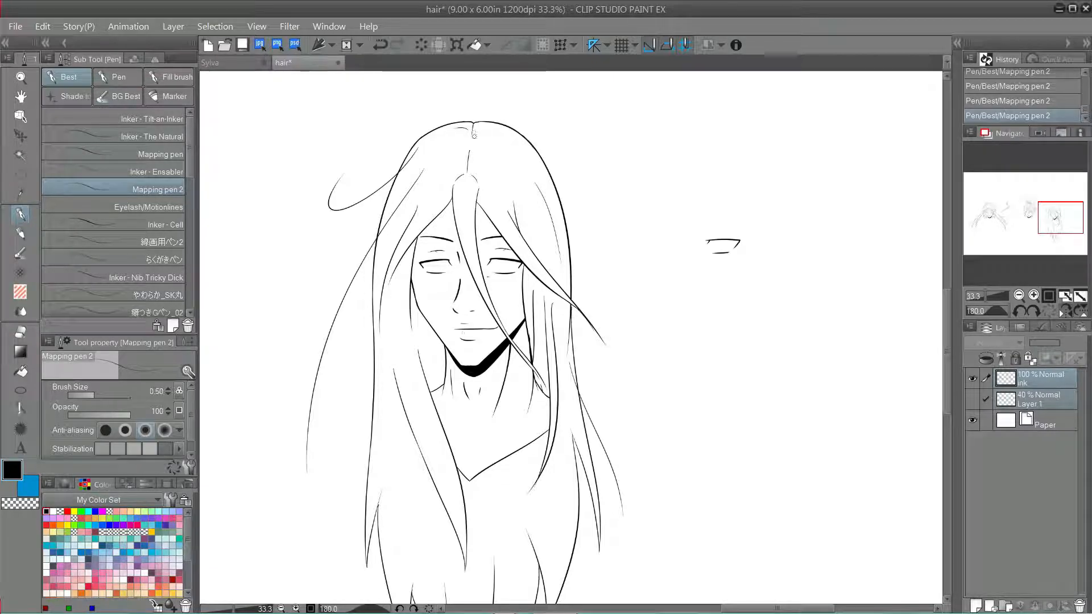
{"action": "key", "text": "ctrl+z"}
{"action": "key", "text": "ctrl+y"}
{"action": "key", "text": "ctrl+z"}
{"action": "key", "text": "ctrl+z"}
{"action": "key", "text": "ctrl+y"}
{"action": "key", "text": "ctrl+z"}
Add fine strand lines from the left crown down to the temple, following the direction of the hair
{"action": "mouse_move", "coordinate": [445, 175]}
{"action": "left_mouse_down"}
{"action": "mouse_move", "coordinate": [421, 184]}
{"action": "mouse_move", "coordinate": [385, 250]}
{"action": "left_mouse_up"}
{"action": "mouse_move", "coordinate": [444, 181]}
{"action": "left_mouse_down"}
{"action": "mouse_move", "coordinate": [419, 212]}
{"action": "mouse_move", "coordinate": [431, 180]}
{"action": "mouse_move", "coordinate": [412, 196]}
{"action": "left_mouse_up"}
{"action": "mouse_move", "coordinate": [431, 153]}
{"action": "left_mouse_down"}
{"action": "mouse_move", "coordinate": [403, 181]}
{"action": "mouse_move", "coordinate": [378, 302]}
{"action": "left_mouse_up"}
{"action": "key", "text": "ctrl+z"}
{"action": "key", "text": "ctrl+z"}
{"action": "left_click_drag", "start_coordinate": [404, 207], "coordinate": [375, 291]}
Add fine long strand lines through the left side hair and the pointed left lock beside the neck, and save
{"action": "left_click_drag", "start_coordinate": [387, 296], "coordinate": [398, 391]}
{"action": "key", "text": "ctrl+z"}
{"action": "key", "text": "ctrl+z"}
{"action": "mouse_move", "coordinate": [408, 259]}
{"action": "left_mouse_down"}
{"action": "mouse_move", "coordinate": [401, 357]}
{"action": "mouse_move", "coordinate": [403, 287]}
{"action": "mouse_move", "coordinate": [429, 414]}
{"action": "left_mouse_up"}
{"action": "left_click_drag", "start_coordinate": [396, 309], "coordinate": [454, 498]}
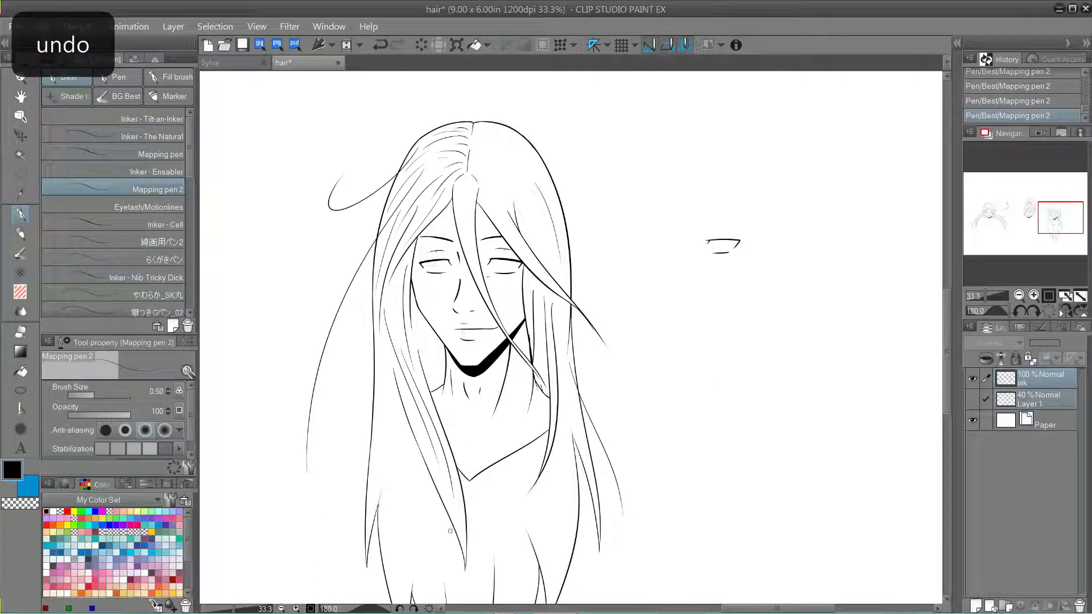
{"action": "key", "text": "ctrl+s"}
Add fine strand lines to the hair behind the left of the neck and to the central front lock
{"action": "key", "text": "ctrl+z"}
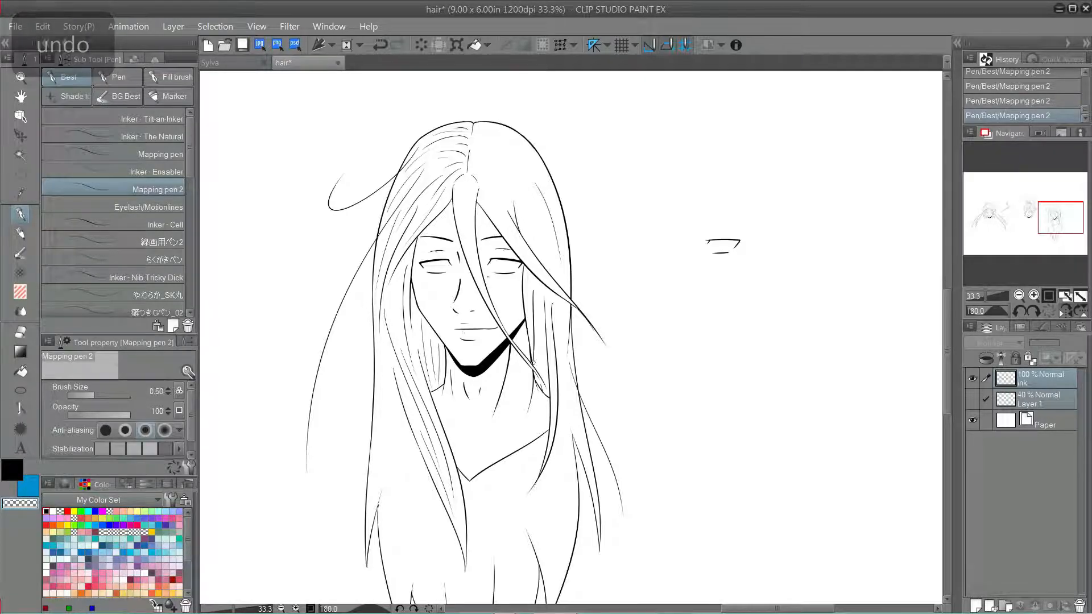
{"action": "key", "text": "ctrl+z"}
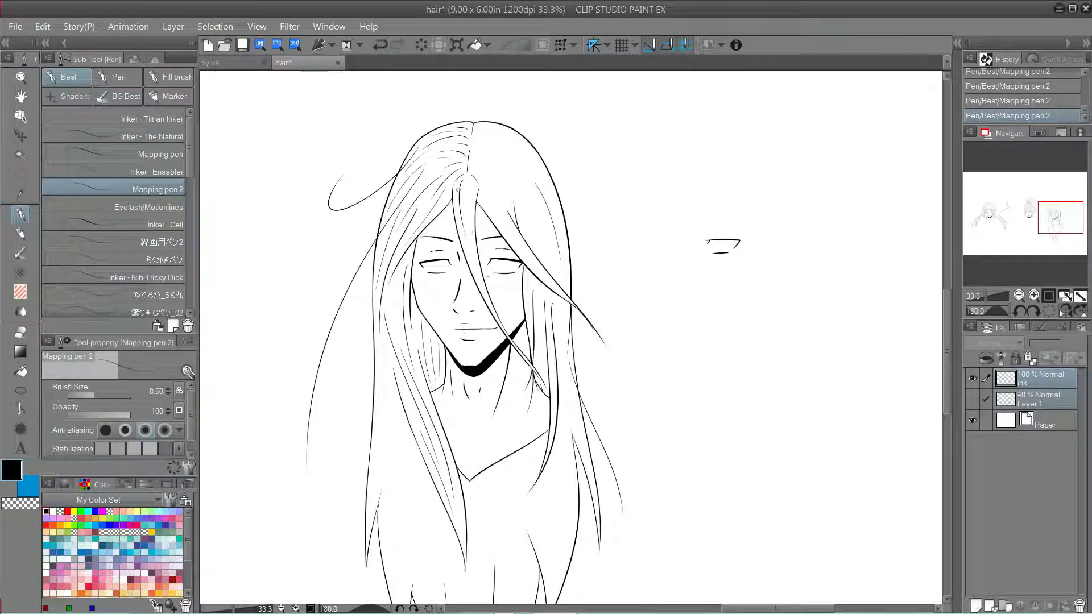
{"action": "key", "text": "ctrl+z"}
{"action": "key", "text": "ctrl+z"}
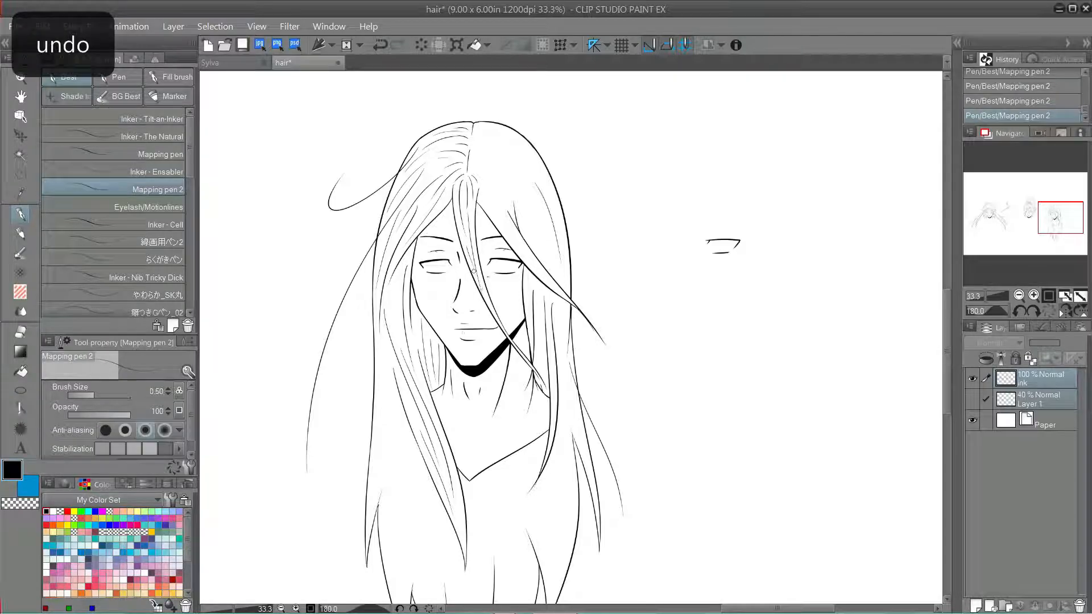
Add fine long strand lines through the lower left and central hair below the neckline of the third head
{"action": "mouse_move", "coordinate": [610, 325]}
{"action": "left_mouse_down"}
{"action": "mouse_move", "coordinate": [602, 286]}
{"action": "mouse_move", "coordinate": [648, 201]}
{"action": "left_mouse_up"}
{"action": "key", "text": "ctrl+z"}
{"action": "left_click_drag", "start_coordinate": [431, 280], "coordinate": [438, 471]}
{"action": "key", "text": "ctrl+z"}
{"action": "left_click_drag", "start_coordinate": [448, 324], "coordinate": [451, 400]}
{"action": "mouse_move", "coordinate": [455, 364]}
{"action": "left_mouse_down"}
{"action": "mouse_move", "coordinate": [482, 506]}
{"action": "mouse_move", "coordinate": [498, 516]}
{"action": "left_mouse_up"}
{"action": "left_click_drag", "start_coordinate": [524, 364], "coordinate": [513, 423]}
{"action": "left_click_drag", "start_coordinate": [551, 375], "coordinate": [542, 483]}
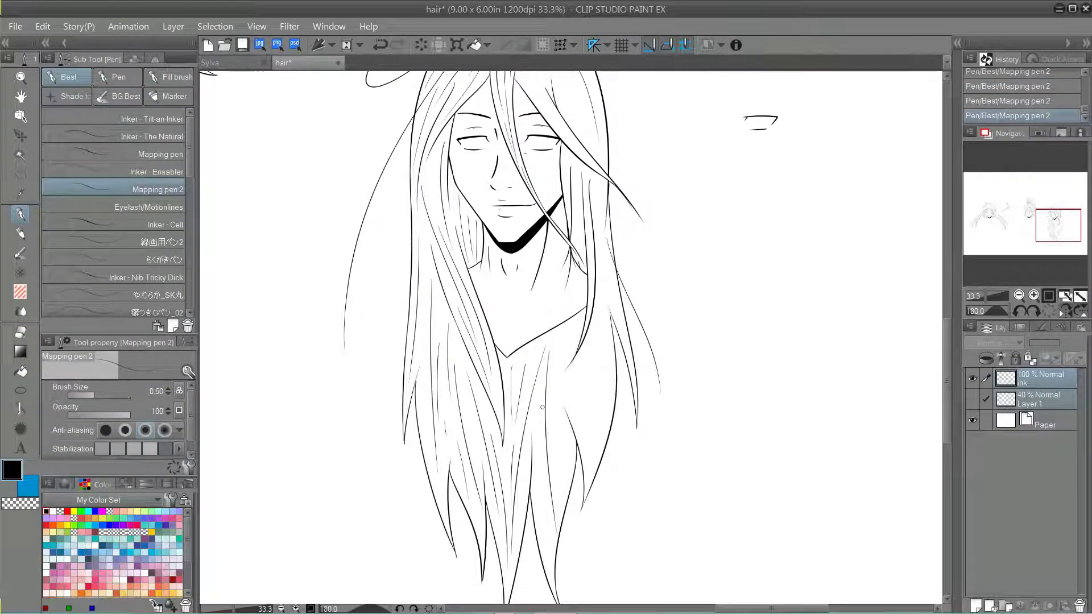
{"action": "key", "text": "ctrl+z"}
{"action": "left_click_drag", "start_coordinate": [556, 424], "coordinate": [544, 537]}
Add fine strand lines down the right side lock and the lower right hair of the third head
{"action": "left_click_drag", "start_coordinate": [567, 326], "coordinate": [562, 369]}
{"action": "key", "text": "ctrl+z"}
{"action": "left_click_drag", "start_coordinate": [600, 291], "coordinate": [598, 461]}
{"action": "left_click_drag", "start_coordinate": [573, 374], "coordinate": [584, 457]}
{"action": "key", "text": "ctrl+z"}
Add fine curved strand lines on the right crown beside the parting, reworking individual strokes
{"action": "left_click_drag", "start_coordinate": [740, 74], "coordinate": [712, 188]}
{"action": "left_click_drag", "start_coordinate": [490, 185], "coordinate": [559, 277]}
{"action": "key", "text": "ctrl+z"}
{"action": "key", "text": "ctrl+z"}
{"action": "key", "text": "ctrl+z"}
{"action": "mouse_move", "coordinate": [484, 160]}
{"action": "left_mouse_down"}
{"action": "mouse_move", "coordinate": [505, 172]}
{"action": "mouse_move", "coordinate": [518, 197]}
{"action": "left_mouse_up"}
{"action": "key", "text": "ctrl+z"}
{"action": "key", "text": "ctrl+z"}
{"action": "left_click_drag", "start_coordinate": [484, 151], "coordinate": [530, 190]}
{"action": "left_click_drag", "start_coordinate": [537, 267], "coordinate": [539, 299]}
{"action": "key", "text": "ctrl+z"}
{"action": "left_click_drag", "start_coordinate": [528, 176], "coordinate": [557, 263]}
{"action": "key", "text": "ctrl+z"}
{"action": "left_click_drag", "start_coordinate": [532, 157], "coordinate": [571, 221]}
{"action": "key", "text": "ctrl+z"}
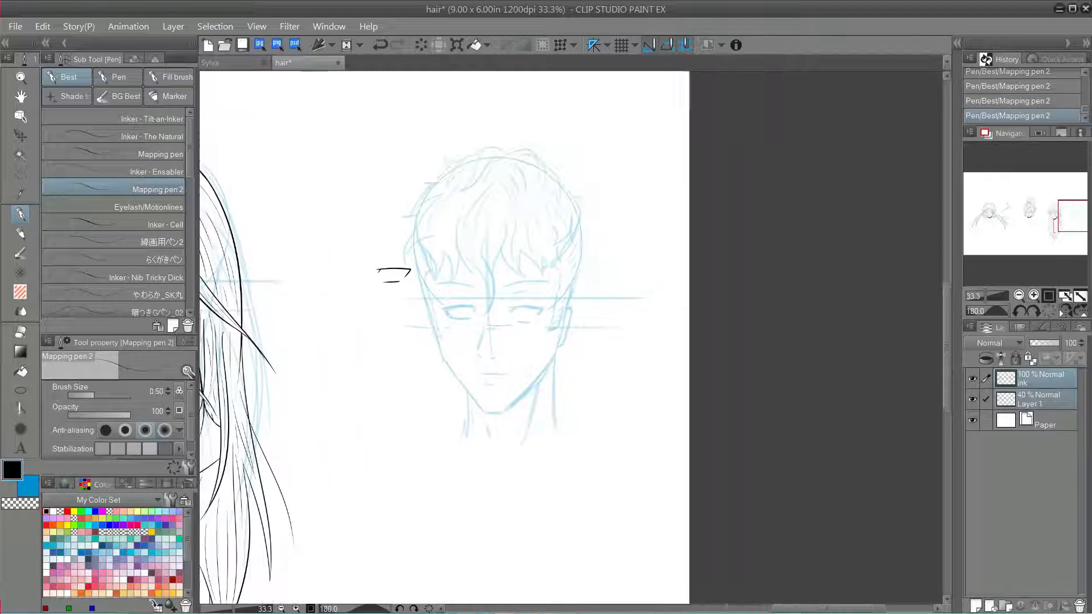
On the ink layer, select the loose inked eye with a polyline selection and move it onto the fourth head's right eye
{"action": "key", "text": "ctrl+plus"}
{"action": "left_click", "coordinate": [1038, 399]}
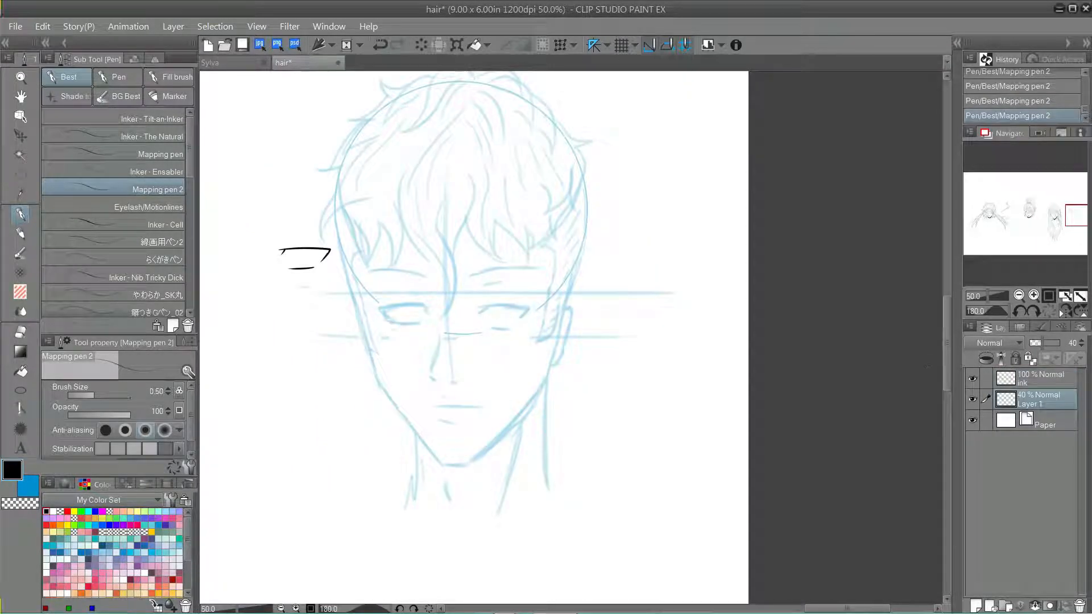
{"action": "left_click", "coordinate": [1039, 379]}
{"action": "key", "text": "m"}
{"action": "left_click", "coordinate": [239, 250]}
{"action": "left_click", "coordinate": [274, 207]}
{"action": "left_click", "coordinate": [389, 202]}
{"action": "key", "text": "ctrl+t"}
{"action": "mouse_move", "coordinate": [313, 268]}
{"action": "left_mouse_down"}
{"action": "mouse_move", "coordinate": [518, 327]}
{"action": "mouse_move", "coordinate": [386, 325]}
{"action": "mouse_move", "coordinate": [395, 325]}
{"action": "left_mouse_up"}
{"action": "key", "text": "Return"}
Paste a copy of the inked eye, flip it horizontally, place it on the fourth head's left eye, and deselect
{"action": "key", "text": "ctrl+c"}
{"action": "key", "text": "ctrl+v"}
{"action": "key", "text": "ctrl+t"}
{"action": "left_click", "coordinate": [95, 391]}
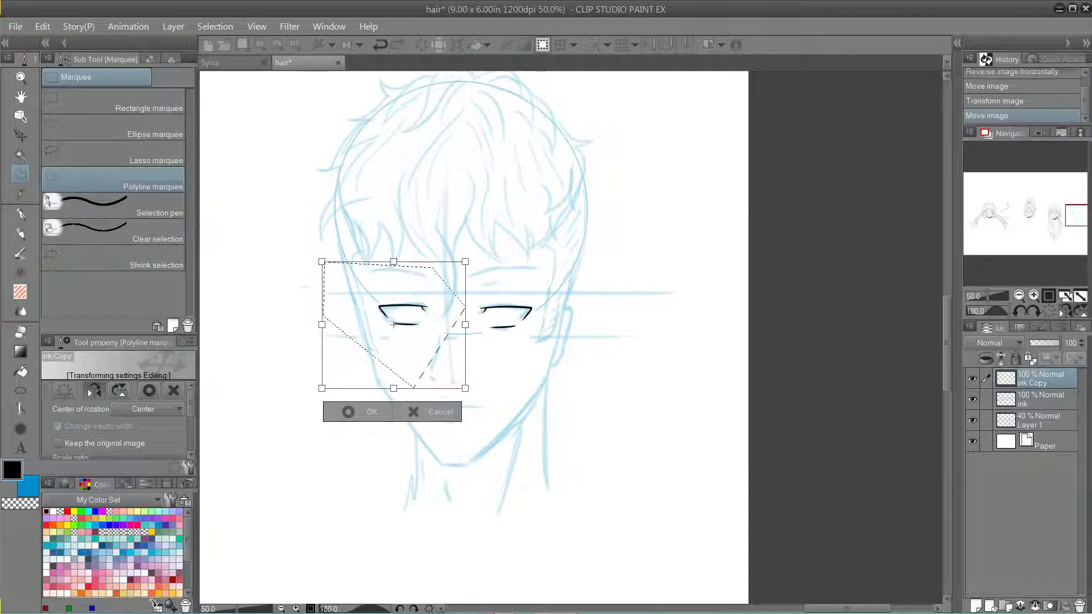
{"action": "key", "text": "Return"}
{"action": "key", "text": "ctrl+d"}
Ink the left contour of the fourth head's face from the temple down to the chin with Mapping pen 2
{"action": "key", "text": "p"}
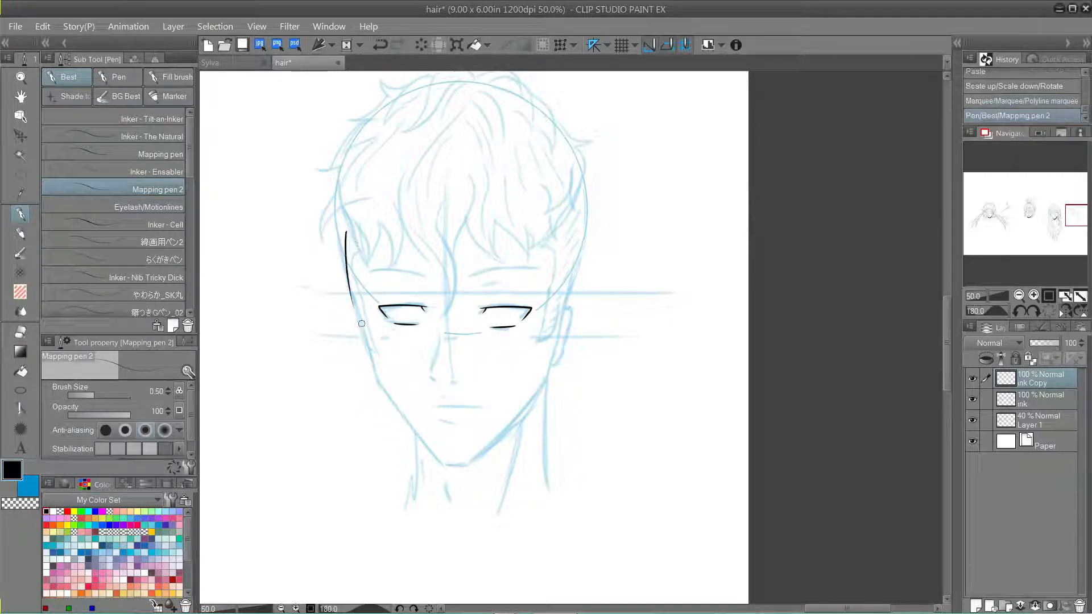
{"action": "key", "text": "ctrl+z"}
{"action": "left_click_drag", "start_coordinate": [337, 203], "coordinate": [368, 348]}
{"action": "left_click_drag", "start_coordinate": [343, 253], "coordinate": [367, 350]}
{"action": "key", "text": "ctrl+z"}
{"action": "left_click_drag", "start_coordinate": [351, 287], "coordinate": [365, 347]}
{"action": "key", "text": "ctrl+z"}
{"action": "key", "text": "ctrl+y"}
{"action": "mouse_move", "coordinate": [376, 383]}
{"action": "left_mouse_down"}
{"action": "mouse_move", "coordinate": [461, 481]}
{"action": "mouse_move", "coordinate": [356, 303]}
{"action": "mouse_move", "coordinate": [362, 340]}
{"action": "mouse_move", "coordinate": [443, 462]}
{"action": "left_mouse_up"}
{"action": "key", "text": "ctrl+z"}
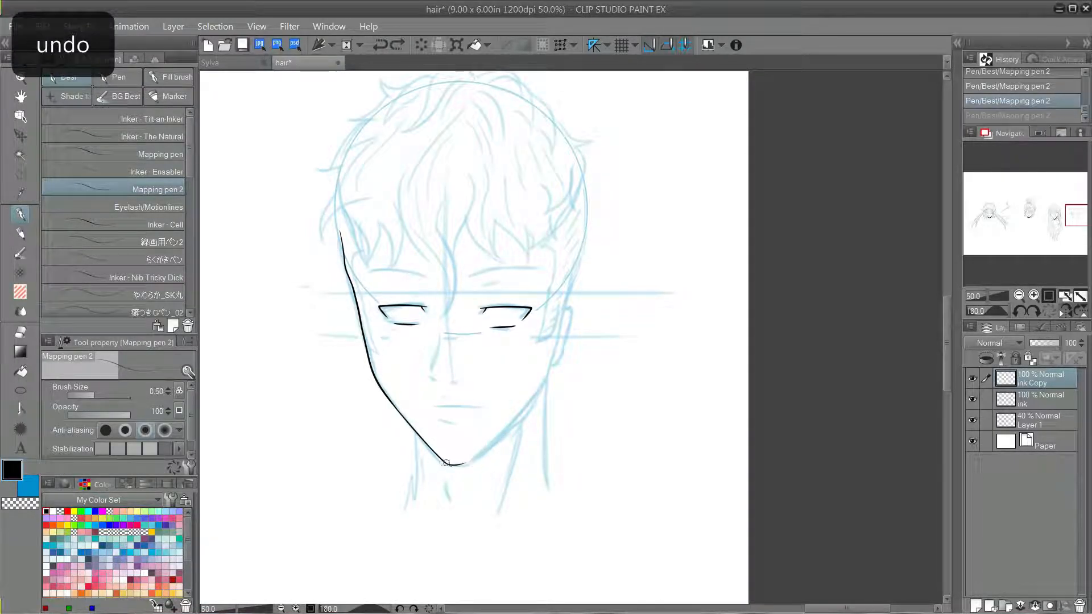
{"action": "key", "text": "ctrl+z"}
Ink the right jawline from below the ear down to the chin and join it to the left contour
{"action": "scroll", "coordinate": [501, 452], "scroll_direction": "up", "scroll_amount": 1}
{"action": "left_click_drag", "start_coordinate": [515, 448], "coordinate": [590, 392]}
{"action": "key", "text": "ctrl+z"}
{"action": "left_click_drag", "start_coordinate": [631, 298], "coordinate": [516, 415]}
{"action": "key", "text": "ctrl+z"}
{"action": "left_click_drag", "start_coordinate": [634, 294], "coordinate": [518, 413]}
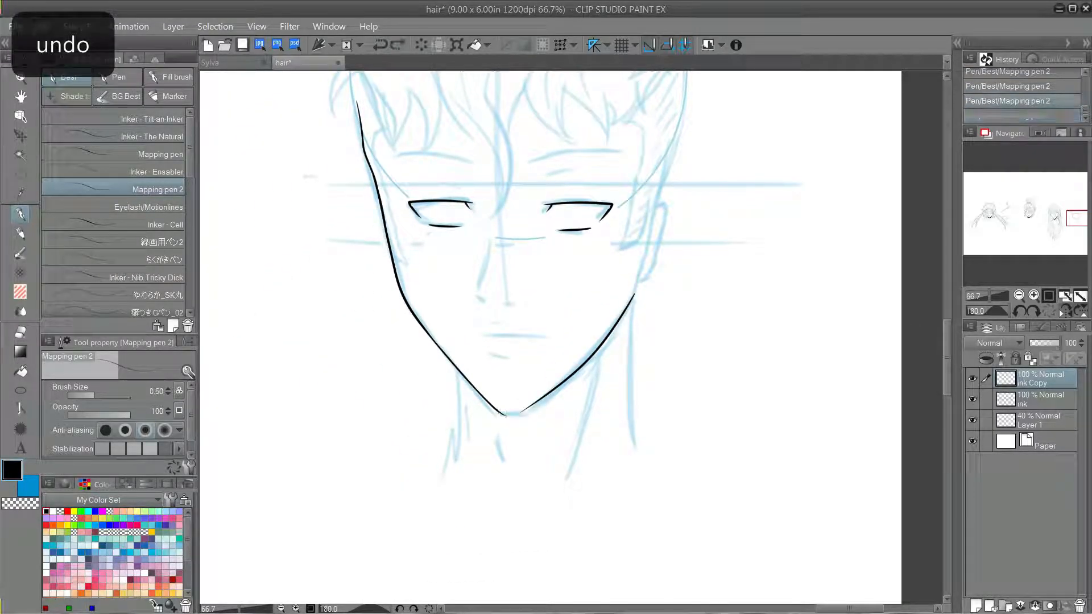
{"action": "key", "text": "ctrl+y"}
{"action": "key", "text": "ctrl+z"}
Ink the right side of the head from the temple past the ear to the jawline
{"action": "mouse_move", "coordinate": [658, 196]}
{"action": "left_mouse_down"}
{"action": "mouse_move", "coordinate": [642, 268]}
{"action": "mouse_move", "coordinate": [659, 196]}
{"action": "left_mouse_up"}
{"action": "key", "text": "ctrl+z"}
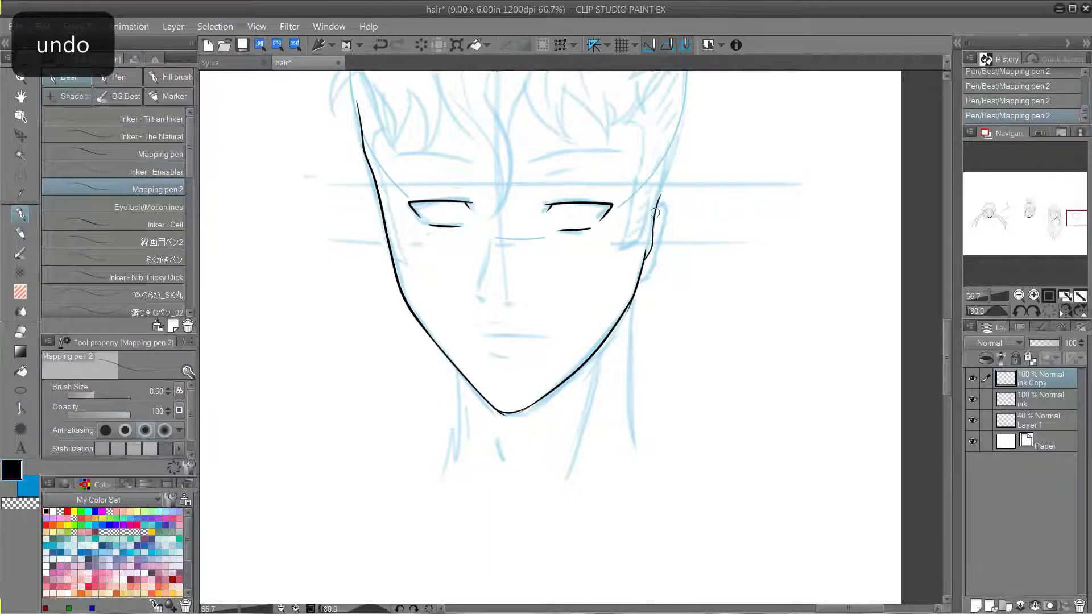
{"action": "left_click_drag", "start_coordinate": [684, 109], "coordinate": [643, 279]}
{"action": "key", "text": "ctrl+z"}
{"action": "key", "text": "ctrl+z"}
Ink the right ear's outer and inner contours, reworking strokes and checking them with the sketch hidden
{"action": "left_click_drag", "start_coordinate": [657, 201], "coordinate": [651, 258]}
{"action": "key", "text": "ctrl+z"}
{"action": "key", "text": "ctrl+z"}
{"action": "key", "text": "ctrl+z"}
{"action": "left_click_drag", "start_coordinate": [659, 203], "coordinate": [641, 279]}
{"action": "key", "text": "ctrl+z"}
{"action": "left_click_drag", "start_coordinate": [659, 233], "coordinate": [643, 273]}
{"action": "key", "text": "ctrl+z"}
{"action": "left_click_drag", "start_coordinate": [662, 212], "coordinate": [650, 239]}
{"action": "left_click", "coordinate": [972, 421]}
{"action": "key", "text": "ctrl+z"}
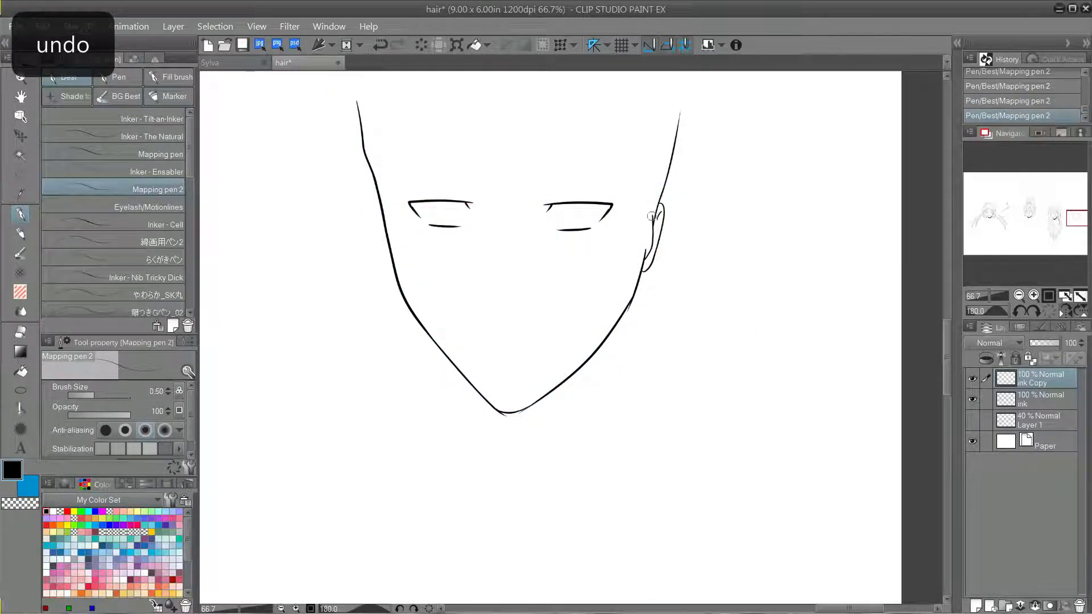
Ink the nose bridge and nostril marks over the sketch, checking them with the sketch hidden
{"action": "left_click", "coordinate": [972, 421]}
{"action": "left_click_drag", "start_coordinate": [489, 247], "coordinate": [476, 288]}
{"action": "key", "text": "ctrl+z"}
{"action": "left_click_drag", "start_coordinate": [478, 294], "coordinate": [516, 303]}
{"action": "left_click", "coordinate": [973, 420]}
{"action": "left_click", "coordinate": [972, 421]}
Cut away the selected part of the nose lines and re-ink the bridge as a short curve above the nostril
{"action": "key", "text": "m"}
{"action": "left_click", "coordinate": [503, 286]}
{"action": "double_click", "coordinate": [514, 246]}
{"action": "key", "text": "ctrl+x"}
{"action": "key", "text": "p"}
{"action": "key", "text": "ctrl+z"}
{"action": "left_click_drag", "start_coordinate": [489, 241], "coordinate": [479, 284]}
{"action": "left_click", "coordinate": [972, 420]}
{"action": "left_click", "coordinate": [972, 420]}
Ink the mouth line, the lower lip and the small marks around the lips, checking them with the sketch hidden
{"action": "mouse_move", "coordinate": [481, 336]}
{"action": "left_mouse_down"}
{"action": "mouse_move", "coordinate": [546, 339]}
{"action": "mouse_move", "coordinate": [522, 352]}
{"action": "left_mouse_up"}
{"action": "left_click_drag", "start_coordinate": [490, 339], "coordinate": [488, 345]}
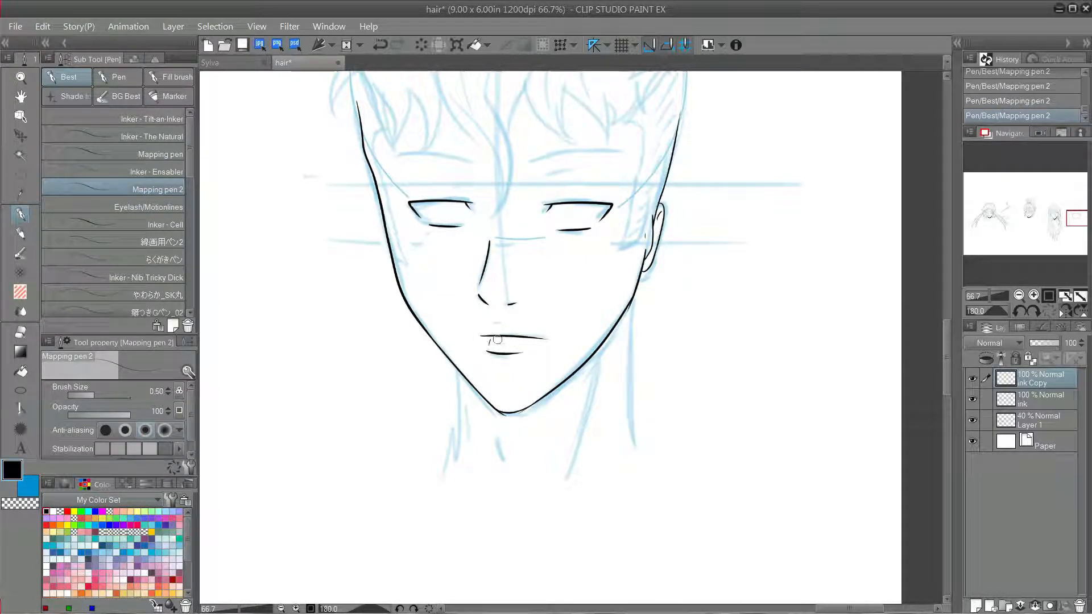
{"action": "key", "text": "ctrl+z"}
{"action": "key", "text": "ctrl+z"}
{"action": "left_click_drag", "start_coordinate": [541, 333], "coordinate": [466, 391]}
{"action": "left_click", "coordinate": [972, 420]}
{"action": "key", "text": "ctrl+z"}
{"action": "left_click", "coordinate": [972, 420]}
Ink both sides of the neck and outline the shadow beneath the jaw
{"action": "left_click_drag", "start_coordinate": [382, 426], "coordinate": [376, 549]}
{"action": "mouse_move", "coordinate": [557, 355]}
{"action": "left_mouse_down"}
{"action": "mouse_move", "coordinate": [563, 511]}
{"action": "mouse_move", "coordinate": [524, 407]}
{"action": "mouse_move", "coordinate": [443, 482]}
{"action": "left_mouse_up"}
{"action": "key", "text": "ctrl+z"}
{"action": "left_click_drag", "start_coordinate": [385, 435], "coordinate": [433, 471]}
{"action": "key", "text": "ctrl+z"}
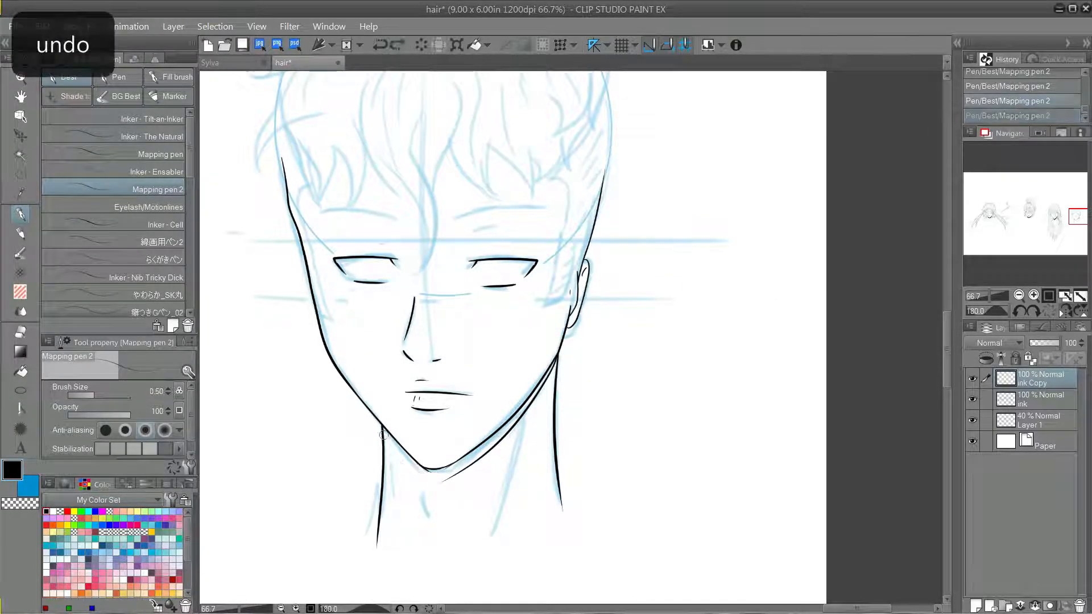
{"action": "mouse_move", "coordinate": [383, 432]}
{"action": "left_mouse_down"}
{"action": "mouse_move", "coordinate": [451, 481]}
{"action": "mouse_move", "coordinate": [498, 443]}
{"action": "left_mouse_up"}
{"action": "key", "text": "ctrl+z"}
Clean up the shadow outline beneath the jaw with the sketch hidden and fill the shadow with black
{"action": "key", "text": "c"}
{"action": "left_click", "coordinate": [973, 420]}
{"action": "key", "text": "g"}
{"action": "left_click", "coordinate": [445, 473]}
{"action": "key", "text": "p"}
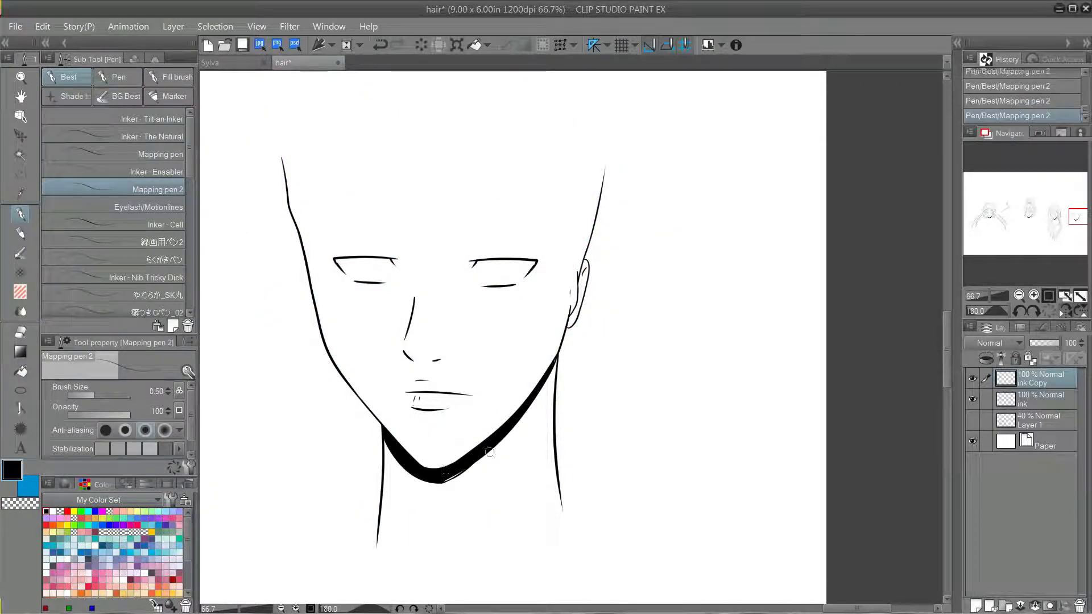
Merge the ink Copy layer into the ink layer and show the sketch layer again
{"action": "left_click", "coordinate": [972, 400]}
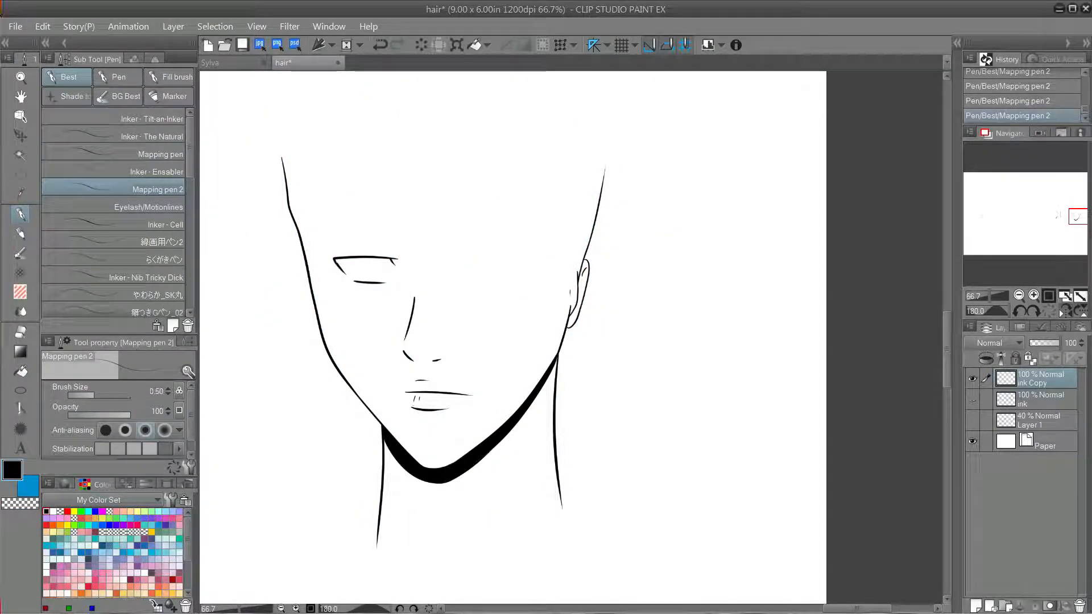
{"action": "left_click", "coordinate": [973, 399]}
{"action": "key", "text": "ctrl+e"}
{"action": "left_click", "coordinate": [972, 399]}
Ink the neck tendon and throat lines, save, and ink the eyebrows with short crease lines above the eyes
{"action": "left_click_drag", "start_coordinate": [520, 419], "coordinate": [497, 545]}
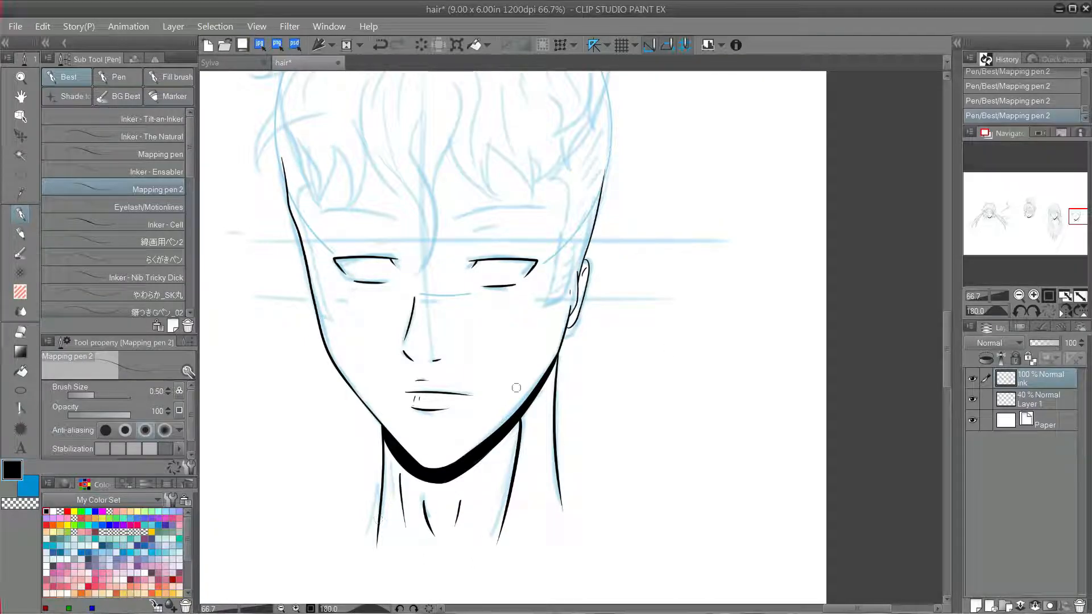
{"action": "key", "text": "ctrl+s"}
{"action": "left_click_drag", "start_coordinate": [444, 284], "coordinate": [463, 360]}
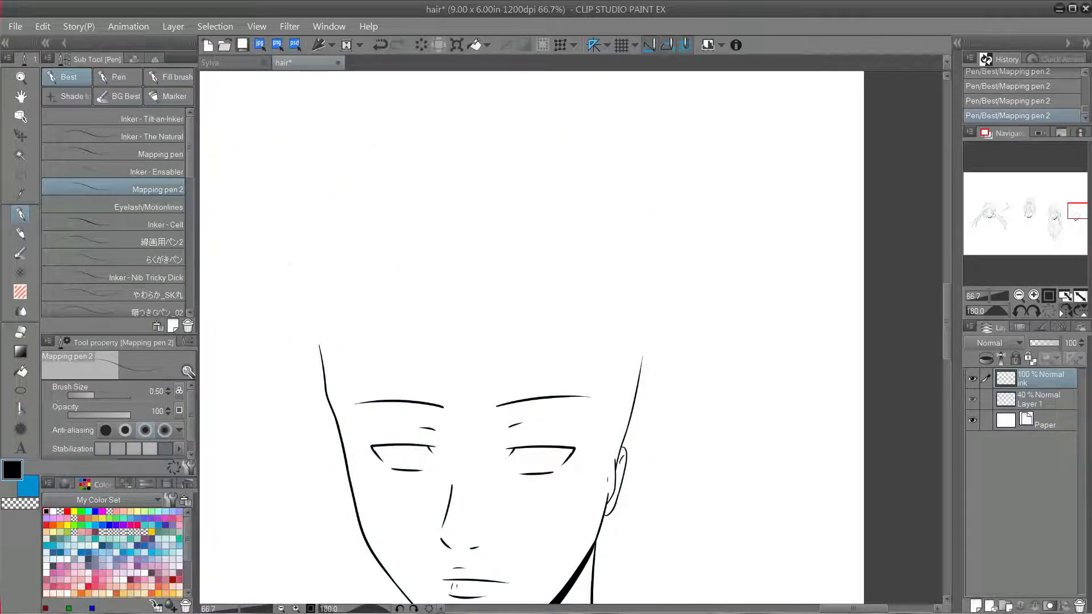
{"action": "key", "text": "ctrl+z"}
Ink the wavy tufts at the top left of the fourth head's short hair
{"action": "mouse_move", "coordinate": [500, 140]}
{"action": "left_mouse_down"}
{"action": "mouse_move", "coordinate": [422, 178]}
{"action": "mouse_move", "coordinate": [398, 220]}
{"action": "mouse_move", "coordinate": [481, 151]}
{"action": "mouse_move", "coordinate": [379, 137]}
{"action": "mouse_move", "coordinate": [390, 177]}
{"action": "left_mouse_up"}
{"action": "left_click_drag", "start_coordinate": [418, 153], "coordinate": [362, 214]}
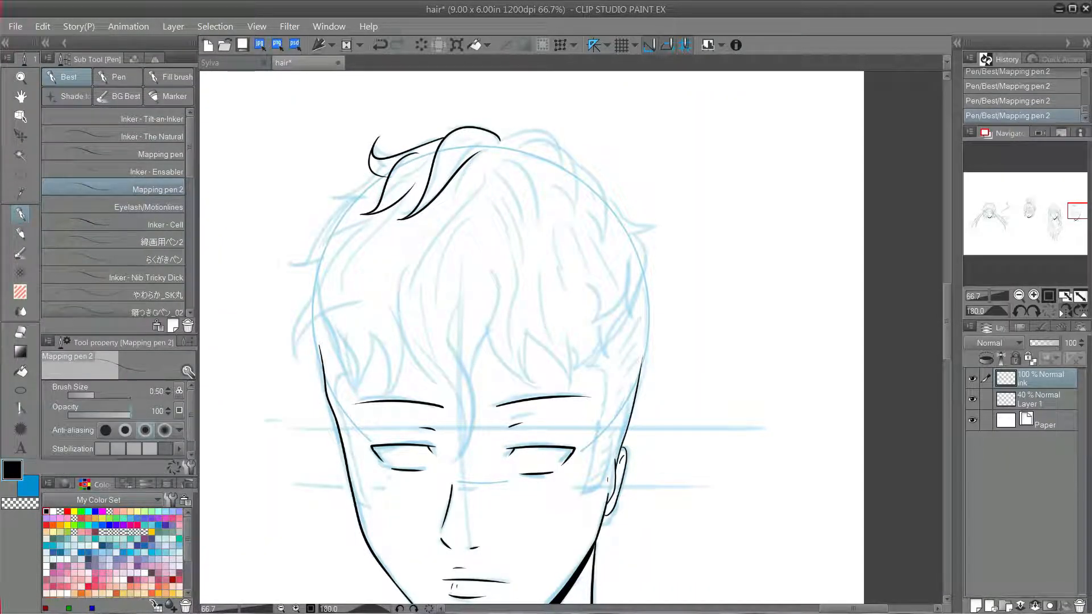
{"action": "key", "text": "ctrl+z"}
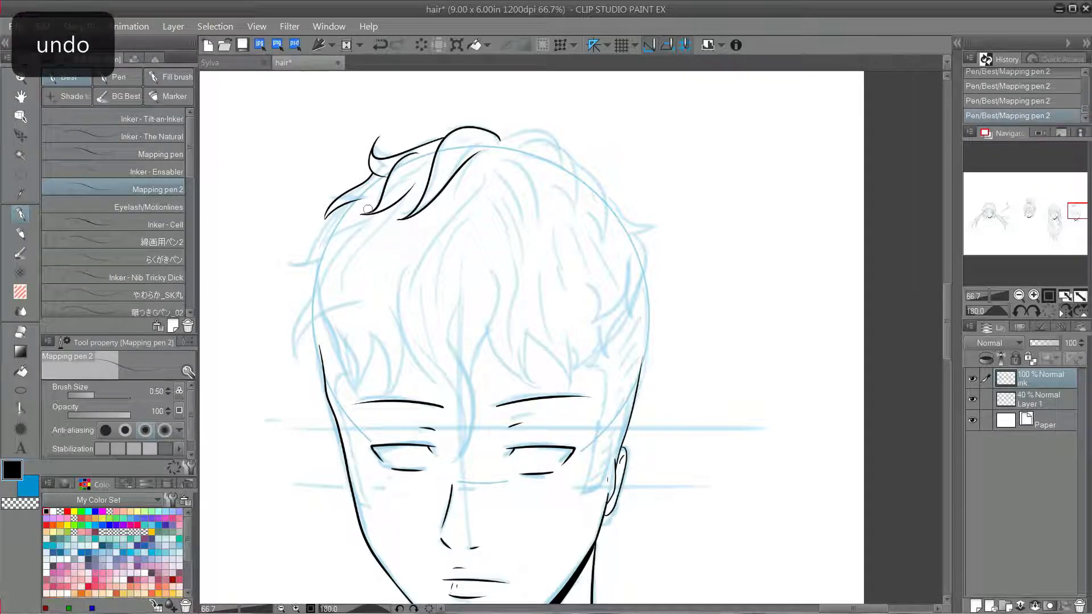
Ink the left outline of the short hair in pointed locks from the upper side down to the temple
{"action": "left_click_drag", "start_coordinate": [341, 201], "coordinate": [303, 255]}
{"action": "key", "text": "ctrl+z"}
{"action": "key", "text": "ctrl+z"}
{"action": "mouse_move", "coordinate": [337, 207]}
{"action": "left_mouse_down"}
{"action": "mouse_move", "coordinate": [294, 267]}
{"action": "mouse_move", "coordinate": [331, 262]}
{"action": "left_mouse_up"}
{"action": "mouse_move", "coordinate": [313, 272]}
{"action": "left_mouse_down"}
{"action": "mouse_move", "coordinate": [291, 358]}
{"action": "mouse_move", "coordinate": [306, 349]}
{"action": "left_mouse_up"}
{"action": "key", "text": "ctrl+z"}
{"action": "mouse_move", "coordinate": [305, 350]}
{"action": "left_mouse_down"}
{"action": "mouse_move", "coordinate": [330, 314]}
{"action": "mouse_move", "coordinate": [360, 379]}
{"action": "left_mouse_up"}
{"action": "key", "text": "ctrl+z"}
Ink the pointed fringe locks over the left side of the forehead, reworking individual strokes
{"action": "mouse_move", "coordinate": [323, 318]}
{"action": "left_mouse_down"}
{"action": "mouse_move", "coordinate": [337, 397]}
{"action": "mouse_move", "coordinate": [353, 343]}
{"action": "mouse_move", "coordinate": [390, 380]}
{"action": "left_mouse_up"}
{"action": "mouse_move", "coordinate": [390, 380]}
{"action": "left_mouse_down"}
{"action": "mouse_move", "coordinate": [384, 335]}
{"action": "mouse_move", "coordinate": [396, 393]}
{"action": "left_mouse_up"}
{"action": "key", "text": "ctrl+z"}
{"action": "key", "text": "ctrl+z"}
{"action": "key", "text": "ctrl+y"}
{"action": "key", "text": "ctrl+y"}
{"action": "key", "text": "ctrl+z"}
{"action": "left_click_drag", "start_coordinate": [378, 323], "coordinate": [397, 380]}
{"action": "left_click_drag", "start_coordinate": [391, 304], "coordinate": [394, 393]}
{"action": "key", "text": "c"}
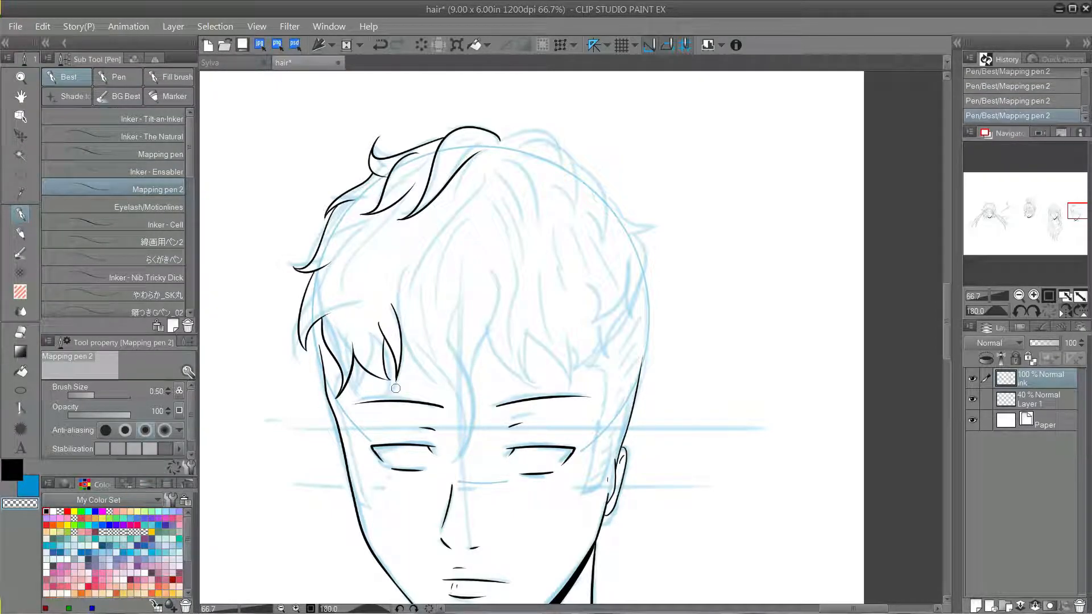
Ink the left edge and inner line of the long pointed lock falling between the eyebrows, reworking strokes
{"action": "left_click_drag", "start_coordinate": [402, 270], "coordinate": [411, 349]}
{"action": "key", "text": "ctrl+z"}
{"action": "left_click_drag", "start_coordinate": [403, 267], "coordinate": [413, 338]}
{"action": "left_click_drag", "start_coordinate": [406, 266], "coordinate": [402, 328]}
{"action": "key", "text": "ctrl+z"}
{"action": "mouse_move", "coordinate": [405, 265]}
{"action": "left_mouse_down"}
{"action": "mouse_move", "coordinate": [409, 343]}
{"action": "mouse_move", "coordinate": [458, 426]}
{"action": "left_mouse_up"}
{"action": "left_click_drag", "start_coordinate": [465, 339], "coordinate": [457, 427]}
{"action": "key", "text": "ctrl+z"}
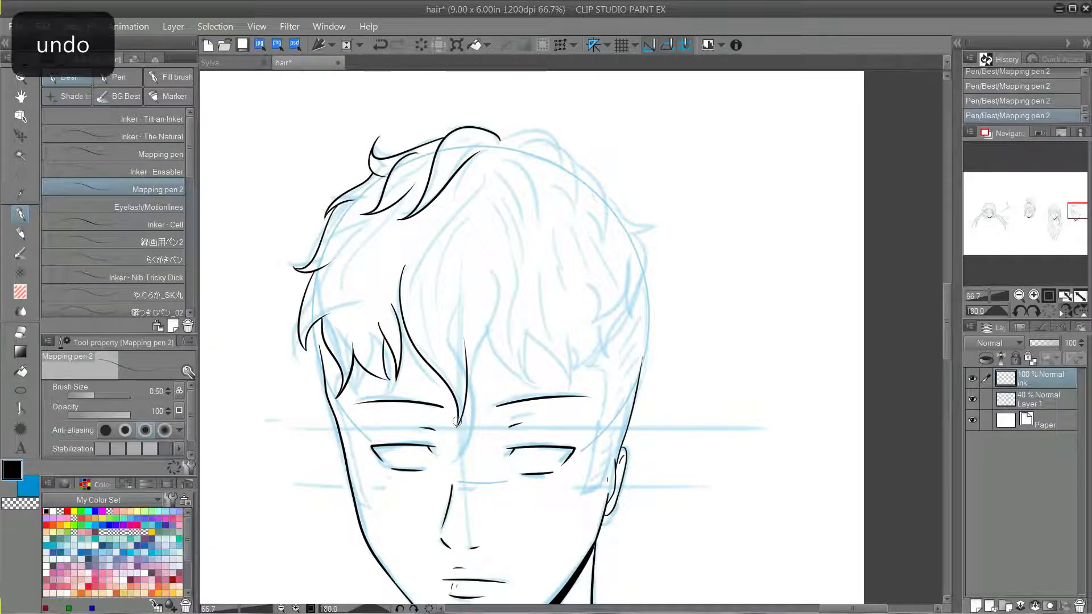
Ink the right edge of the central forehead lock and extend its inner line upward, checking against the sketch layer
{"action": "mouse_move", "coordinate": [491, 267]}
{"action": "left_mouse_down"}
{"action": "mouse_move", "coordinate": [464, 441]}
{"action": "mouse_move", "coordinate": [469, 424]}
{"action": "left_mouse_up"}
{"action": "key", "text": "ctrl+z"}
{"action": "left_click", "coordinate": [972, 399]}
{"action": "left_click", "coordinate": [972, 400]}
{"action": "key", "text": "ctrl+z"}
{"action": "left_click_drag", "start_coordinate": [466, 354], "coordinate": [458, 286]}
Ink the wavy inner strands from the crown down the middle and left side of the short hair, reworking strokes
{"action": "left_click_drag", "start_coordinate": [486, 175], "coordinate": [426, 289]}
{"action": "key", "text": "ctrl+z"}
{"action": "left_click_drag", "start_coordinate": [476, 226], "coordinate": [426, 292]}
{"action": "key", "text": "ctrl+z"}
{"action": "key", "text": "ctrl+z"}
{"action": "left_click_drag", "start_coordinate": [471, 215], "coordinate": [472, 277]}
{"action": "left_click_drag", "start_coordinate": [488, 226], "coordinate": [466, 284]}
{"action": "left_click_drag", "start_coordinate": [436, 217], "coordinate": [418, 263]}
{"action": "left_click_drag", "start_coordinate": [437, 236], "coordinate": [419, 257]}
{"action": "key", "text": "ctrl+z"}
{"action": "left_click_drag", "start_coordinate": [401, 220], "coordinate": [360, 340]}
{"action": "key", "text": "ctrl+z"}
{"action": "key", "text": "ctrl+z"}
Ink small pointed strands filling the left part of the fringe, correcting overlapping strokes
{"action": "left_click_drag", "start_coordinate": [364, 296], "coordinate": [371, 394]}
{"action": "key", "text": "ctrl+z"}
{"action": "left_click_drag", "start_coordinate": [371, 298], "coordinate": [358, 380]}
{"action": "left_click_drag", "start_coordinate": [382, 356], "coordinate": [359, 379]}
{"action": "key", "text": "ctrl+z"}
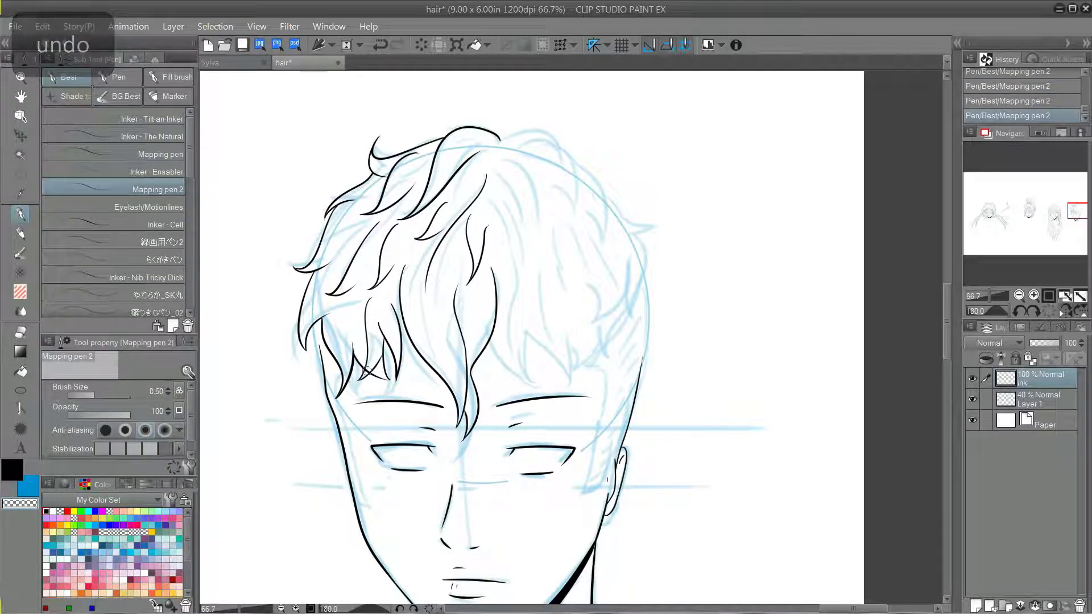
{"action": "key", "text": "ctrl+z"}
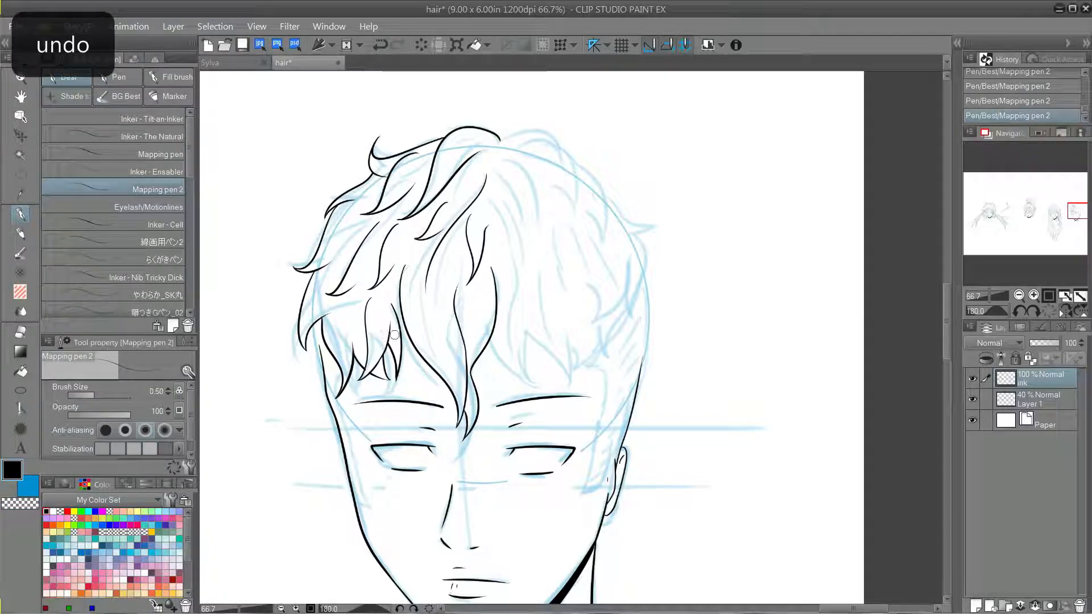
{"action": "key", "text": "ctrl+z"}
{"action": "left_click_drag", "start_coordinate": [382, 361], "coordinate": [390, 332]}
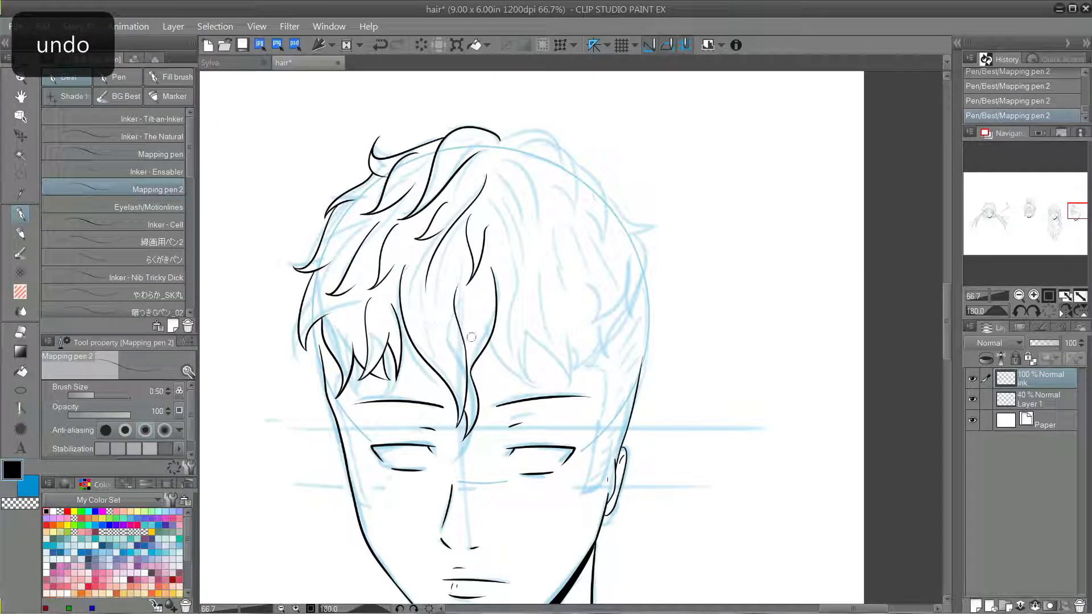
Ink the pointed fringe locks and inner strands over the right side of the forehead
{"action": "left_click_drag", "start_coordinate": [571, 386], "coordinate": [561, 286]}
{"action": "mouse_move", "coordinate": [514, 248]}
{"action": "left_mouse_down"}
{"action": "mouse_move", "coordinate": [516, 336]}
{"action": "mouse_move", "coordinate": [540, 287]}
{"action": "left_mouse_up"}
{"action": "key", "text": "ctrl+z"}
{"action": "left_click_drag", "start_coordinate": [515, 335], "coordinate": [545, 247]}
{"action": "left_click_drag", "start_coordinate": [565, 314], "coordinate": [602, 398]}
{"action": "left_click_drag", "start_coordinate": [601, 398], "coordinate": [614, 365]}
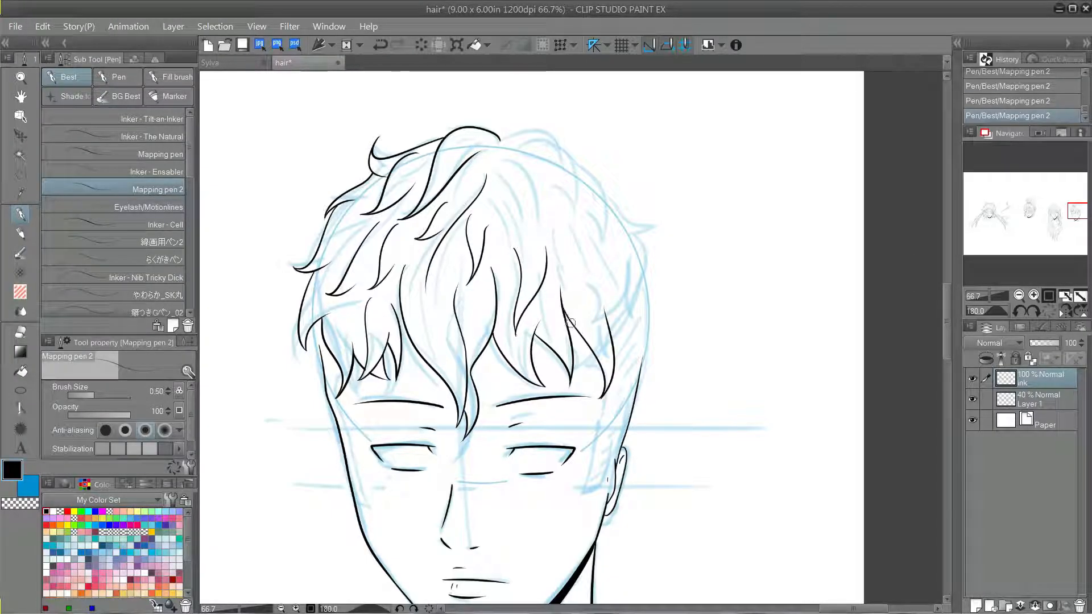
{"action": "key", "text": "ctrl+z"}
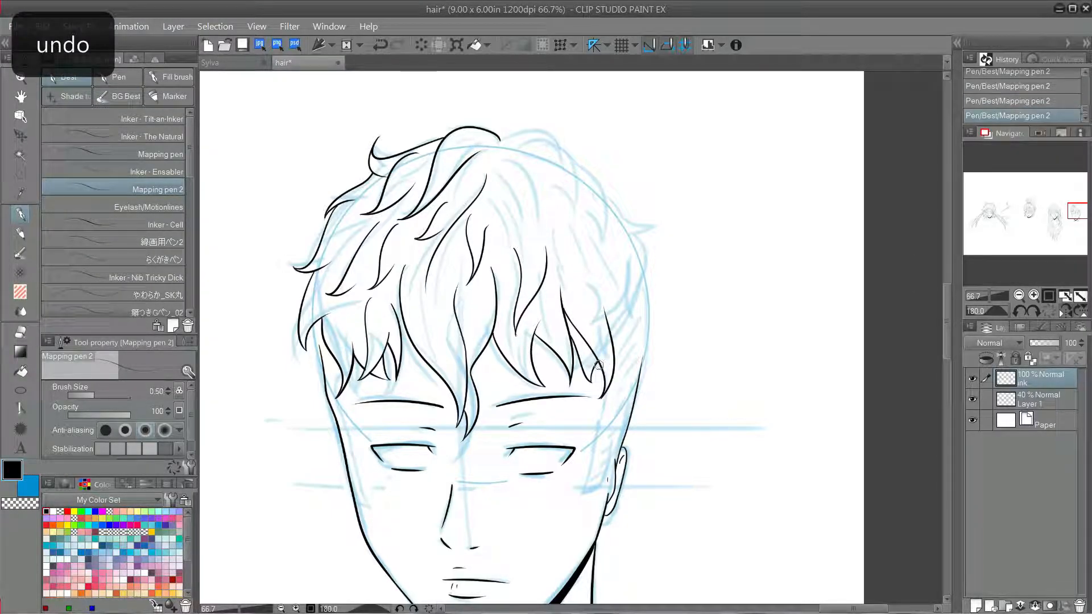
{"action": "key", "text": "ctrl+z"}
Ink the rounded tuft at the right of the parting and the short curved strands beneath it
{"action": "left_click_drag", "start_coordinate": [500, 140], "coordinate": [584, 199]}
{"action": "mouse_move", "coordinate": [533, 157]}
{"action": "left_mouse_down"}
{"action": "mouse_move", "coordinate": [583, 199]}
{"action": "mouse_move", "coordinate": [519, 218]}
{"action": "left_mouse_up"}
{"action": "key", "text": "ctrl+z"}
{"action": "left_click_drag", "start_coordinate": [500, 151], "coordinate": [520, 206]}
{"action": "left_click_drag", "start_coordinate": [504, 165], "coordinate": [520, 206]}
Ink the wavy tufts along the upper right outline of the hair, redoing individual strokes
{"action": "mouse_move", "coordinate": [560, 150]}
{"action": "left_mouse_down"}
{"action": "mouse_move", "coordinate": [599, 232]}
{"action": "mouse_move", "coordinate": [610, 214]}
{"action": "left_mouse_up"}
{"action": "key", "text": "ctrl+z"}
{"action": "mouse_move", "coordinate": [582, 208]}
{"action": "left_mouse_down"}
{"action": "mouse_move", "coordinate": [610, 214]}
{"action": "mouse_move", "coordinate": [625, 250]}
{"action": "left_mouse_up"}
{"action": "key", "text": "ctrl+z"}
{"action": "mouse_move", "coordinate": [595, 186]}
{"action": "left_mouse_down"}
{"action": "mouse_move", "coordinate": [623, 259]}
{"action": "mouse_move", "coordinate": [639, 196]}
{"action": "left_mouse_up"}
{"action": "key", "text": "ctrl+z"}
{"action": "key", "text": "ctrl+z"}
{"action": "key", "text": "ctrl+z"}
Ink the right side outline with pointed locks above the shaved side, and save the drawing
{"action": "mouse_move", "coordinate": [641, 301]}
{"action": "left_mouse_down"}
{"action": "mouse_move", "coordinate": [628, 260]}
{"action": "mouse_move", "coordinate": [616, 332]}
{"action": "left_mouse_up"}
{"action": "key", "text": "ctrl+z"}
{"action": "key", "text": "ctrl+z"}
{"action": "left_click_drag", "start_coordinate": [628, 261], "coordinate": [616, 331]}
{"action": "key", "text": "ctrl+z"}
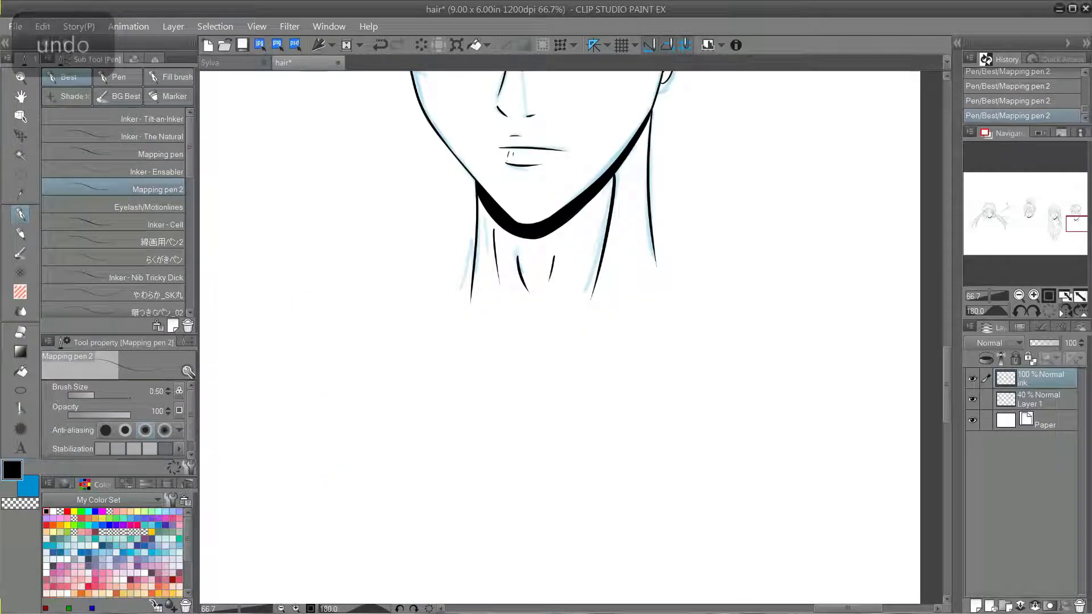
{"action": "key", "text": "ctrl+s"}
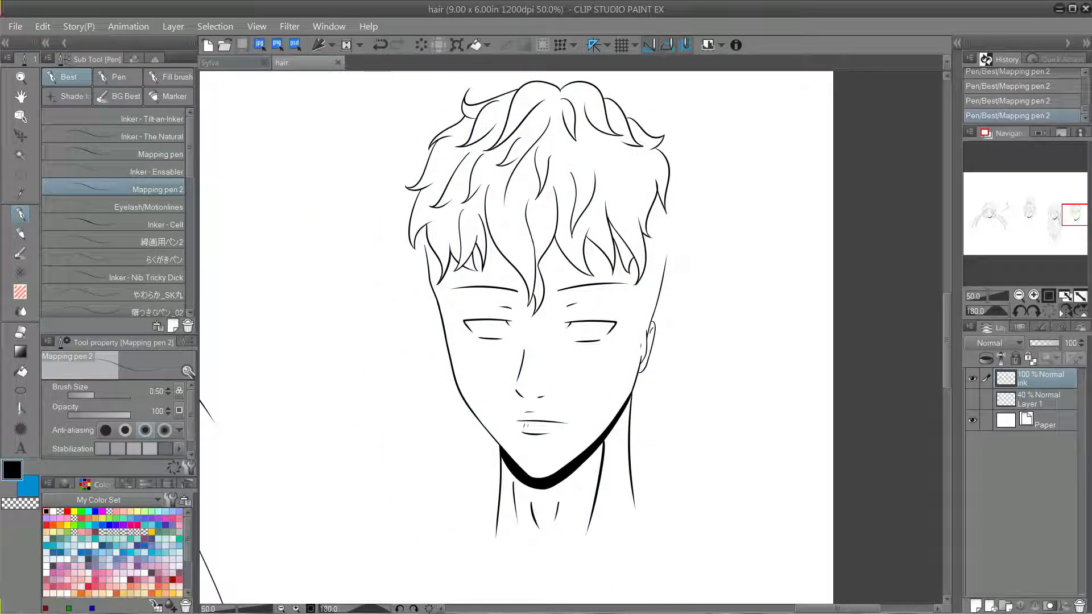
Hide the blue sketch layer and undo the last ink strokes
{"action": "key", "text": "ctrl+z"}
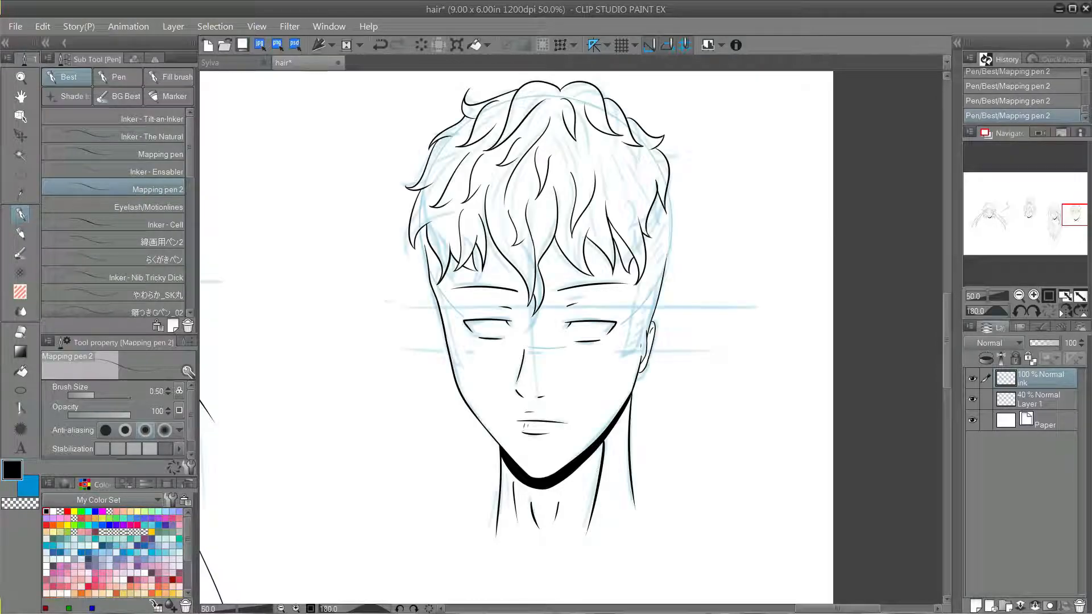
{"action": "key", "text": "ctrl+plus"}
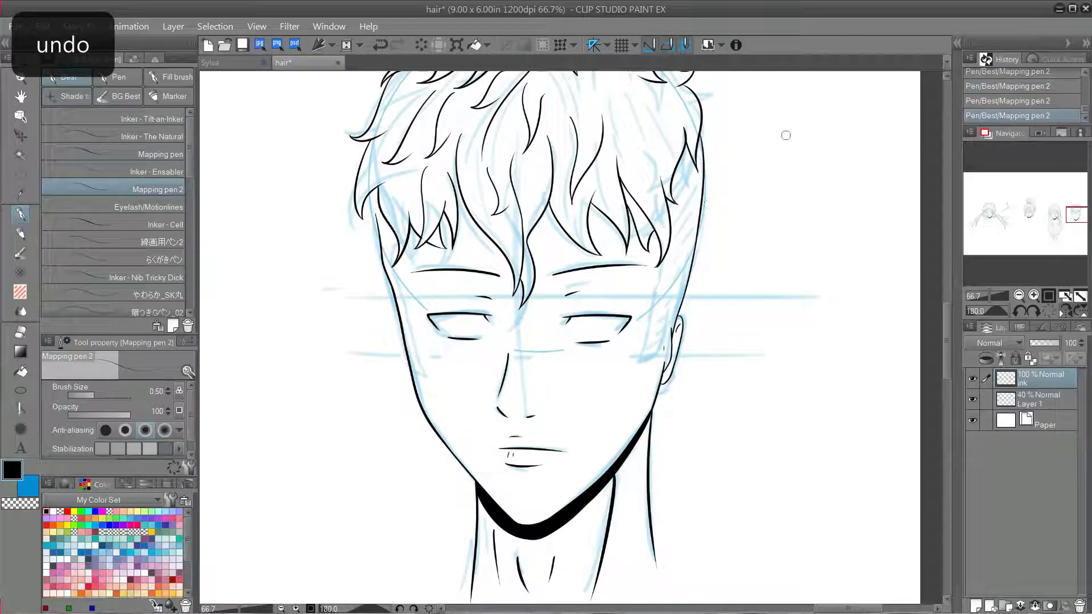
{"action": "left_click", "coordinate": [972, 399]}
{"action": "scroll", "coordinate": [571, 337], "scroll_direction": "up", "scroll_amount": 2}
{"action": "key", "text": "ctrl+z"}
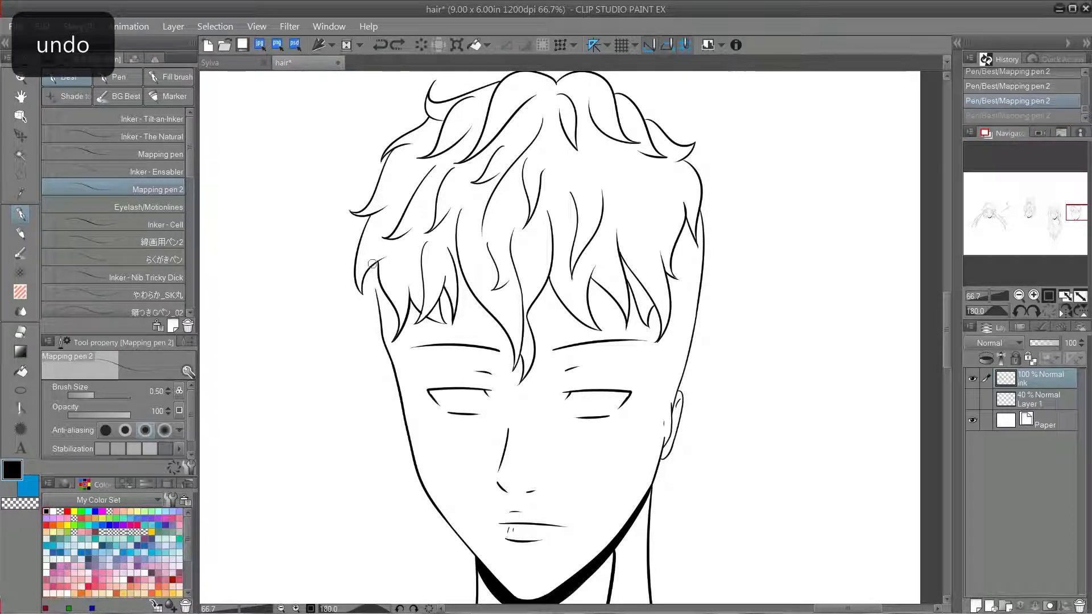
{"action": "key", "text": "ctrl+z"}
{"action": "key", "text": "ctrl+z"}
Ink the hairline at the left temple and the upper hairline in front of the right ear
{"action": "left_click_drag", "start_coordinate": [394, 309], "coordinate": [383, 337]}
{"action": "left_click_drag", "start_coordinate": [653, 310], "coordinate": [658, 351]}
{"action": "key", "text": "ctrl+z"}
{"action": "left_click_drag", "start_coordinate": [658, 350], "coordinate": [672, 401]}
{"action": "key", "text": "ctrl+z"}
{"action": "left_click_drag", "start_coordinate": [667, 352], "coordinate": [671, 398]}
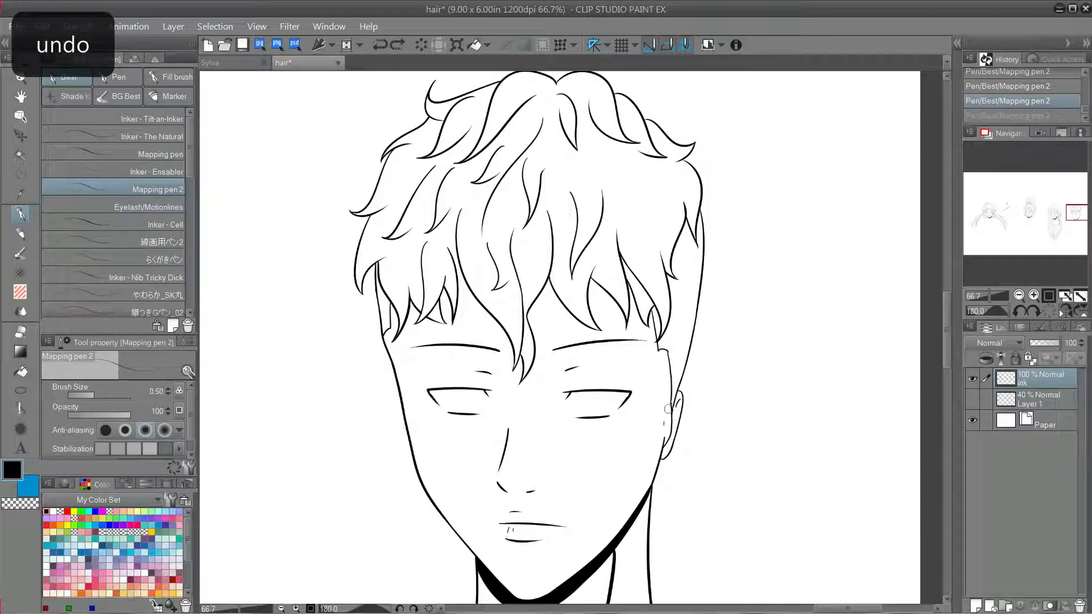
Rework the right sideburn outline into a narrow, blunt-ended shape in front of the ear
{"action": "key", "text": "ctrl+z"}
{"action": "left_click_drag", "start_coordinate": [667, 352], "coordinate": [649, 425]}
{"action": "key", "text": "ctrl+z"}
{"action": "left_click_drag", "start_coordinate": [650, 425], "coordinate": [660, 427]}
{"action": "key", "text": "ctrl+z"}
{"action": "left_click_drag", "start_coordinate": [677, 382], "coordinate": [660, 425]}
{"action": "key", "text": "ctrl+z"}
Draw a small arrow beside the head pointing at the shaved right side of the hair
{"action": "mouse_move", "coordinate": [742, 274]}
{"action": "left_mouse_down"}
{"action": "mouse_move", "coordinate": [735, 295]}
{"action": "mouse_move", "coordinate": [771, 288]}
{"action": "left_mouse_up"}
{"action": "left_click_drag", "start_coordinate": [743, 293], "coordinate": [786, 248]}
{"action": "left_click_drag", "start_coordinate": [759, 281], "coordinate": [802, 254]}
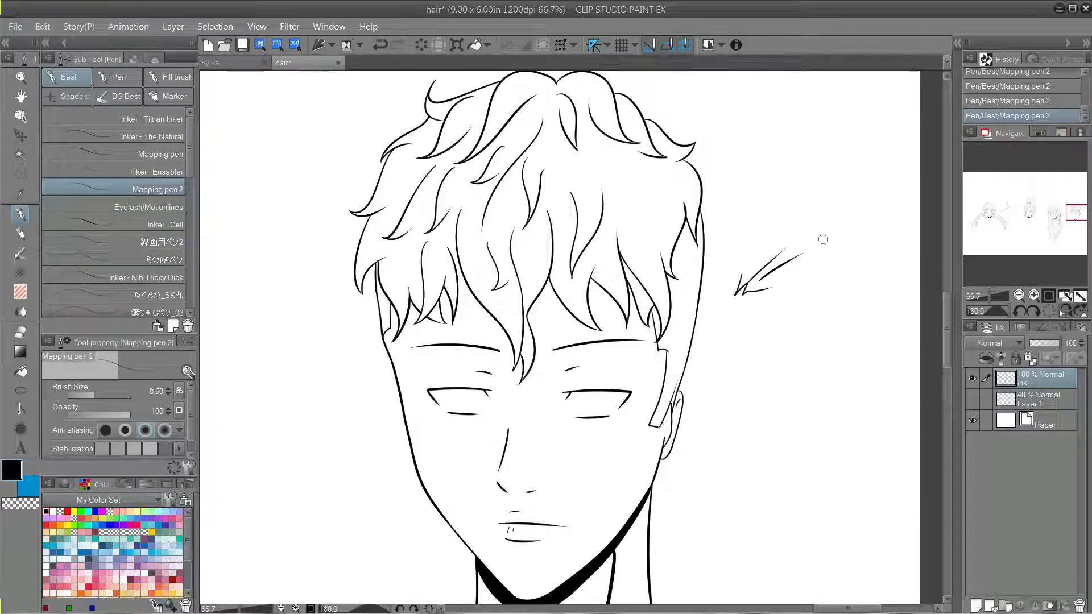
{"action": "key", "text": "ctrl+z"}
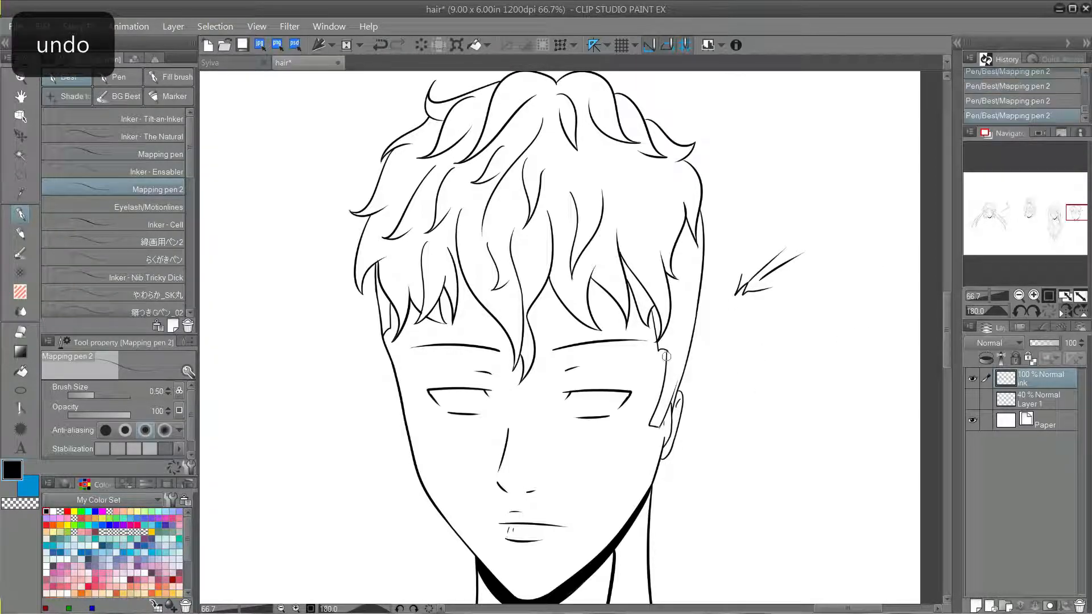
Add tiny hatch marks below the tip of the right sideburn, reworking the sideburn's lower edge
{"action": "key", "text": "ctrl+z"}
{"action": "key", "text": "ctrl+z"}
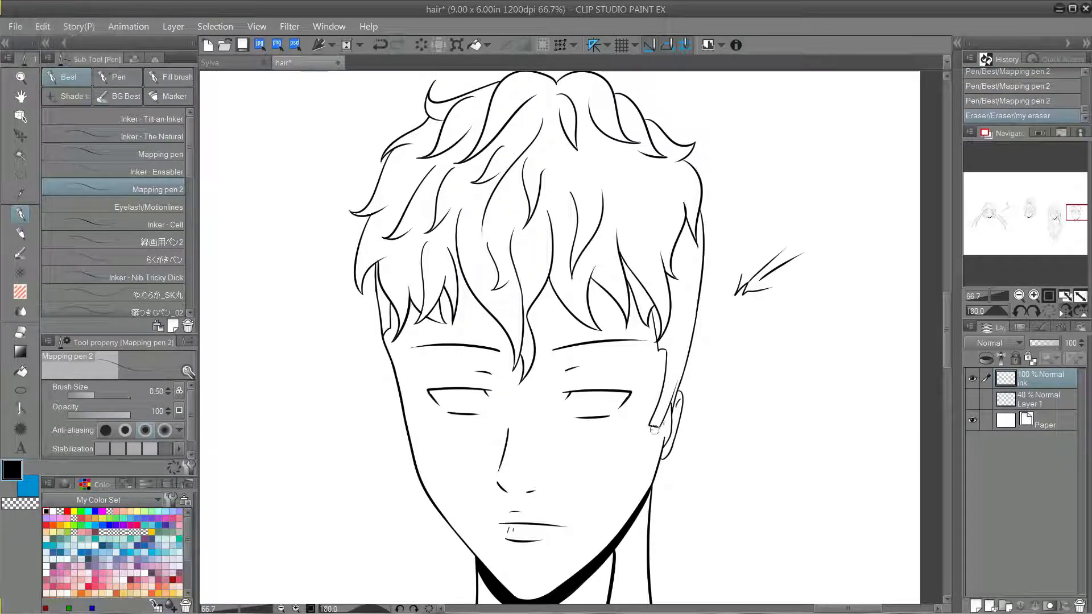
{"action": "key", "text": "ctrl+z"}
{"action": "key", "text": "ctrl+z"}
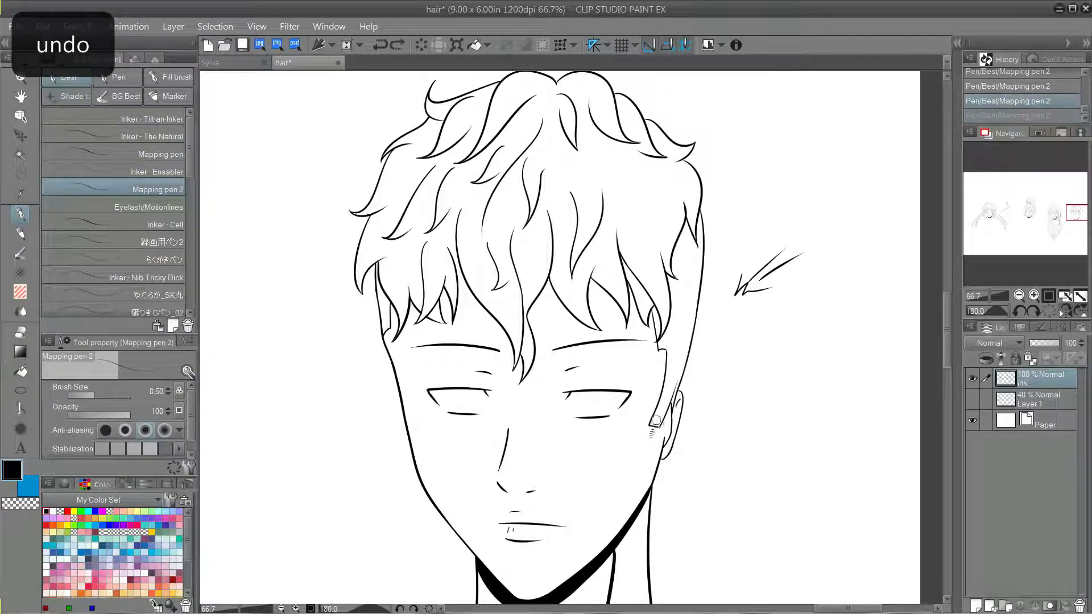
Hatch the inside of the right sideburn, rework the ear's inner lines, and save the drawing
{"action": "mouse_move", "coordinate": [773, 353]}
{"action": "left_mouse_down"}
{"action": "mouse_move", "coordinate": [739, 257]}
{"action": "mouse_move", "coordinate": [678, 297]}
{"action": "left_mouse_up"}
{"action": "key", "text": "ctrl+z"}
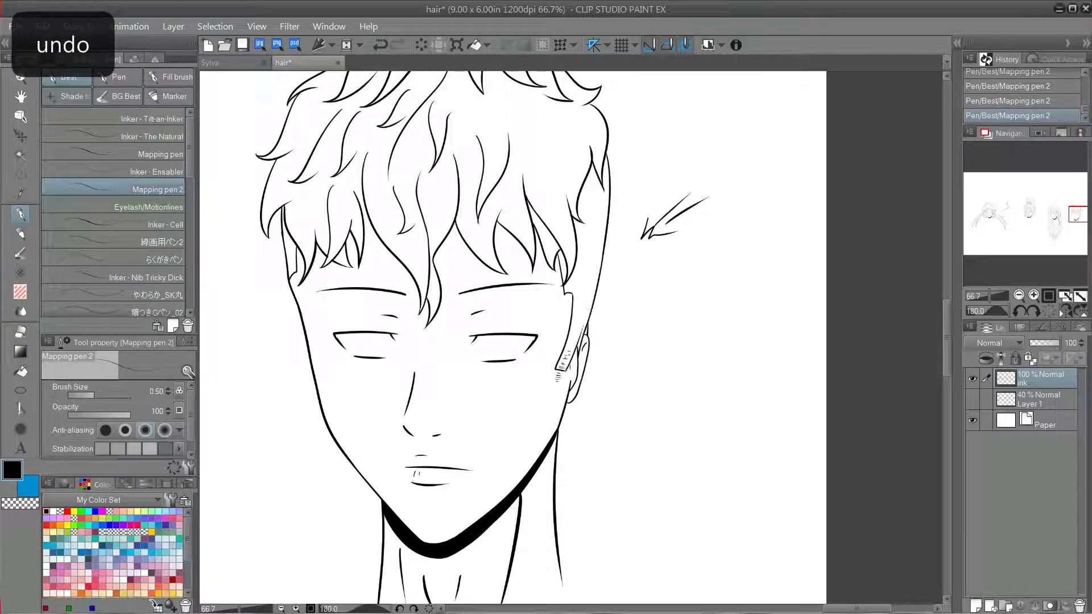
{"action": "key", "text": "ctrl+z"}
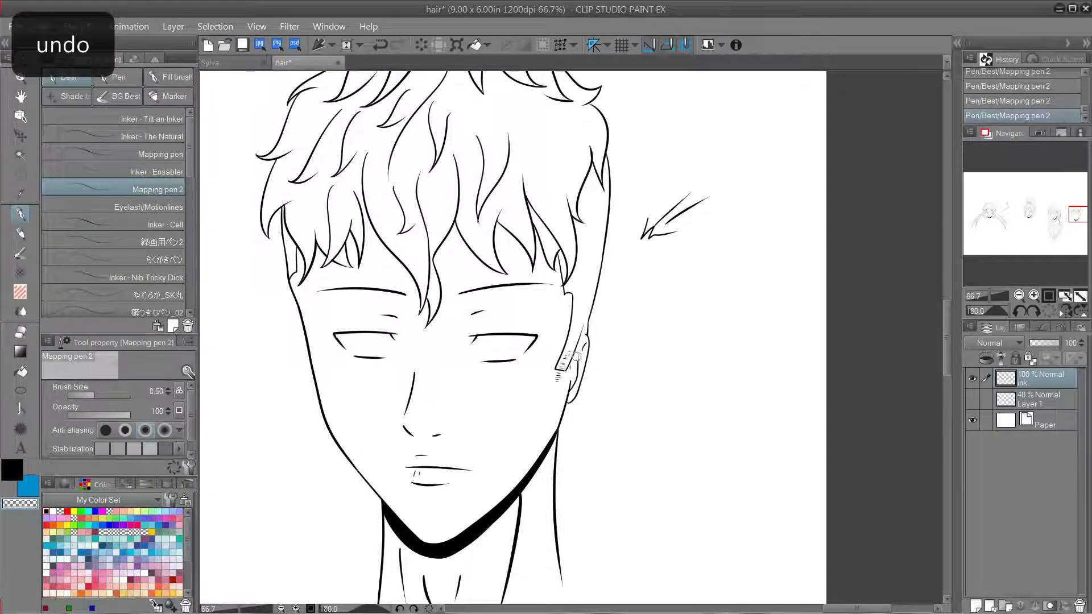
{"action": "key", "text": "ctrl+z"}
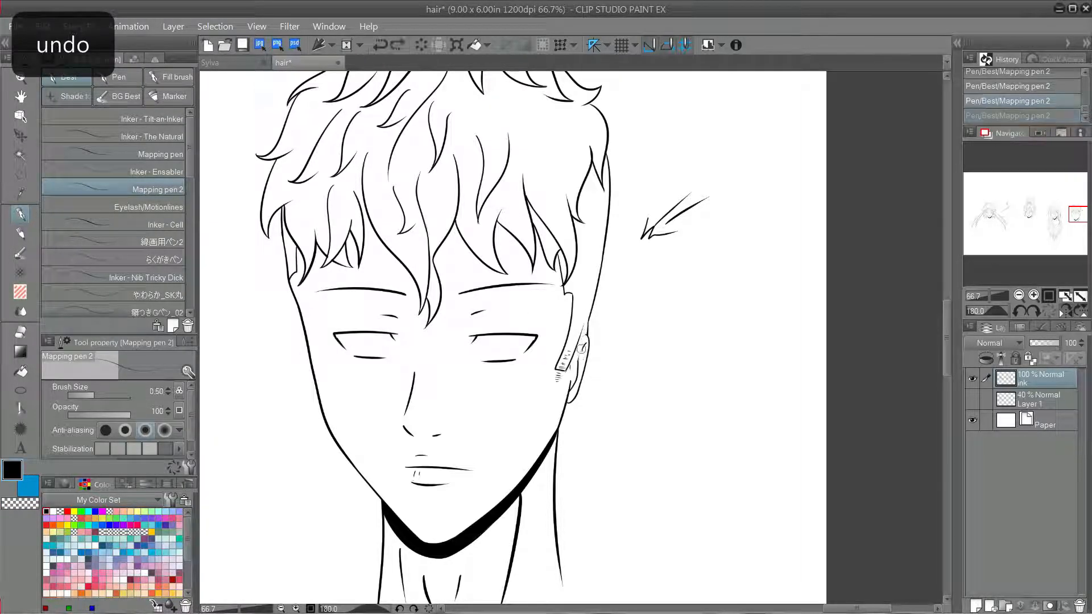
{"action": "key", "text": "ctrl+z"}
{"action": "key", "text": "ctrl+minus"}
{"action": "key", "text": "ctrl+minus"}
{"action": "key", "text": "ctrl+z"}
{"action": "key", "text": "ctrl+y"}
{"action": "key", "text": "ctrl+s"}
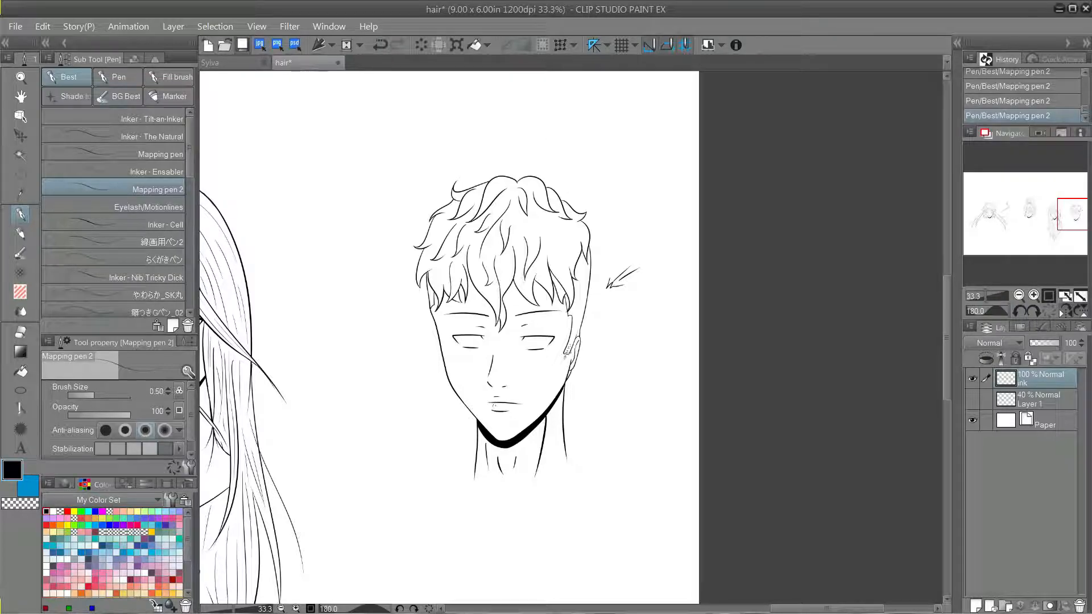
Hatch the left temple and the shaved right side of the head with short fine strokes
{"action": "key", "text": "ctrl+plus"}
{"action": "key", "text": "ctrl+plus"}
{"action": "mouse_move", "coordinate": [681, 143]}
{"action": "left_mouse_down"}
{"action": "mouse_move", "coordinate": [362, 351]}
{"action": "mouse_move", "coordinate": [371, 384]}
{"action": "left_mouse_up"}
{"action": "key", "text": "w"}
{"action": "key", "text": "p"}
{"action": "mouse_move", "coordinate": [674, 313]}
{"action": "left_mouse_down"}
{"action": "mouse_move", "coordinate": [649, 386]}
{"action": "mouse_move", "coordinate": [653, 426]}
{"action": "left_mouse_up"}
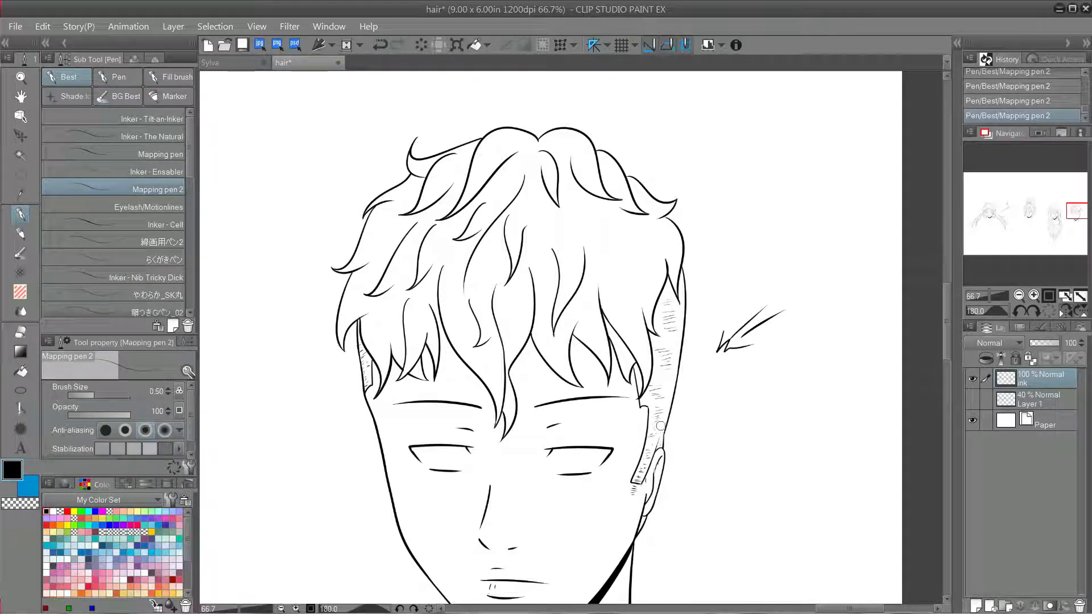
Thicken the texture of the shaved right side with more short hatch strokes and dots, undoing stray marks
{"action": "key", "text": "ctrl+z"}
{"action": "key", "text": "ctrl+z"}
{"action": "left_click_drag", "start_coordinate": [635, 364], "coordinate": [639, 398]}
{"action": "key", "text": "c"}
{"action": "key", "text": "ctrl+z"}
{"action": "key", "text": "c"}
{"action": "key", "text": "ctrl+z"}
{"action": "key", "text": "ctrl+z"}
{"action": "left_click_drag", "start_coordinate": [671, 323], "coordinate": [679, 314]}
{"action": "left_click", "coordinate": [674, 354]}
{"action": "left_click", "coordinate": [661, 387]}
{"action": "left_click", "coordinate": [671, 380]}
{"action": "left_click", "coordinate": [664, 405]}
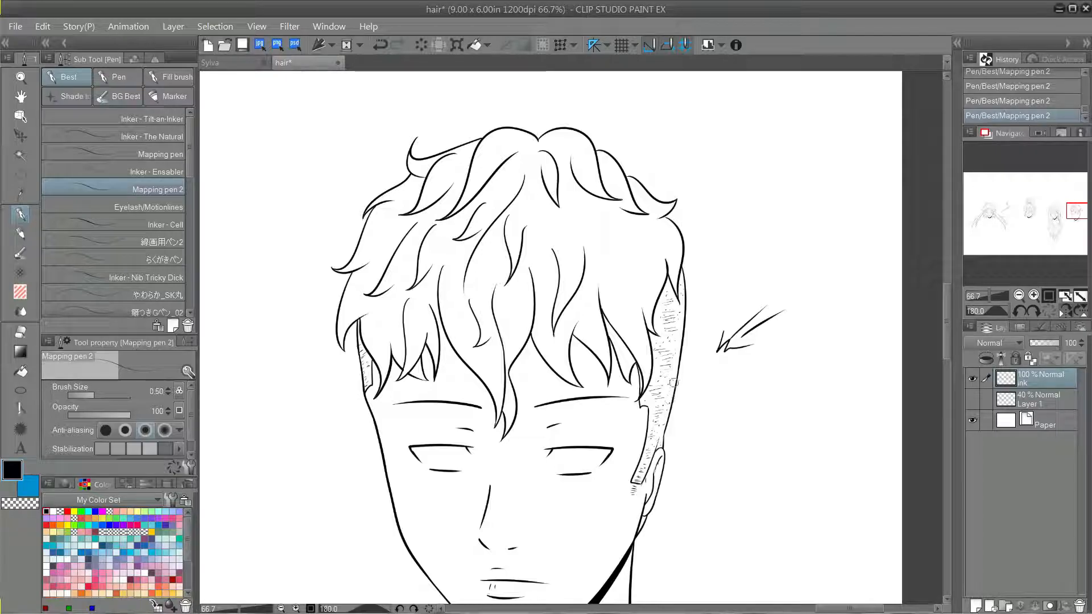
Add thin inner strands to the right part of the fringe, comparing them by undoing and redoing
{"action": "left_click_drag", "start_coordinate": [670, 402], "coordinate": [634, 323]}
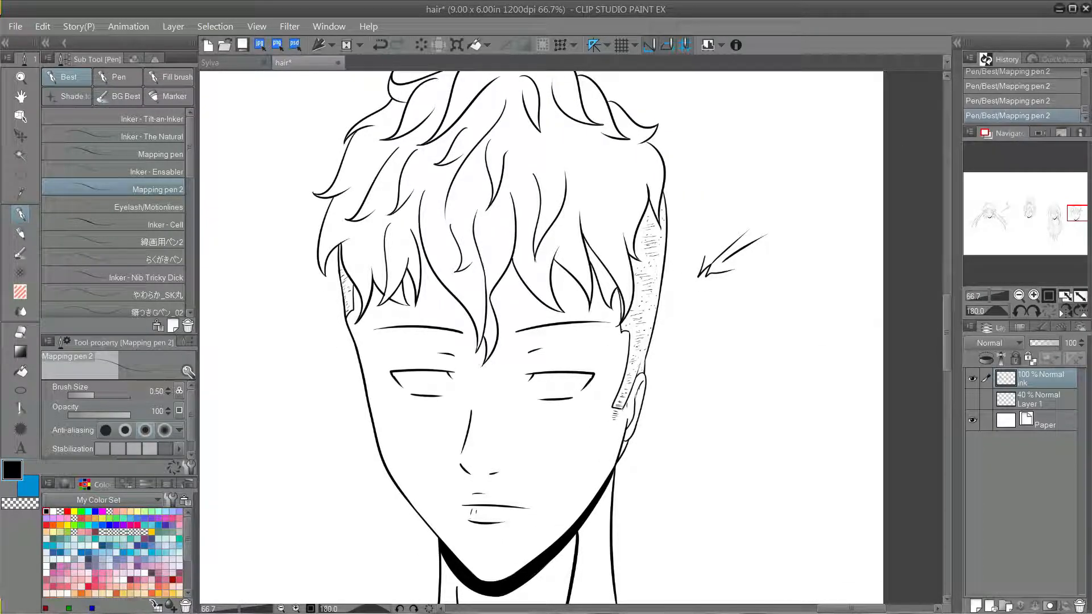
{"action": "left_click_drag", "start_coordinate": [803, 158], "coordinate": [785, 233]}
{"action": "left_click_drag", "start_coordinate": [576, 336], "coordinate": [585, 367]}
{"action": "key", "text": "ctrl+y"}
{"action": "key", "text": "ctrl+z"}
{"action": "key", "text": "ctrl+y"}
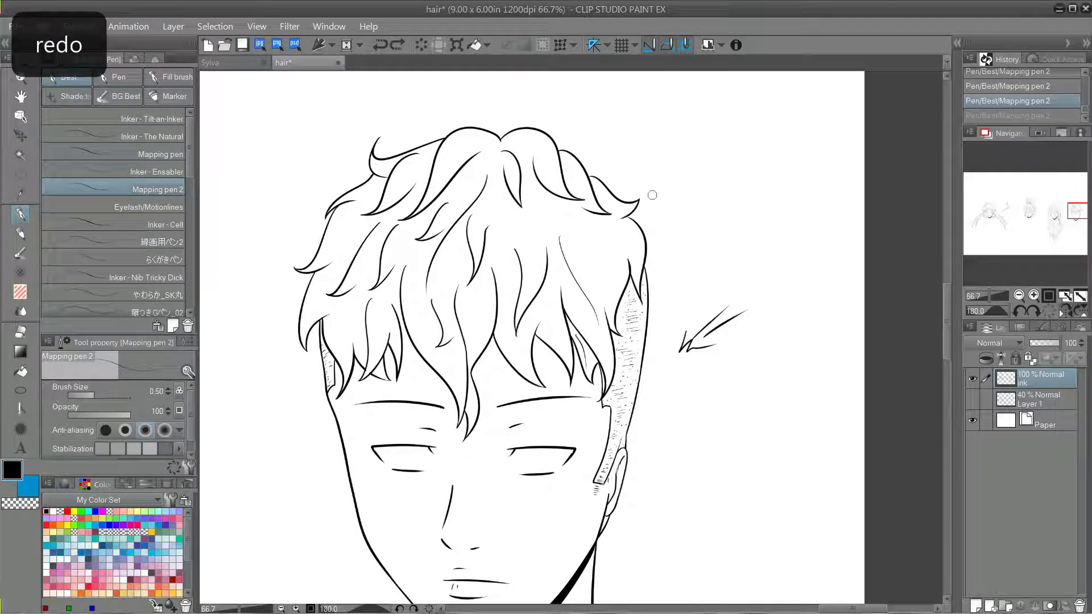
Draw thin inner strands around the parting at the crown and down the centre of the hair, undoing unwanted strokes
{"action": "key", "text": "ctrl+y"}
{"action": "key", "text": "ctrl+z"}
{"action": "left_click_drag", "start_coordinate": [512, 140], "coordinate": [536, 177]}
{"action": "key", "text": "ctrl+z"}
{"action": "mouse_move", "coordinate": [495, 141]}
{"action": "left_mouse_down"}
{"action": "mouse_move", "coordinate": [467, 146]}
{"action": "mouse_move", "coordinate": [482, 168]}
{"action": "left_mouse_up"}
{"action": "left_click_drag", "start_coordinate": [493, 151], "coordinate": [491, 220]}
{"action": "left_click_drag", "start_coordinate": [499, 190], "coordinate": [500, 234]}
{"action": "left_click_drag", "start_coordinate": [508, 139], "coordinate": [542, 146]}
{"action": "mouse_move", "coordinate": [504, 149]}
{"action": "left_mouse_down"}
{"action": "mouse_move", "coordinate": [527, 163]}
{"action": "mouse_move", "coordinate": [526, 259]}
{"action": "mouse_move", "coordinate": [513, 181]}
{"action": "mouse_move", "coordinate": [500, 267]}
{"action": "left_mouse_up"}
{"action": "key", "text": "ctrl+z"}
{"action": "mouse_move", "coordinate": [516, 223]}
{"action": "left_mouse_down"}
{"action": "mouse_move", "coordinate": [525, 260]}
{"action": "mouse_move", "coordinate": [505, 333]}
{"action": "mouse_move", "coordinate": [514, 358]}
{"action": "left_mouse_up"}
{"action": "key", "text": "ctrl+y"}
{"action": "key", "text": "ctrl+z"}
Add short thin strand lines inside the central fringe locks, down to the long tip between the eyebrows
{"action": "mouse_move", "coordinate": [551, 297]}
{"action": "left_mouse_down"}
{"action": "mouse_move", "coordinate": [538, 333]}
{"action": "mouse_move", "coordinate": [536, 321]}
{"action": "left_mouse_up"}
{"action": "left_click_drag", "start_coordinate": [475, 294], "coordinate": [475, 323]}
{"action": "mouse_move", "coordinate": [484, 284]}
{"action": "left_mouse_down"}
{"action": "mouse_move", "coordinate": [476, 343]}
{"action": "mouse_move", "coordinate": [478, 332]}
{"action": "left_mouse_up"}
{"action": "key", "text": "ctrl+z"}
{"action": "left_click_drag", "start_coordinate": [472, 312], "coordinate": [479, 336]}
{"action": "left_click_drag", "start_coordinate": [471, 393], "coordinate": [467, 418]}
{"action": "left_click_drag", "start_coordinate": [411, 261], "coordinate": [423, 324]}
{"action": "mouse_move", "coordinate": [432, 346]}
{"action": "left_mouse_down"}
{"action": "mouse_move", "coordinate": [458, 390]}
{"action": "mouse_move", "coordinate": [459, 374]}
{"action": "left_mouse_up"}
{"action": "mouse_move", "coordinate": [458, 237]}
{"action": "left_mouse_down"}
{"action": "mouse_move", "coordinate": [448, 299]}
{"action": "mouse_move", "coordinate": [447, 277]}
{"action": "left_mouse_up"}
{"action": "key", "text": "ctrl+z"}
Add fine strand lines fanning out from both sides of the parting, undoing the ones that do not fit
{"action": "mouse_move", "coordinate": [468, 175]}
{"action": "left_mouse_down"}
{"action": "mouse_move", "coordinate": [456, 215]}
{"action": "mouse_move", "coordinate": [432, 230]}
{"action": "left_mouse_up"}
{"action": "key", "text": "ctrl+z"}
{"action": "left_click_drag", "start_coordinate": [470, 149], "coordinate": [437, 184]}
{"action": "mouse_move", "coordinate": [517, 136]}
{"action": "left_mouse_down"}
{"action": "mouse_move", "coordinate": [542, 147]}
{"action": "mouse_move", "coordinate": [529, 166]}
{"action": "mouse_move", "coordinate": [549, 184]}
{"action": "mouse_move", "coordinate": [608, 207]}
{"action": "mouse_move", "coordinate": [609, 287]}
{"action": "left_mouse_up"}
{"action": "key", "text": "ctrl+z"}
{"action": "key", "text": "ctrl+z"}
{"action": "key", "text": "ctrl+z"}
Add thin inner strands to the right side of the hair above the shaved area, undoing stray strokes
{"action": "mouse_move", "coordinate": [585, 225]}
{"action": "left_mouse_down"}
{"action": "mouse_move", "coordinate": [610, 289]}
{"action": "mouse_move", "coordinate": [592, 285]}
{"action": "left_mouse_up"}
{"action": "key", "text": "ctrl+z"}
{"action": "left_click_drag", "start_coordinate": [589, 314], "coordinate": [603, 359]}
{"action": "mouse_move", "coordinate": [605, 224]}
{"action": "left_mouse_down"}
{"action": "mouse_move", "coordinate": [628, 258]}
{"action": "mouse_move", "coordinate": [640, 243]}
{"action": "mouse_move", "coordinate": [618, 284]}
{"action": "left_mouse_up"}
{"action": "key", "text": "ctrl+z"}
{"action": "key", "text": "ctrl+z"}
Draw fine strand lines inside the upper-left tufts and down the left edge of the hair
{"action": "left_click_drag", "start_coordinate": [417, 153], "coordinate": [400, 172]}
{"action": "mouse_move", "coordinate": [427, 161]}
{"action": "left_mouse_down"}
{"action": "mouse_move", "coordinate": [410, 186]}
{"action": "mouse_move", "coordinate": [393, 158]}
{"action": "left_mouse_up"}
{"action": "mouse_move", "coordinate": [380, 169]}
{"action": "left_mouse_down"}
{"action": "mouse_move", "coordinate": [395, 164]}
{"action": "mouse_move", "coordinate": [353, 200]}
{"action": "left_mouse_up"}
{"action": "left_click_drag", "start_coordinate": [348, 212], "coordinate": [336, 240]}
{"action": "left_click_drag", "start_coordinate": [344, 212], "coordinate": [313, 270]}
{"action": "left_click_drag", "start_coordinate": [361, 228], "coordinate": [339, 268]}
{"action": "key", "text": "ctrl+z"}
{"action": "key", "text": "ctrl+z"}
Fill the left fringe locks with thin strand lines and add a last few to the left crown and right fringe
{"action": "mouse_move", "coordinate": [342, 270]}
{"action": "left_mouse_down"}
{"action": "mouse_move", "coordinate": [314, 300]}
{"action": "mouse_move", "coordinate": [346, 355]}
{"action": "left_mouse_up"}
{"action": "left_click_drag", "start_coordinate": [340, 309], "coordinate": [348, 360]}
{"action": "left_click_drag", "start_coordinate": [379, 327], "coordinate": [375, 348]}
{"action": "left_click_drag", "start_coordinate": [386, 303], "coordinate": [383, 326]}
{"action": "key", "text": "ctrl+z"}
{"action": "left_click_drag", "start_coordinate": [374, 242], "coordinate": [351, 283]}
{"action": "key", "text": "ctrl+z"}
{"action": "left_click_drag", "start_coordinate": [414, 220], "coordinate": [402, 234]}
{"action": "left_click_drag", "start_coordinate": [408, 249], "coordinate": [395, 253]}
{"action": "key", "text": "ctrl+z"}
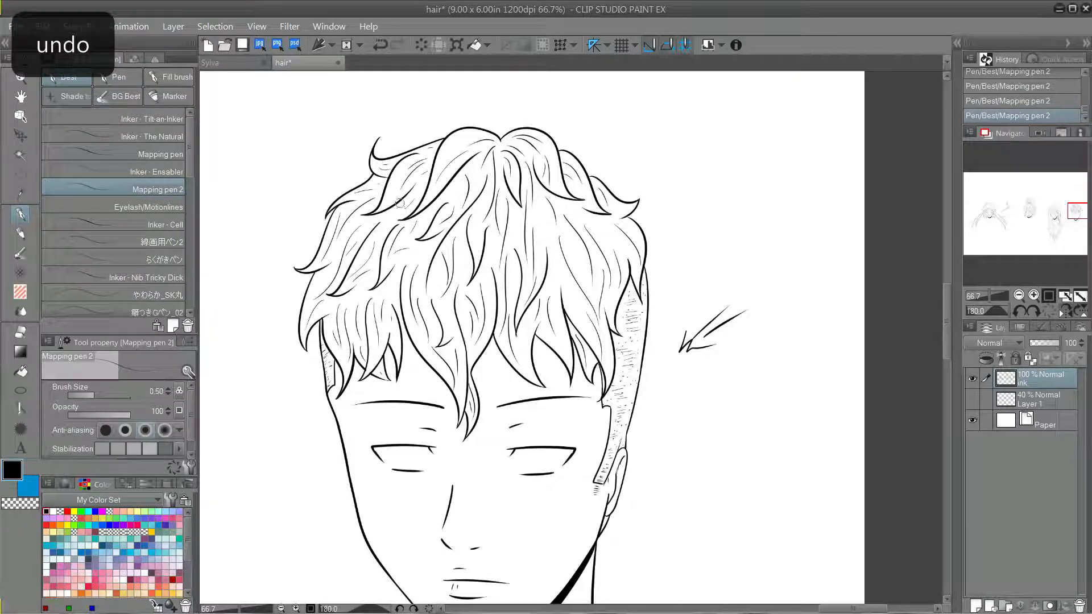
{"action": "left_click_drag", "start_coordinate": [538, 300], "coordinate": [524, 326]}
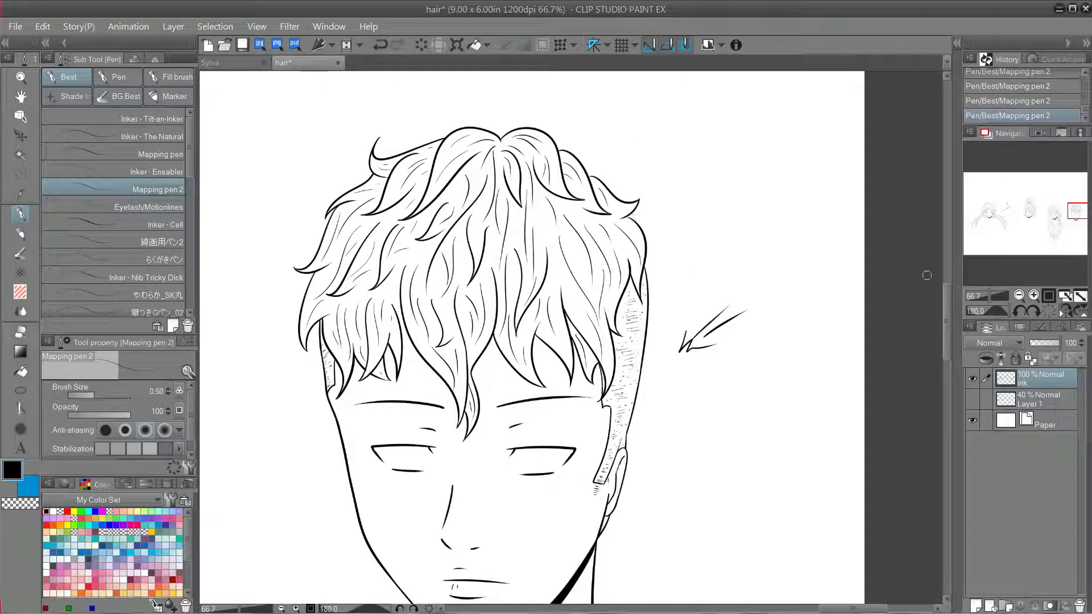